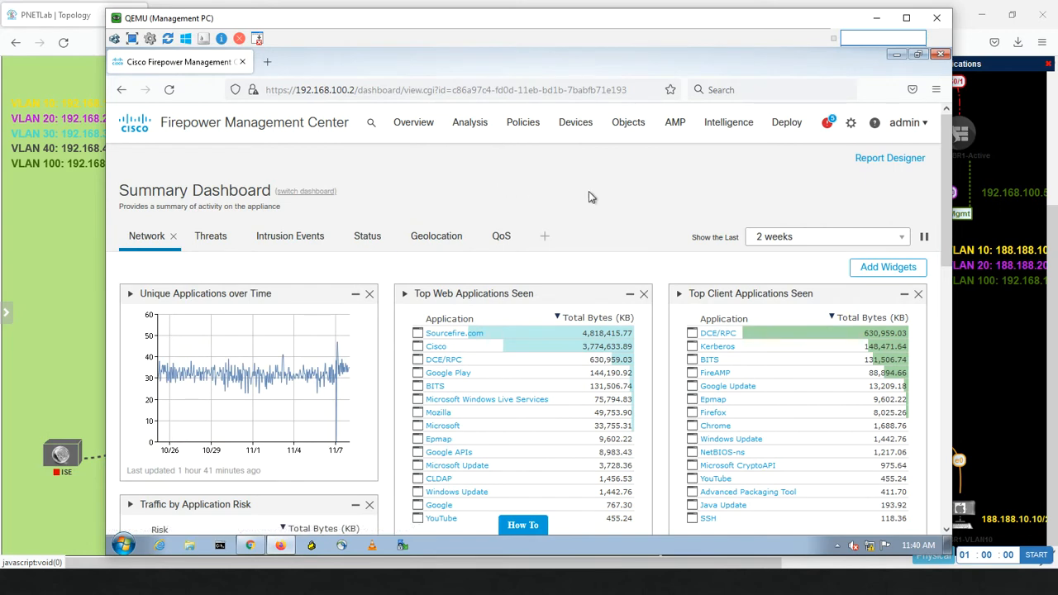
# Step: Go to the Users management page from the System gear menu
pyautogui.click(851, 126)
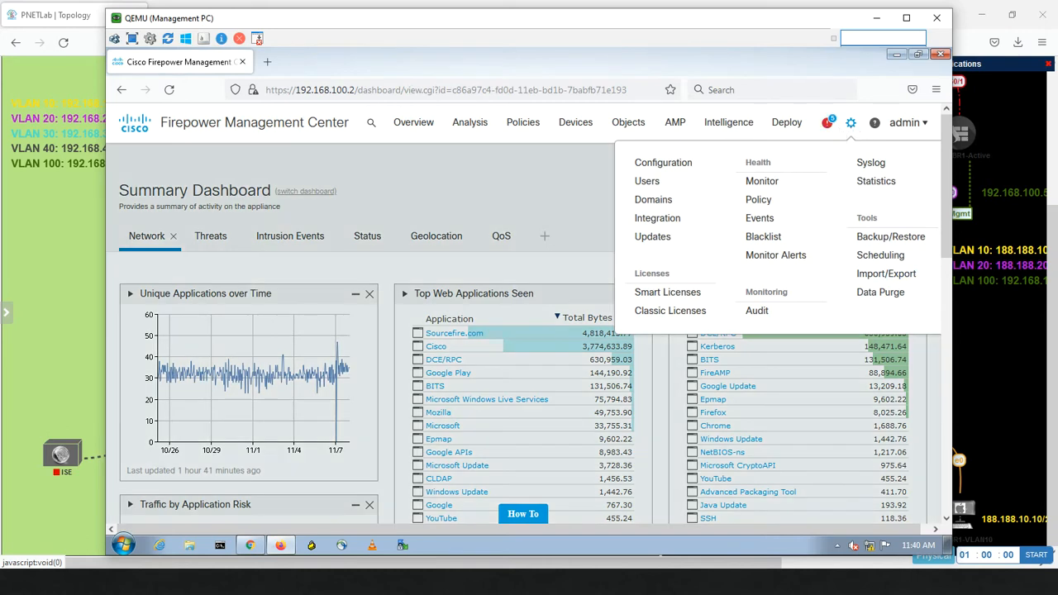
pyautogui.click(663, 183)
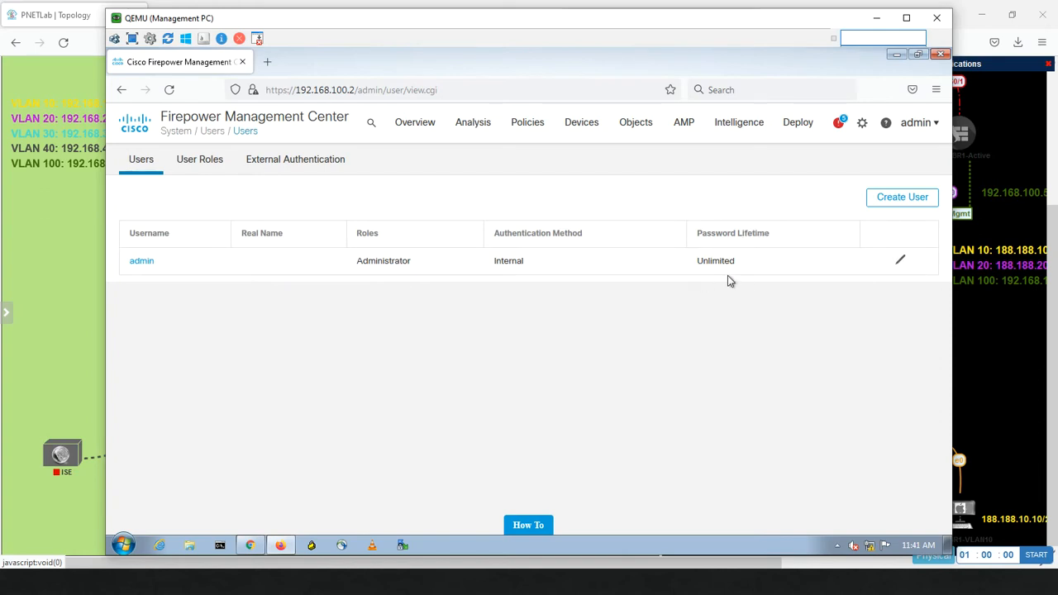
pyautogui.click(197, 164)
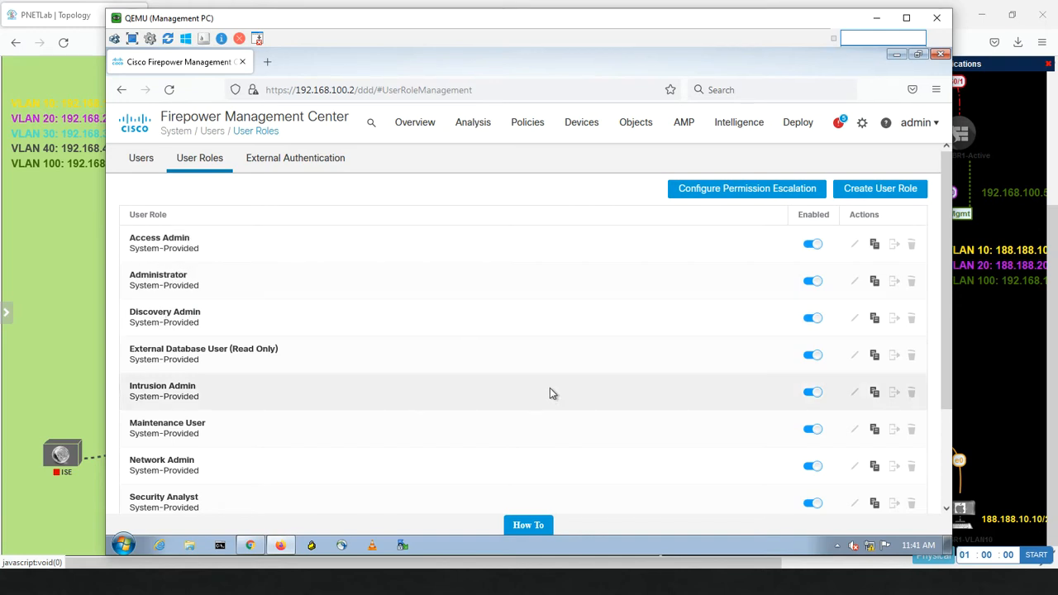
pyautogui.moveTo(945, 307); pyautogui.dragTo(926, 240)
pyautogui.click(142, 162)
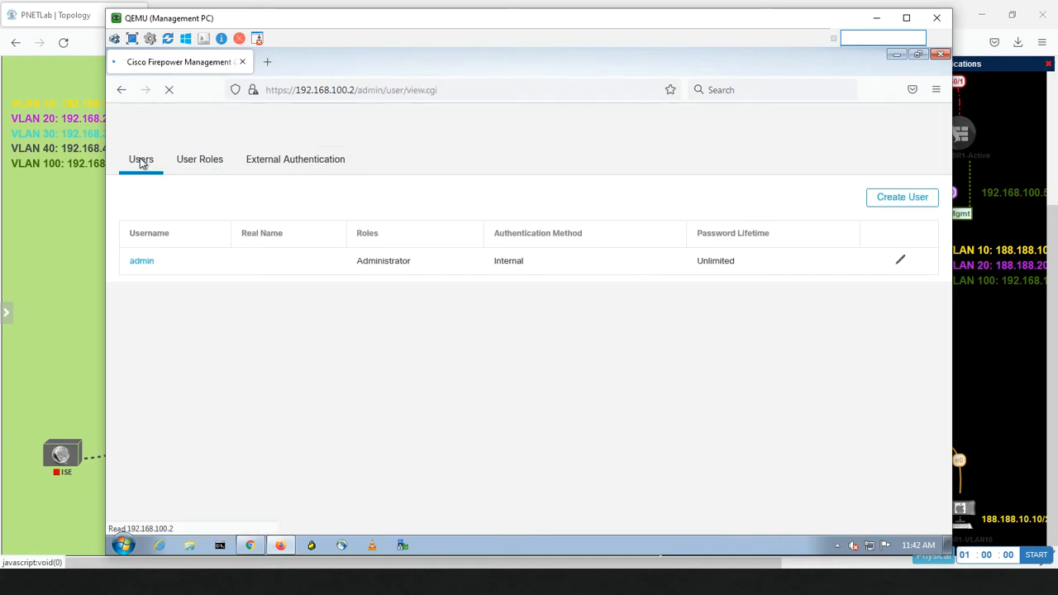
# Step: Start a new local user and enter the user's login name
pyautogui.click(889, 203)
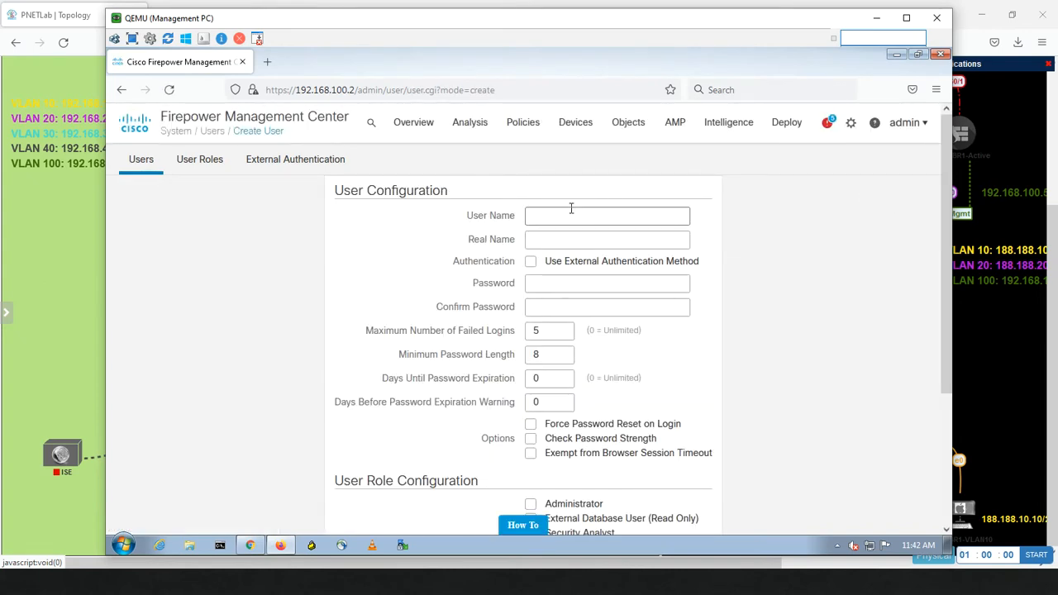
pyautogui.click(545, 219)
pyautogui.write('suhaib')
pyautogui.press('Tab')
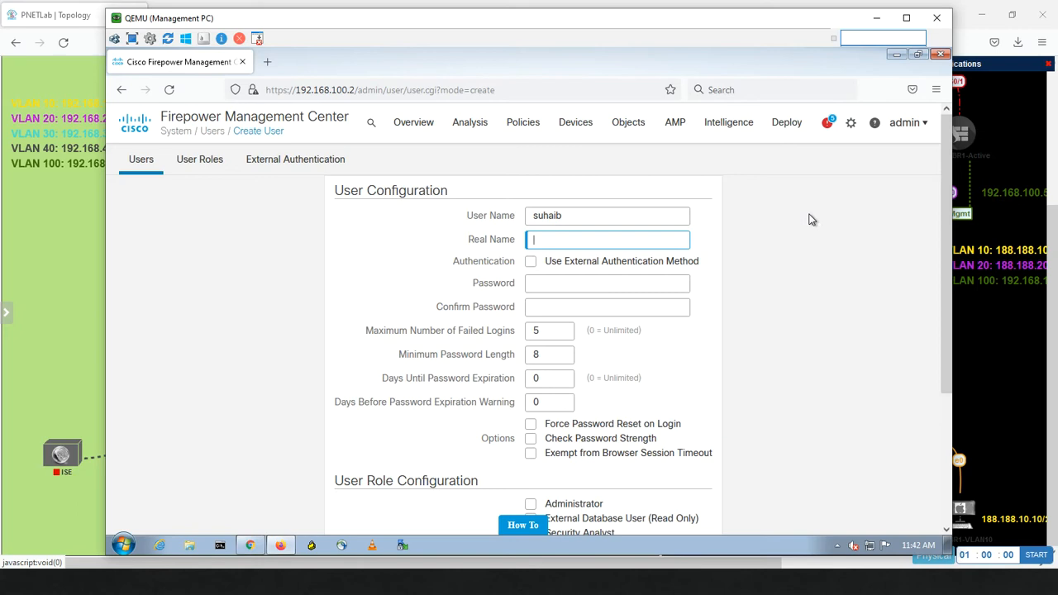
# Step: Enter the user's full real name and keep internal authentication instead of an external method
pyautogui.press('shift')
pyautogui.press('shift')
pyautogui.press('shift')
pyautogui.press('shift')
pyautogui.press('shift')
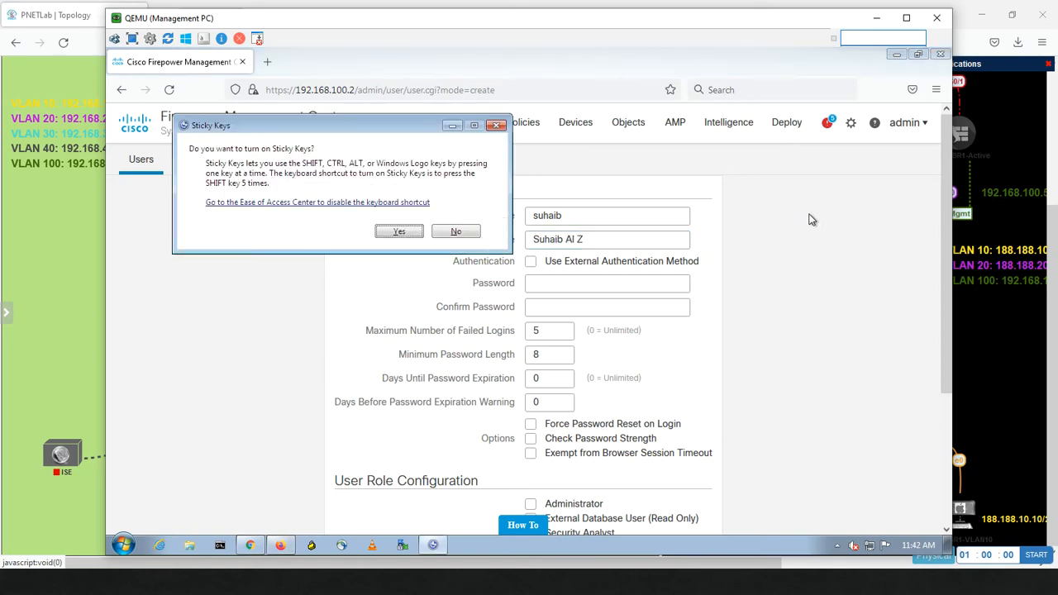
pyautogui.click(455, 233)
pyautogui.click(592, 244)
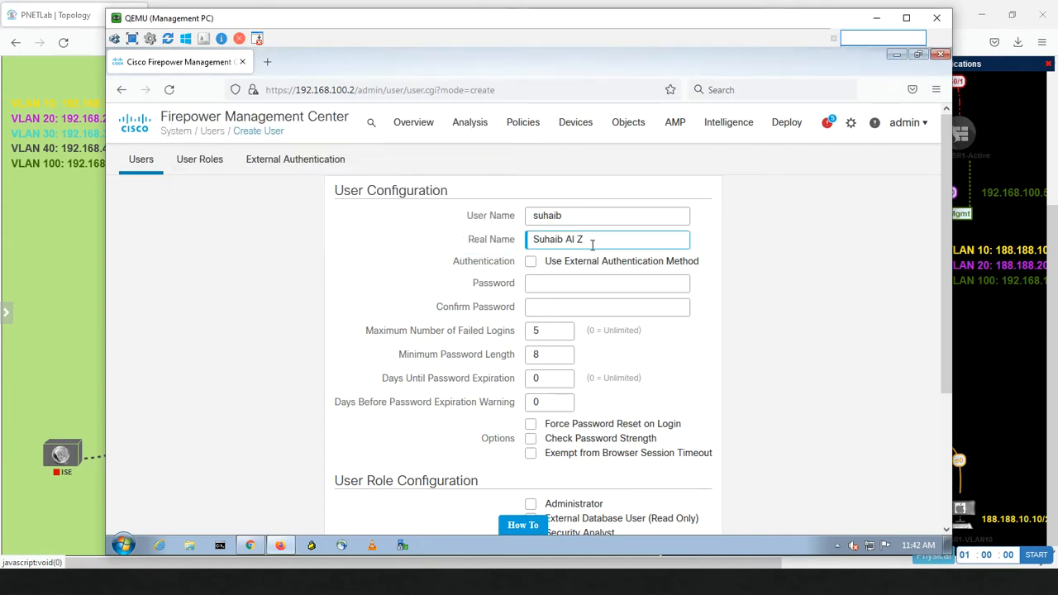
pyautogui.write('ayood')
pyautogui.click(531, 263)
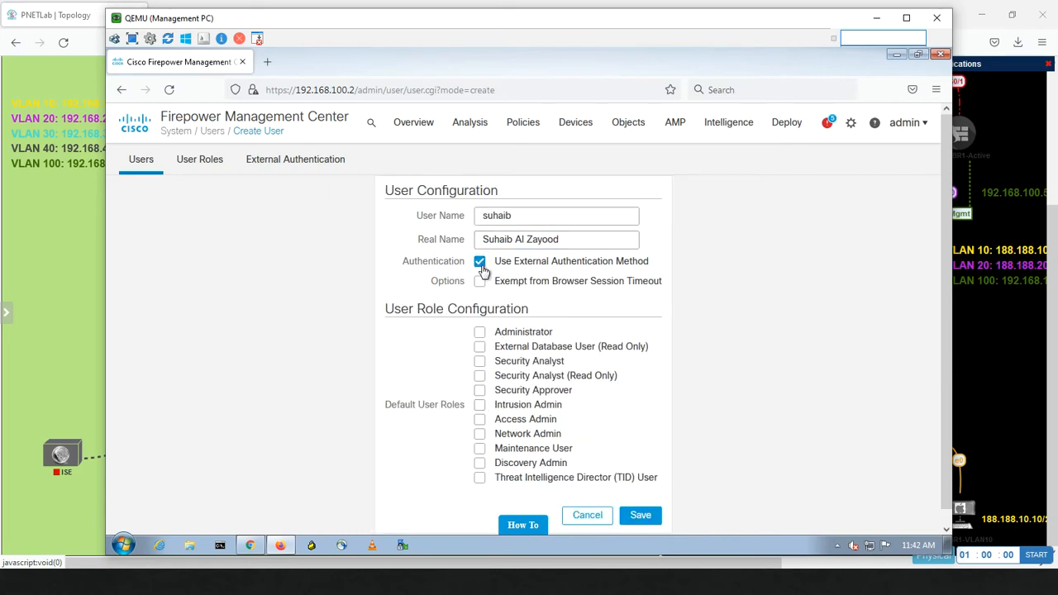
pyautogui.click(480, 263)
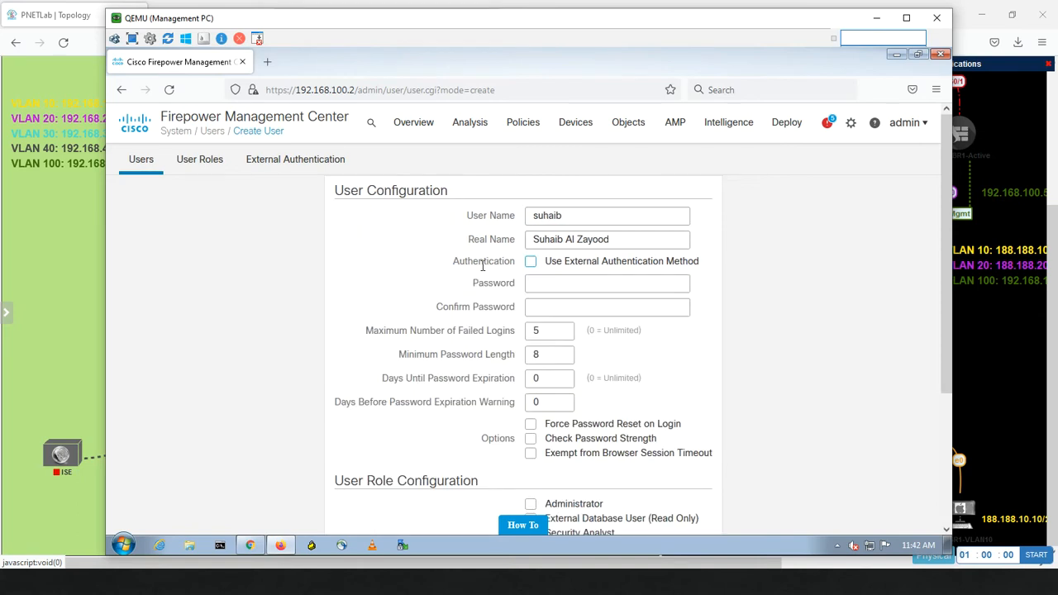
# Step: Enter the user's password and confirm it
pyautogui.click(553, 284)
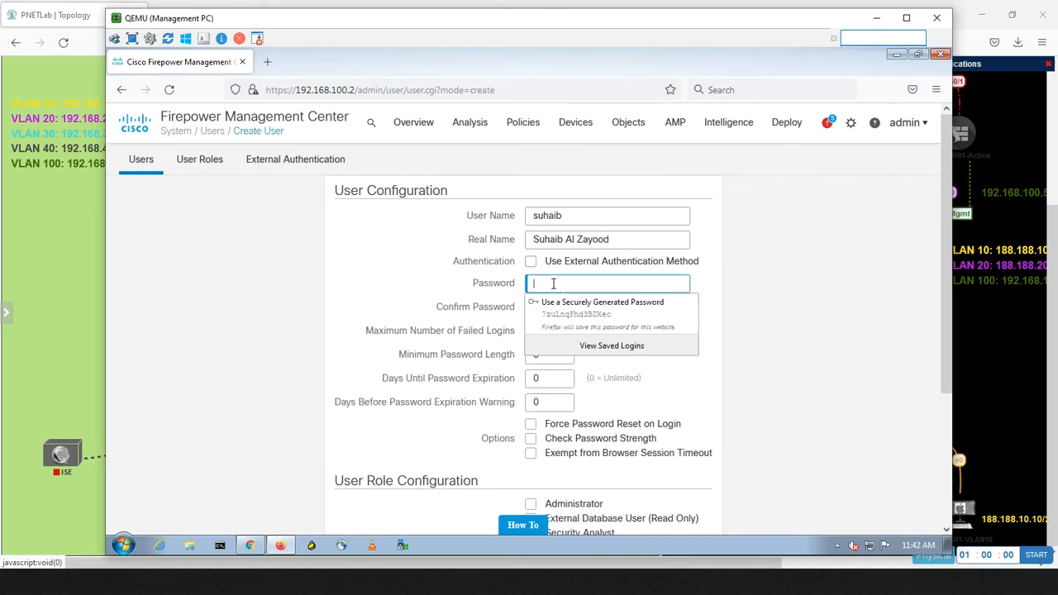
pyautogui.write('***')
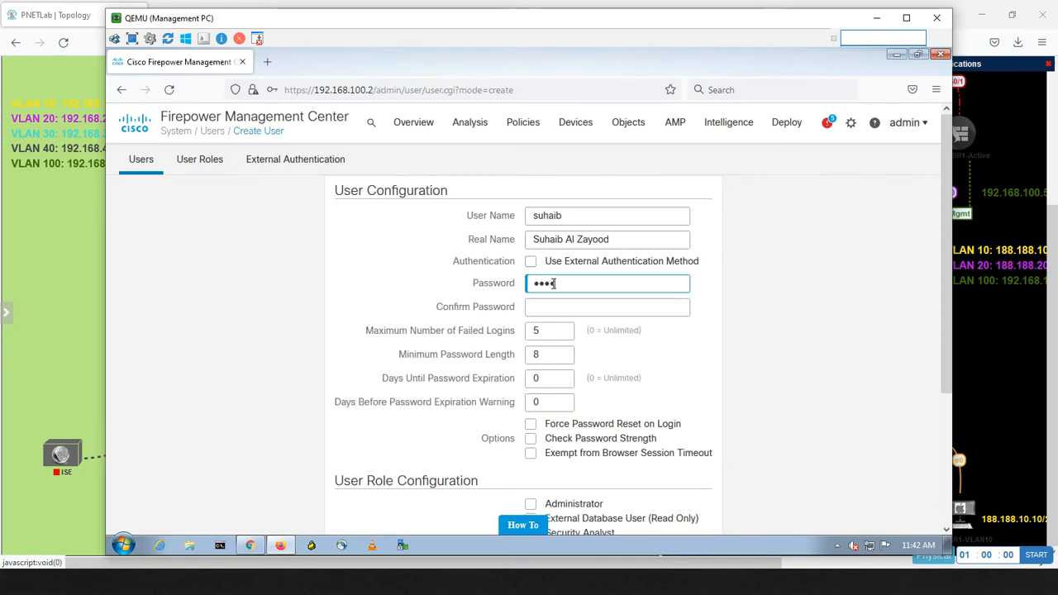
pyautogui.write('*****')
pyautogui.press('Tab')
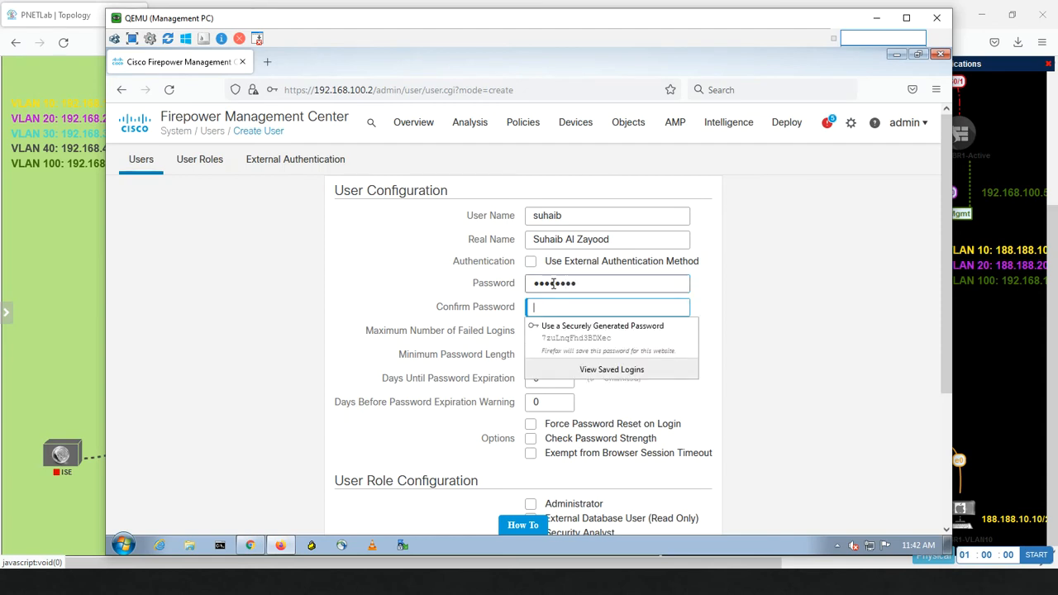
pyautogui.write('***')
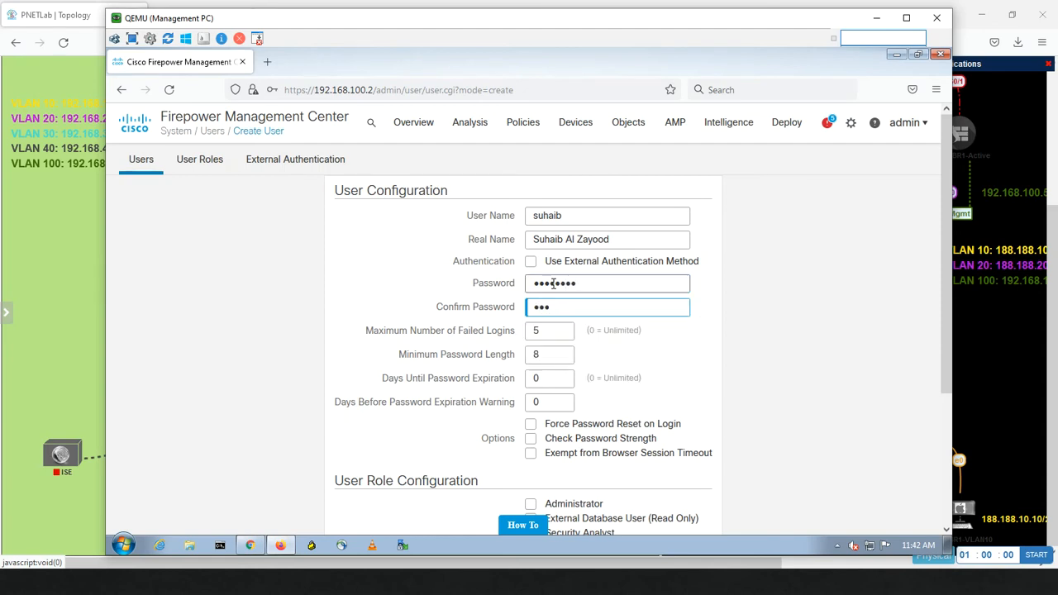
pyautogui.write('****')
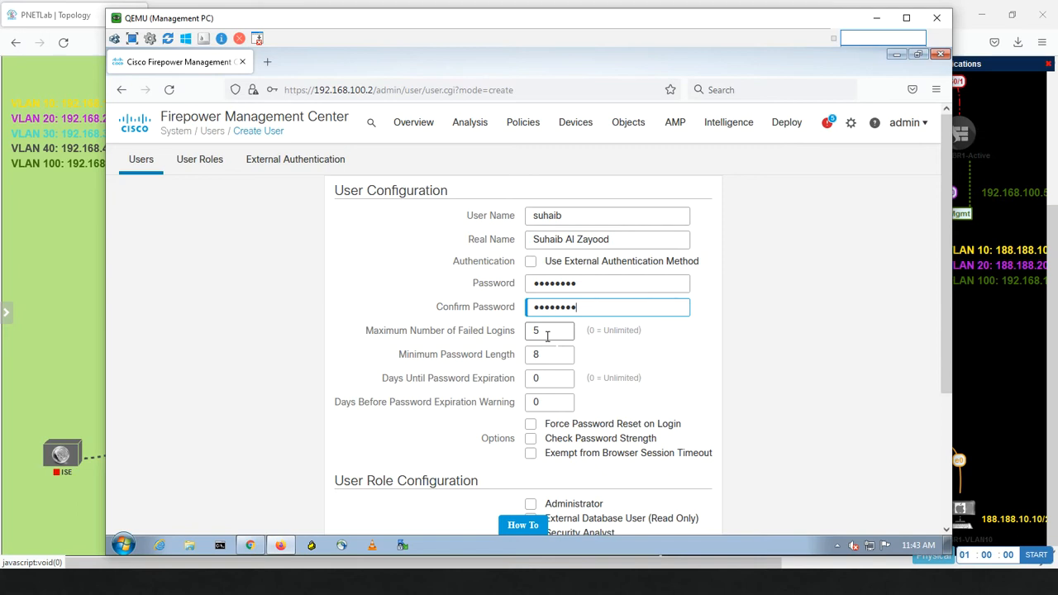
# Step: Set Minimum Password Length to 5 and select the Days Until Password Expiration value
pyautogui.moveTo(545, 330); pyautogui.dragTo(528, 331)
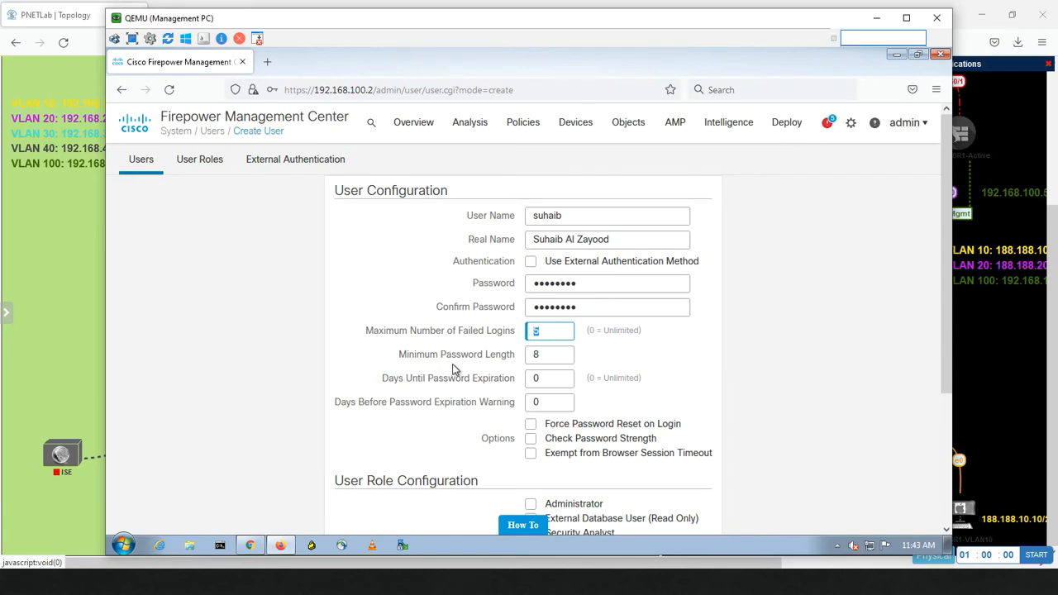
pyautogui.click(545, 354)
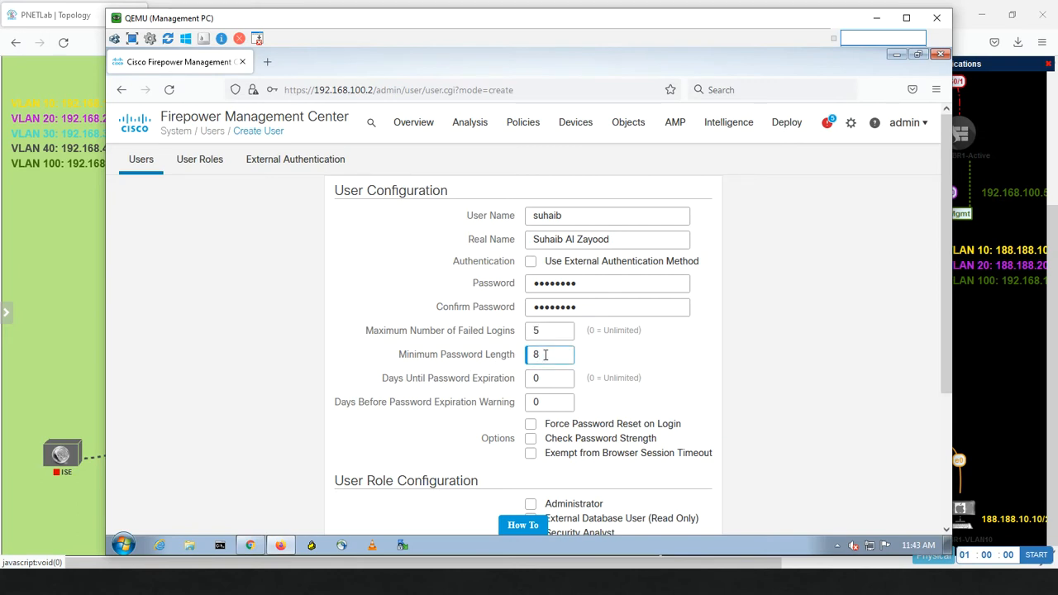
pyautogui.write('5')
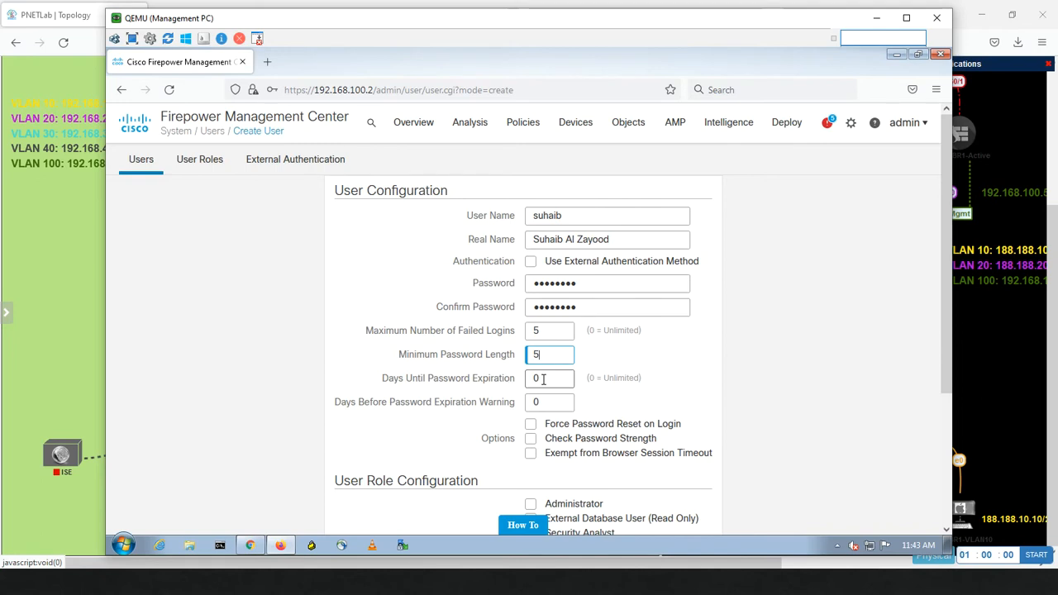
pyautogui.click(543, 379)
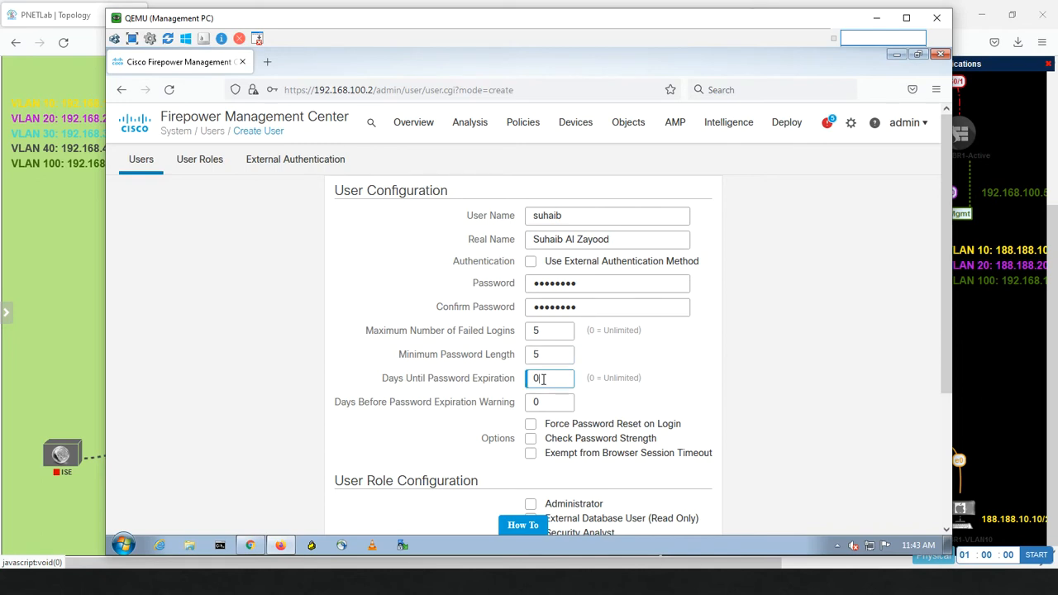
pyautogui.doubleClick(542, 379)
# Step: Enable forced password reset, password strength checking and session-timeout exemption, and assign the Administrator role
pyautogui.click(533, 427)
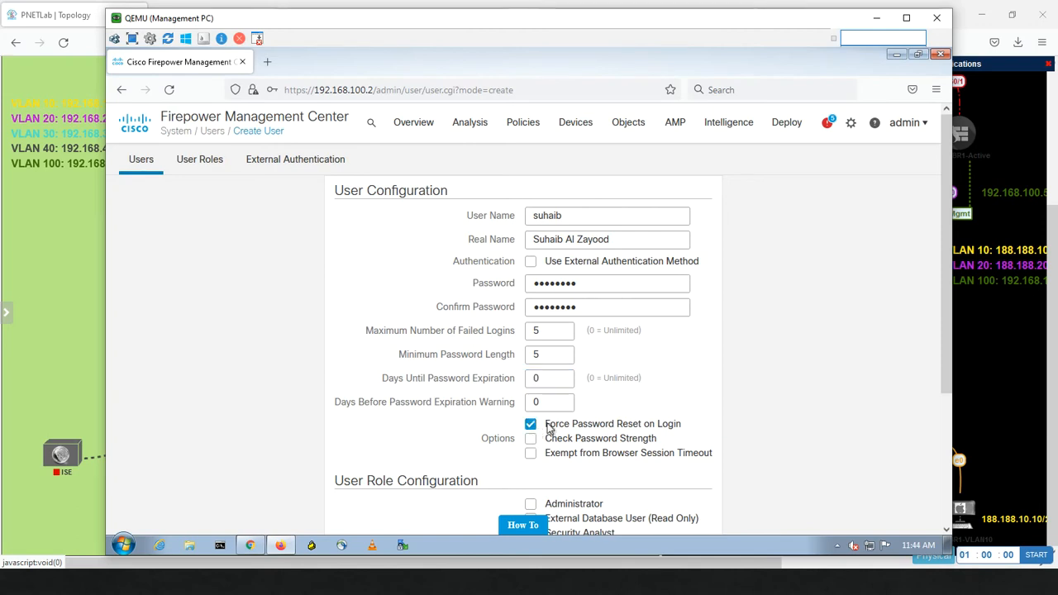
pyautogui.click(532, 425)
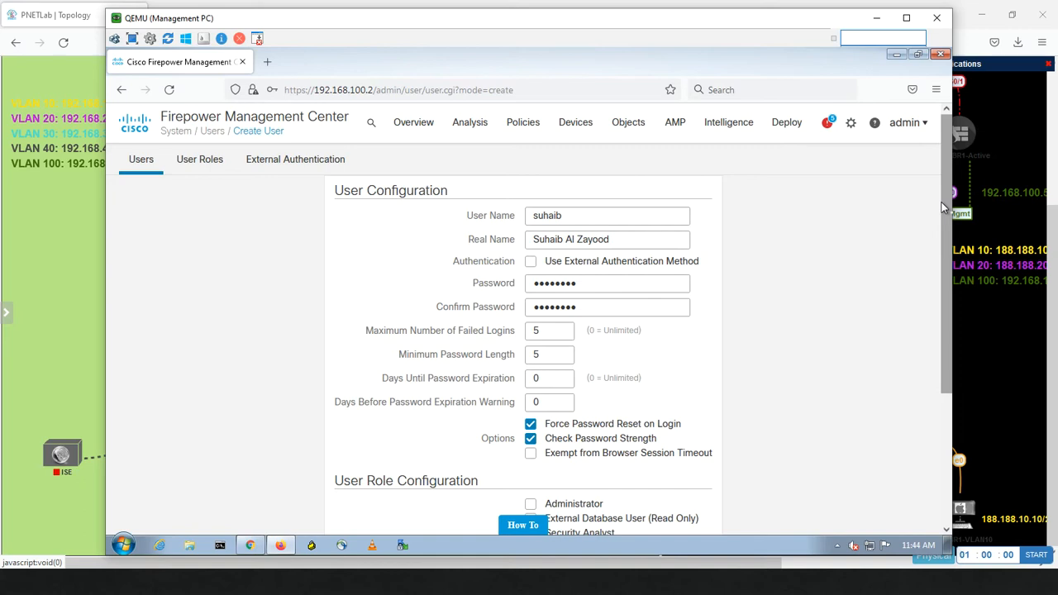
pyautogui.click(531, 455)
pyautogui.moveTo(940, 356); pyautogui.dragTo(928, 425)
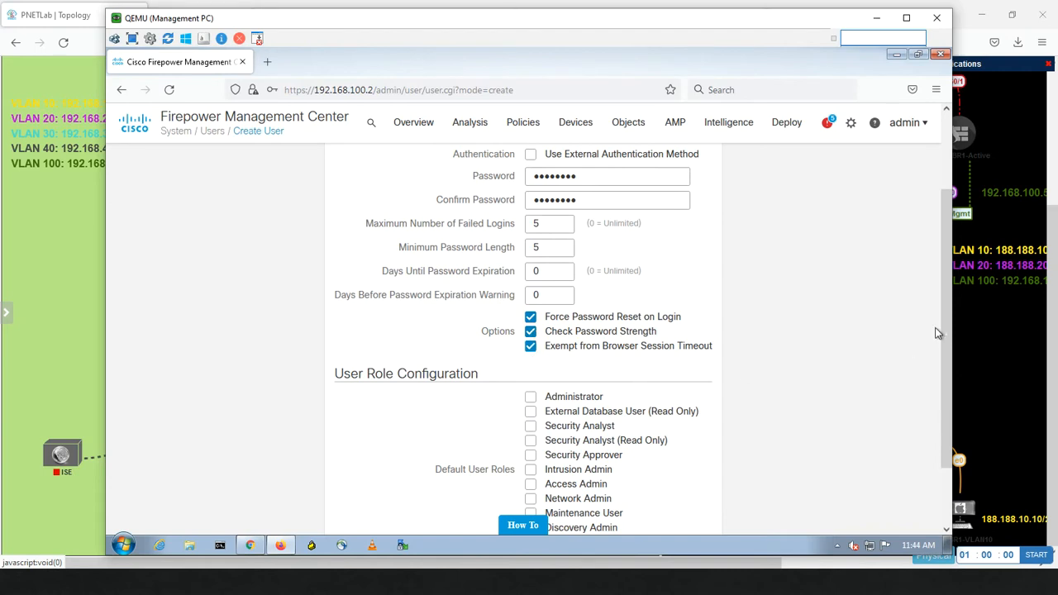
pyautogui.moveTo(945, 317); pyautogui.dragTo(930, 402)
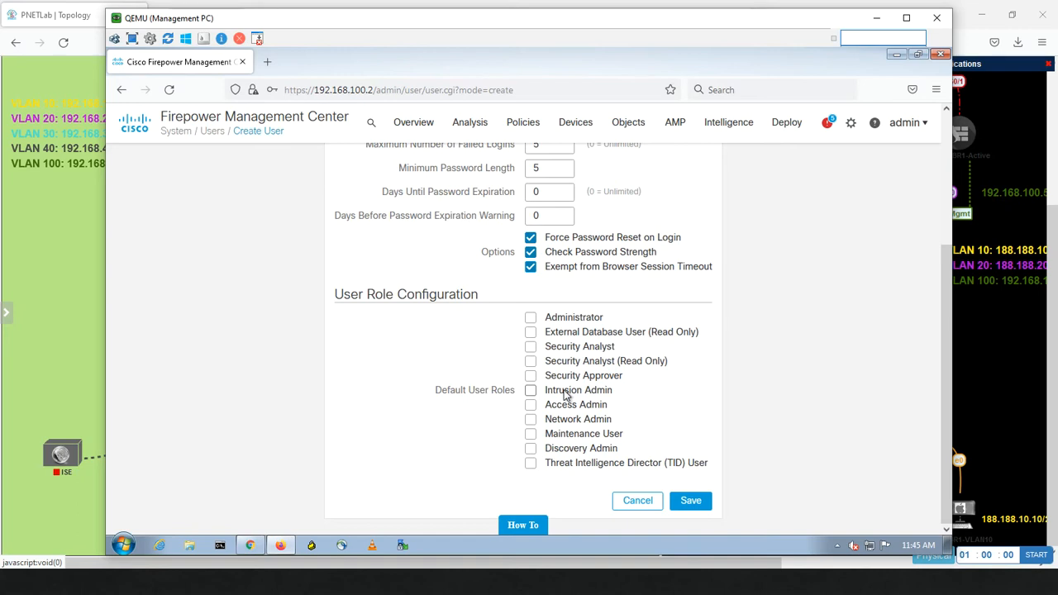
pyautogui.click(531, 317)
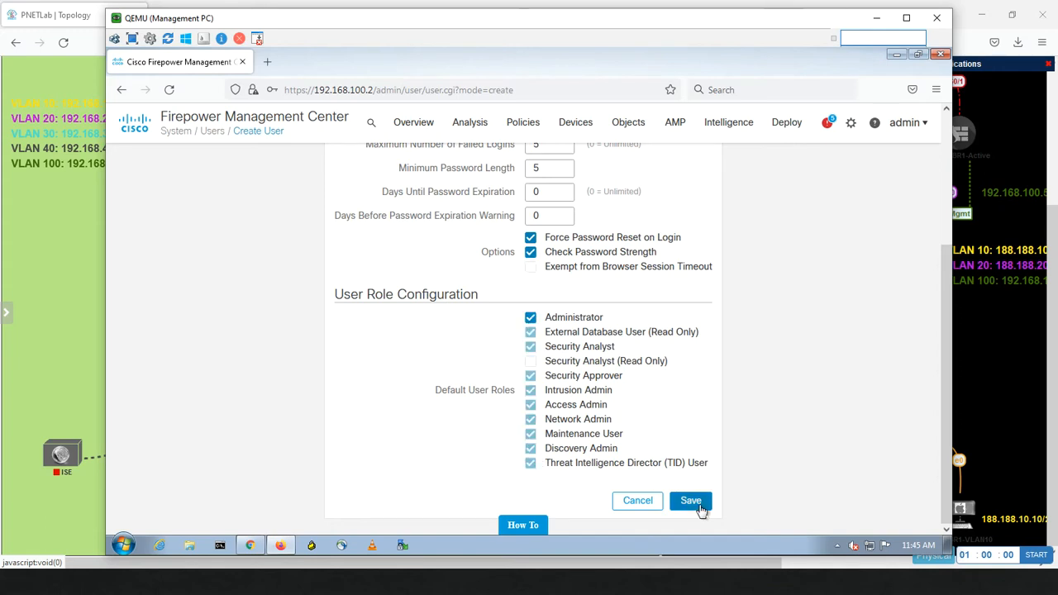
# Step: Save the new user, decline Firefox's save-login prompt, and show the User Roles list
pyautogui.click(691, 502)
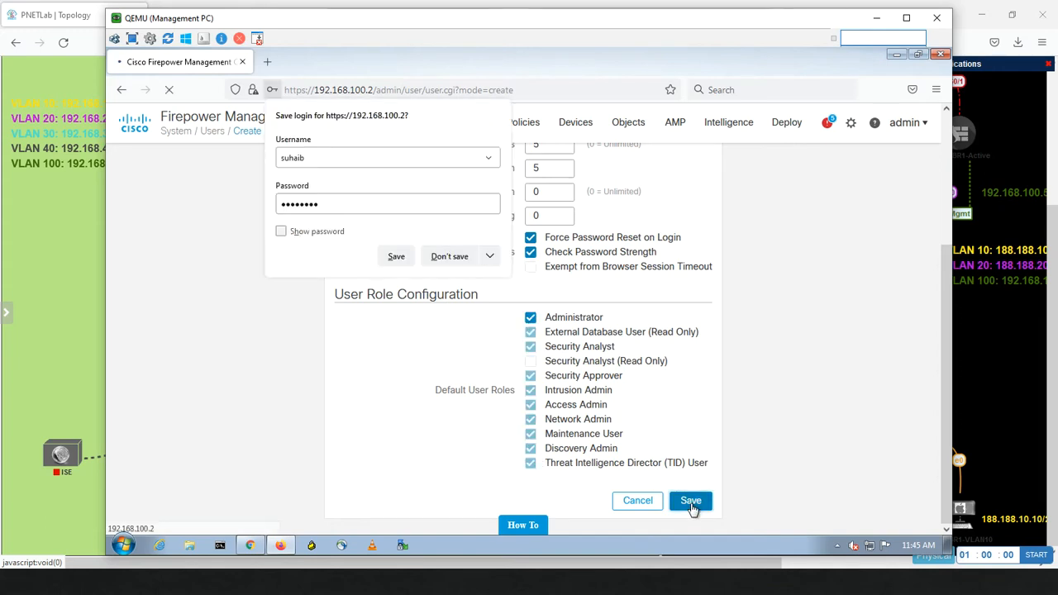
pyautogui.click(454, 261)
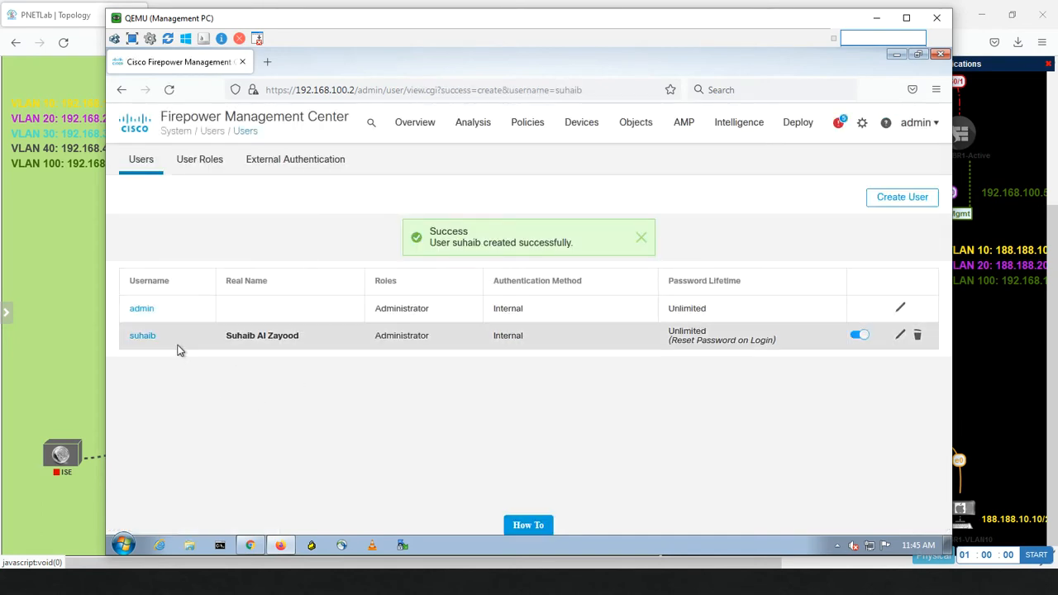
pyautogui.click(204, 161)
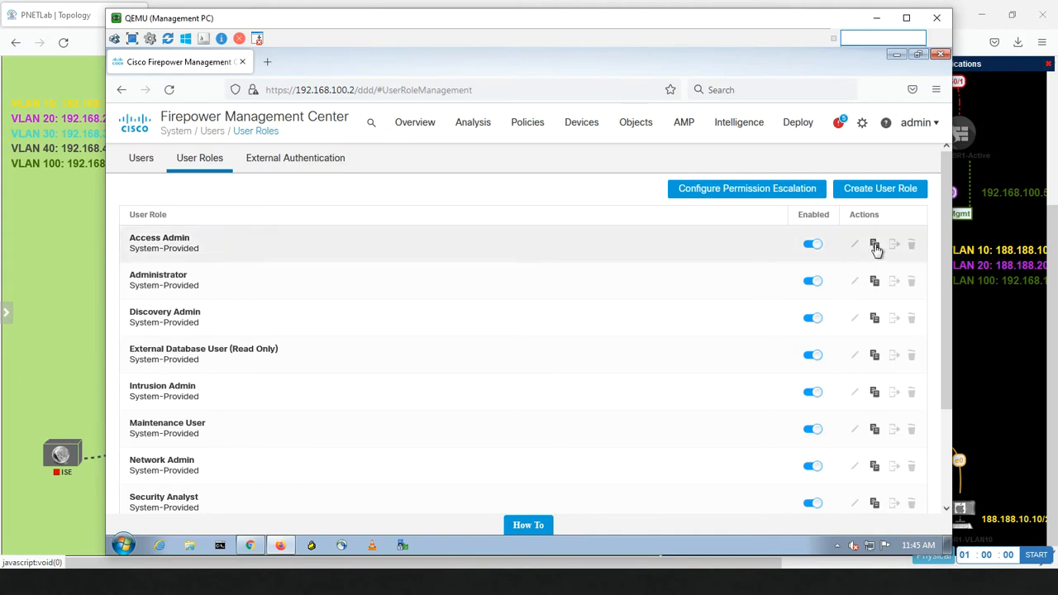
# Step: Start a new custom role named Reporter and expand the Overview permissions, trying Dashboards
pyautogui.click(874, 192)
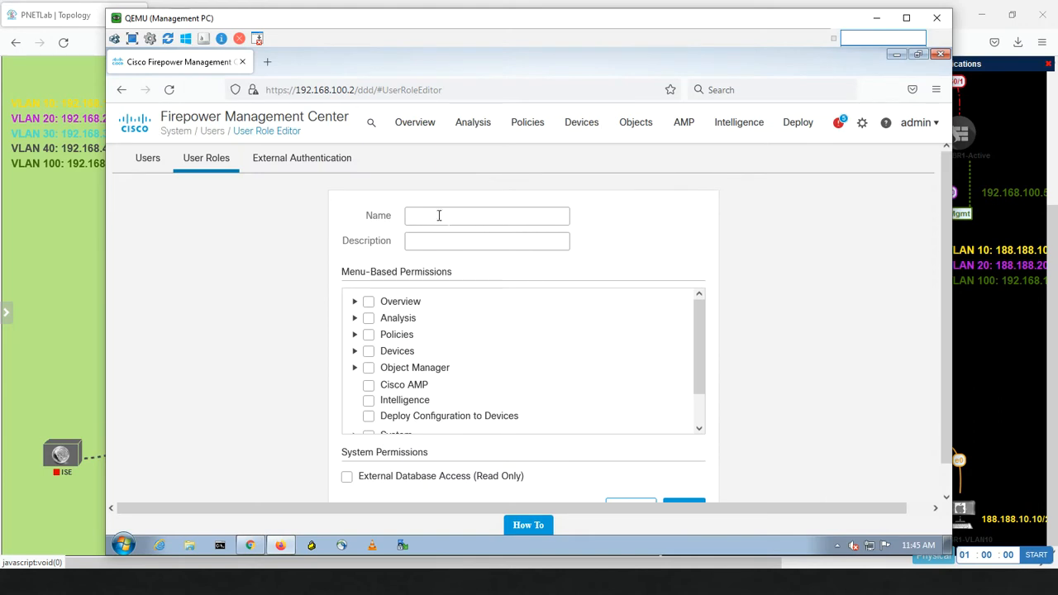
pyautogui.click(437, 215)
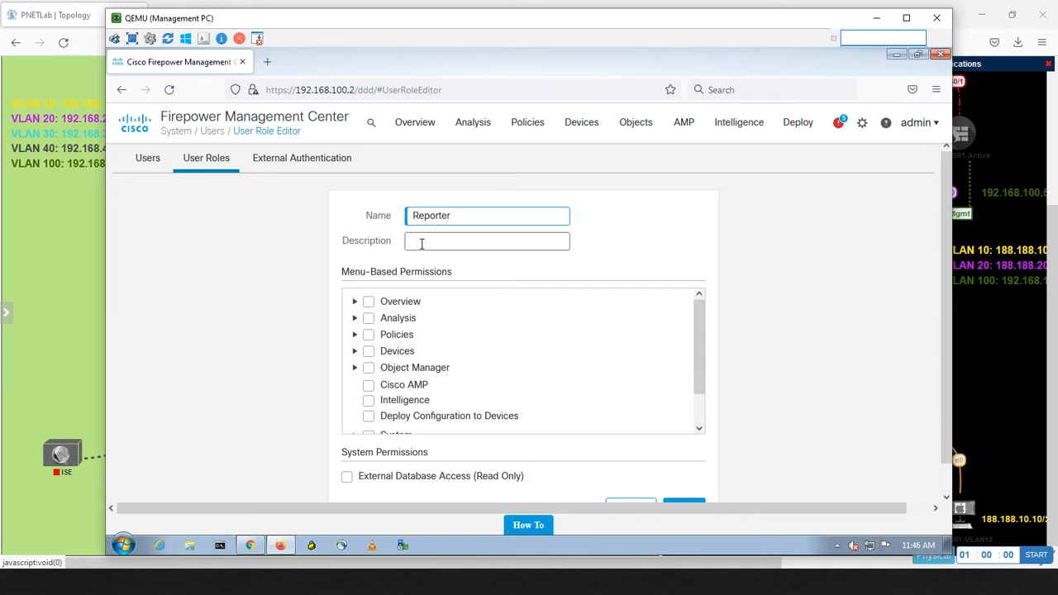
pyautogui.click(355, 302)
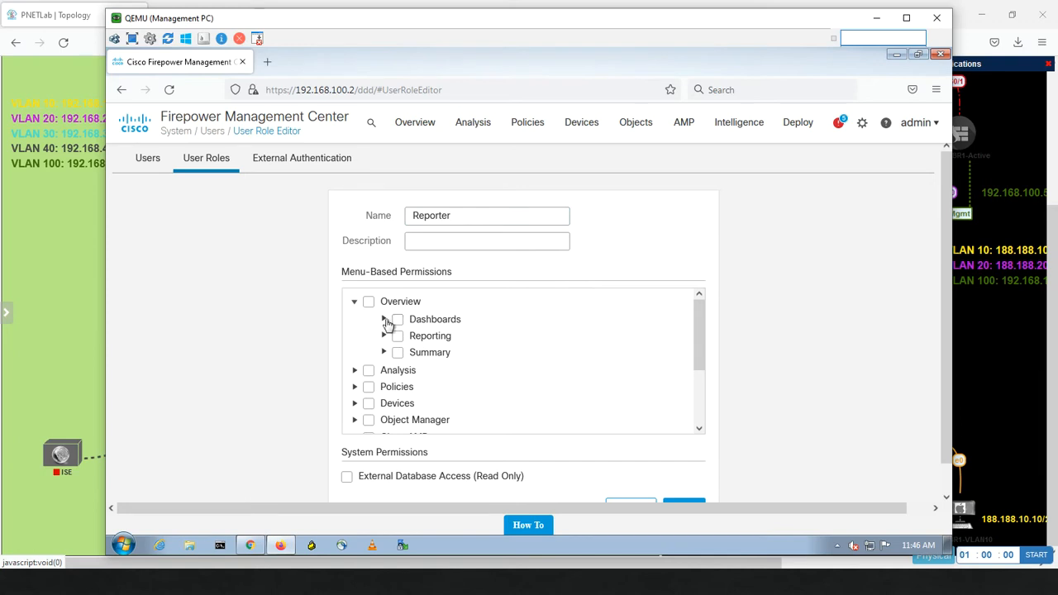
pyautogui.click(384, 320)
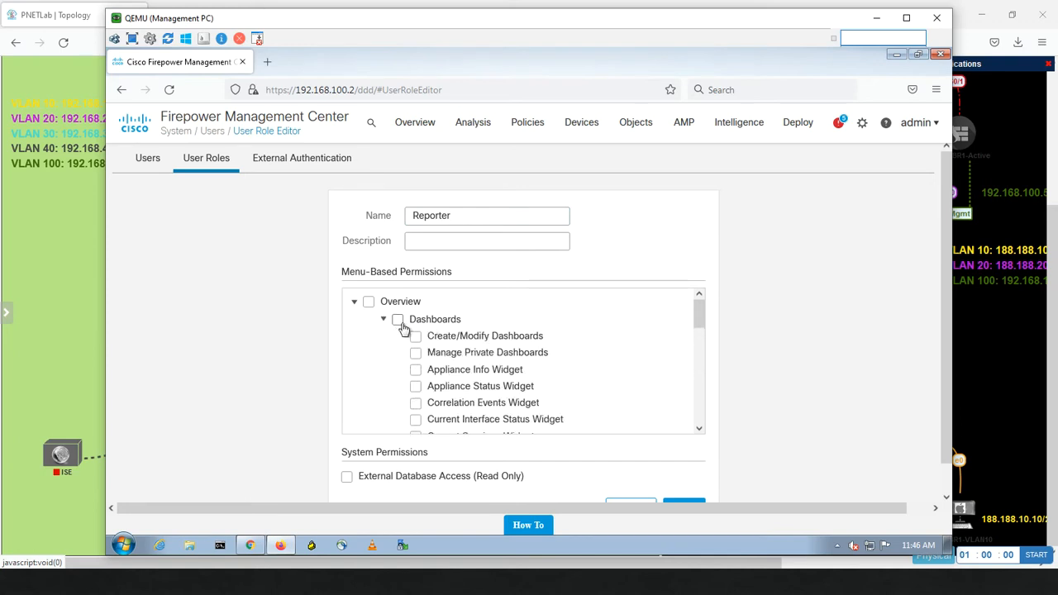
pyautogui.click(398, 319)
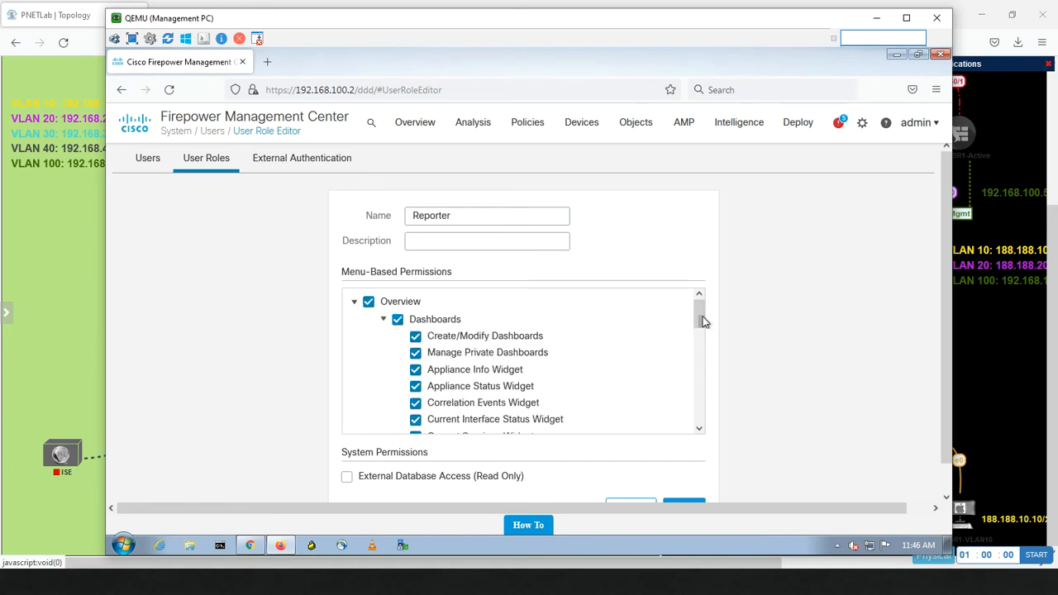
pyautogui.moveTo(700, 310)
pyautogui.mouseDown()
pyautogui.moveTo(700, 332)
pyautogui.moveTo(699, 320)
pyautogui.mouseUp()
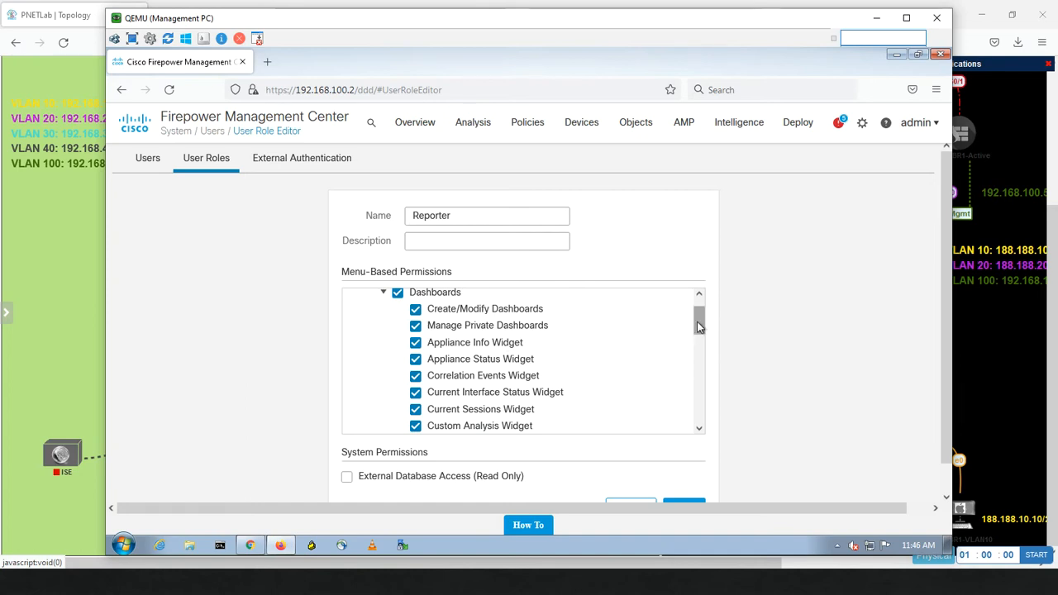
pyautogui.moveTo(699, 319)
pyautogui.mouseDown()
pyautogui.moveTo(695, 378)
pyautogui.moveTo(680, 307)
pyautogui.mouseUp()
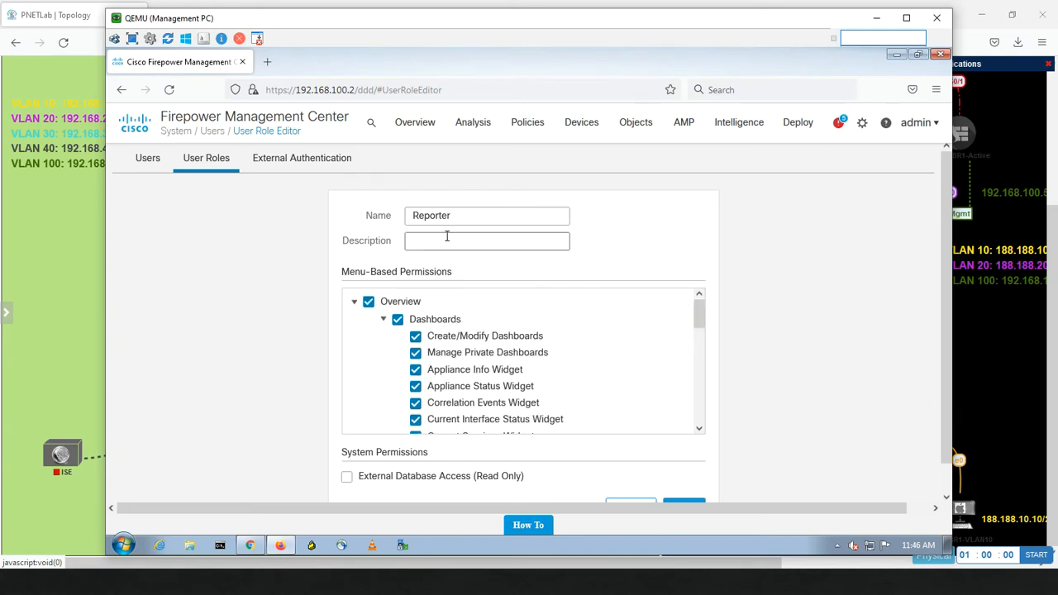
pyautogui.click(398, 321)
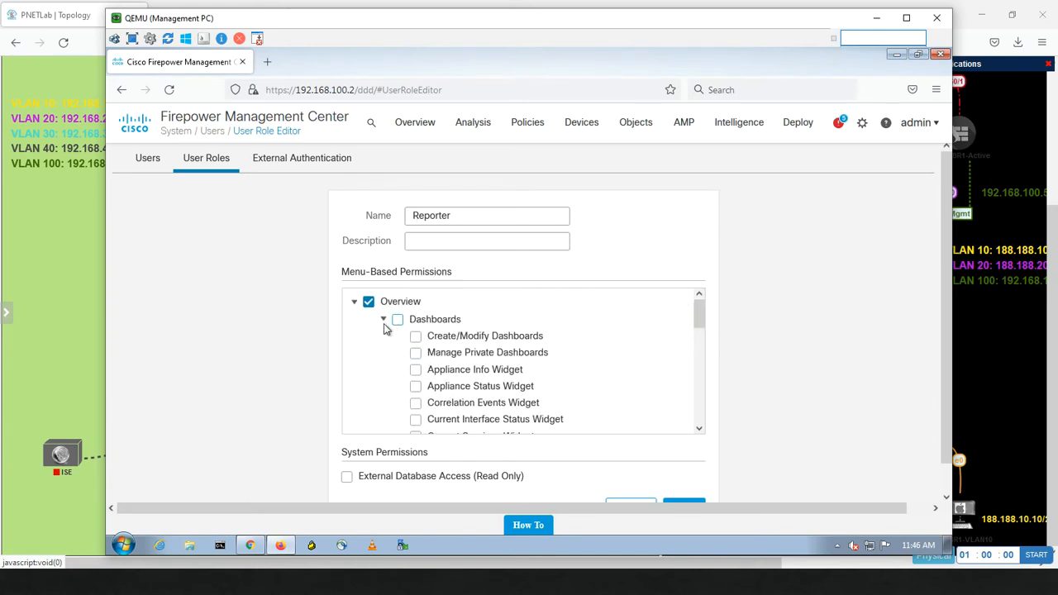
pyautogui.click(384, 320)
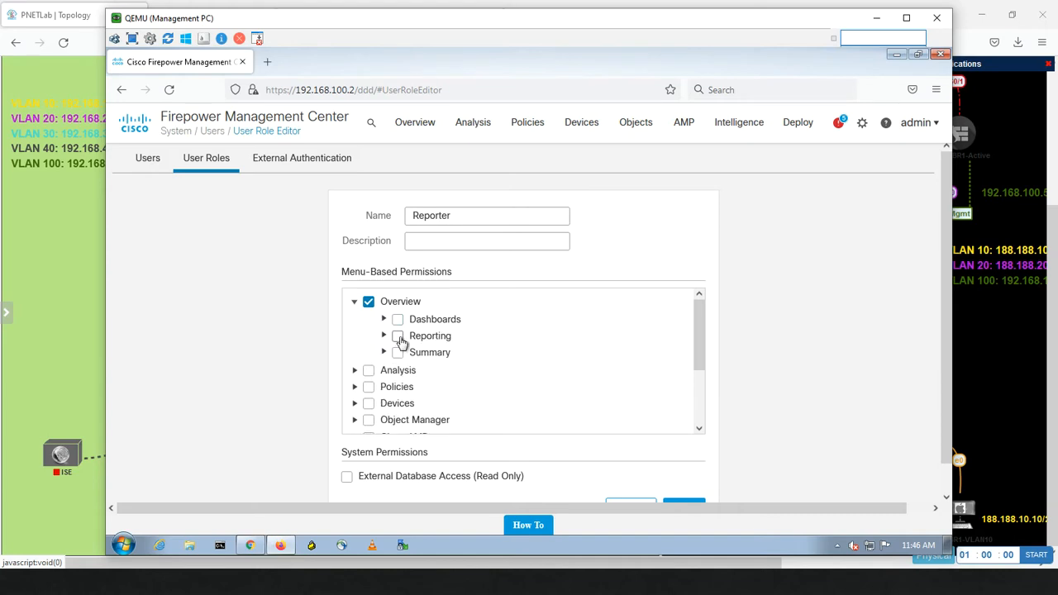
# Step: Grant the Reporting, Summary and Dashboards permissions under Overview
pyautogui.click(398, 338)
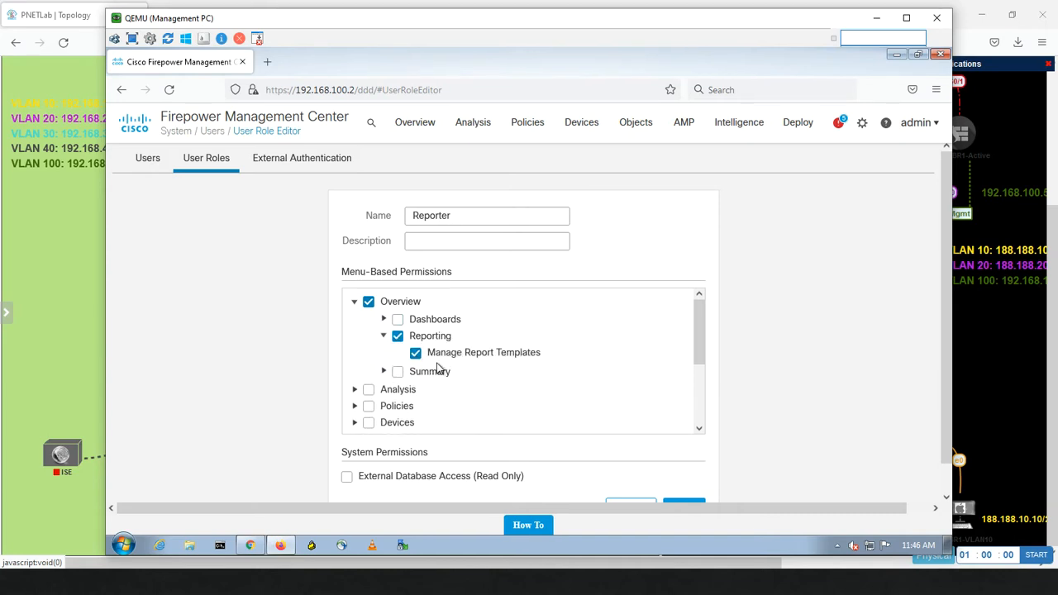
pyautogui.click(384, 372)
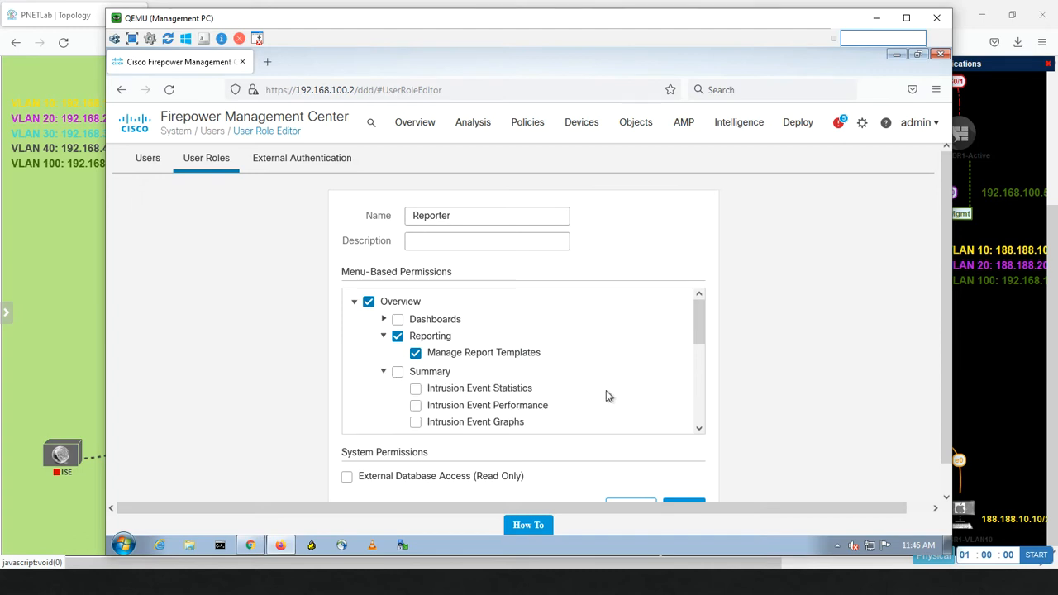
pyautogui.moveTo(699, 336); pyautogui.dragTo(697, 362)
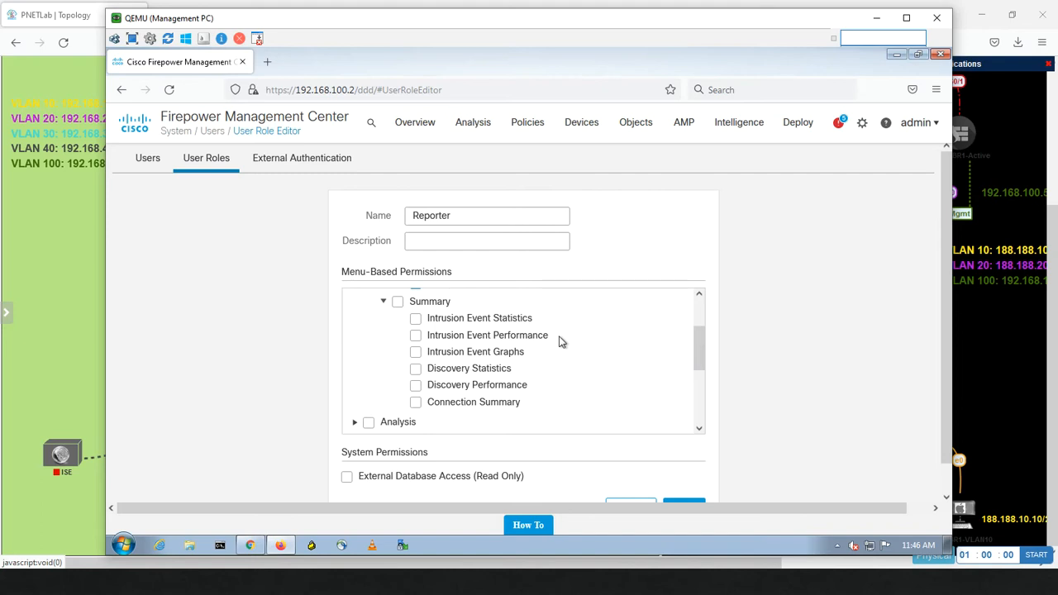
pyautogui.click(398, 303)
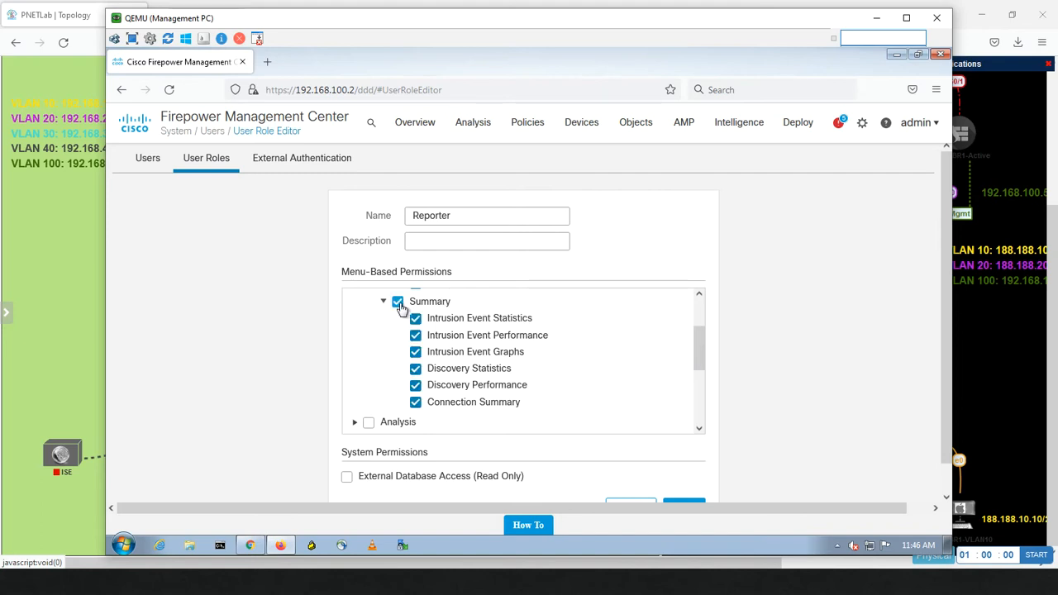
pyautogui.moveTo(696, 354); pyautogui.dragTo(697, 279)
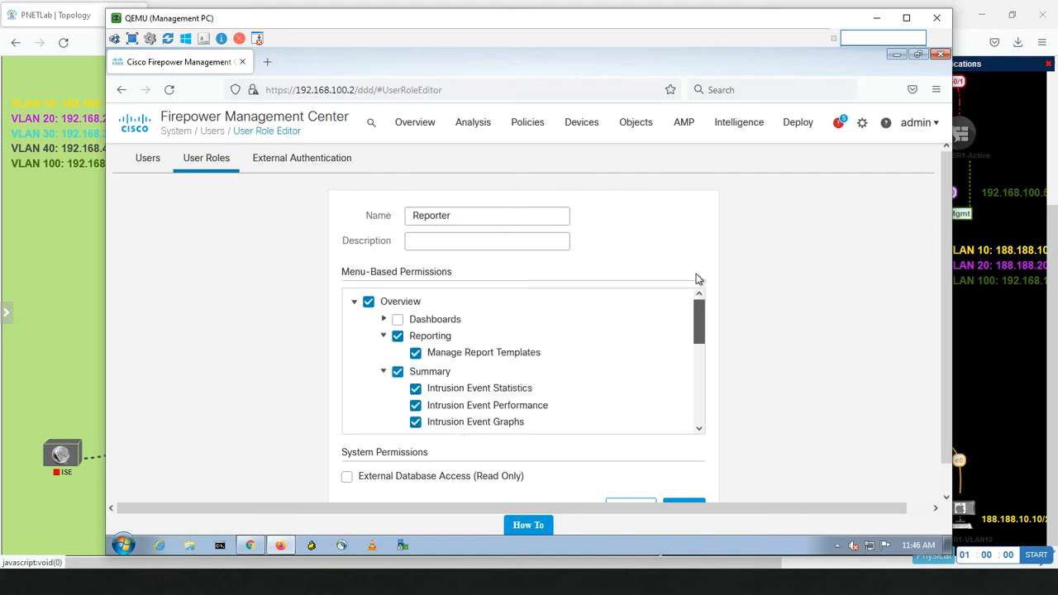
pyautogui.click(398, 321)
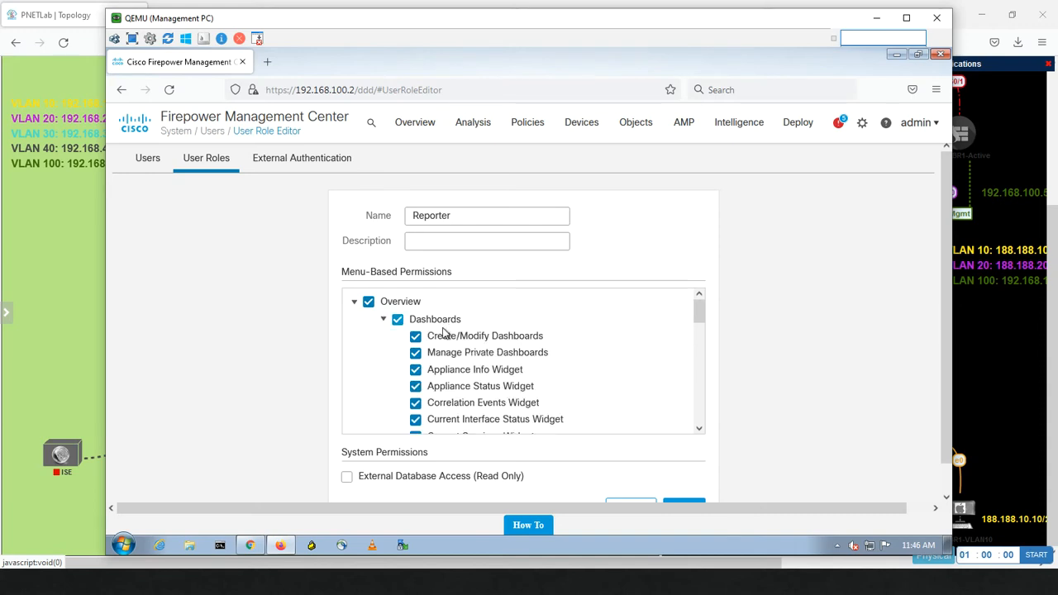
pyautogui.click(384, 320)
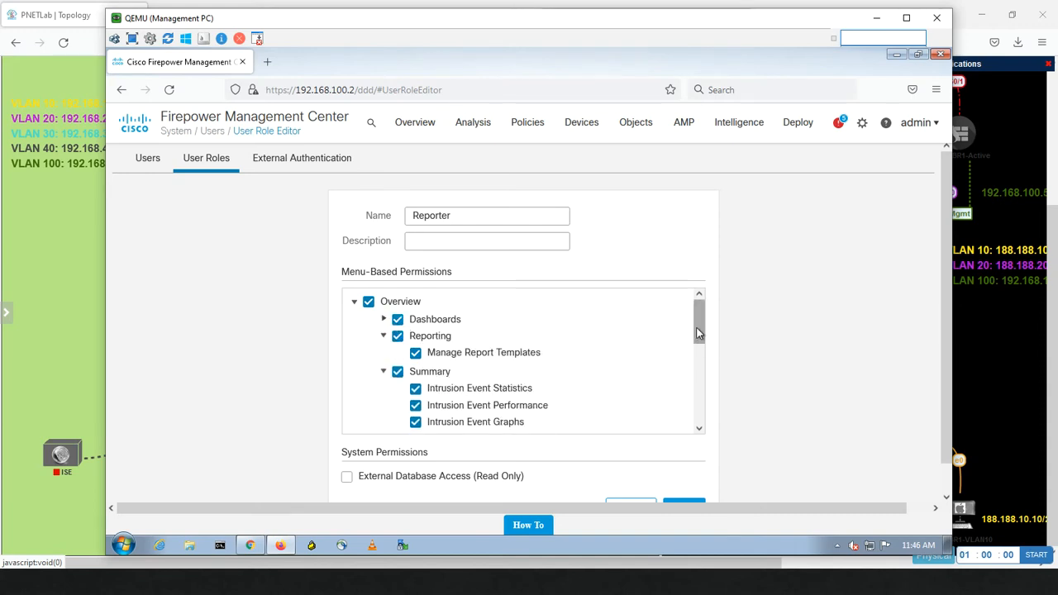
pyautogui.moveTo(699, 333); pyautogui.dragTo(693, 425)
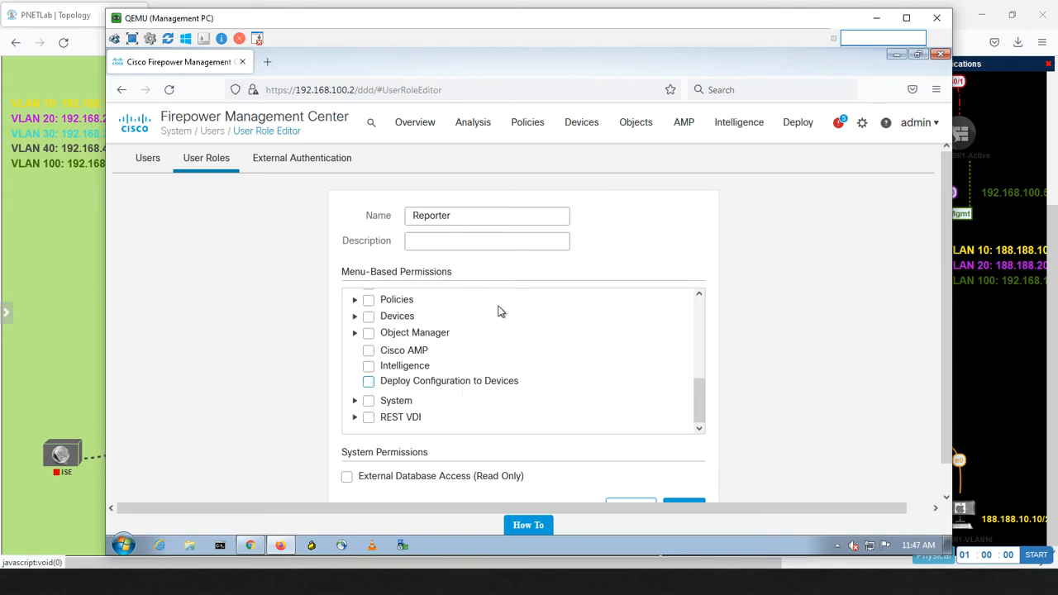
# Step: Review the System and Integration permissions, leaving them unchecked, and save the Reporter role
pyautogui.click(354, 402)
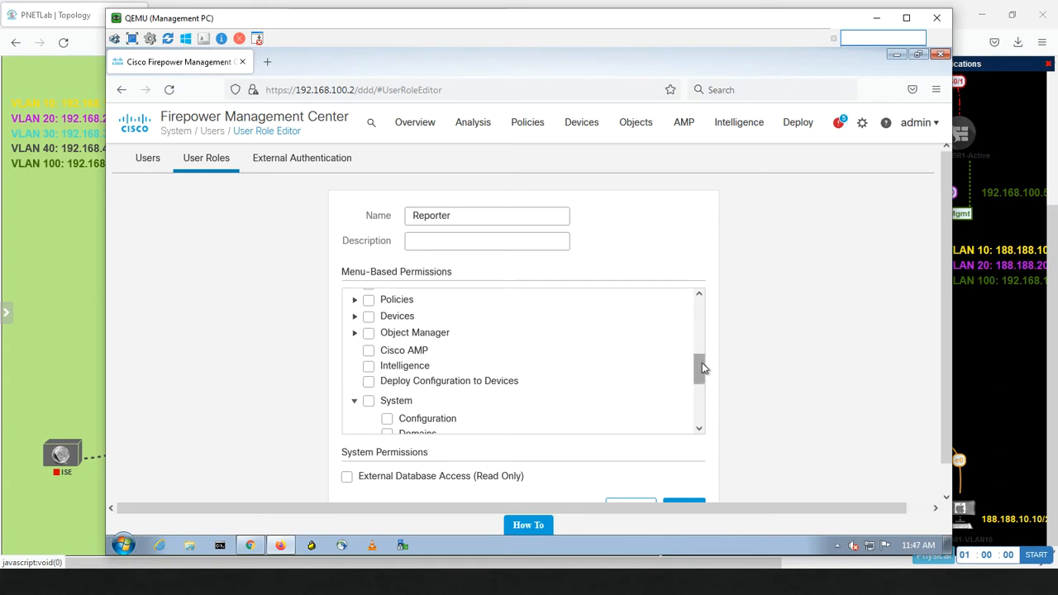
pyautogui.moveTo(699, 368); pyautogui.dragTo(697, 403)
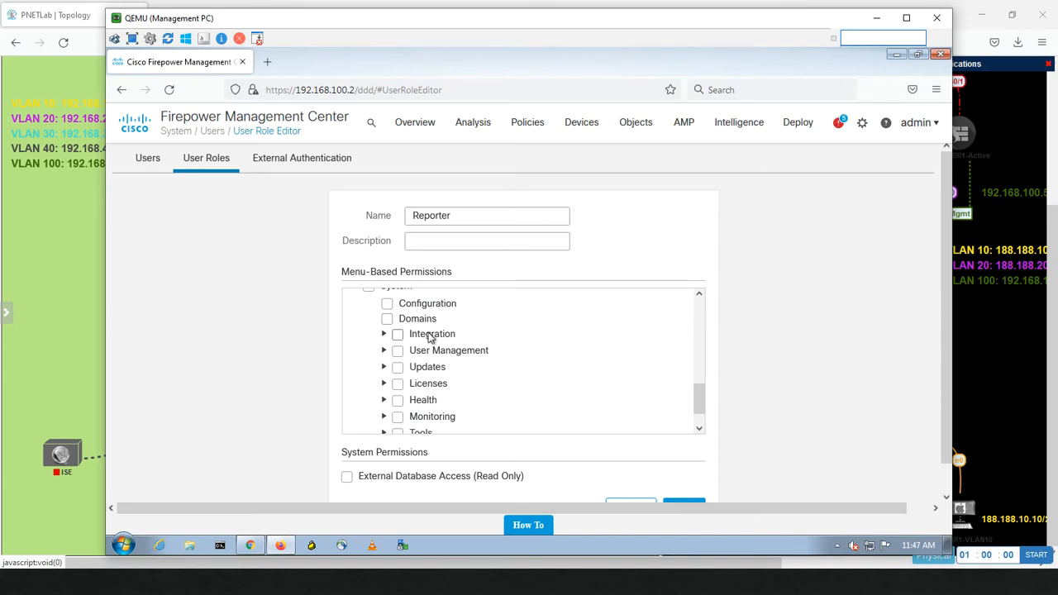
pyautogui.click(386, 335)
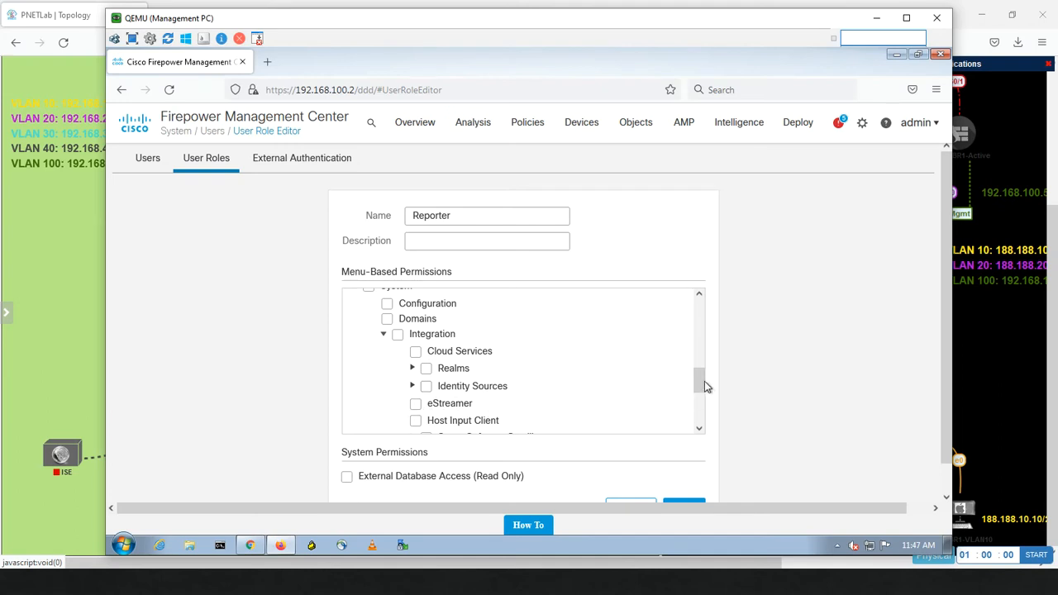
pyautogui.moveTo(701, 385); pyautogui.dragTo(697, 426)
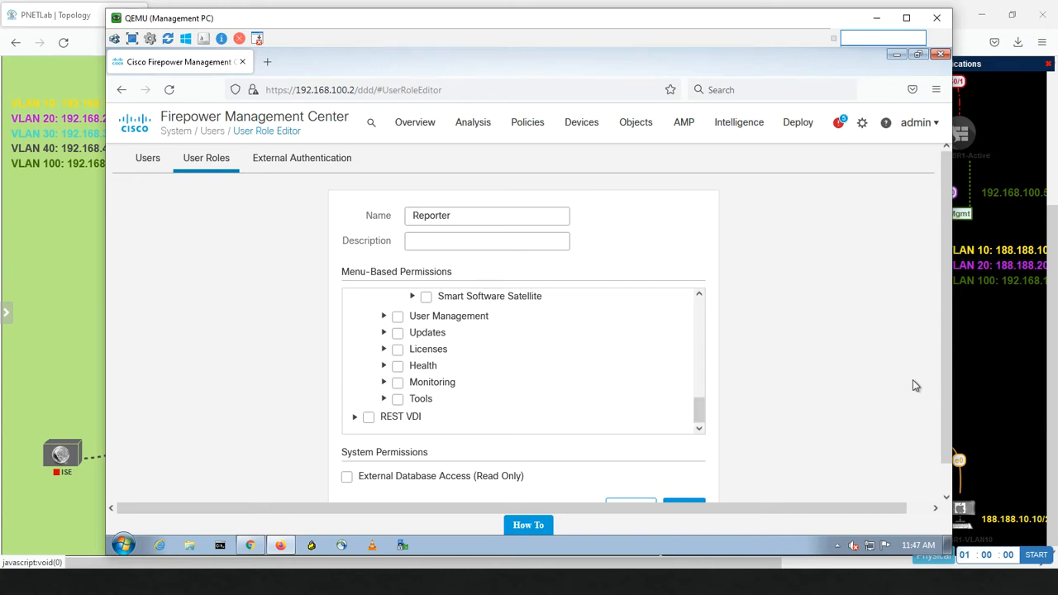
pyautogui.moveTo(949, 368); pyautogui.dragTo(943, 413)
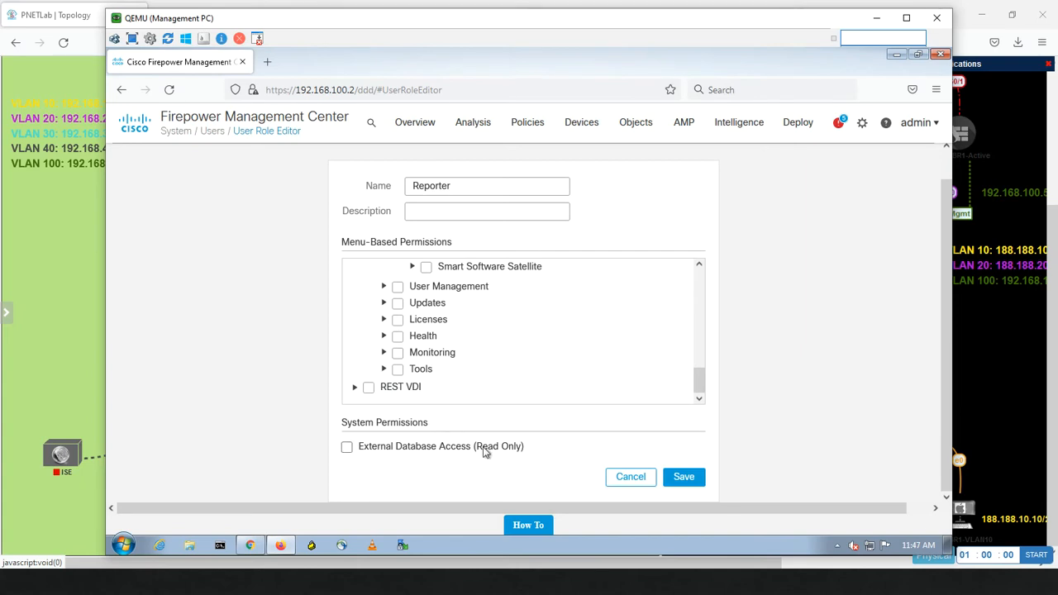
pyautogui.click(677, 480)
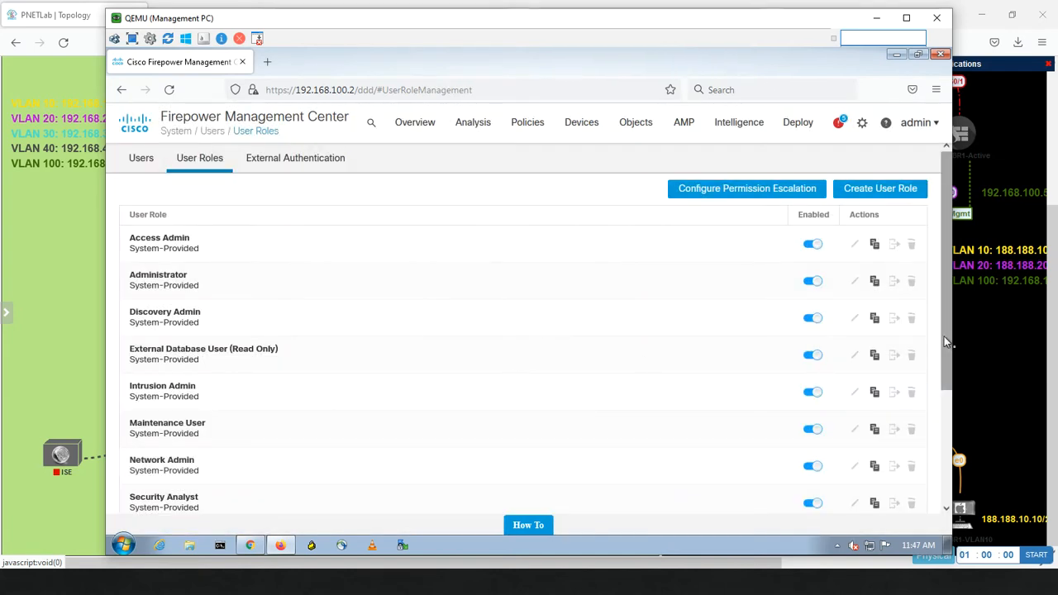
# Step: Return to the Users list and open the second user's account for editing
pyautogui.moveTo(947, 337); pyautogui.dragTo(940, 465)
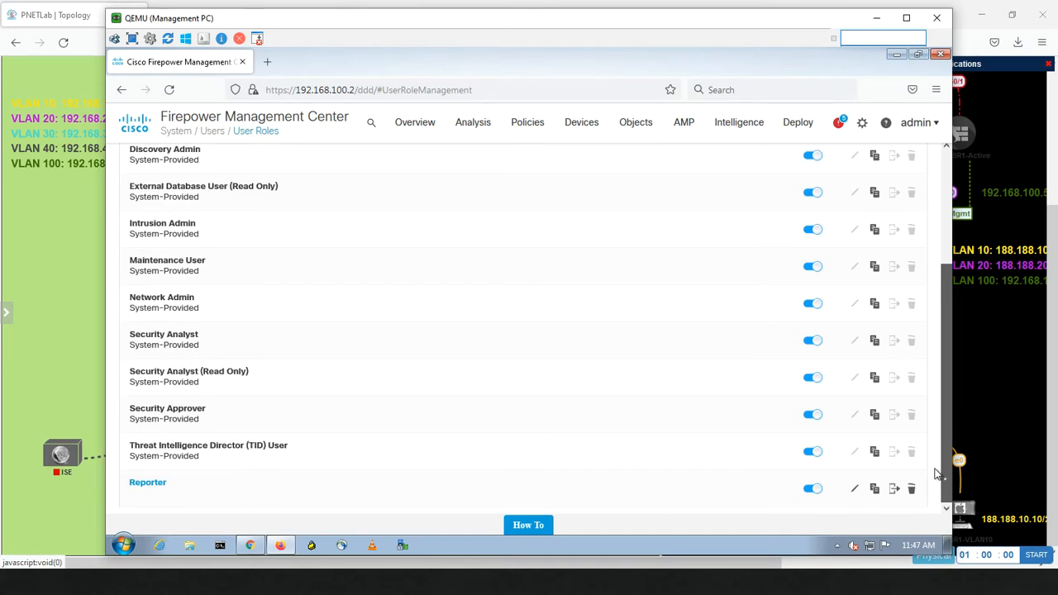
pyautogui.moveTo(938, 474); pyautogui.dragTo(944, 243)
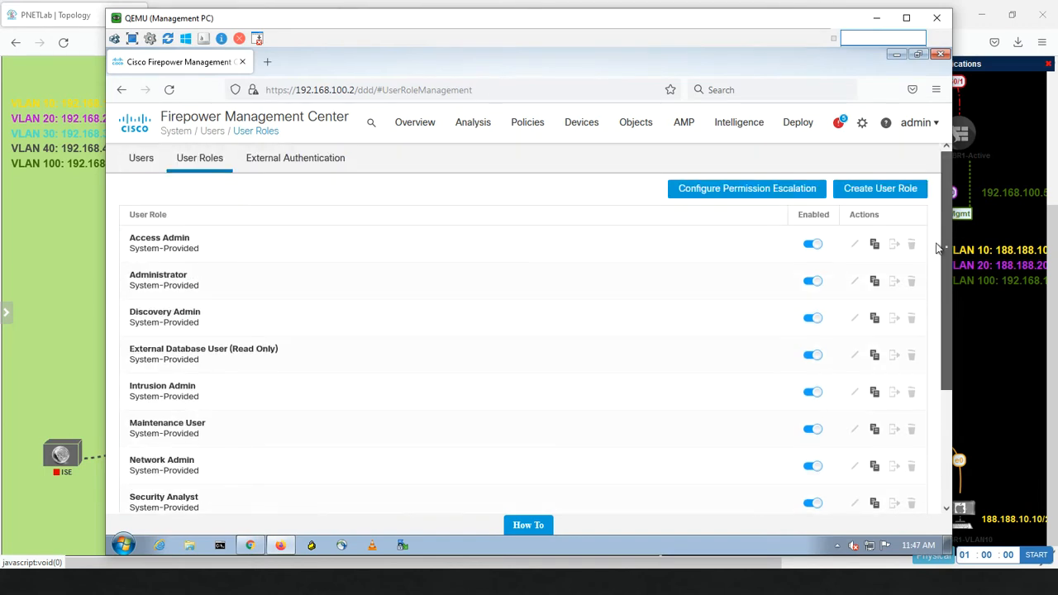
pyautogui.click(142, 159)
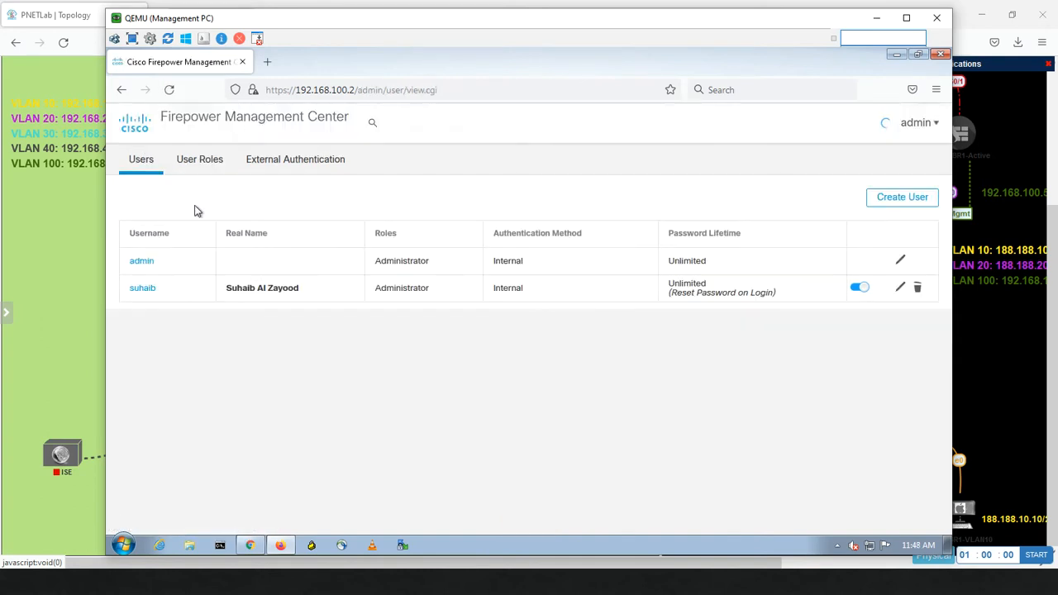
pyautogui.click(902, 290)
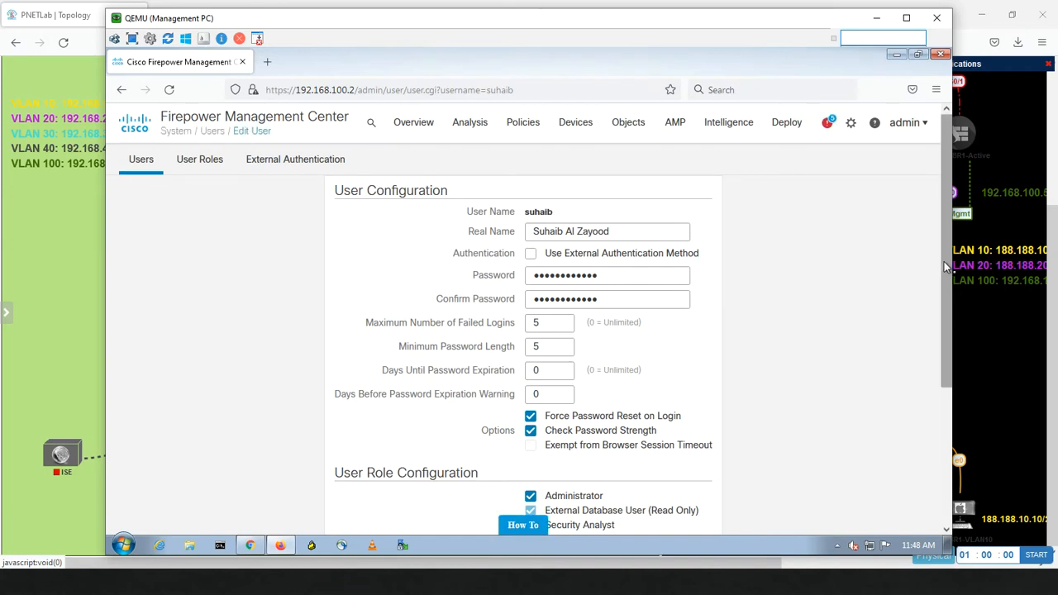
# Step: Swap Administrator for Reporter, briefly trying TID User, Maintenance User and Intrusion Admin roles
pyautogui.moveTo(945, 264); pyautogui.dragTo(945, 409)
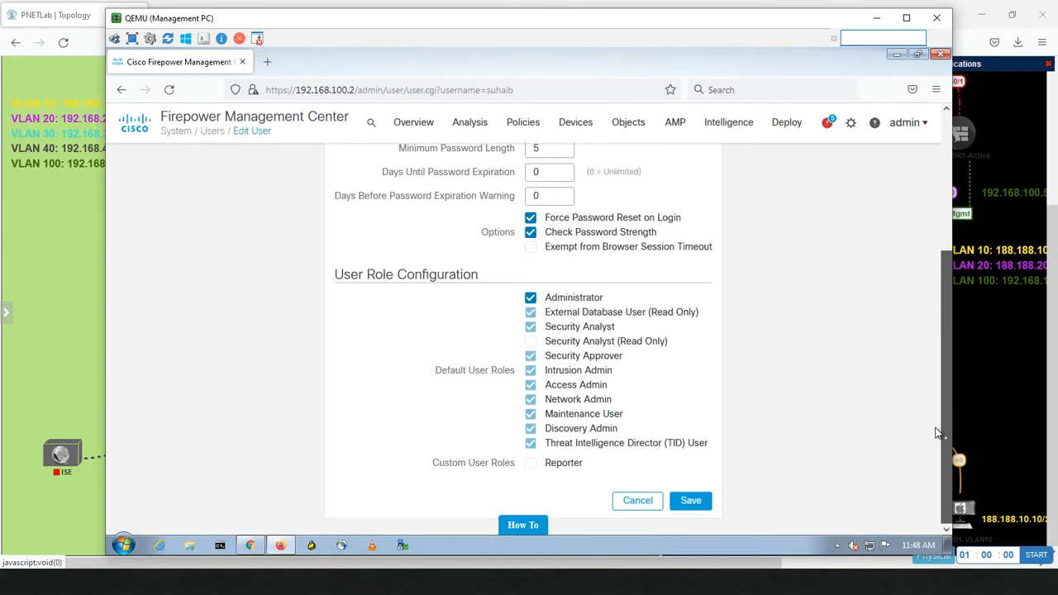
pyautogui.click(531, 300)
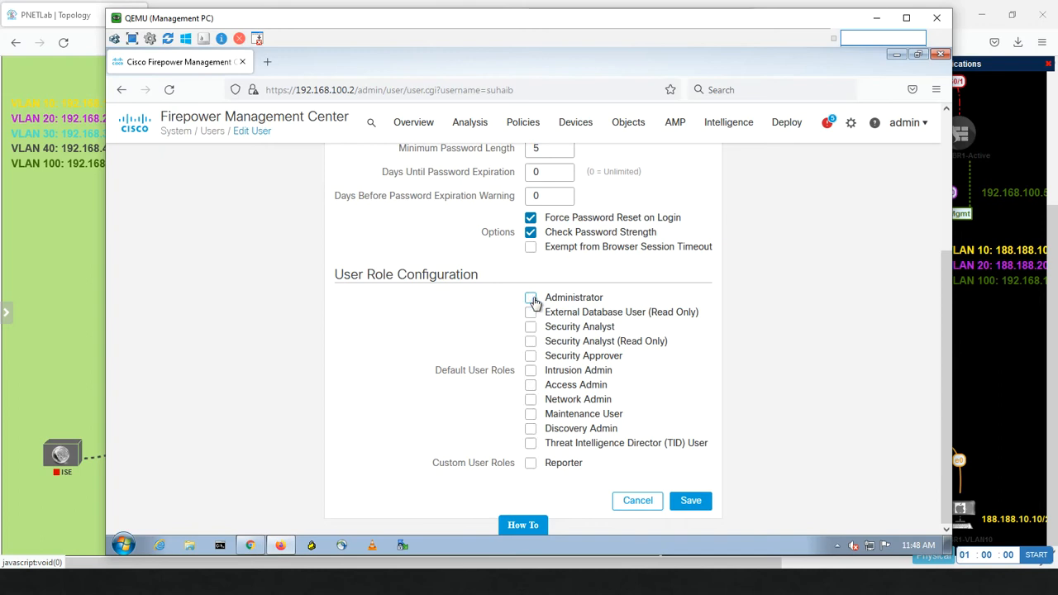
pyautogui.click(531, 464)
pyautogui.click(531, 444)
pyautogui.click(531, 444)
pyautogui.click(530, 414)
pyautogui.click(530, 371)
pyautogui.click(530, 373)
pyautogui.click(531, 417)
# Step: Leave only the Reporter role assigned, save the user, and switch to Chrome
pyautogui.click(530, 298)
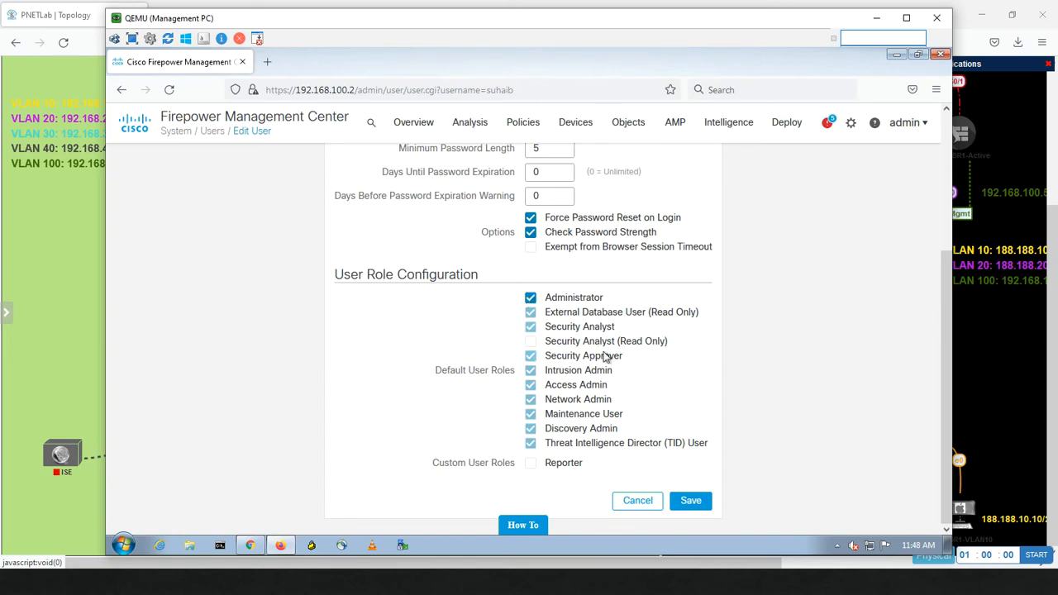
pyautogui.click(531, 299)
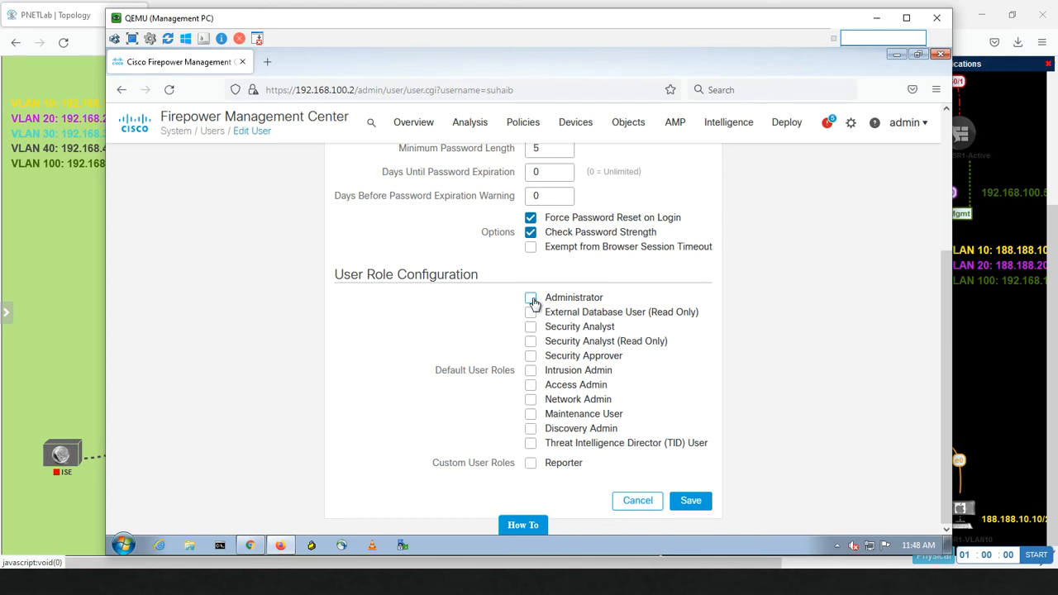
pyautogui.click(531, 465)
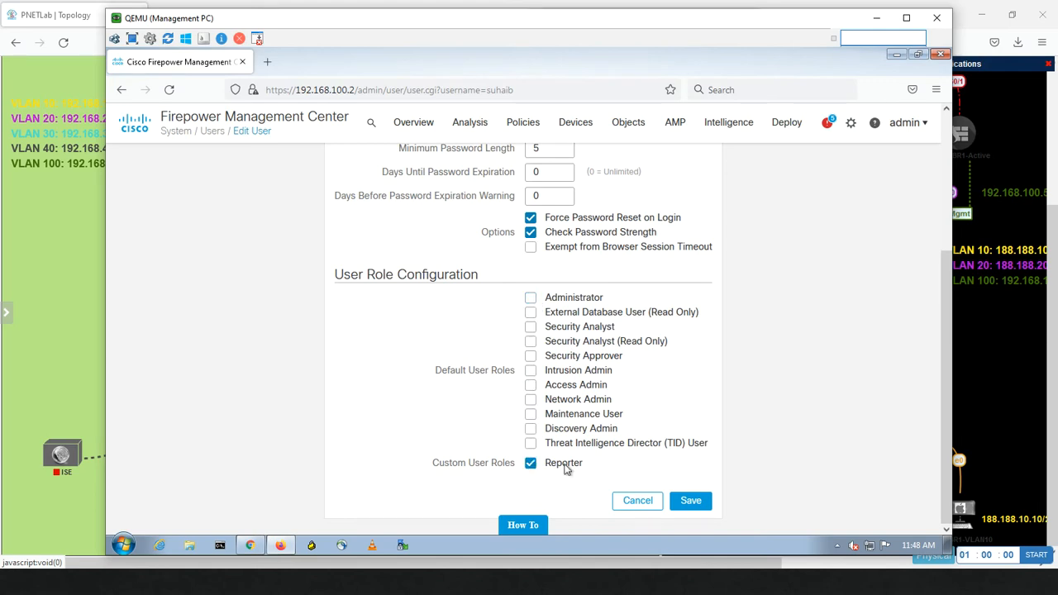
pyautogui.click(686, 505)
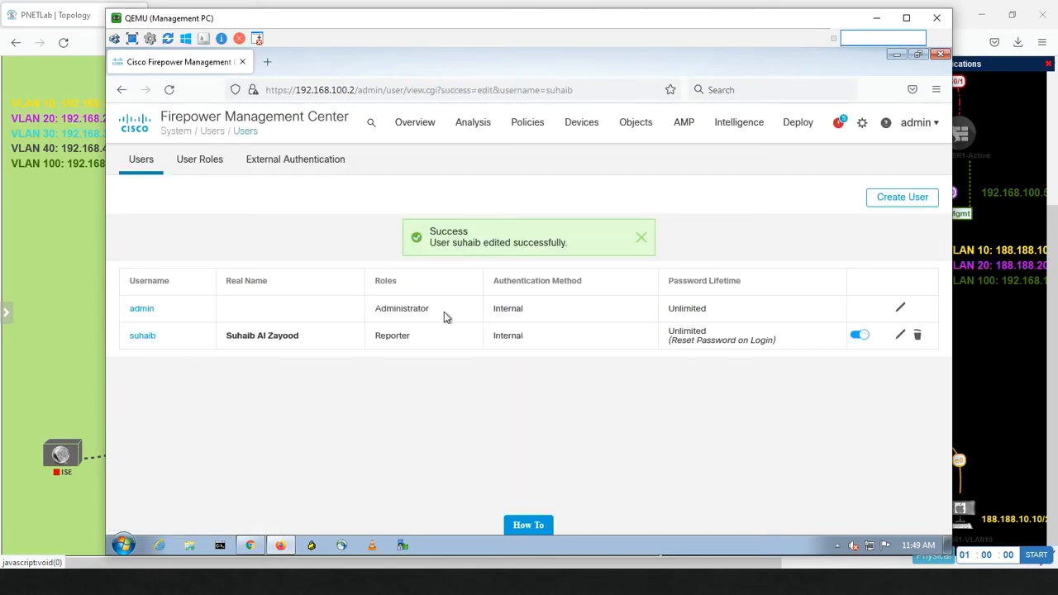
pyautogui.click(253, 544)
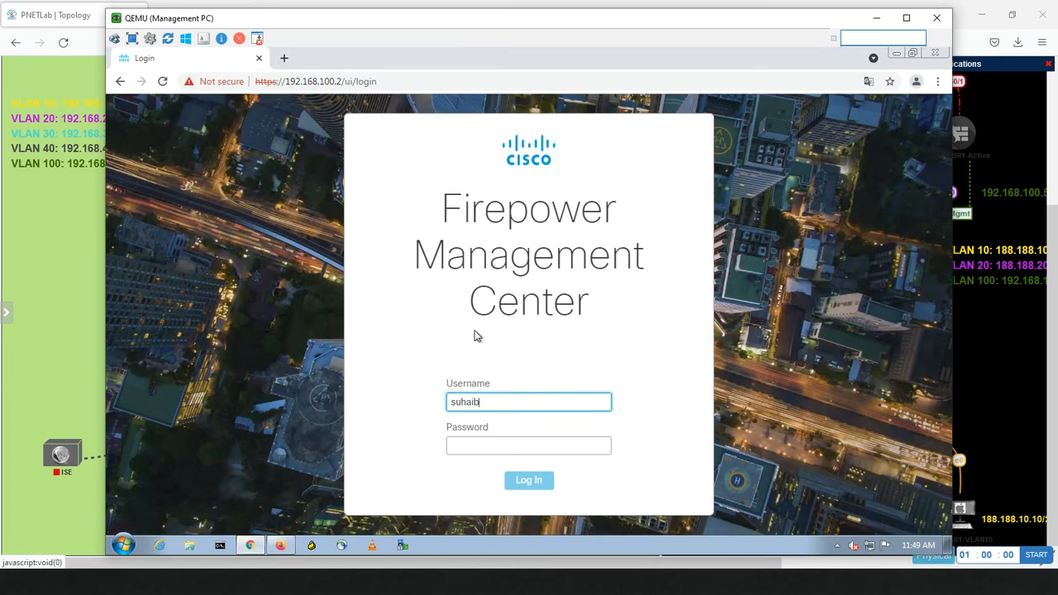
# Step: Log in to FMC as the Reporter user and accept the login banner
pyautogui.write('suhaib')
pyautogui.press('Tab')
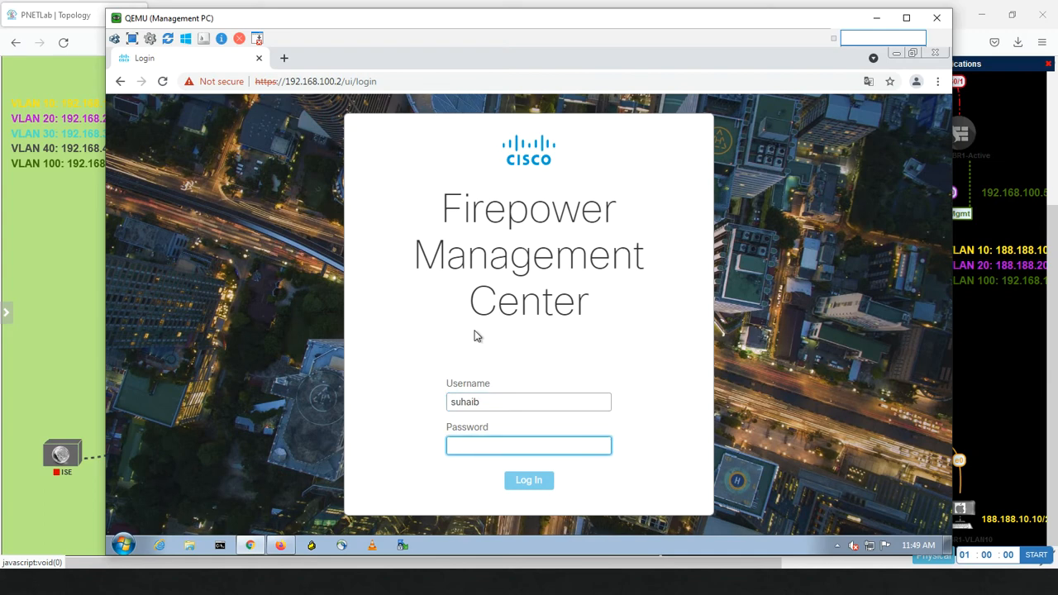
pyautogui.write('••')
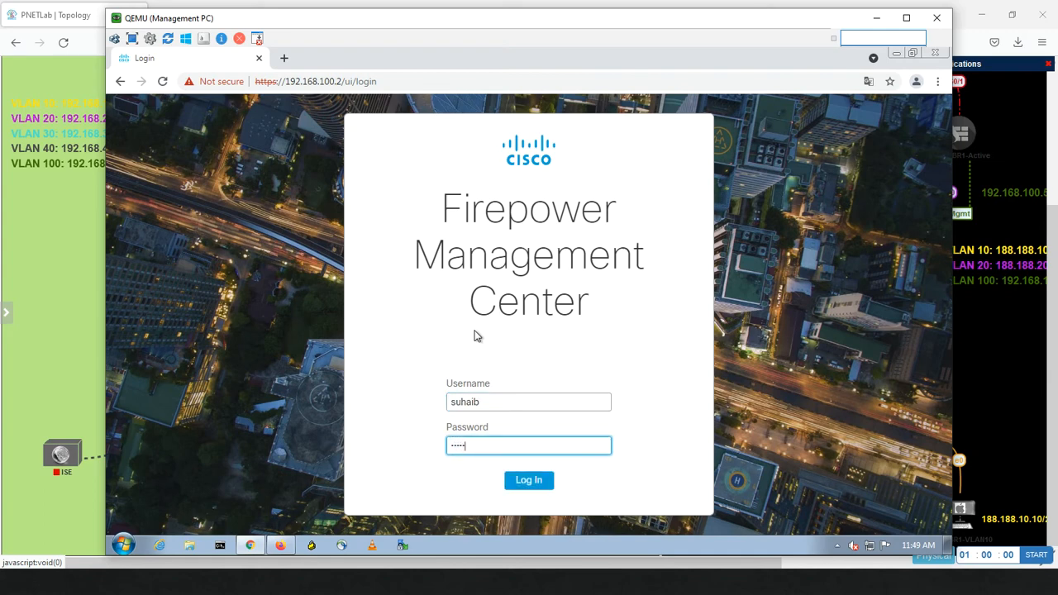
pyautogui.press('Return')
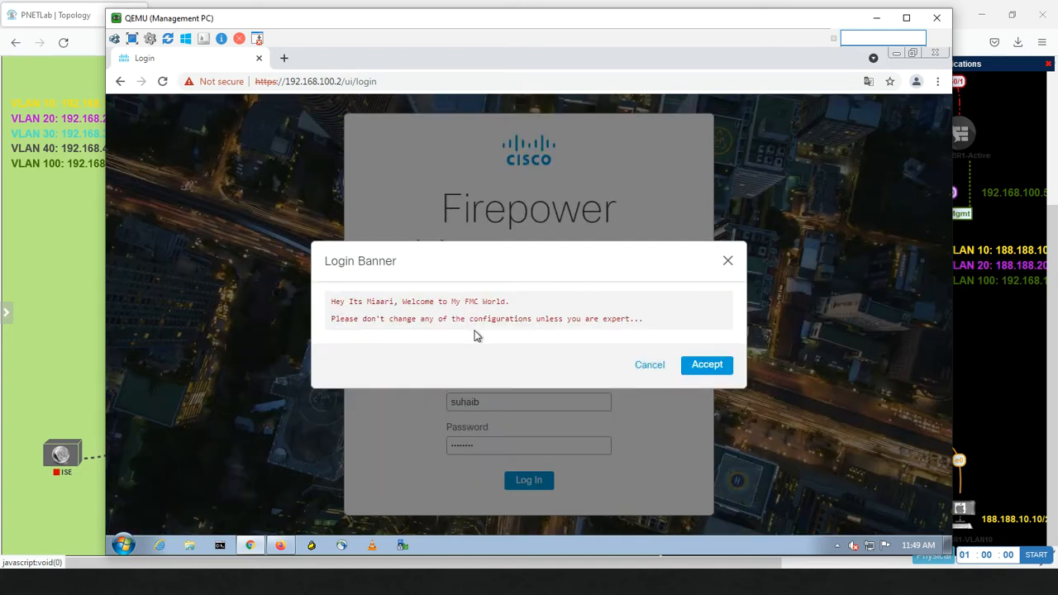
pyautogui.click(694, 370)
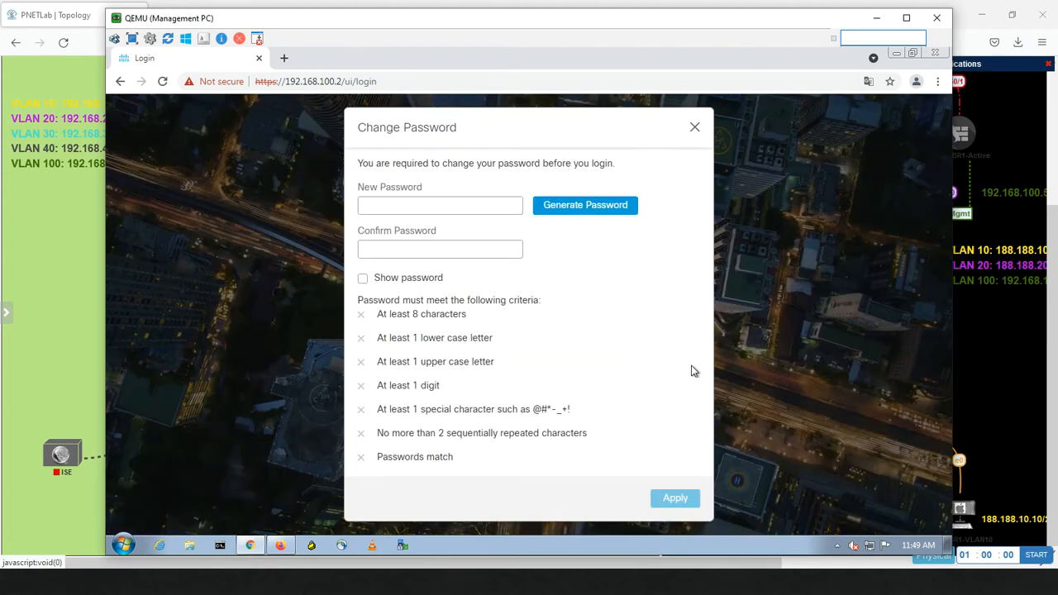
# Step: Enter and confirm a new password for the user, hide it, and apply
pyautogui.click(430, 212)
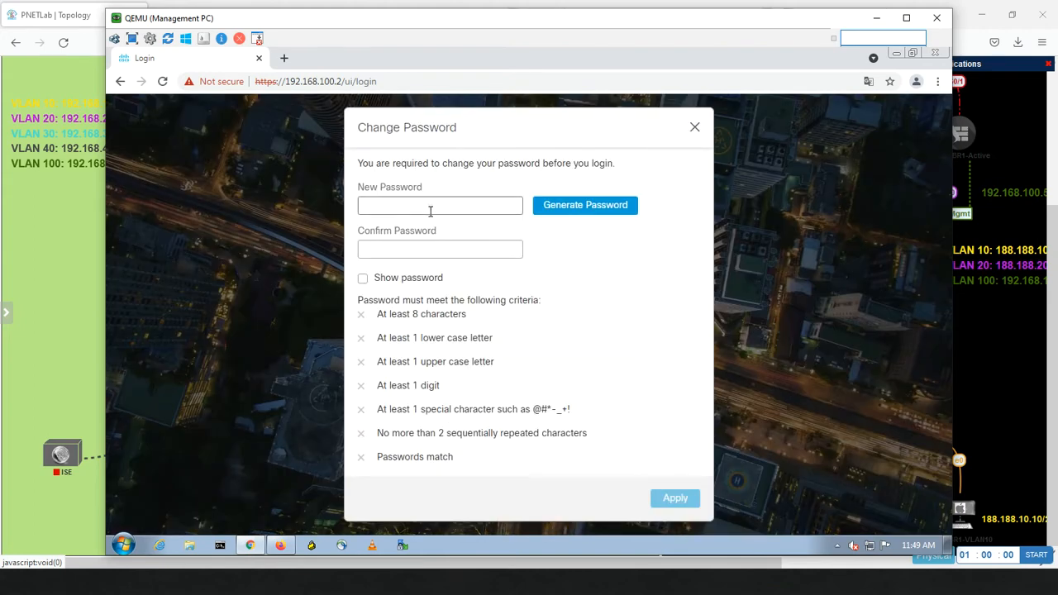
pyautogui.click(562, 214)
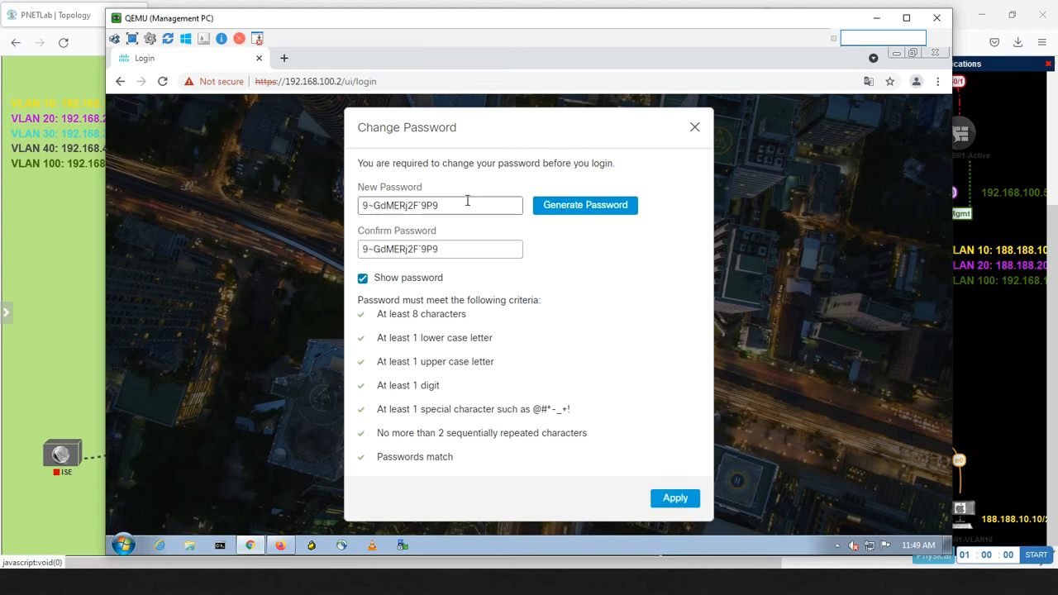
pyautogui.moveTo(468, 205); pyautogui.dragTo(301, 207)
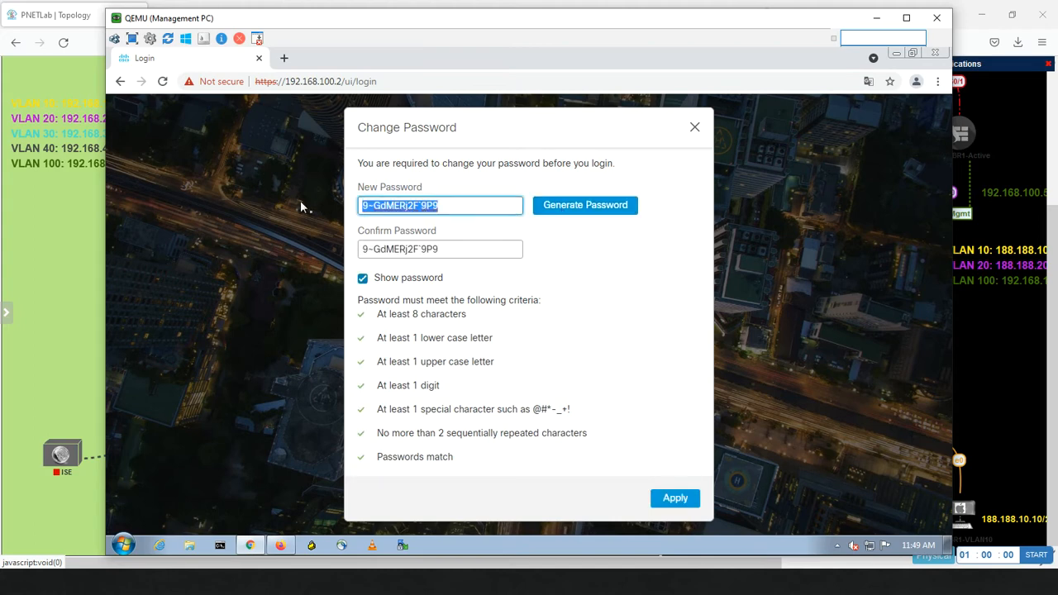
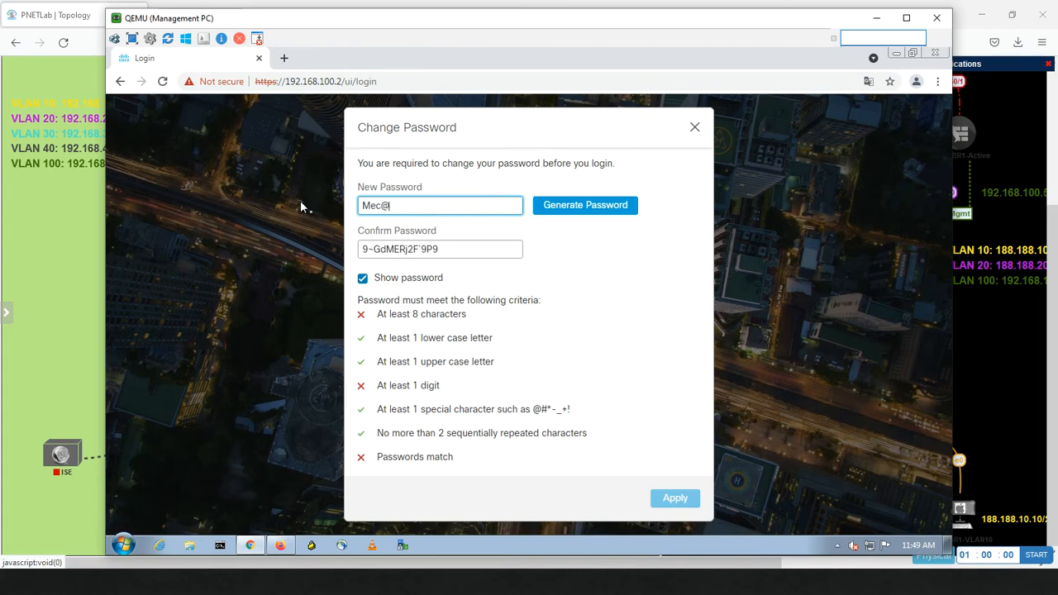
pyautogui.press('Tab')
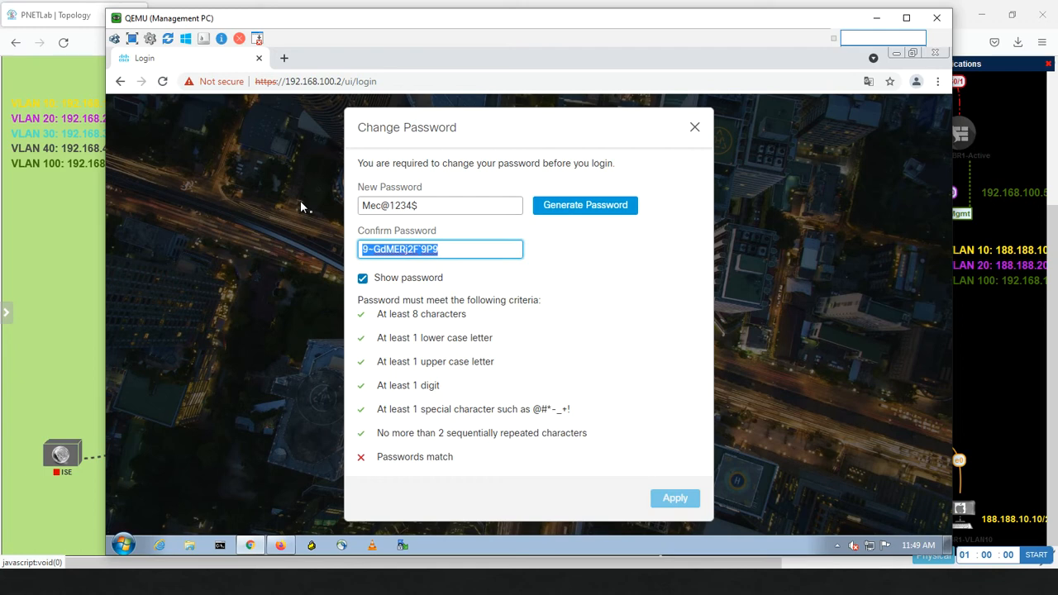
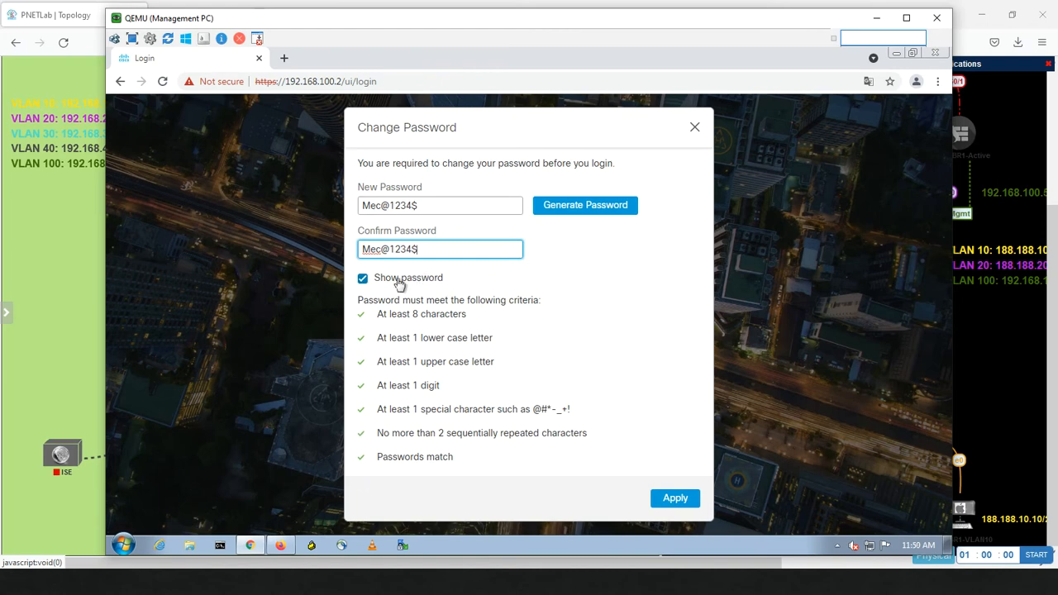
pyautogui.click(363, 281)
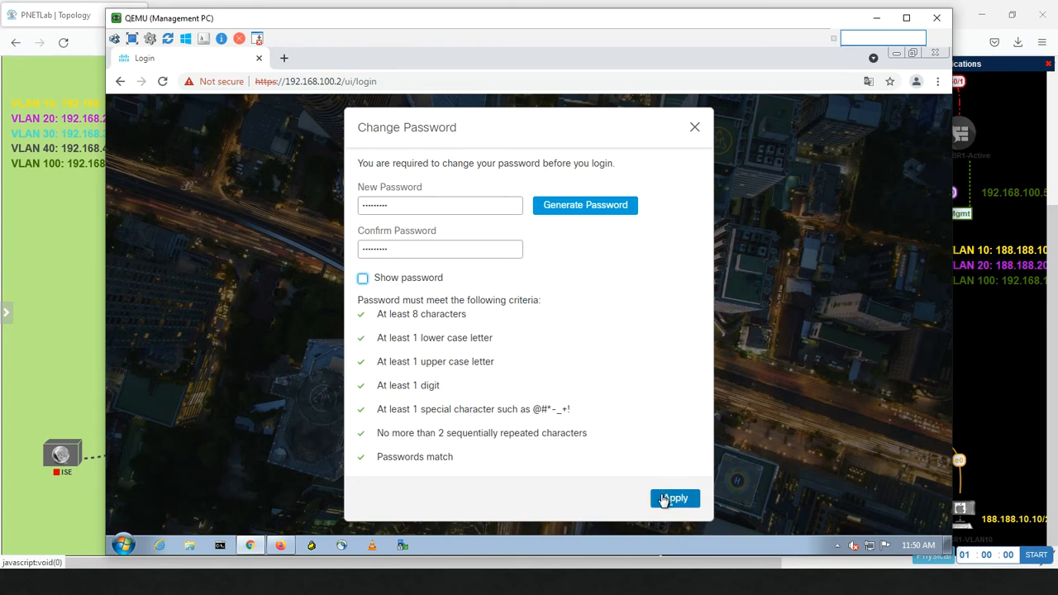
pyautogui.click(664, 501)
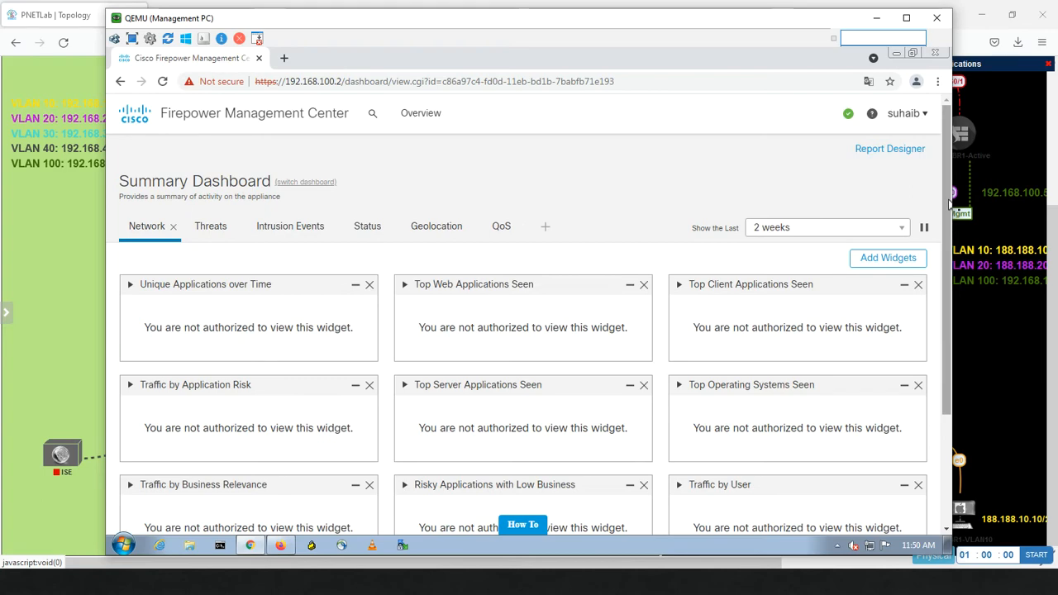
# Step: Check the Summary Dashboard's Threats and Intrusion Events tabs, then return to the Firefox admin session
pyautogui.scroll(-3, 936, 362)
pyautogui.scroll(3, 935, 273)
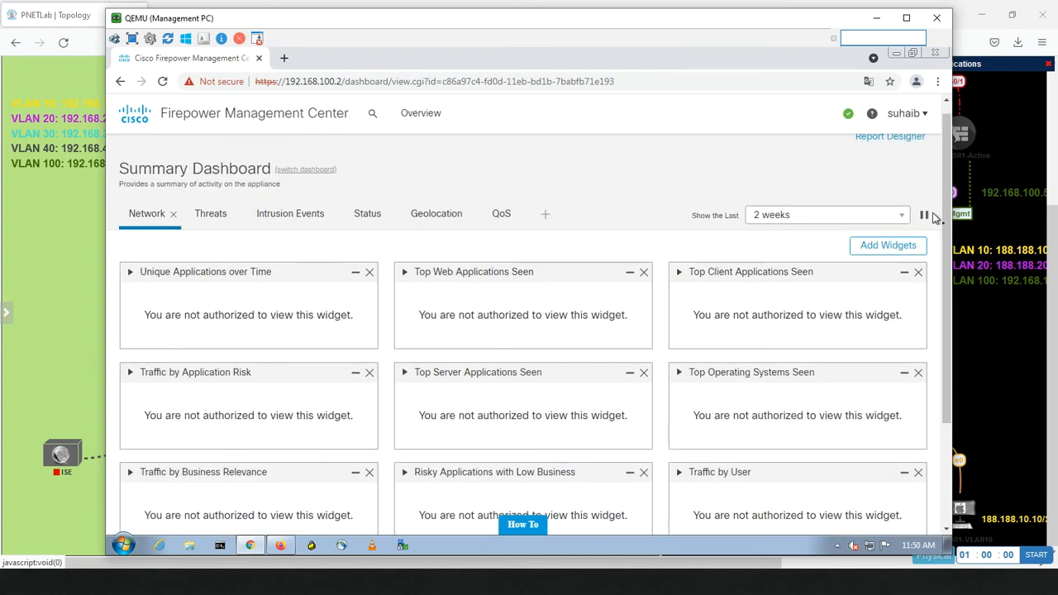
pyautogui.click(221, 217)
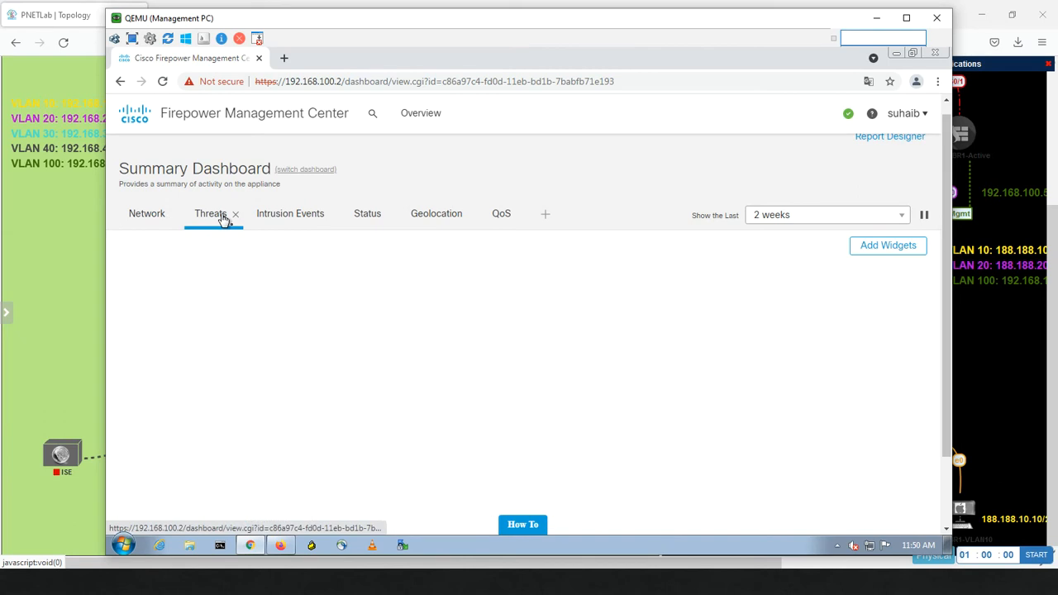
pyautogui.click(283, 218)
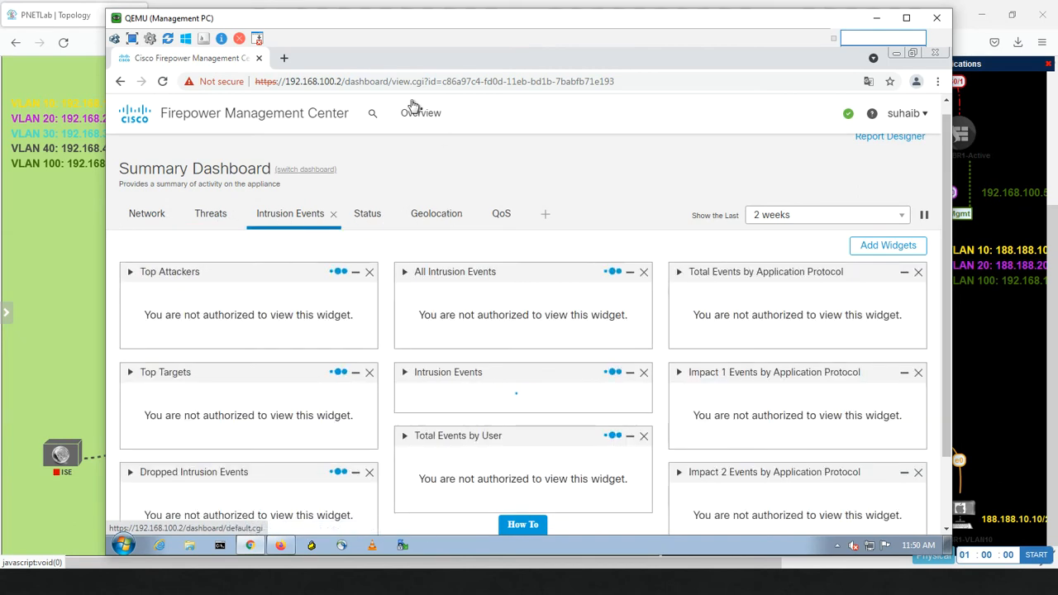
pyautogui.moveTo(416, 114)
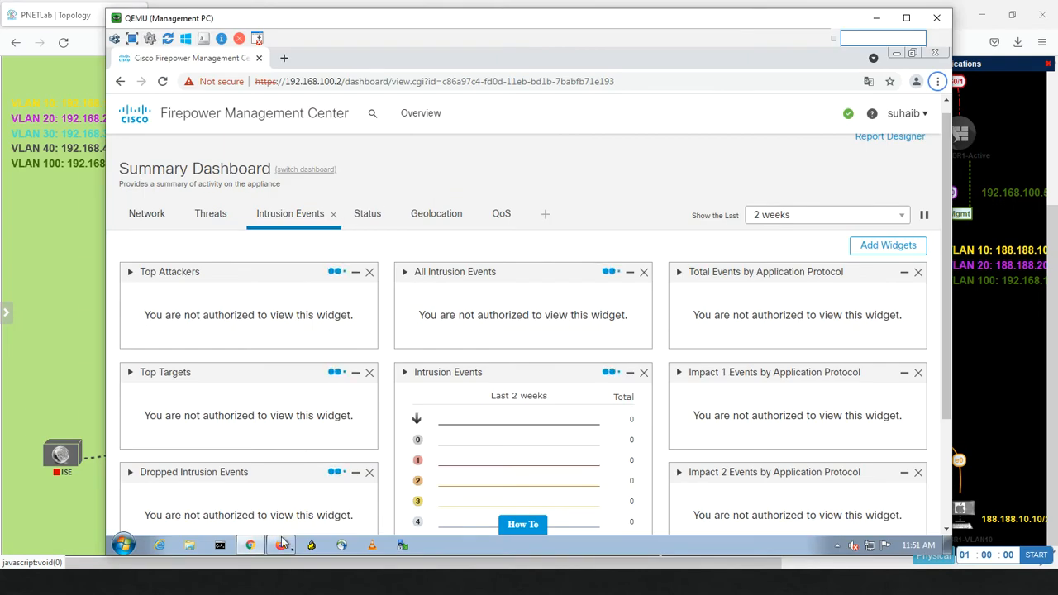
pyautogui.click(281, 546)
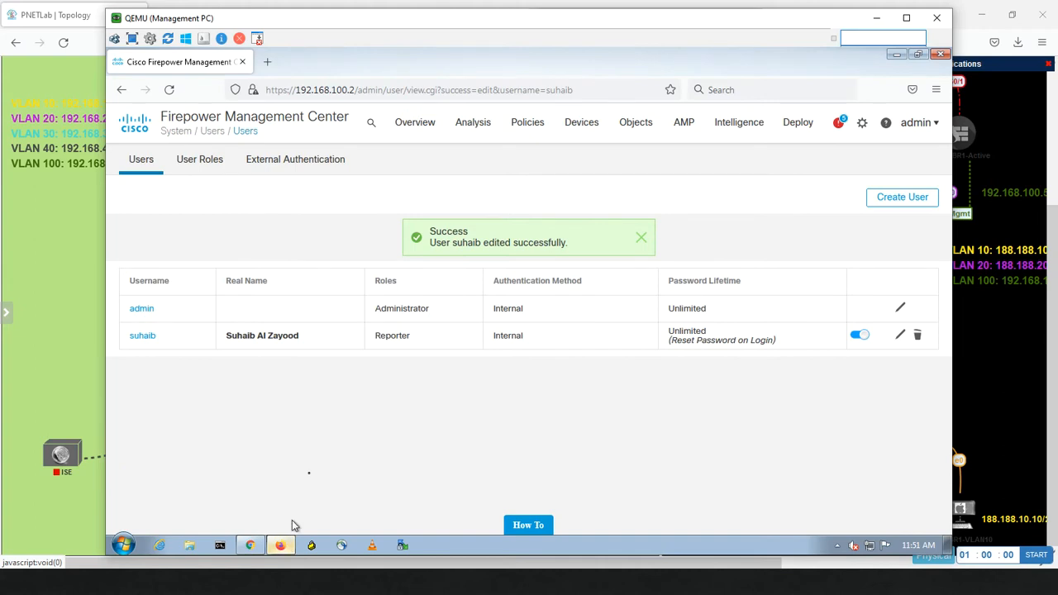
# Step: From User Roles, set Administrator as the permission escalation target and confirm
pyautogui.click(218, 173)
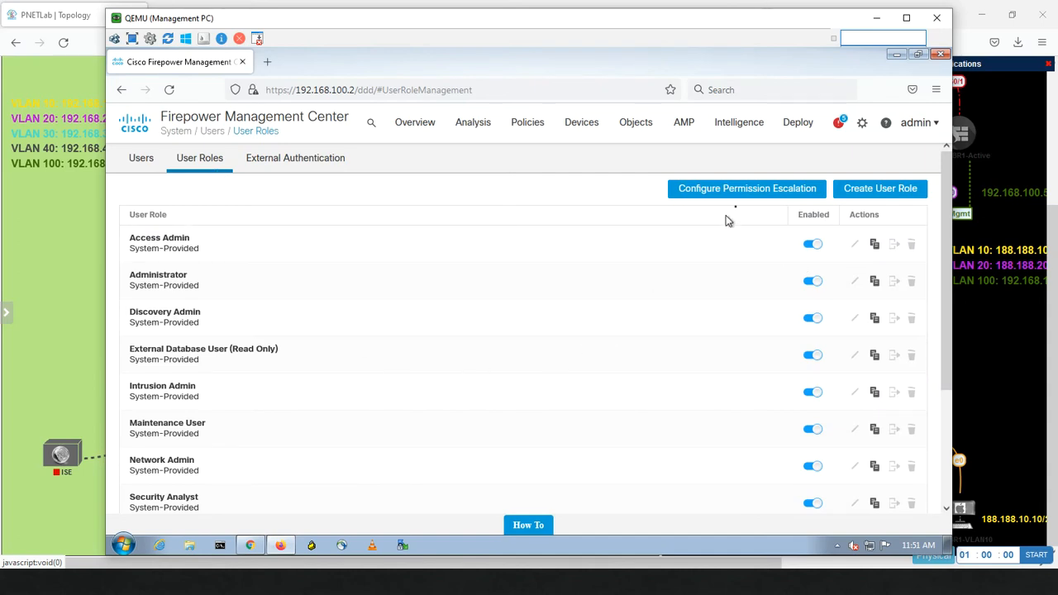
pyautogui.click(726, 193)
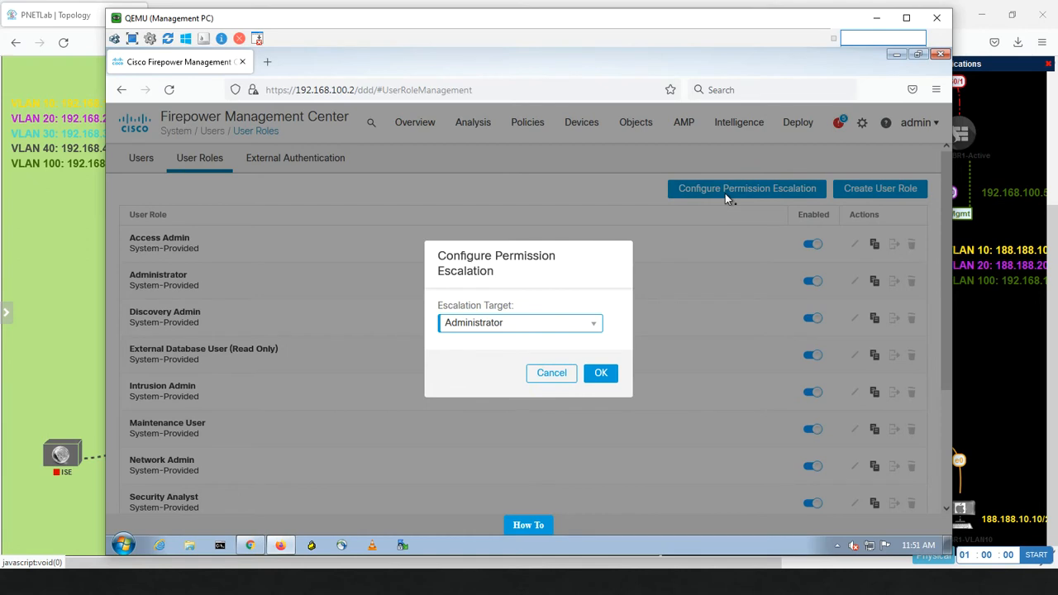
pyautogui.click(511, 330)
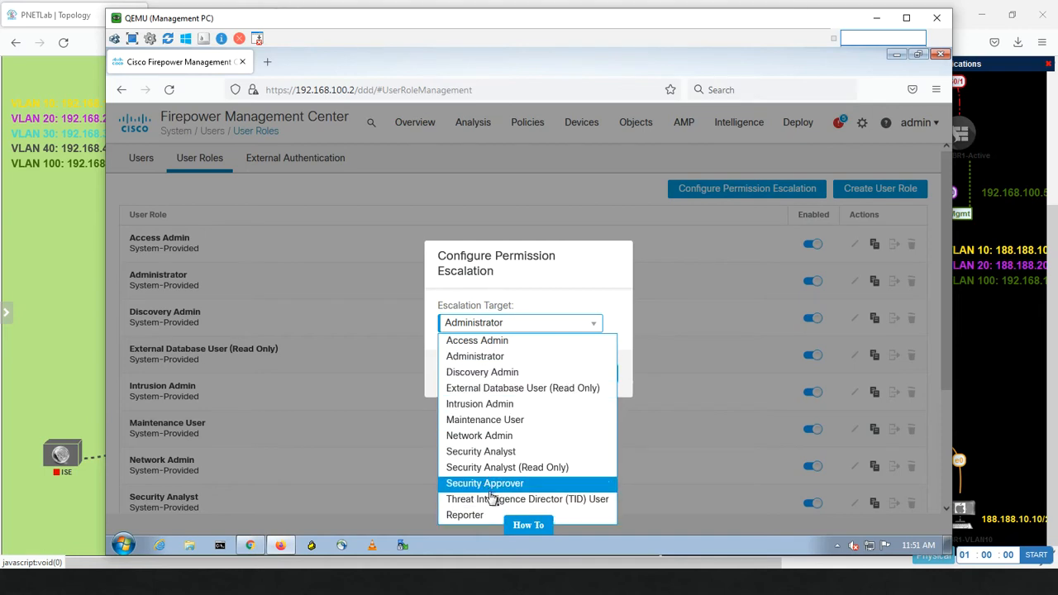
pyautogui.click(513, 358)
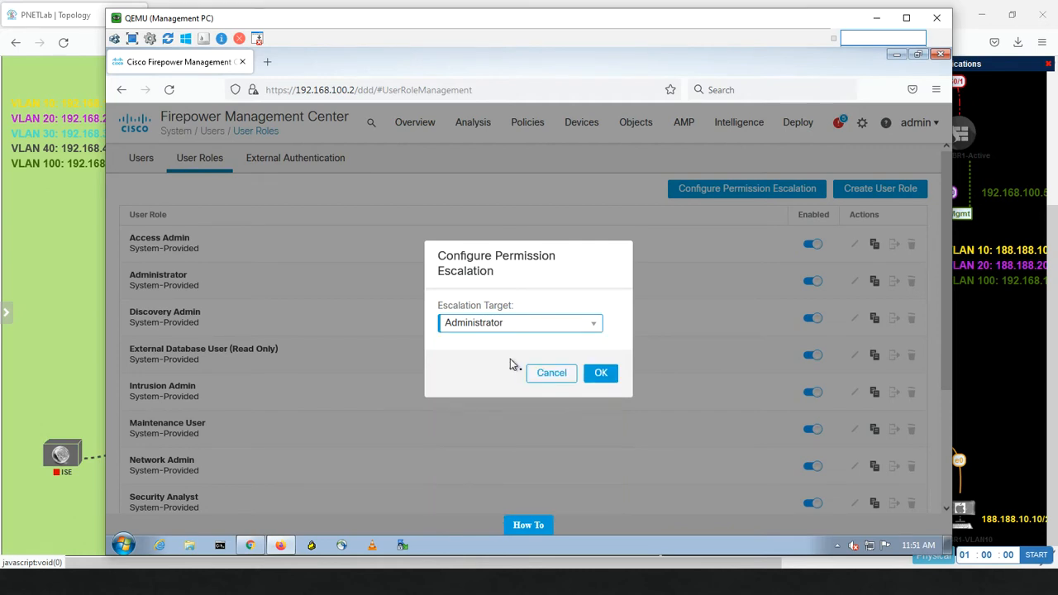
pyautogui.click(599, 373)
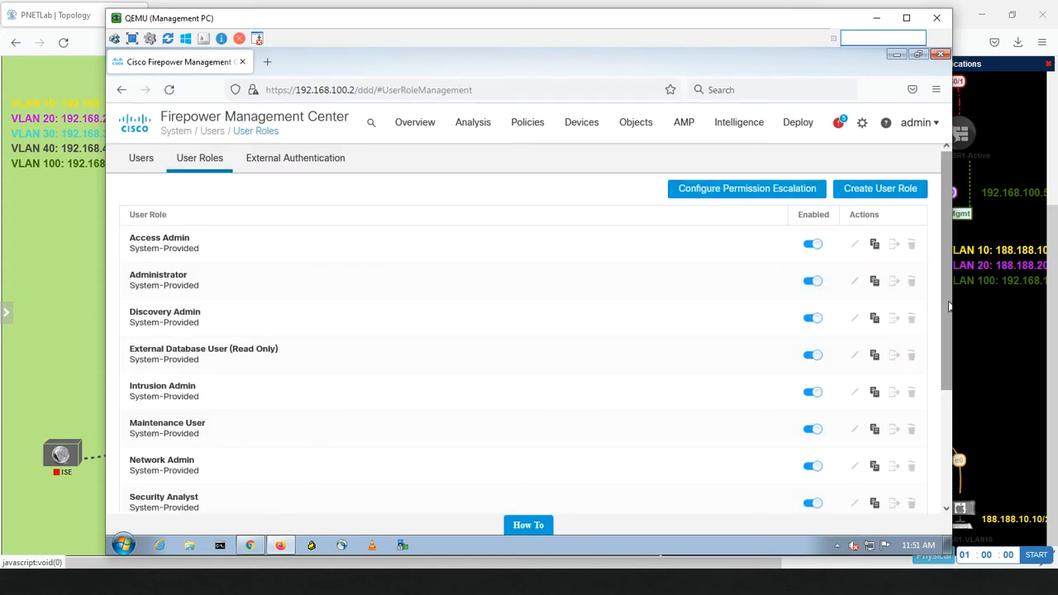
# Step: Let the Reporter role escalate to Administrator using the assigned user's password, and save the role
pyautogui.moveTo(948, 306); pyautogui.dragTo(941, 432)
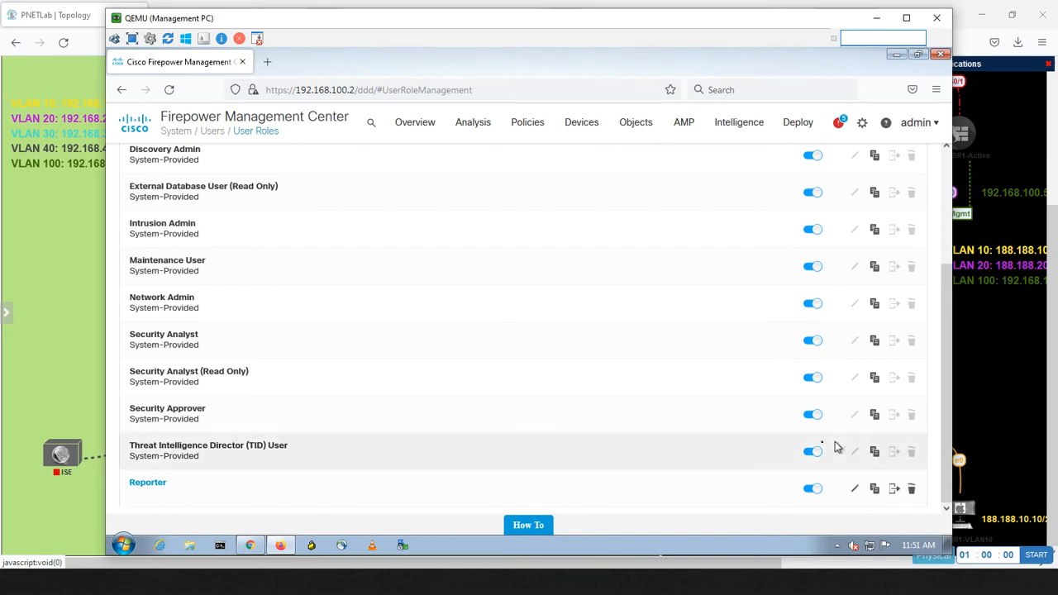
pyautogui.click(856, 490)
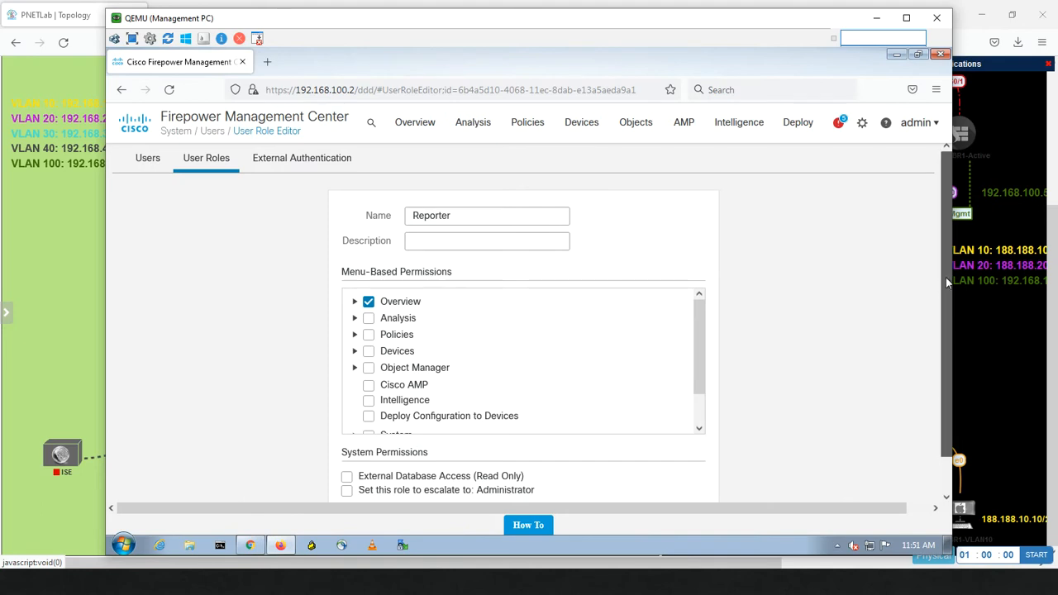
pyautogui.moveTo(947, 282); pyautogui.dragTo(940, 326)
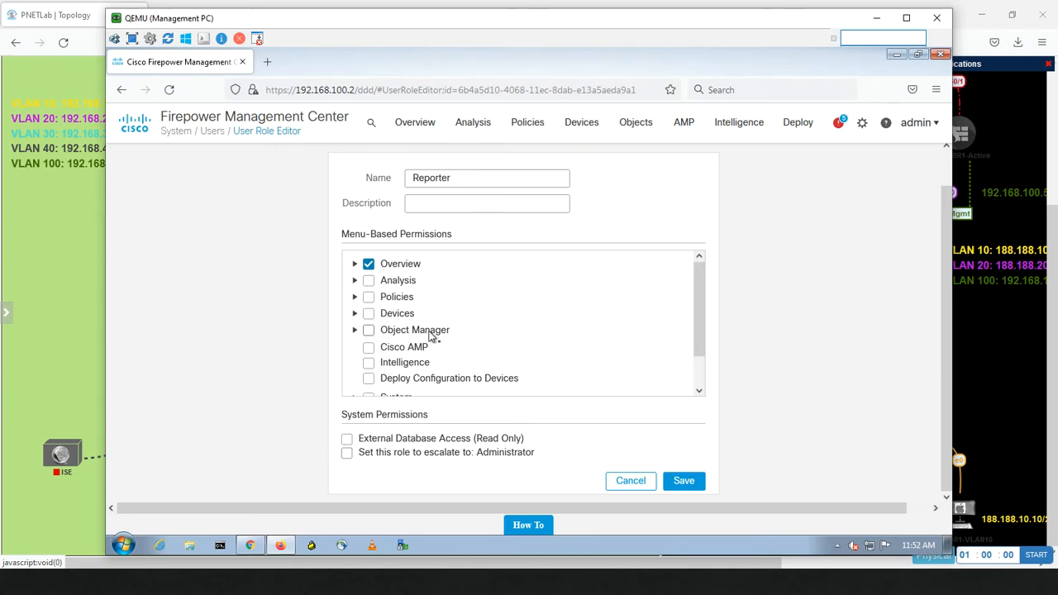
pyautogui.click(347, 455)
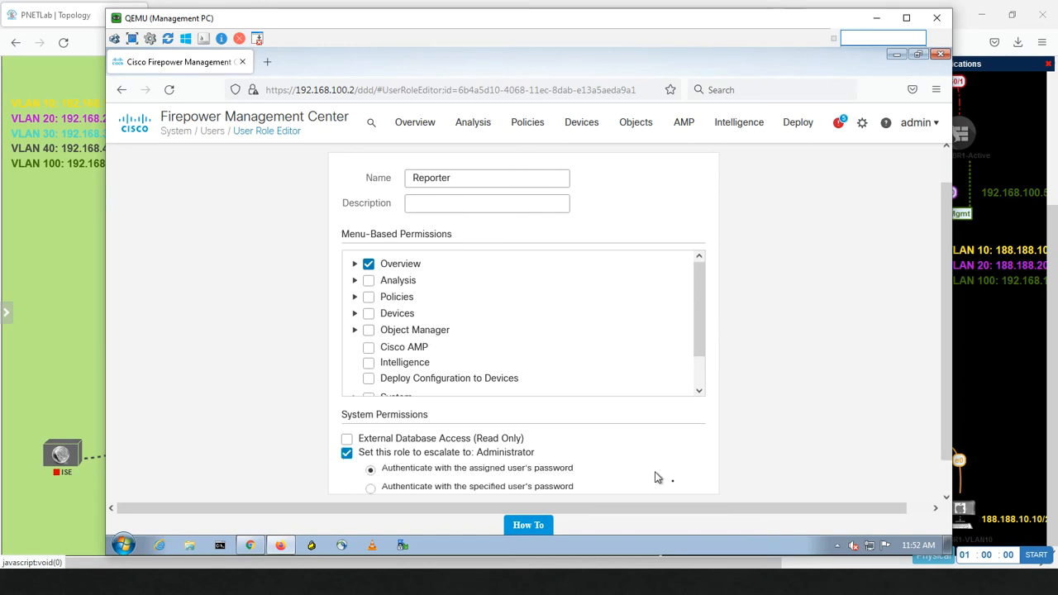
pyautogui.scroll(-1, 942, 389)
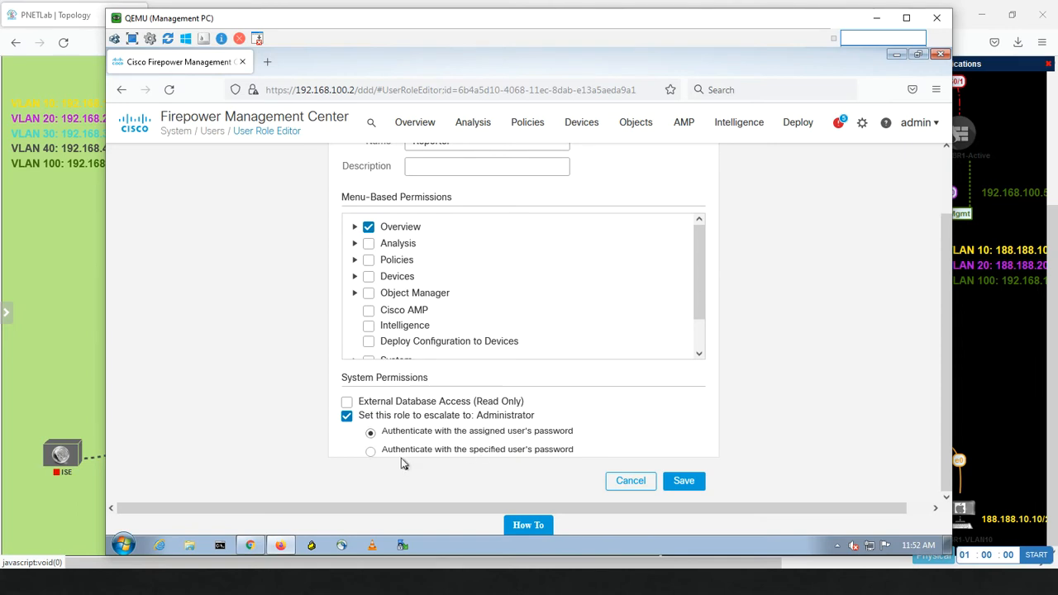
pyautogui.click(372, 452)
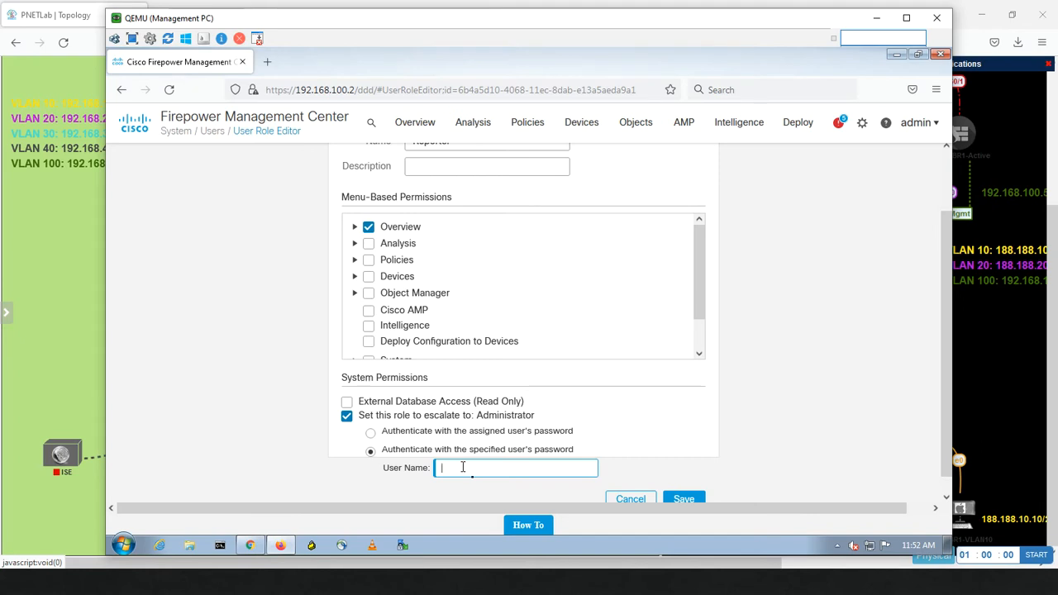
pyautogui.click(371, 433)
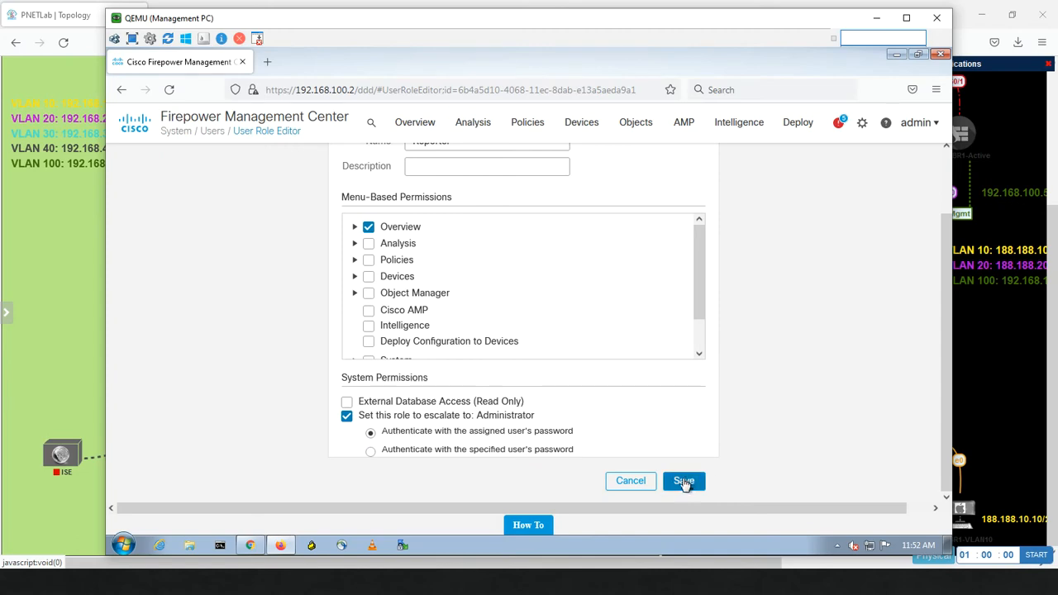
pyautogui.click(683, 482)
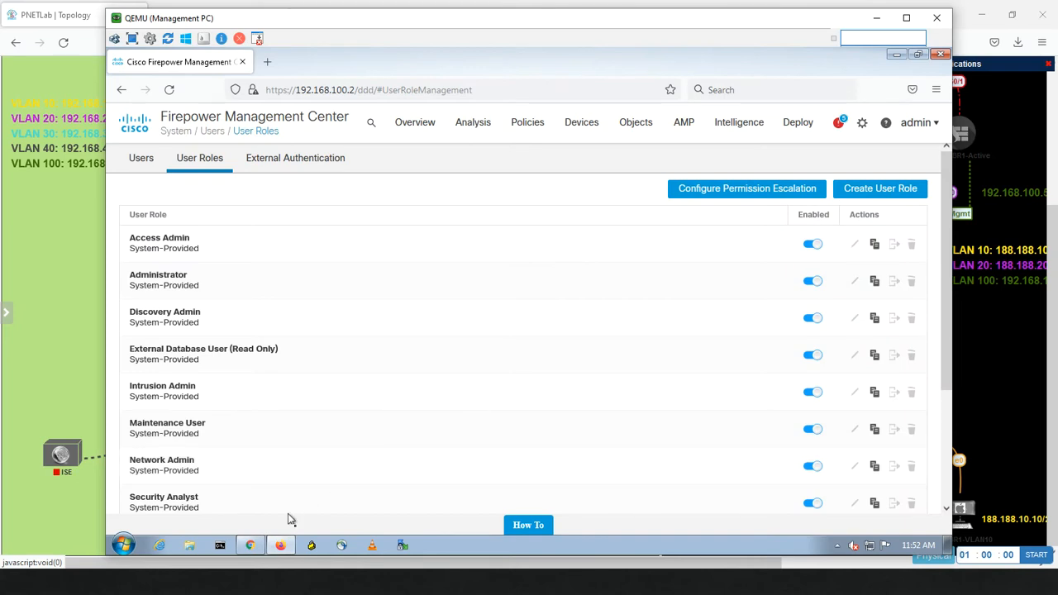
# Step: Reload the Reporter's dashboard in Chrome so its account menu shows Escalate Privileges
pyautogui.click(249, 546)
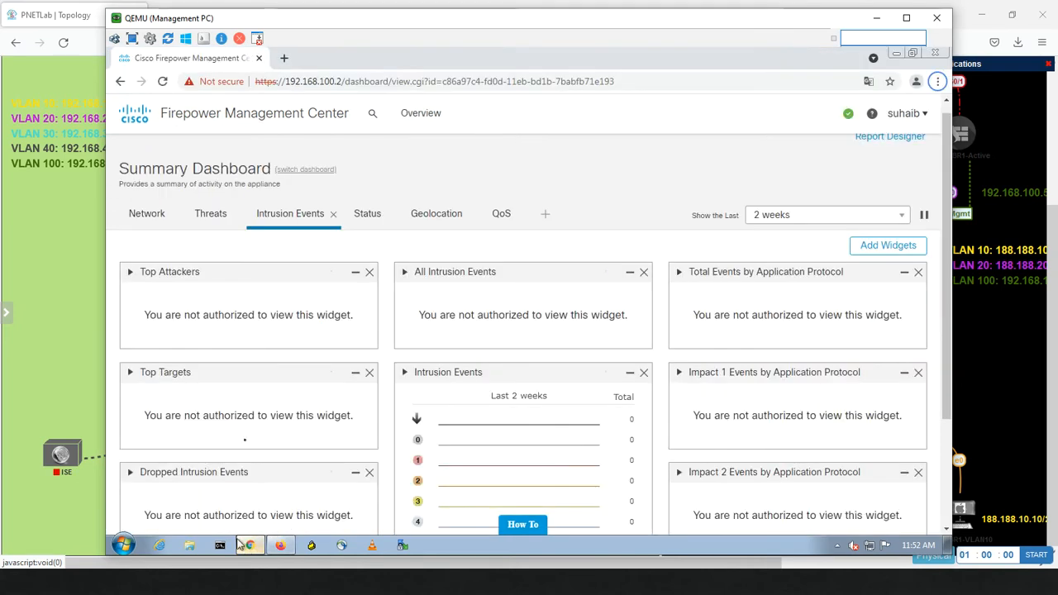
pyautogui.click(925, 116)
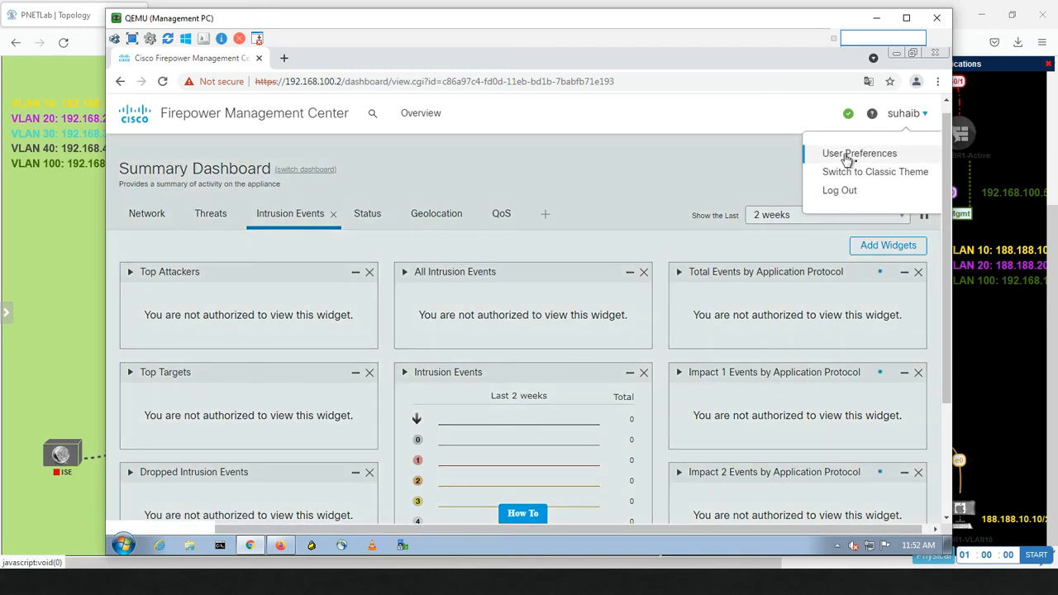
pyautogui.click(421, 113)
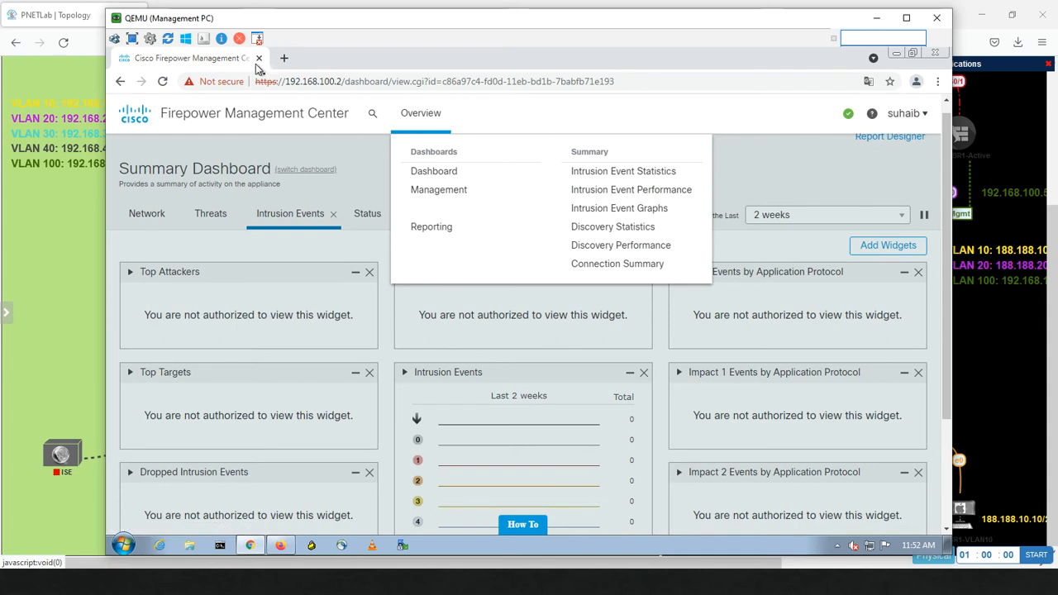
pyautogui.click(163, 81)
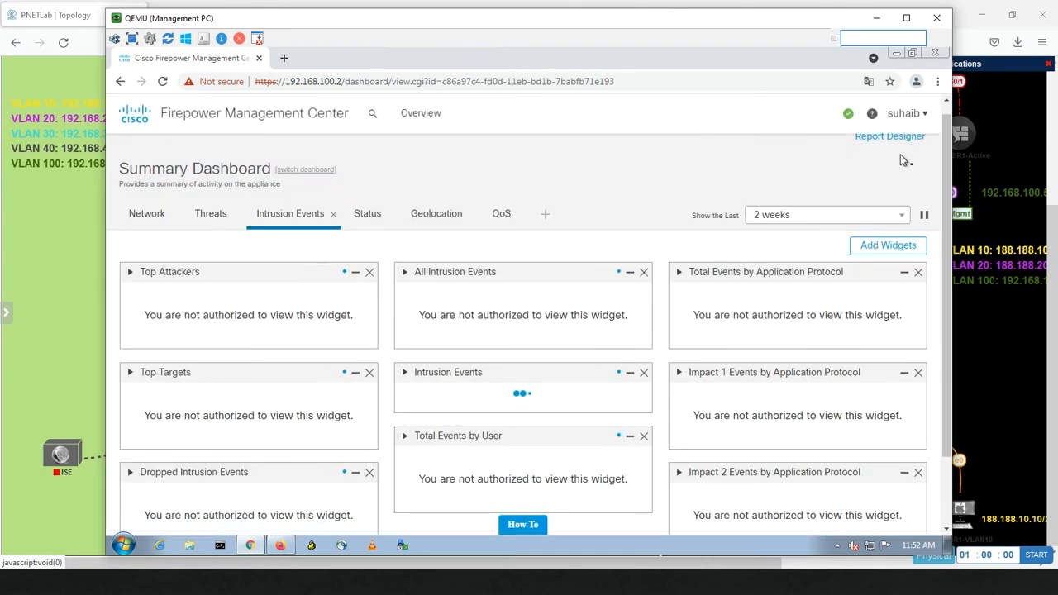
pyautogui.click(927, 118)
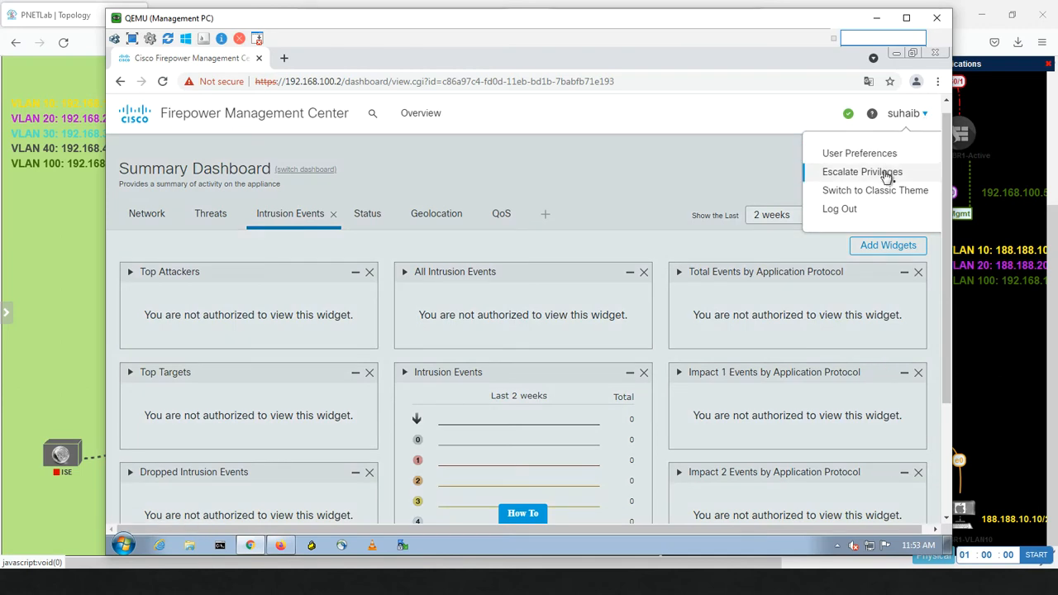
# Step: Escalate the Reporter session's privileges by entering the account password
pyautogui.click(885, 173)
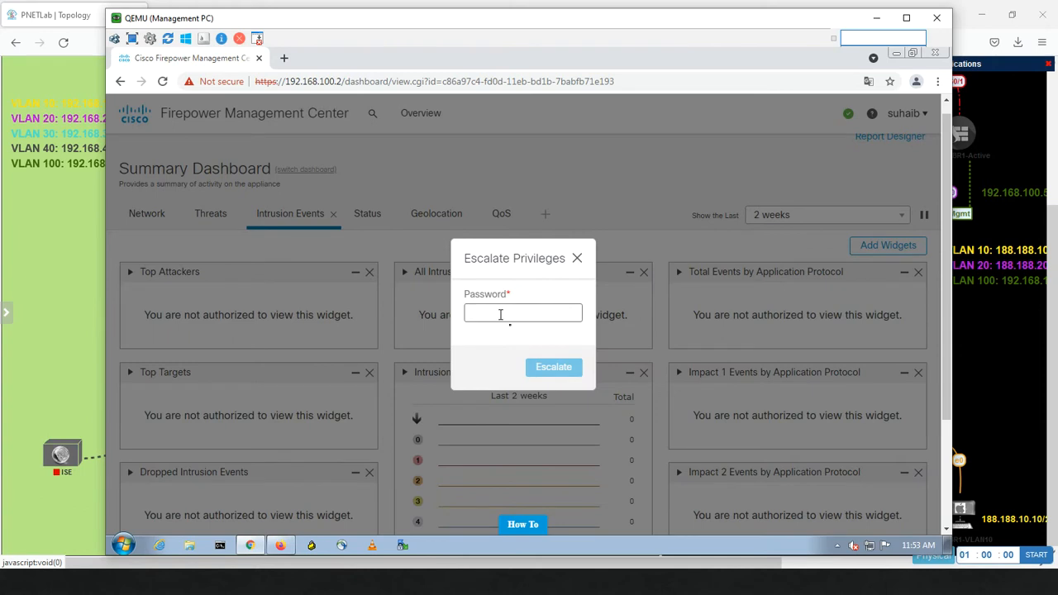
pyautogui.click(501, 315)
pyautogui.write('C')
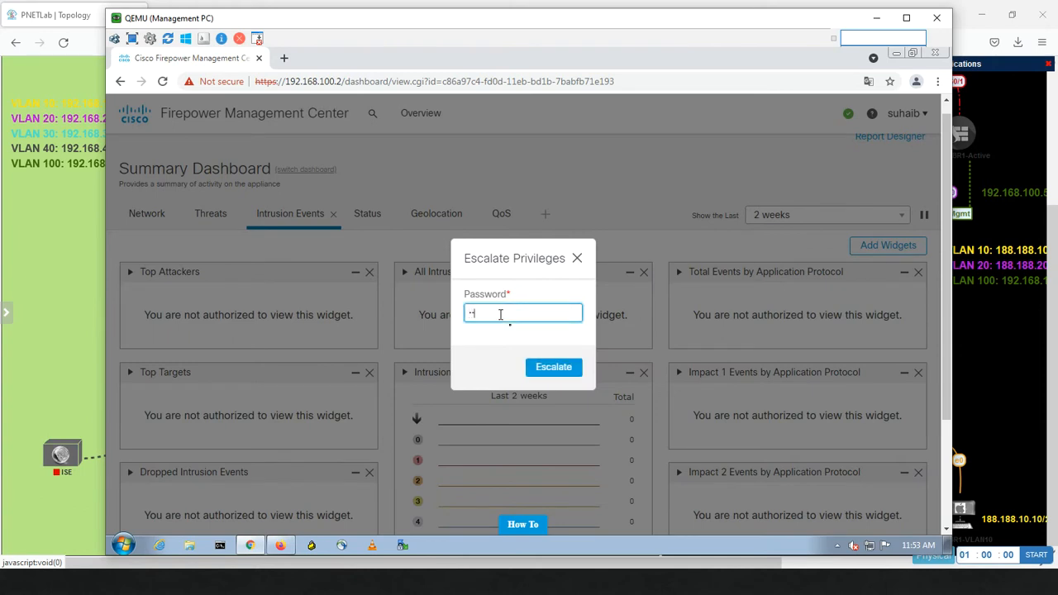
pyautogui.write('•••••••')
pyautogui.click(562, 372)
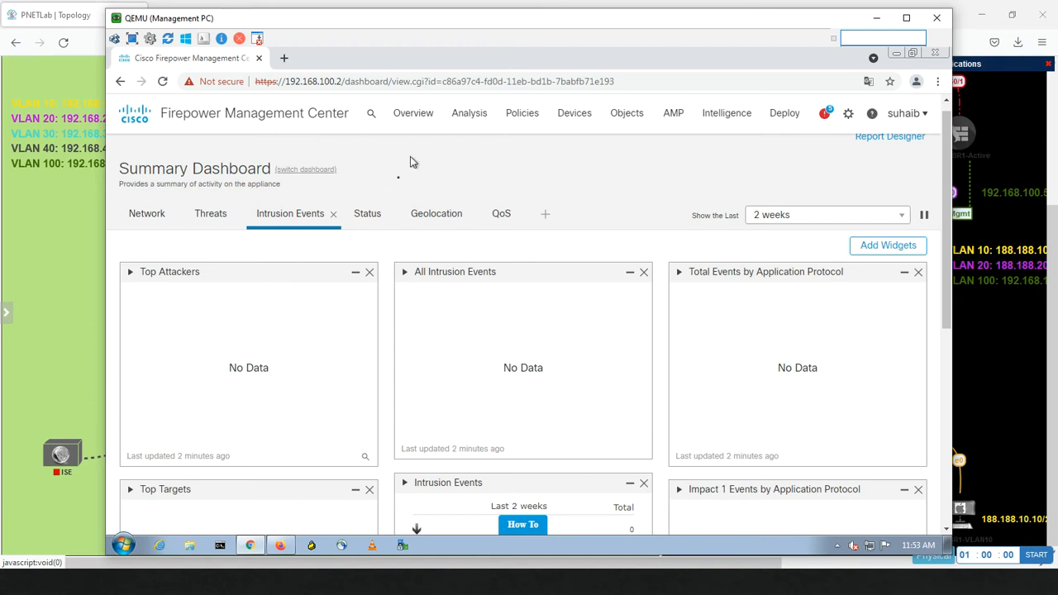
# Step: Browse the Analysis menu now available in the escalated session
pyautogui.click(476, 118)
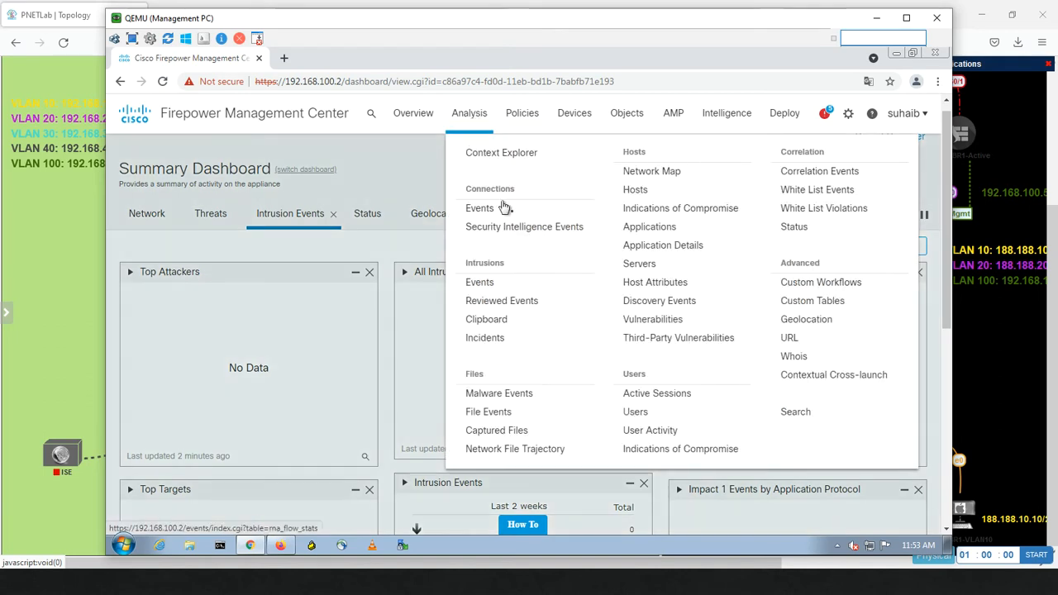
pyautogui.moveTo(569, 108)
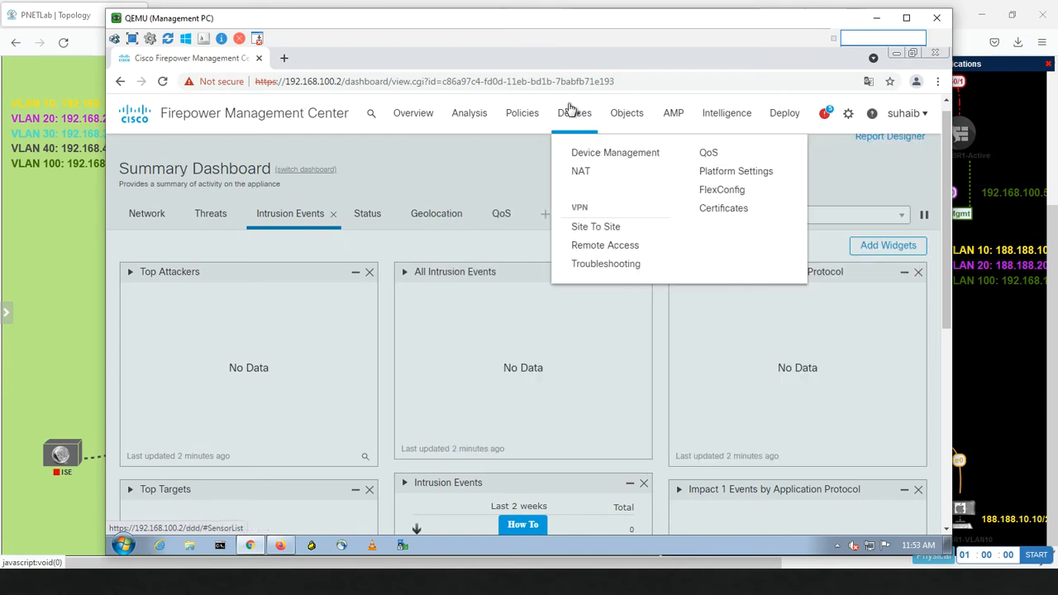
pyautogui.moveTo(481, 120)
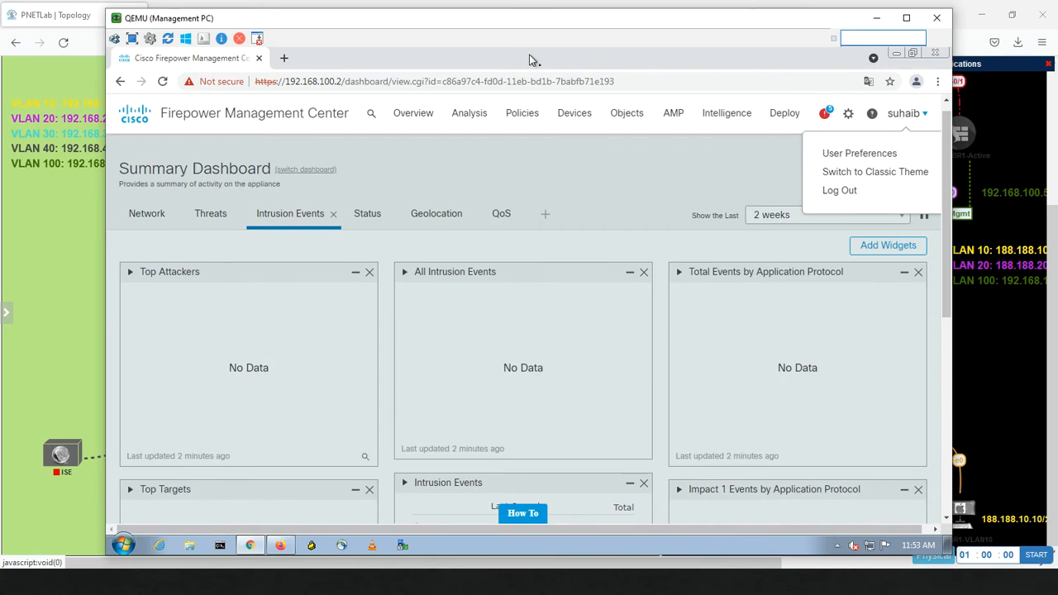
# Step: In the admin session, make the Reporter role escalate with the specified admin user's password, and save it
pyautogui.click(281, 546)
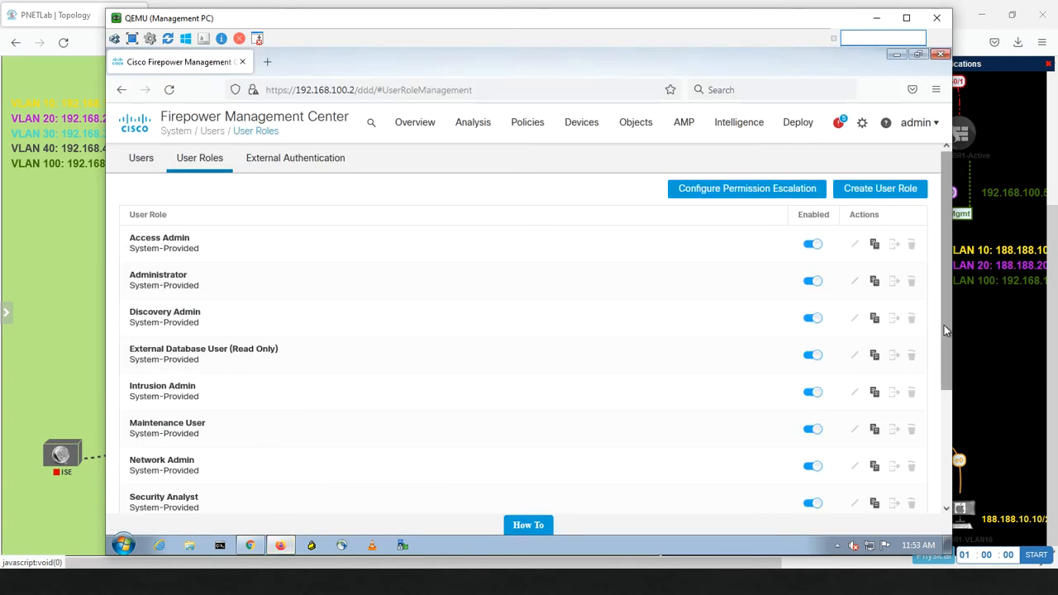
pyautogui.moveTo(943, 325); pyautogui.dragTo(944, 483)
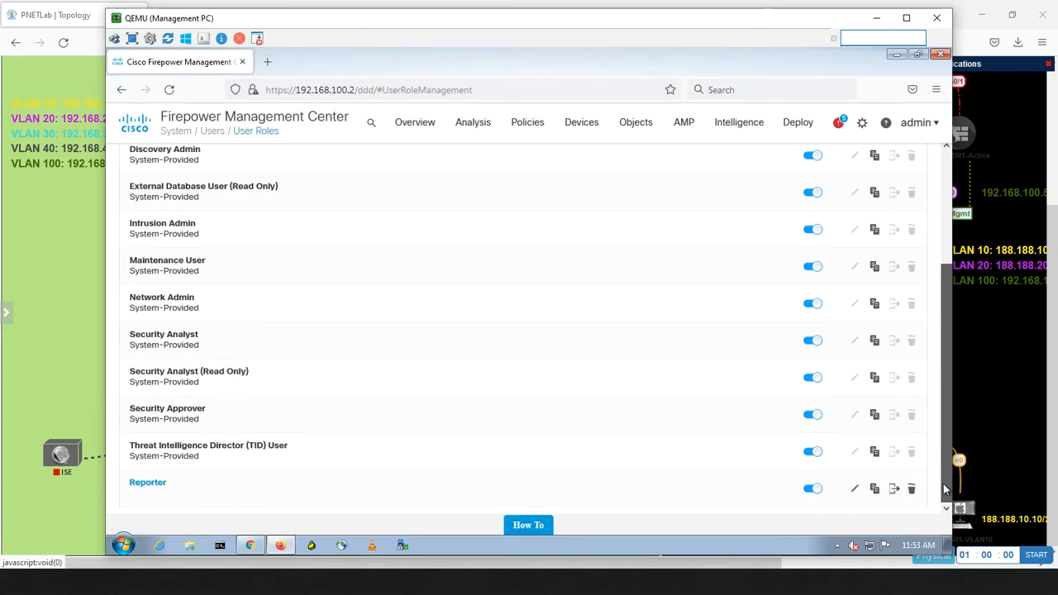
pyautogui.click(856, 490)
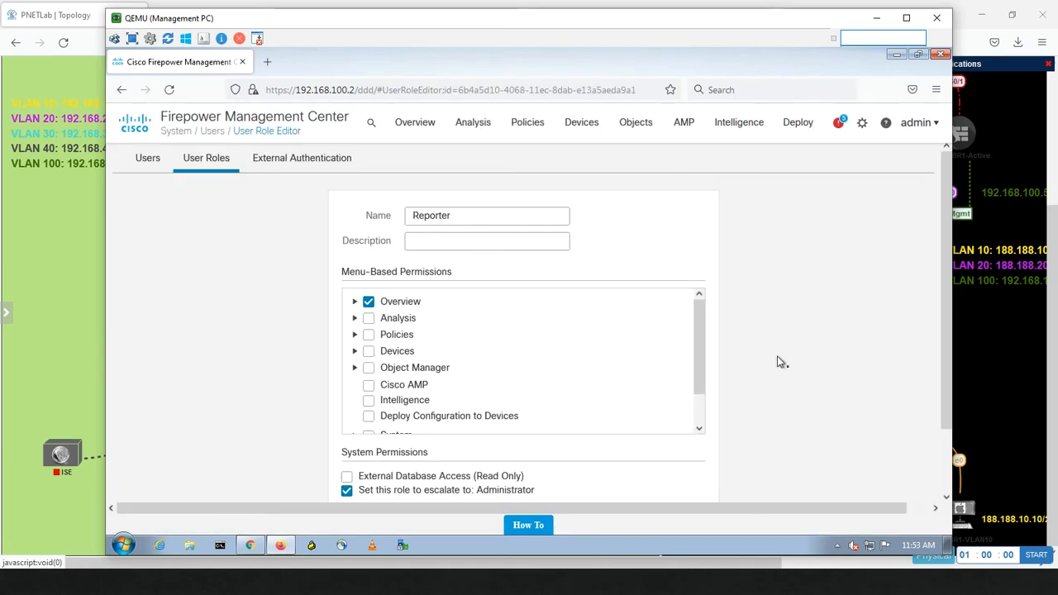
pyautogui.moveTo(945, 327); pyautogui.dragTo(918, 475)
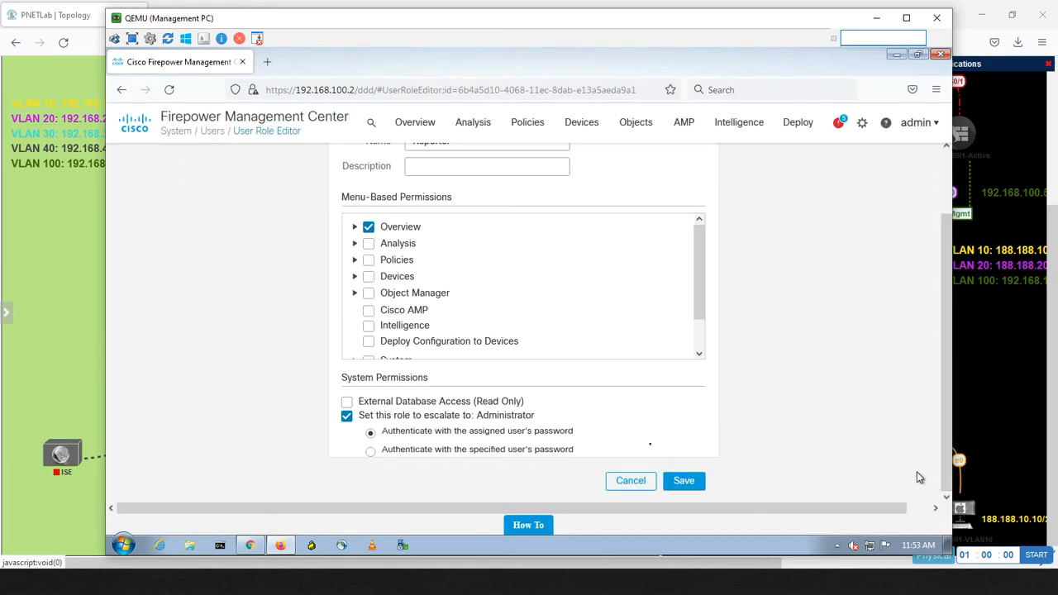
pyautogui.click(370, 453)
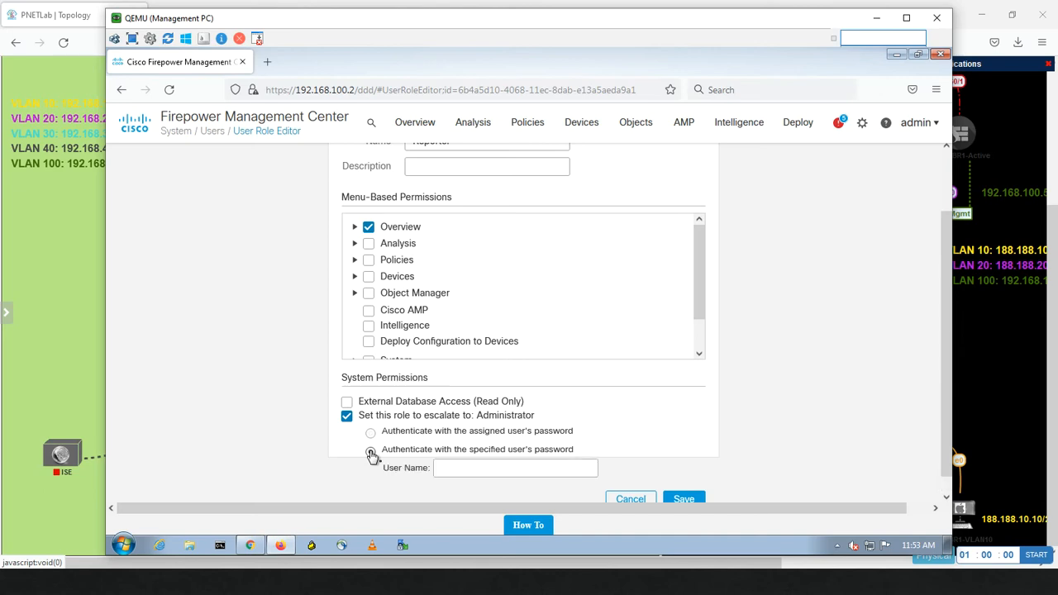
pyautogui.click(467, 465)
pyautogui.write('a')
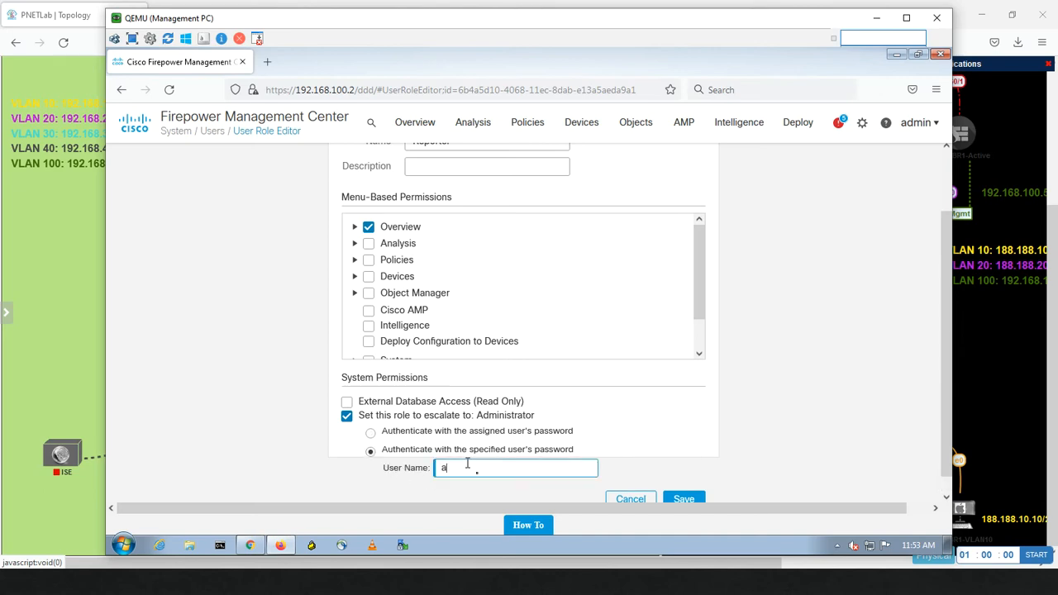
pyautogui.write('dmin')
pyautogui.click(683, 499)
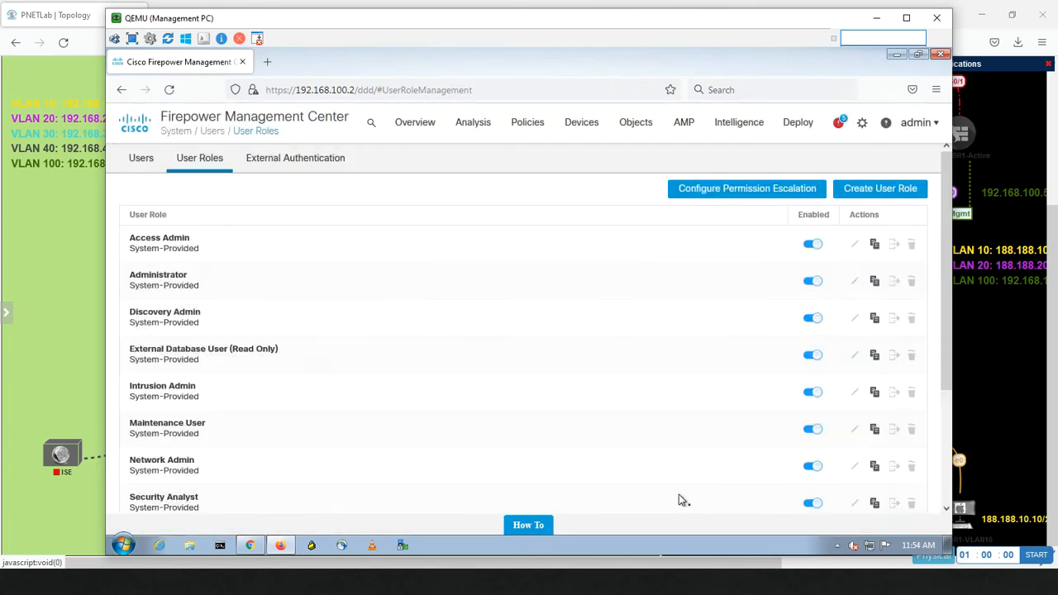
pyautogui.click(249, 548)
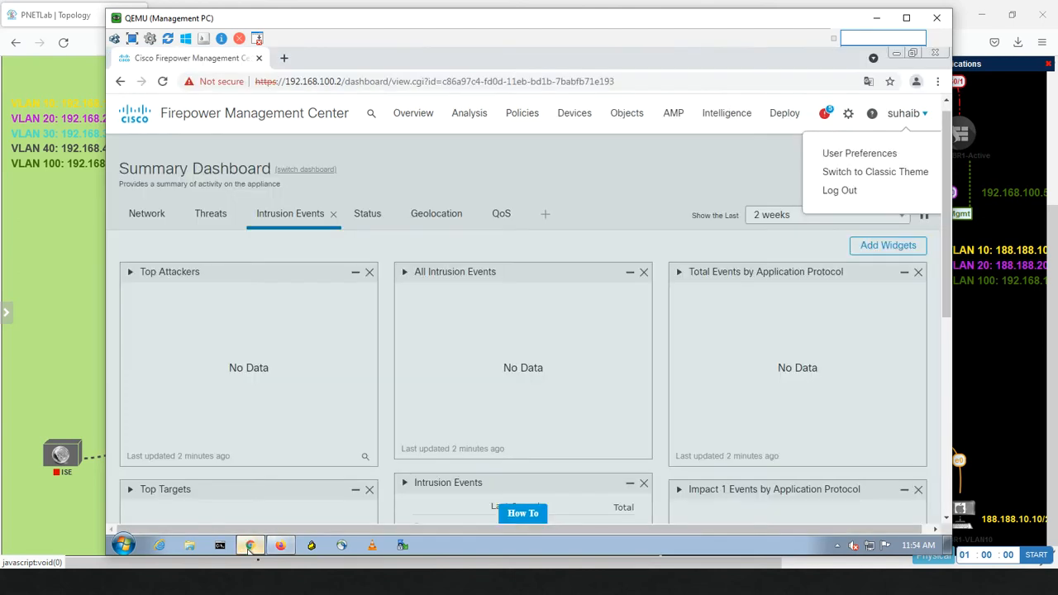
pyautogui.click(163, 81)
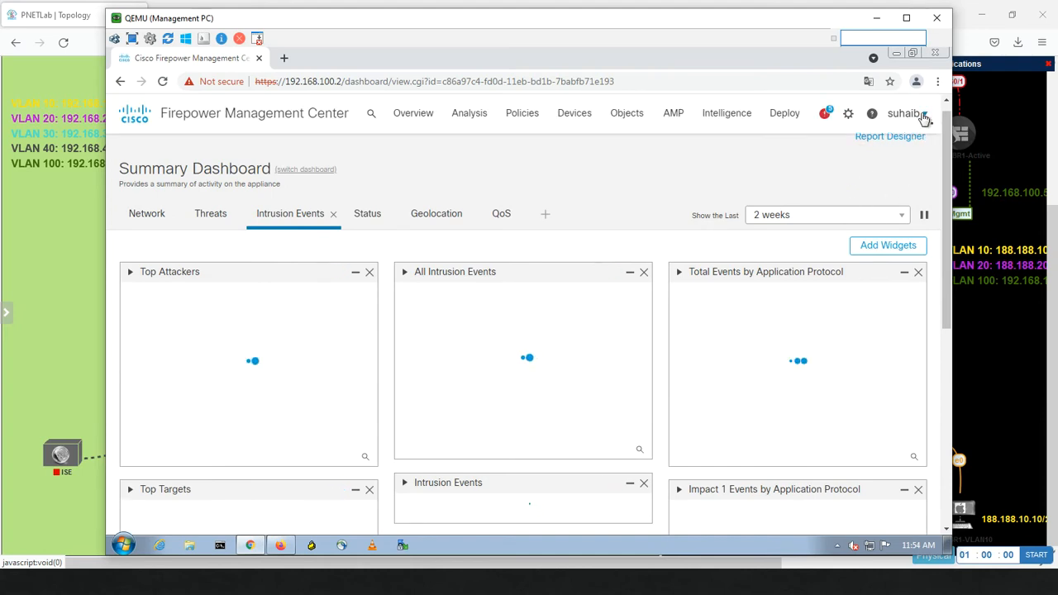
pyautogui.click(925, 116)
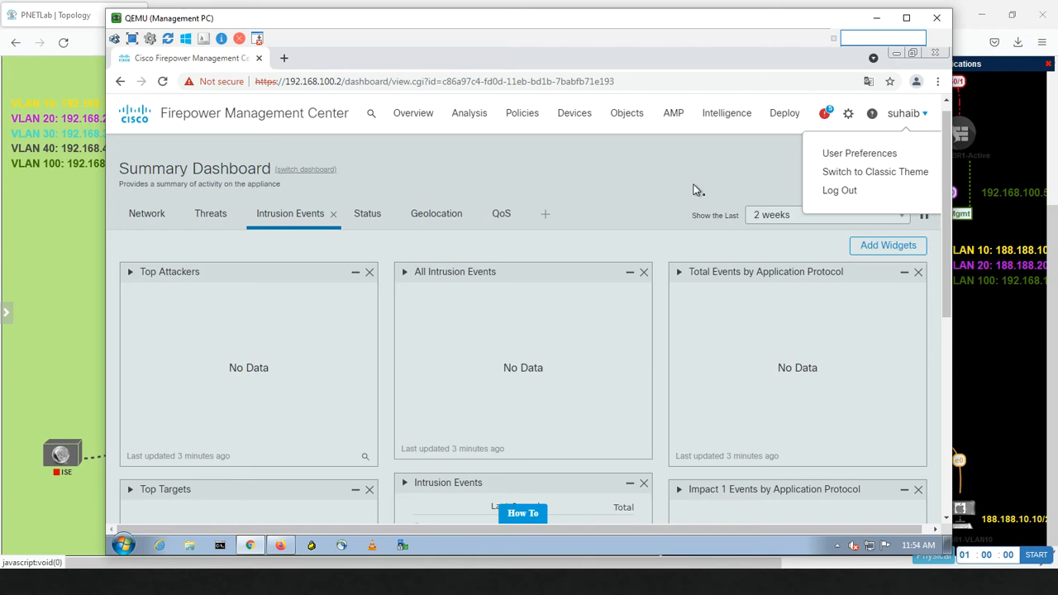
pyautogui.click(281, 545)
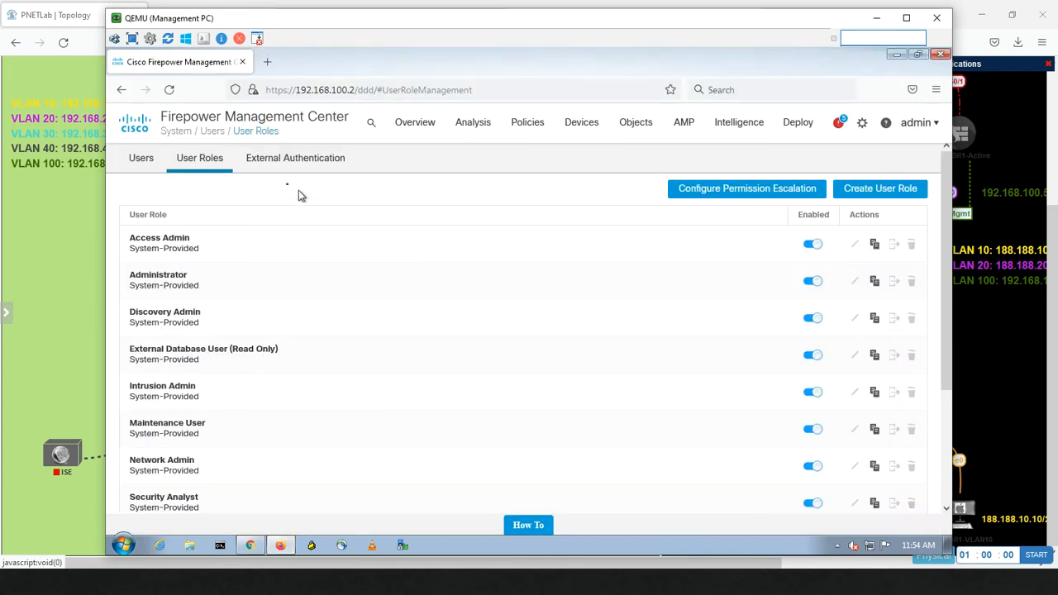
pyautogui.click(290, 160)
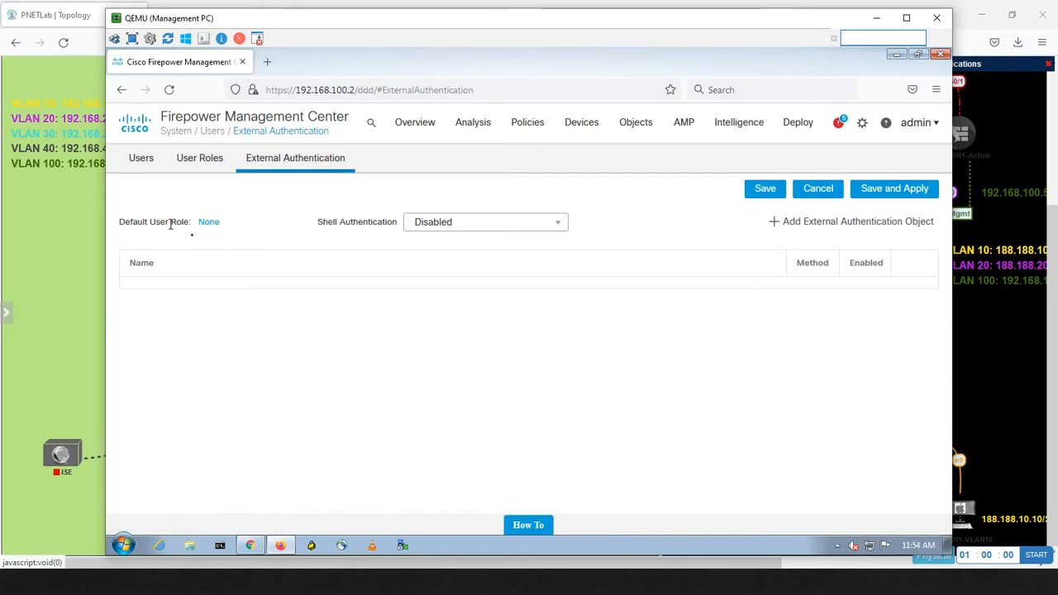
pyautogui.click(208, 223)
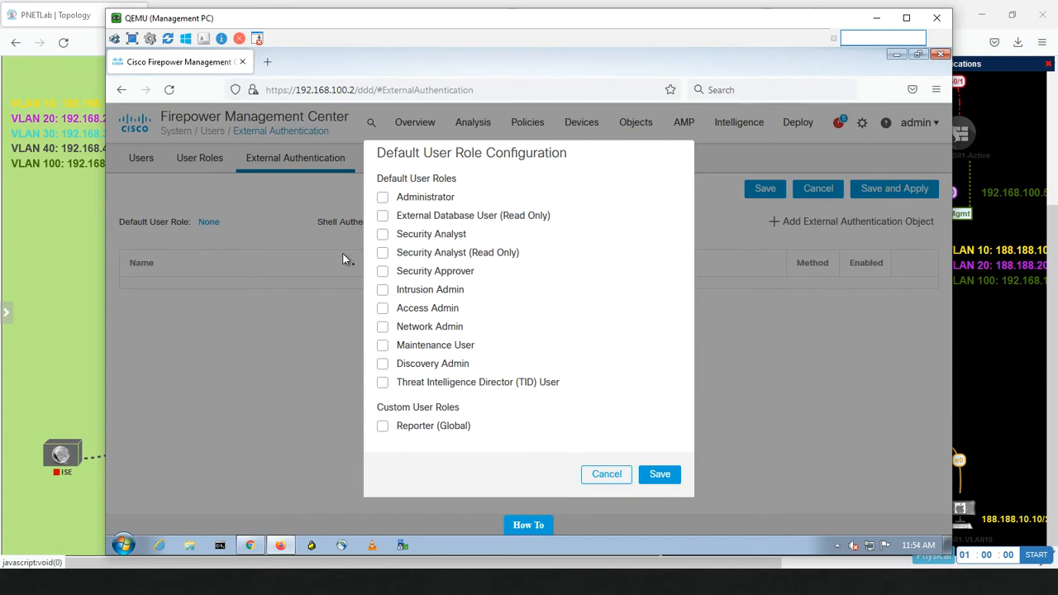
pyautogui.click(383, 198)
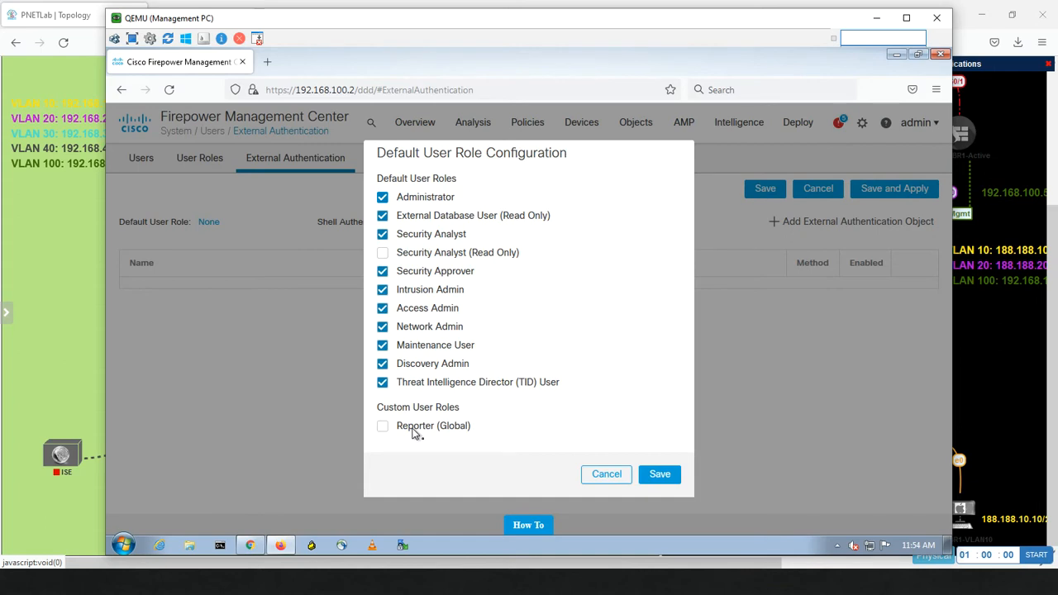
pyautogui.click(660, 476)
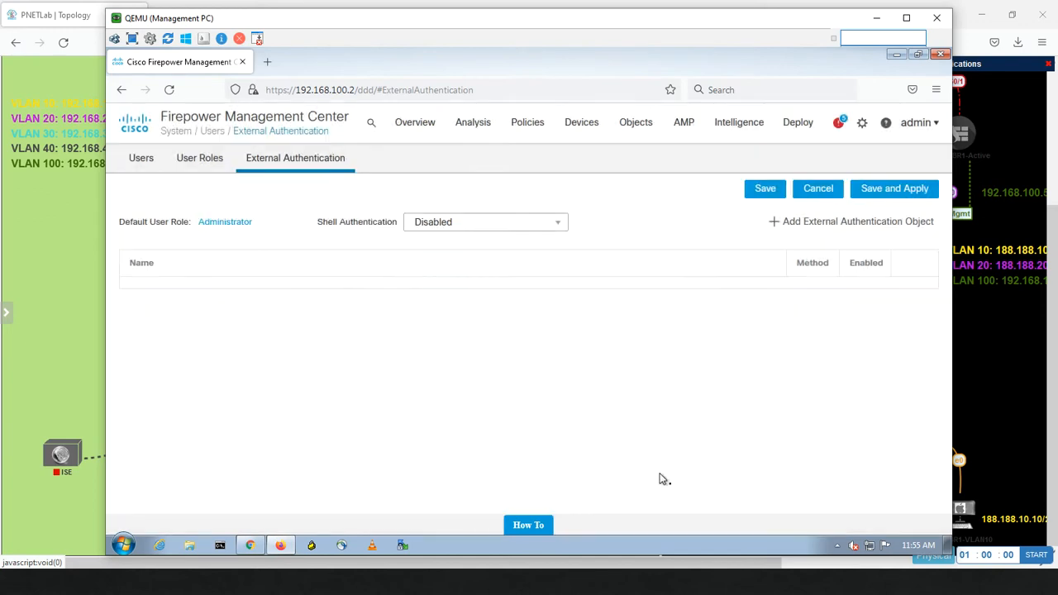
pyautogui.click(473, 223)
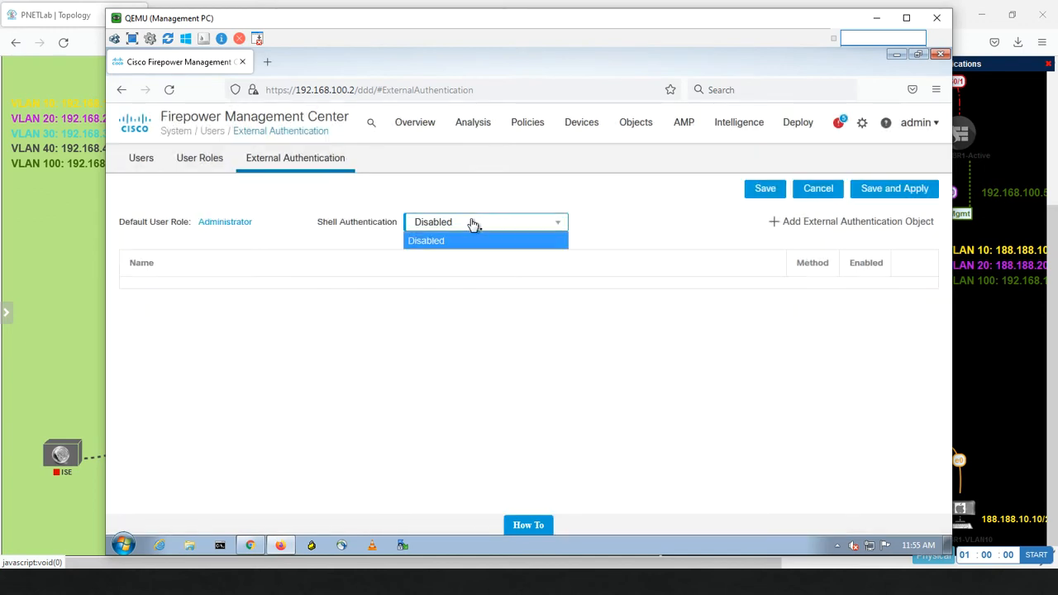
pyautogui.click(473, 224)
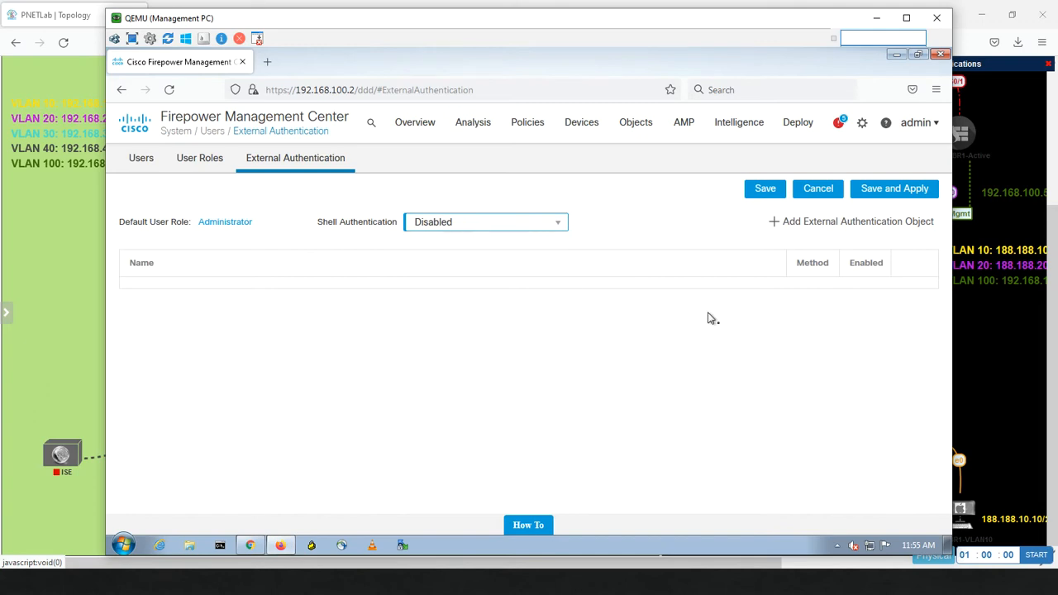
pyautogui.click(810, 221)
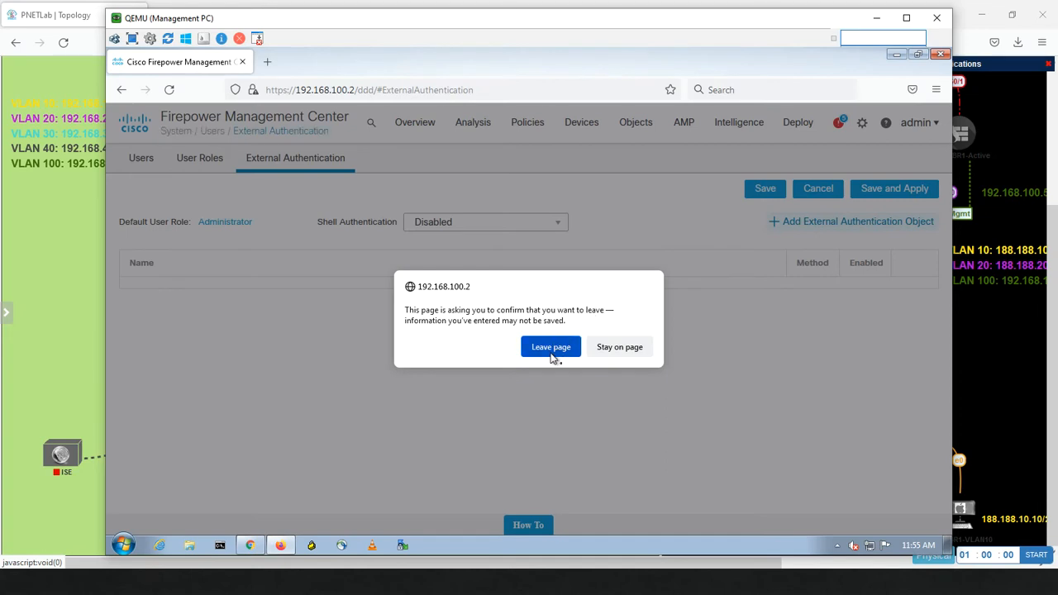
pyautogui.click(620, 348)
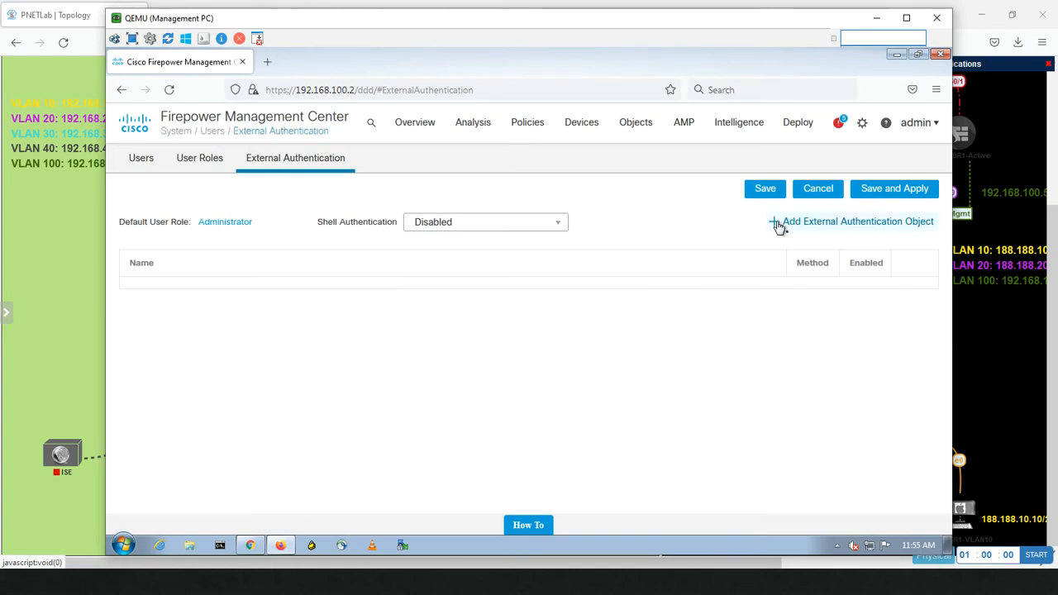
# Step: Save the authentication settings and start a new LDAP external authentication object named Miaari
pyautogui.click(768, 191)
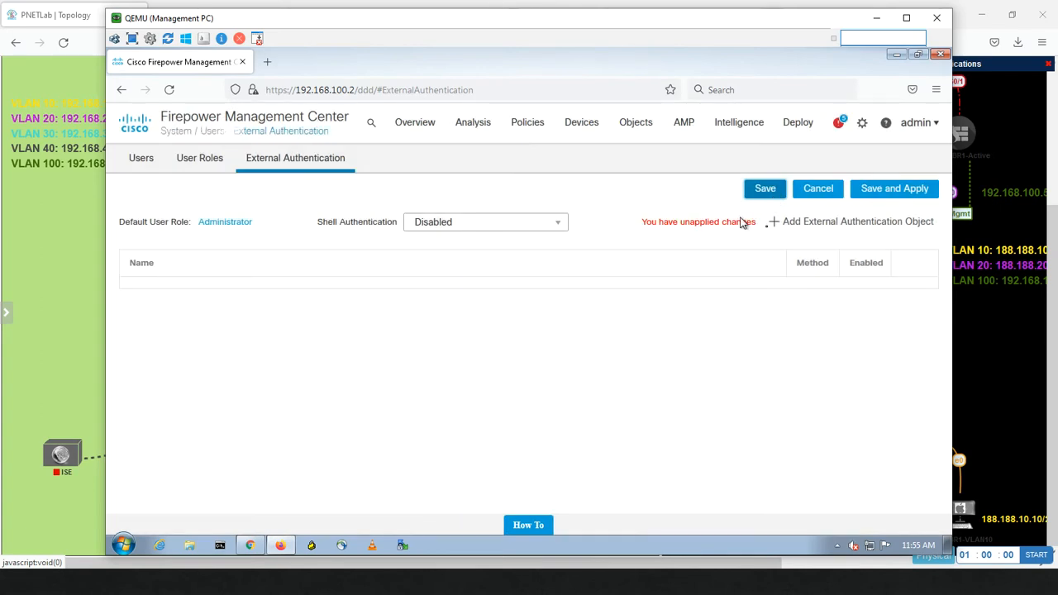
pyautogui.click(792, 225)
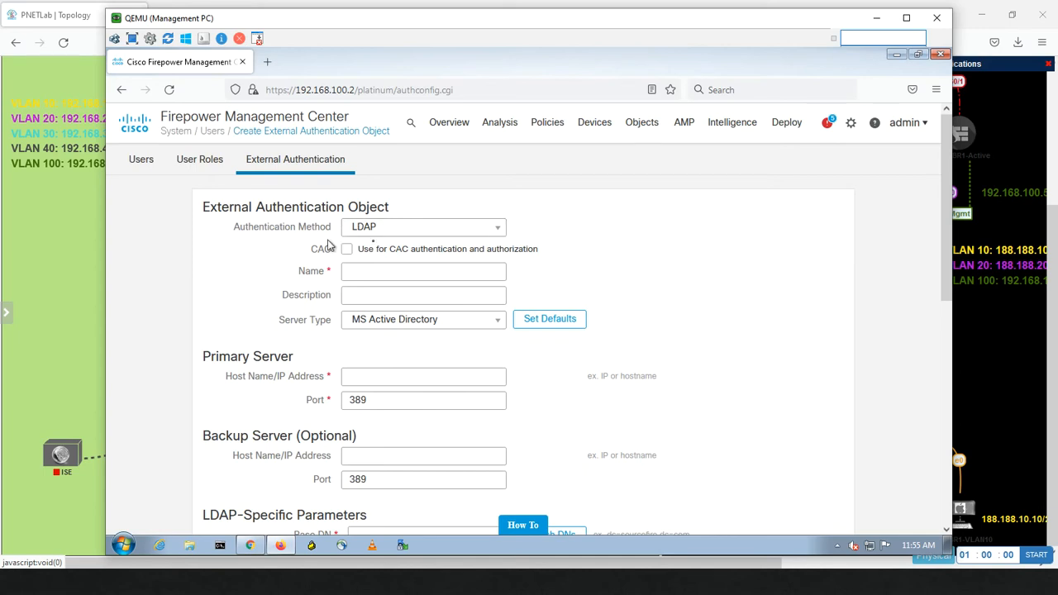
pyautogui.click(388, 231)
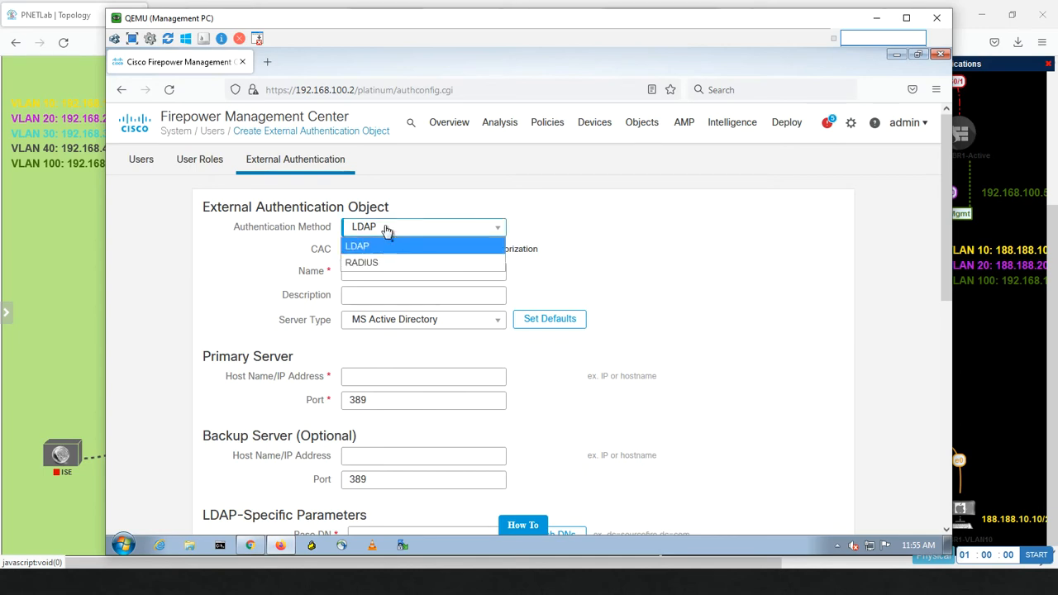
pyautogui.click(380, 249)
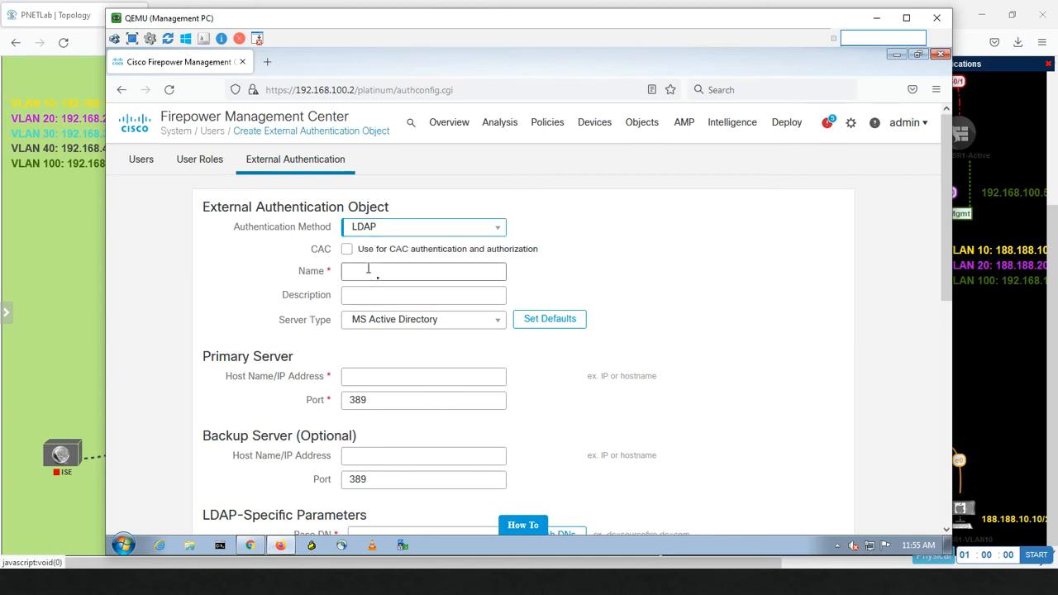
pyautogui.click(369, 270)
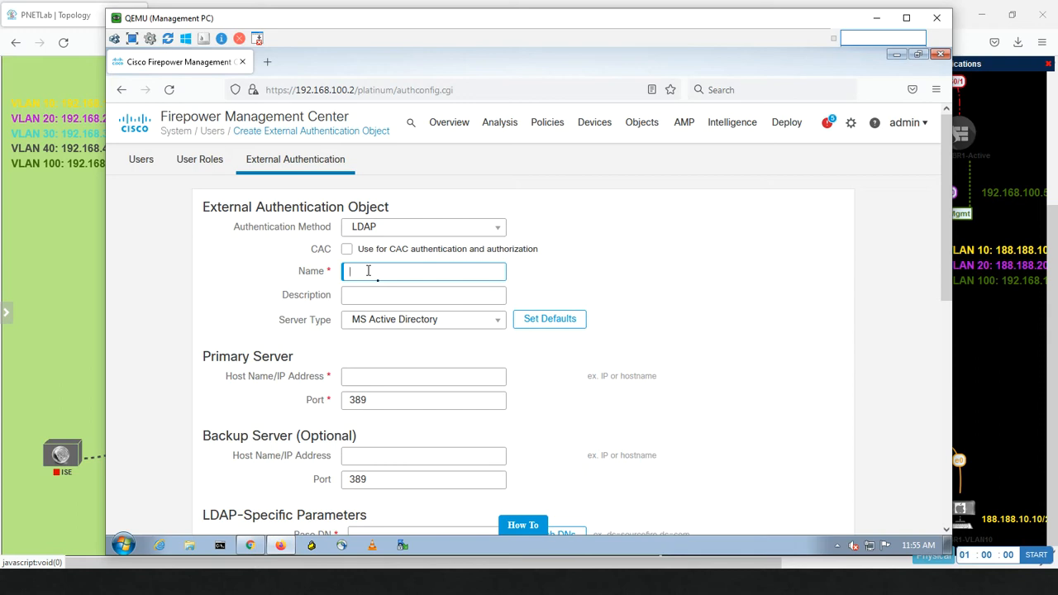
pyautogui.write('Miam')
# Step: Set the server type to MS Active Directory and the primary server host to 192.168.30.200
pyautogui.click(436, 323)
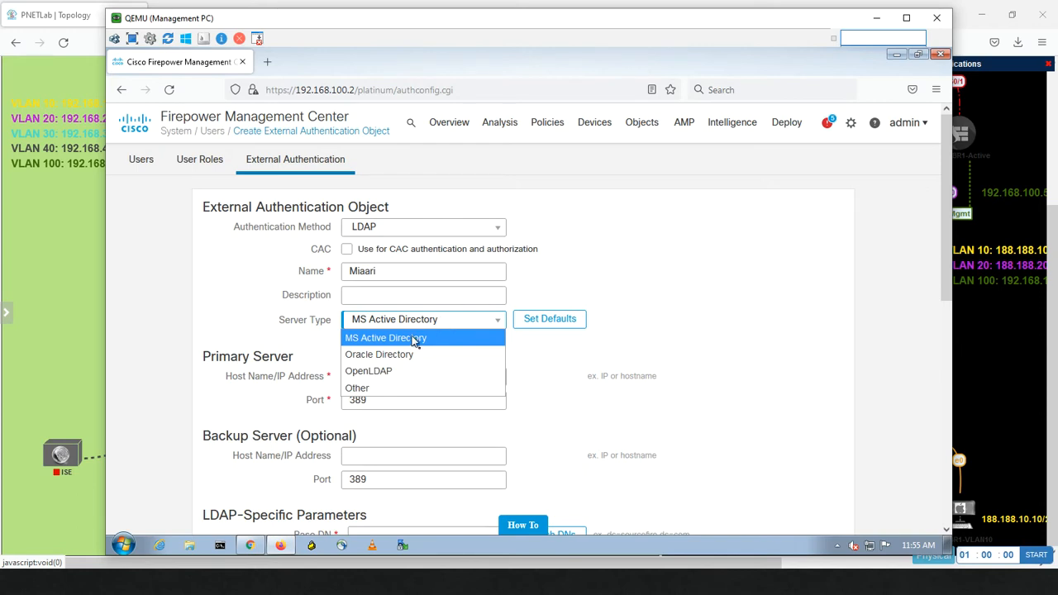
pyautogui.click(412, 341)
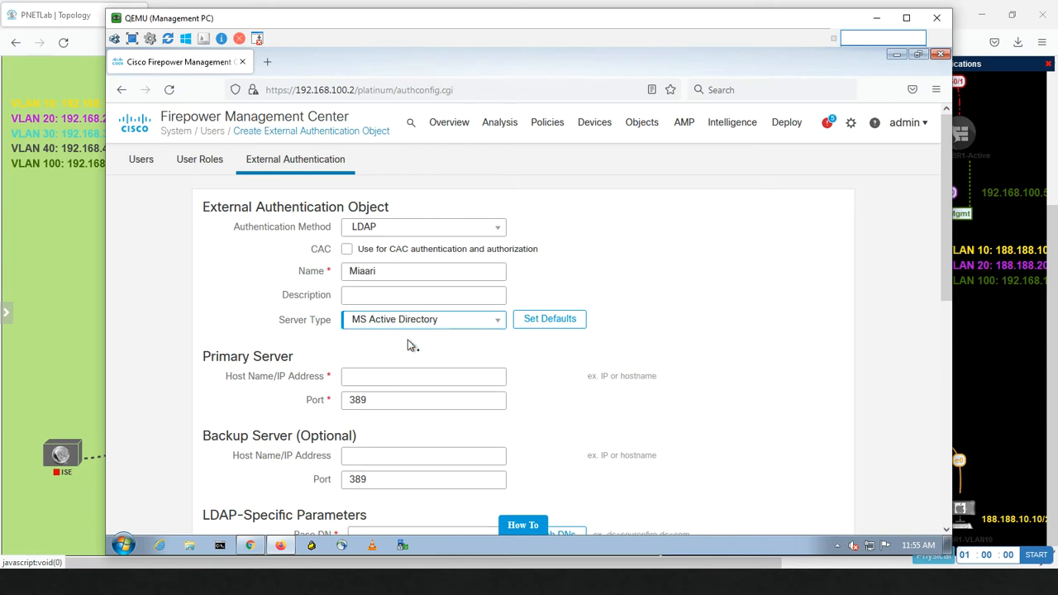
pyautogui.click(377, 380)
pyautogui.write('19')
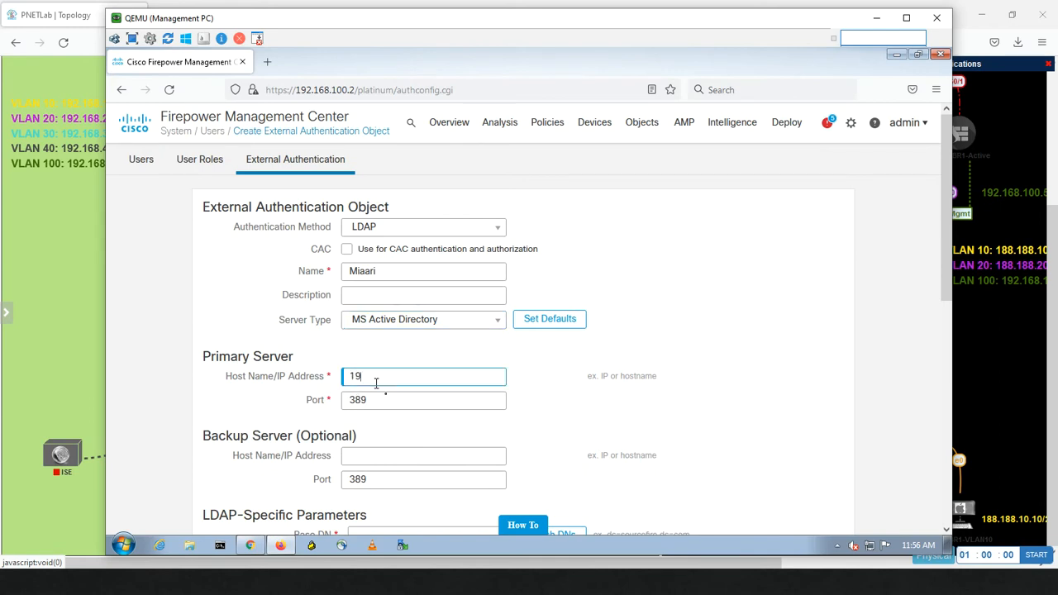
pyautogui.write('2.168.30.200')
pyautogui.click(78, 321)
pyautogui.moveTo(242, 517)
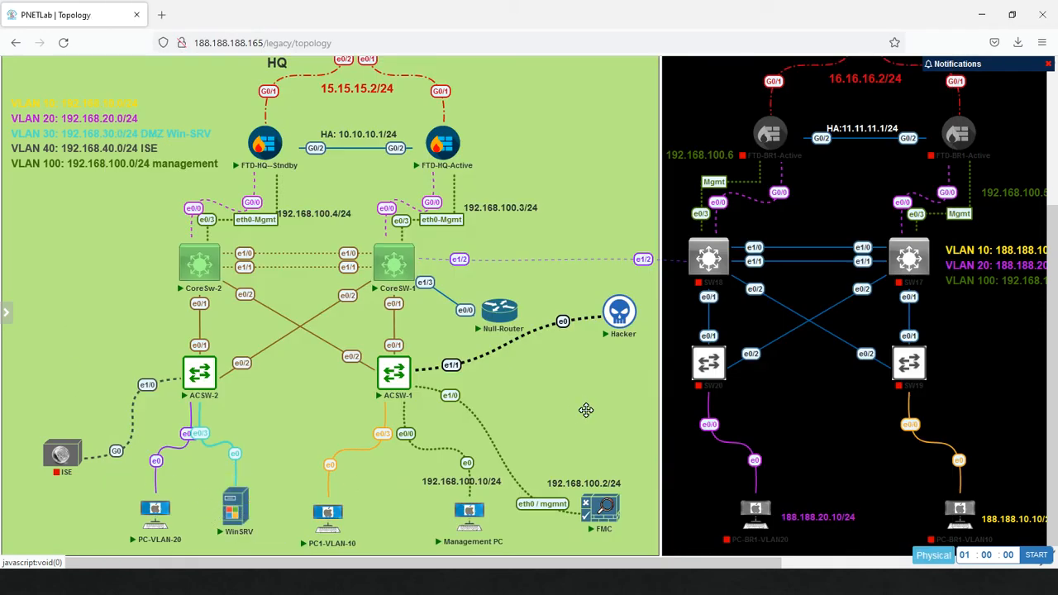
pyautogui.hotkey('alt', 'Tab')
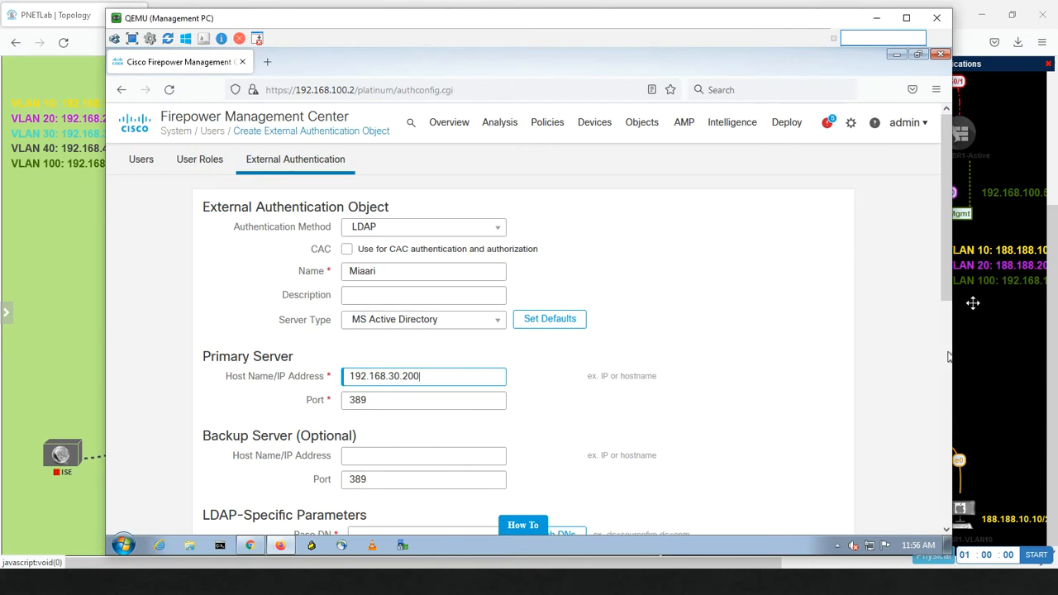
pyautogui.moveTo(947, 283); pyautogui.dragTo(942, 348)
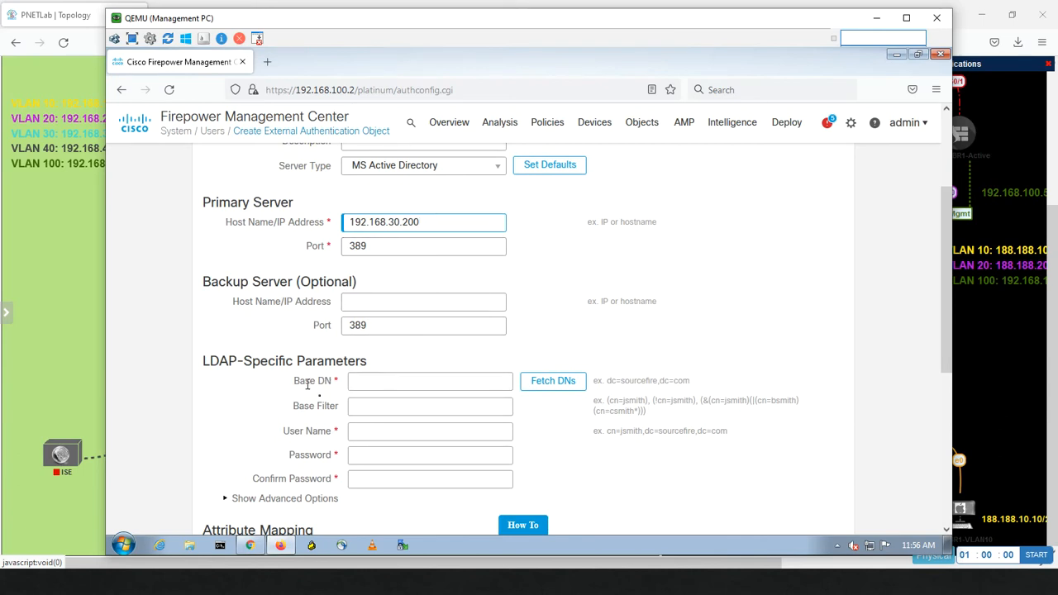
# Step: Enter the Base DN dc=ccie,dc=local
pyautogui.click(371, 381)
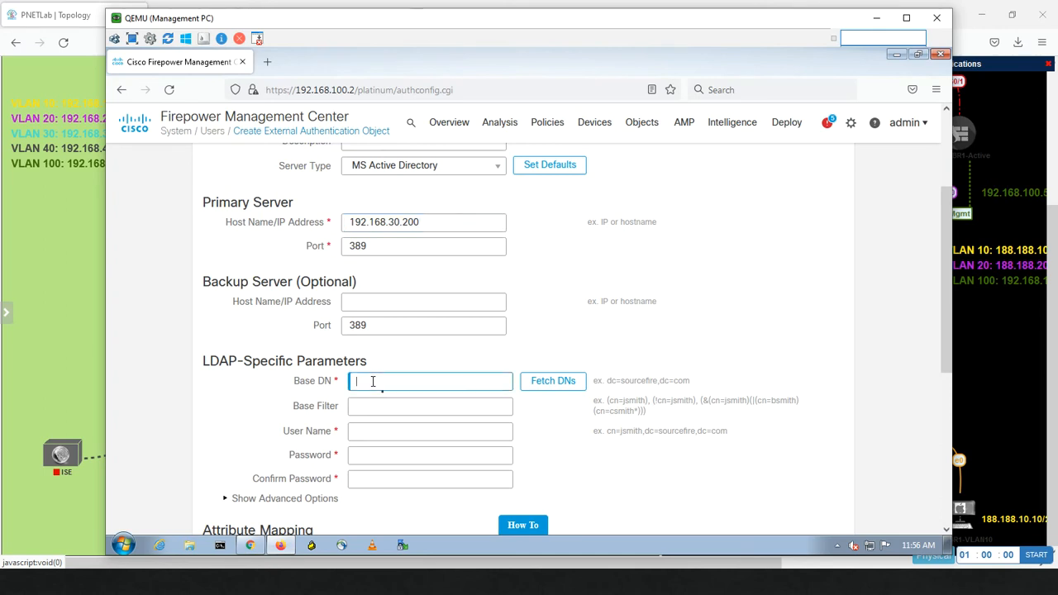
pyautogui.write('dc=')
pyautogui.write('ccie,dc=local')
# Step: Enter the domain administrator as bind user, and type the bind password and its confirmation
pyautogui.click(386, 432)
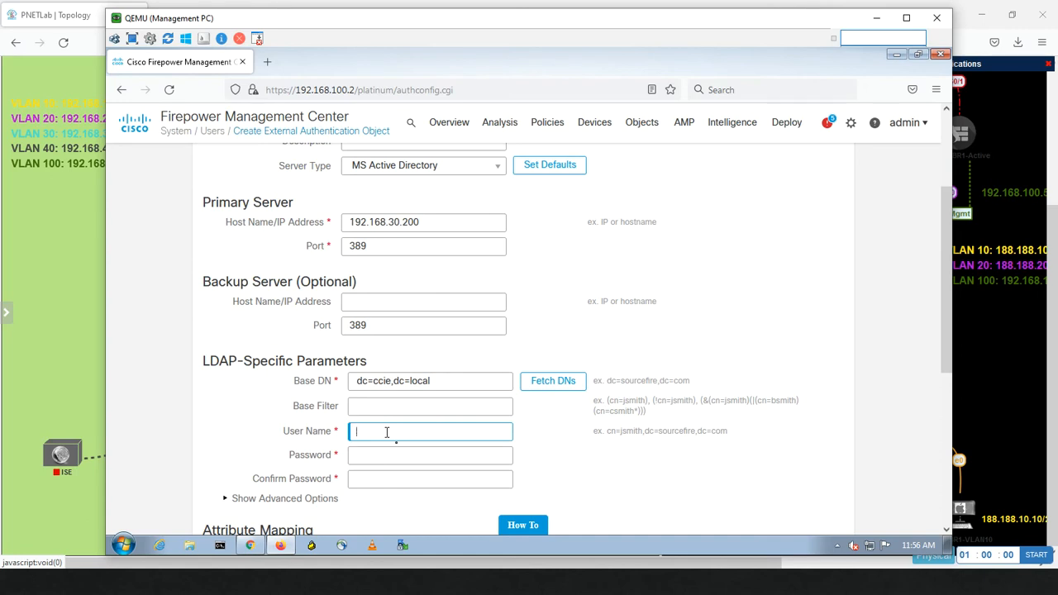
pyautogui.write('administrator@ccie.local')
pyautogui.click(368, 455)
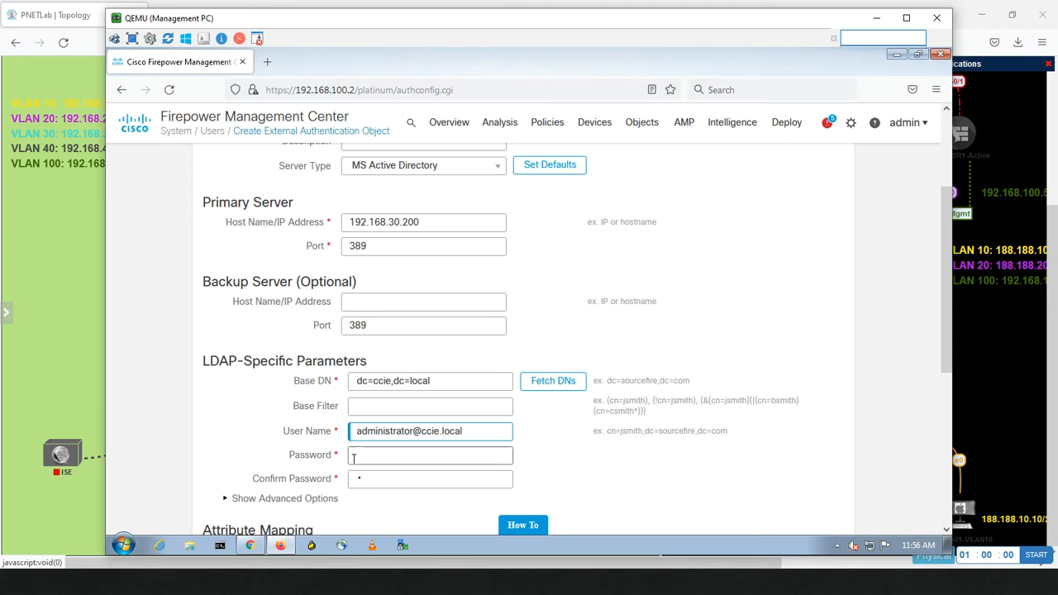
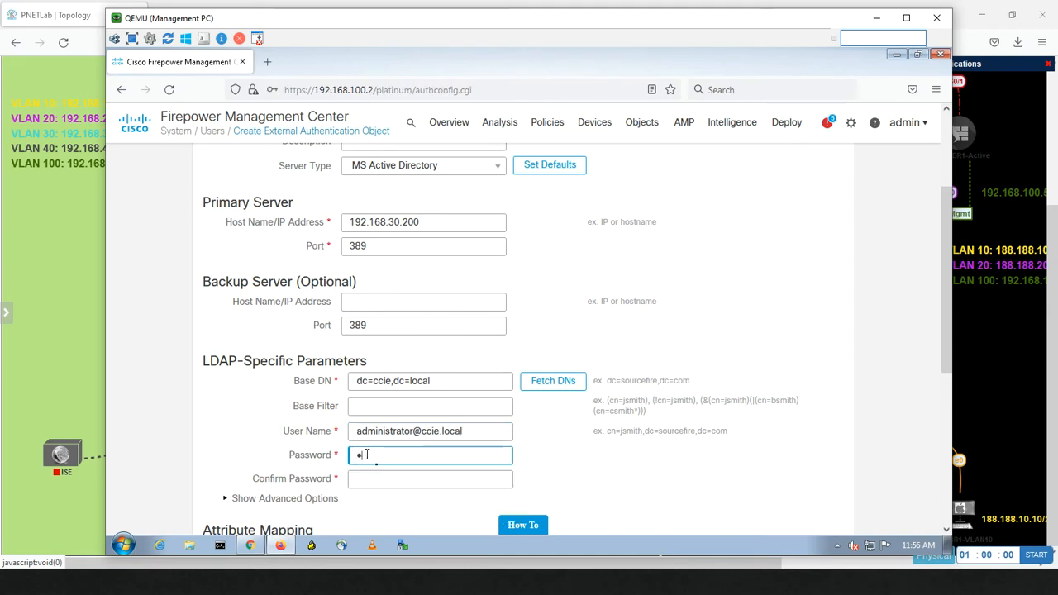
pyautogui.press('Tab')
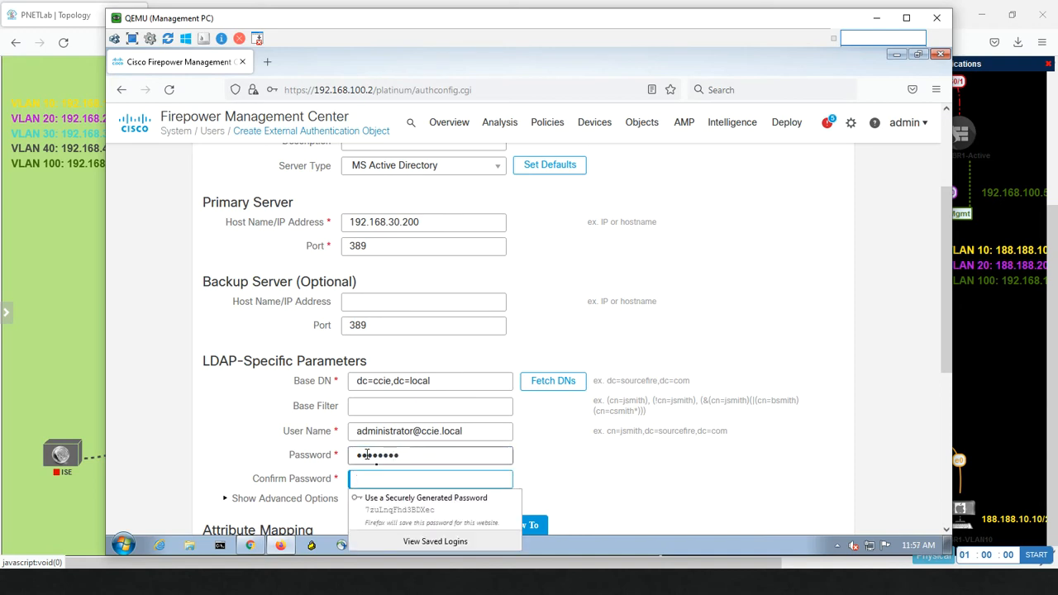
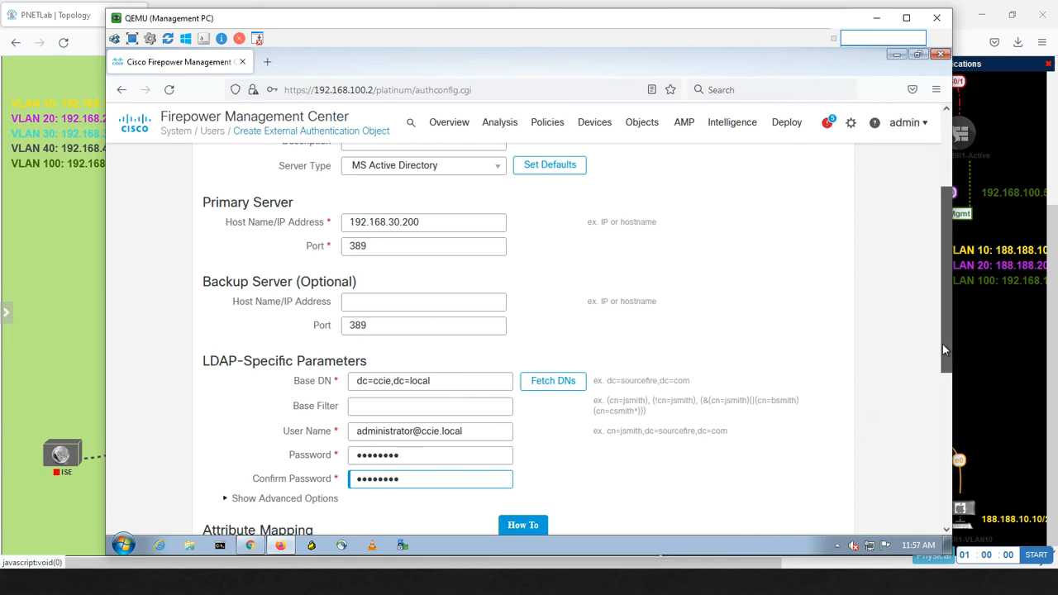
pyautogui.moveTo(942, 344); pyautogui.dragTo(925, 398)
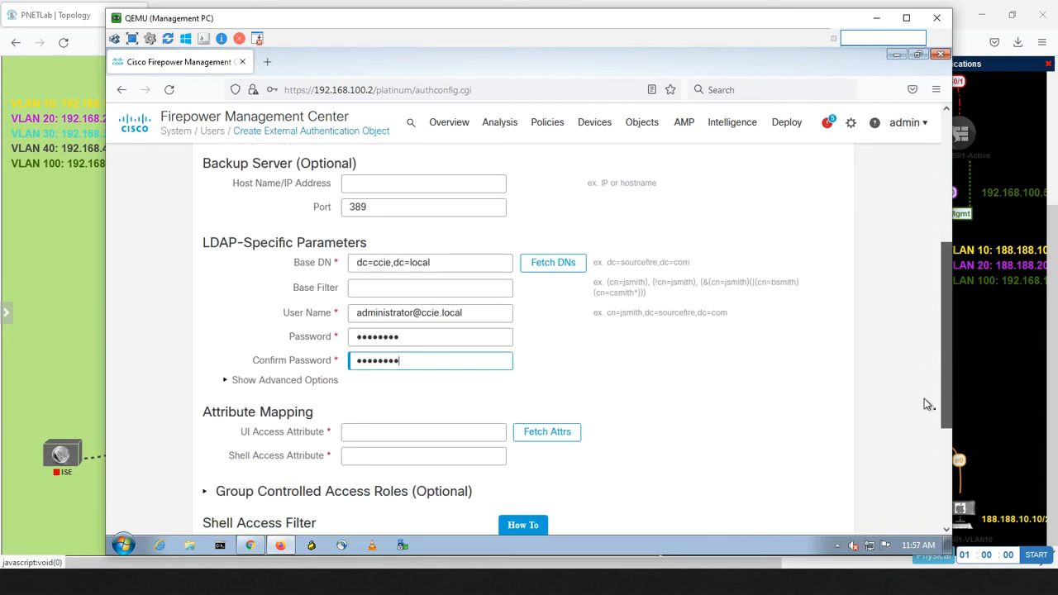
# Step: Try Fetch DNs, then ping 192.168.30.200 from the management PC's command prompt, which times out
pyautogui.click(550, 272)
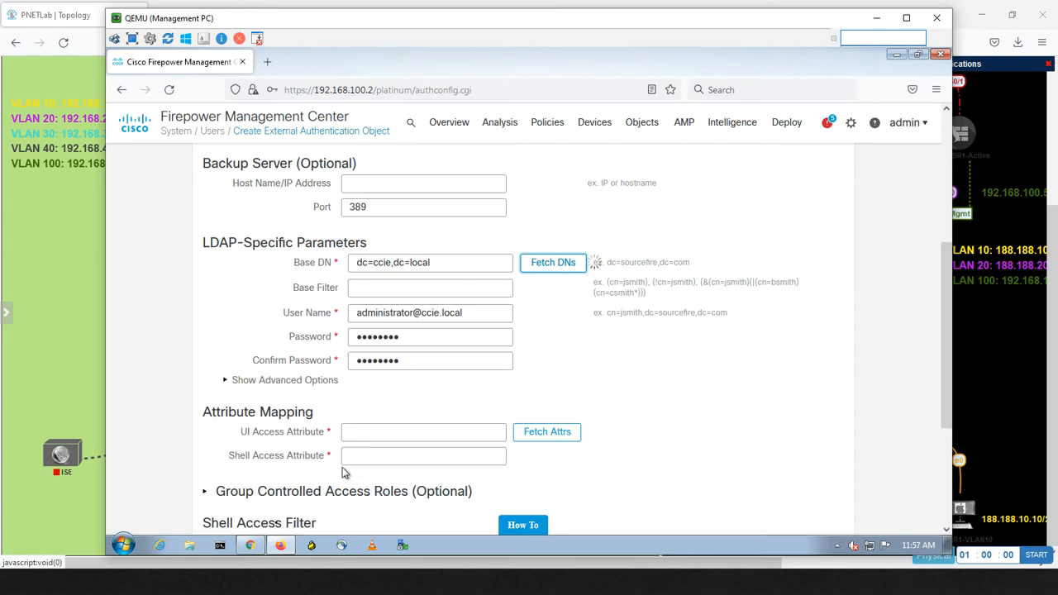
pyautogui.click(220, 546)
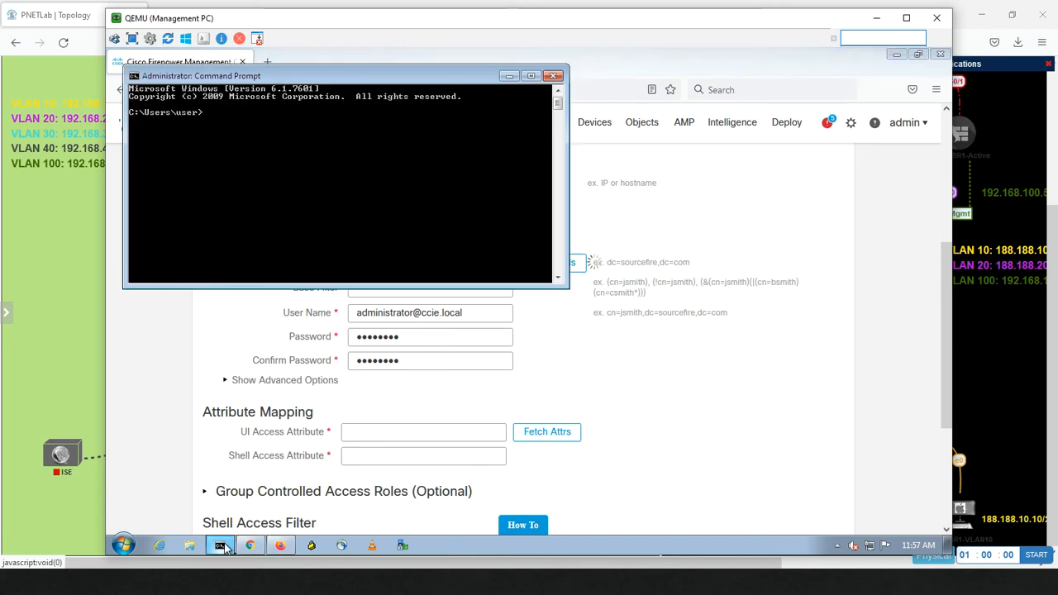
pyautogui.write('pin')
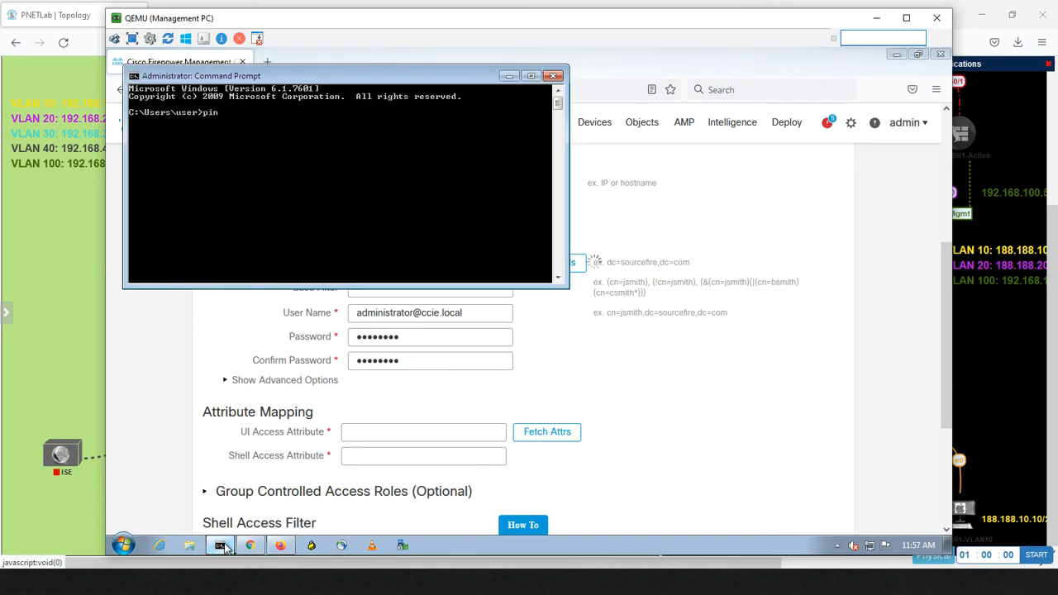
pyautogui.write('g 192.168.30.200')
pyautogui.press('Return')
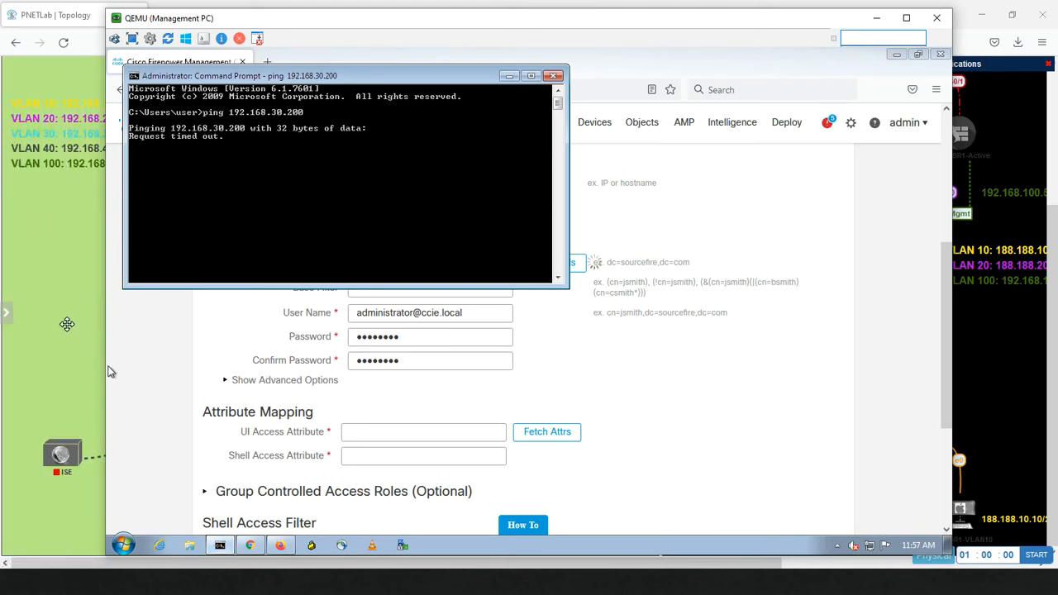
pyautogui.click(107, 372)
# Step: Open a remote console to PC1-VLAN10 from the PNETLab topology, dismissing the PuTTY error
pyautogui.click(328, 517)
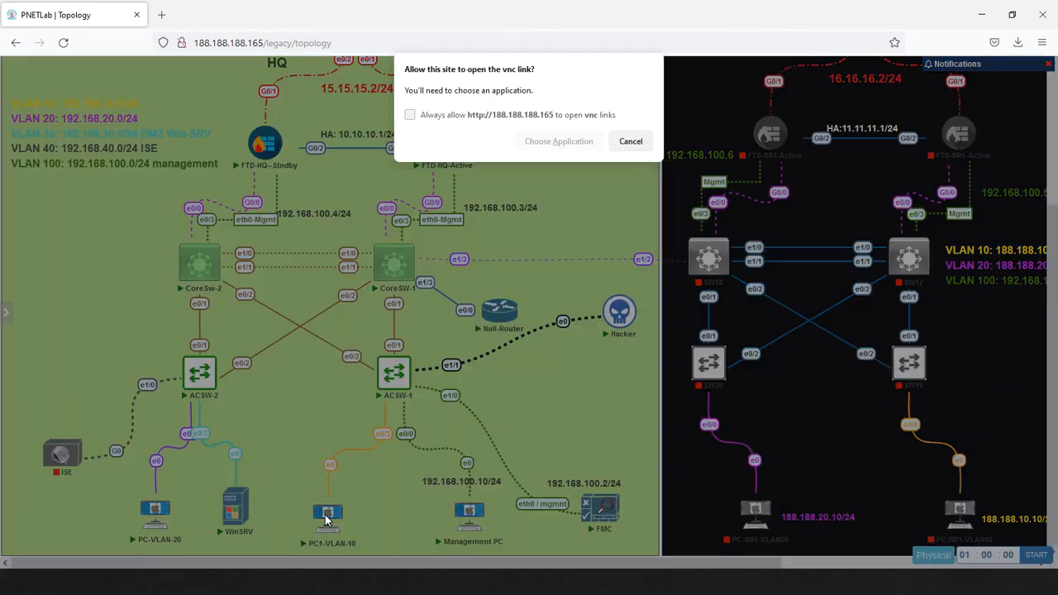
pyautogui.click(541, 151)
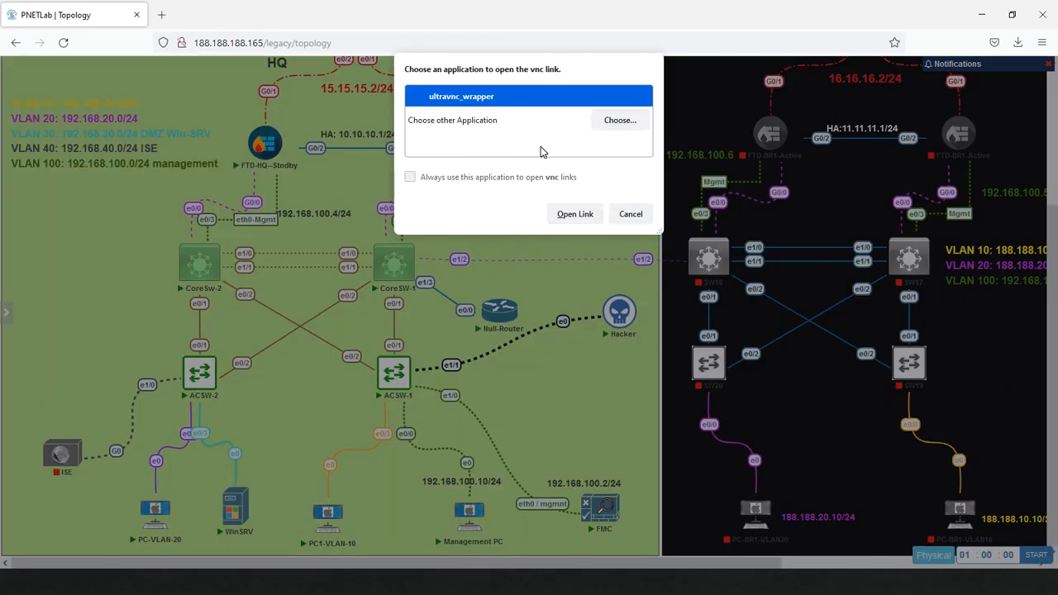
pyautogui.click(574, 213)
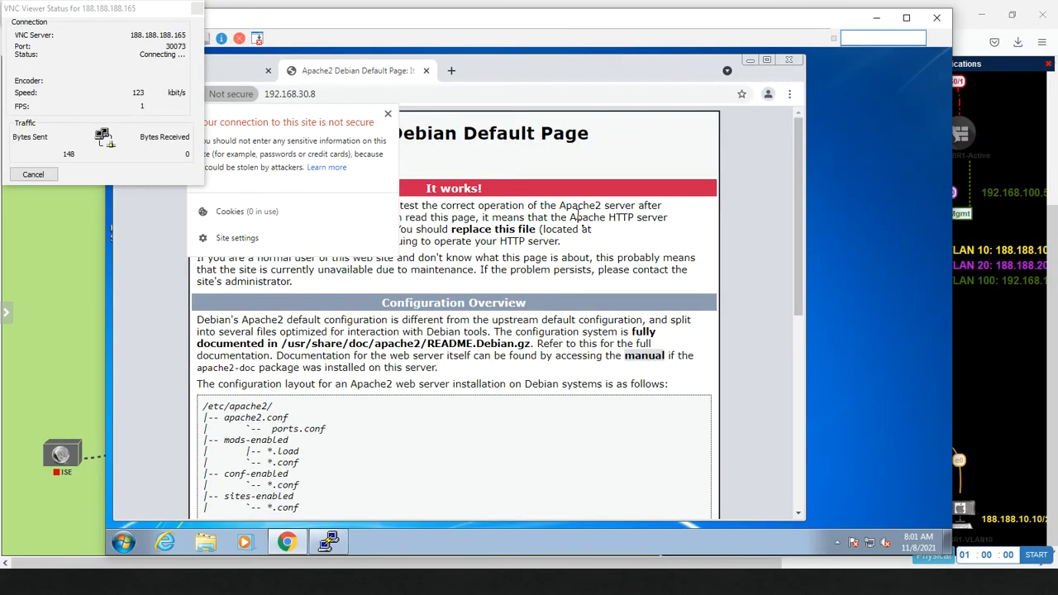
pyautogui.click(791, 63)
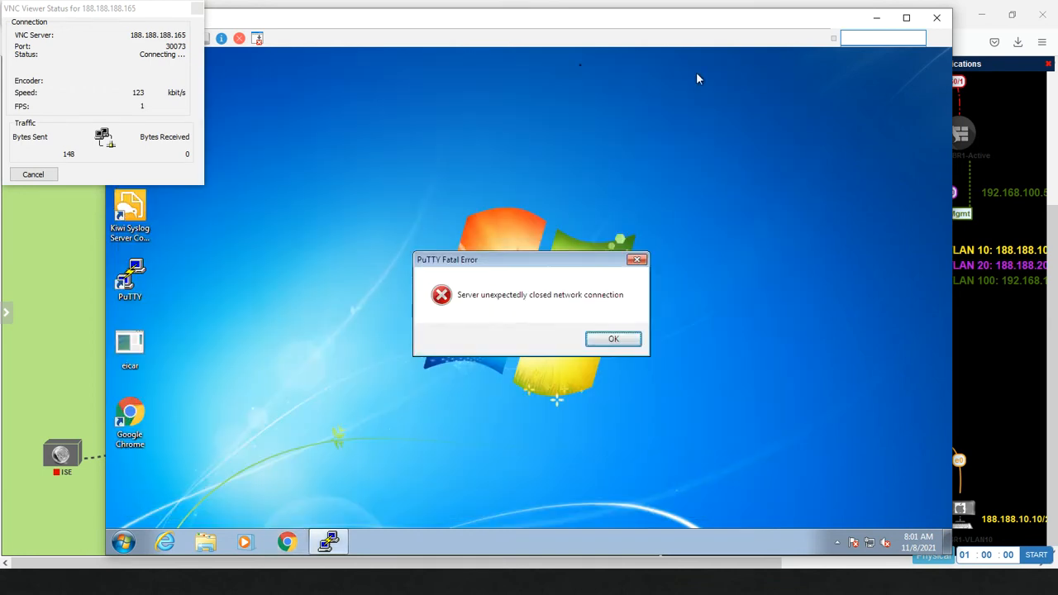
pyautogui.click(615, 340)
# Step: On PC1-VLAN10, ping 192.168.30.200 successfully, then return to the Management PC
pyautogui.click(126, 543)
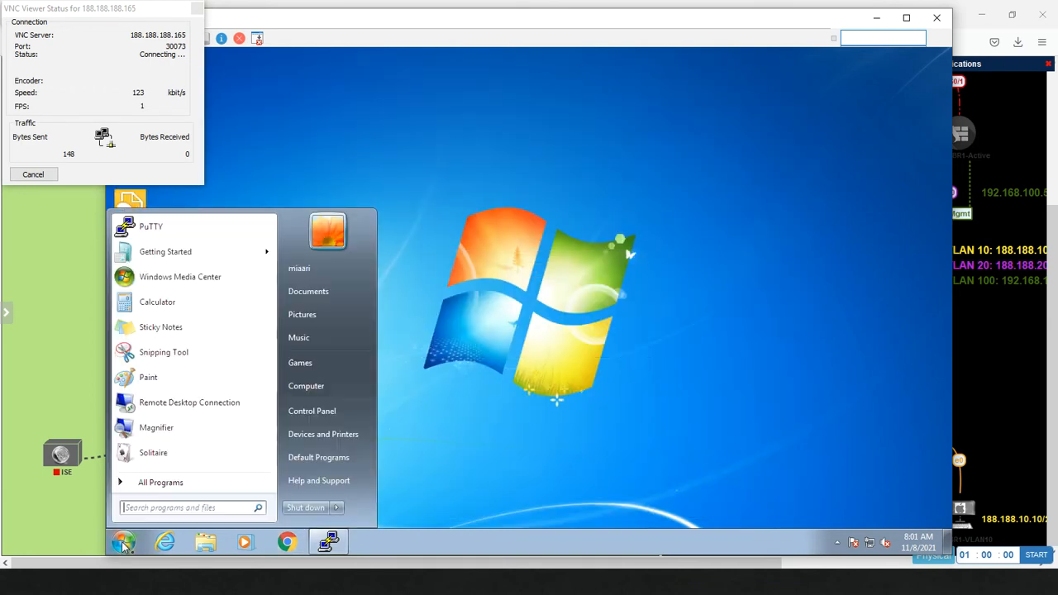
pyautogui.write('cmd')
pyautogui.press('Return')
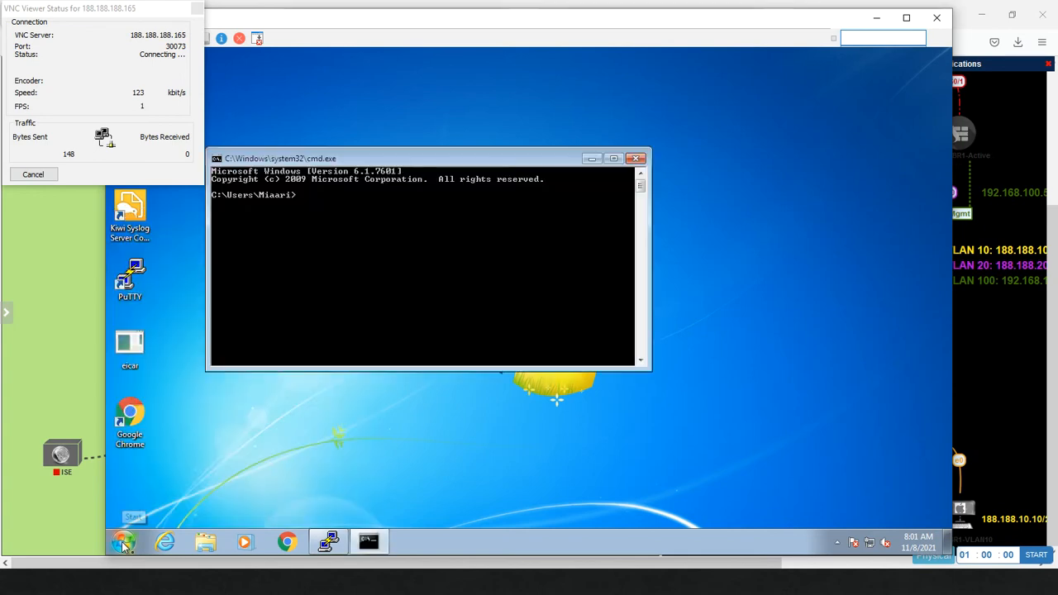
pyautogui.write('ping 192.168.30.20')
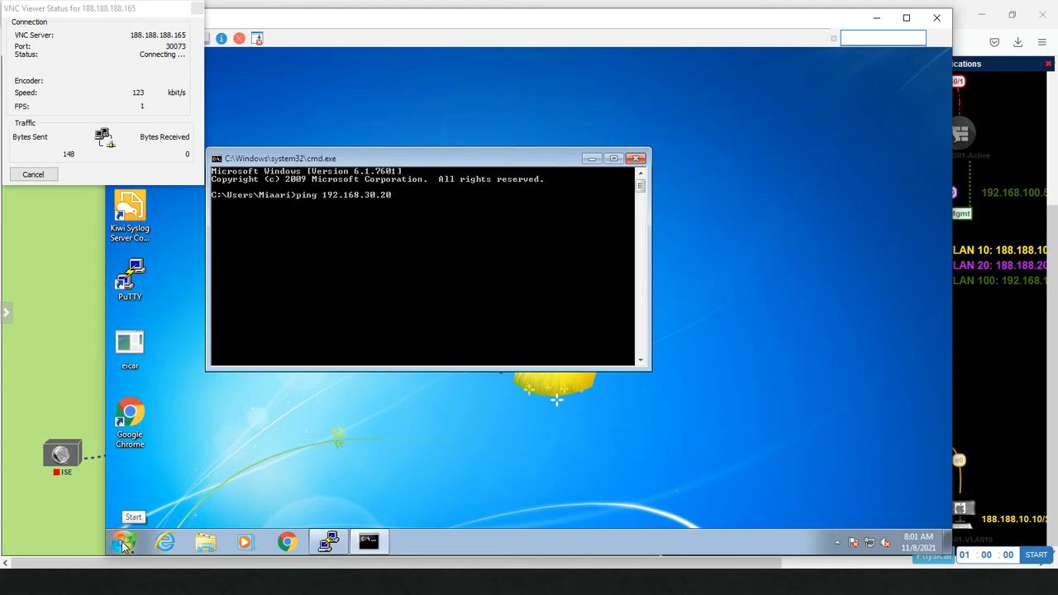
pyautogui.write('0')
pyautogui.press('Return')
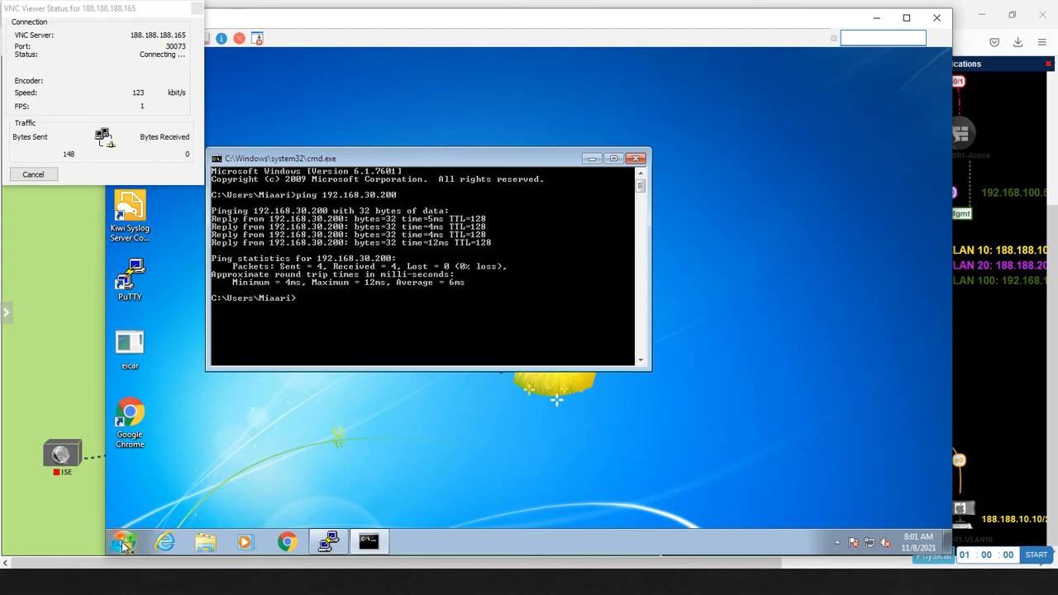
pyautogui.hotkey('alt', 'Tab')
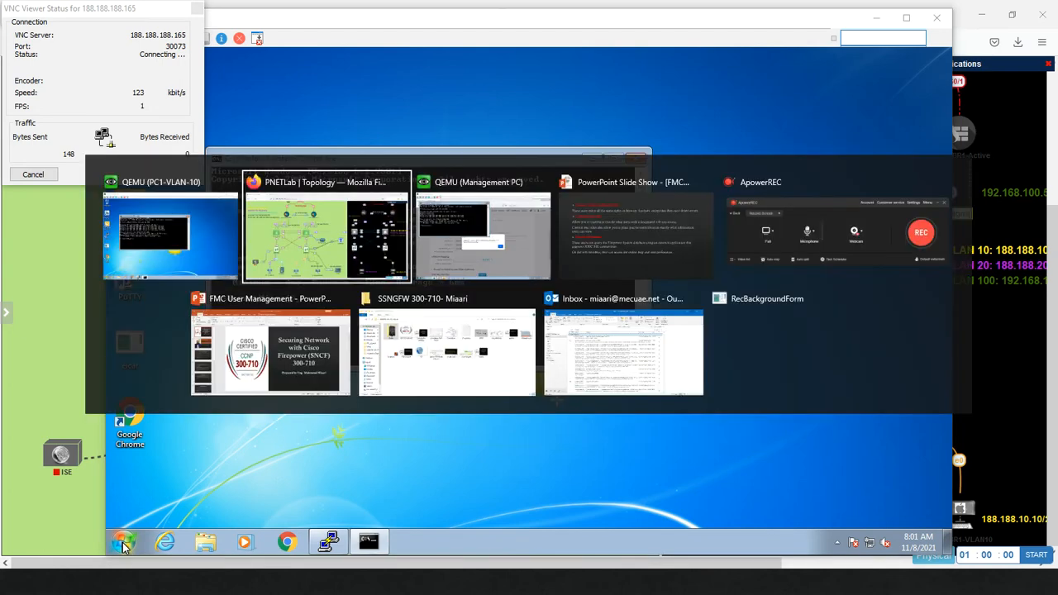
pyautogui.hotkey('alt', 'Tab')
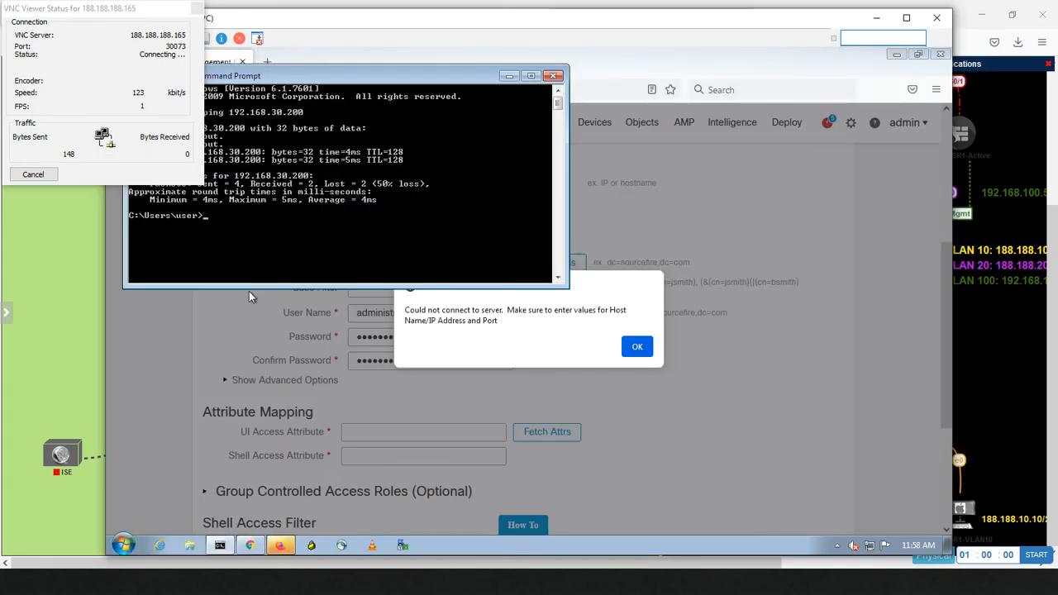
# Step: Rerun ping 192.168.30.200 three times on the management PC until replies come back
pyautogui.click(51, 176)
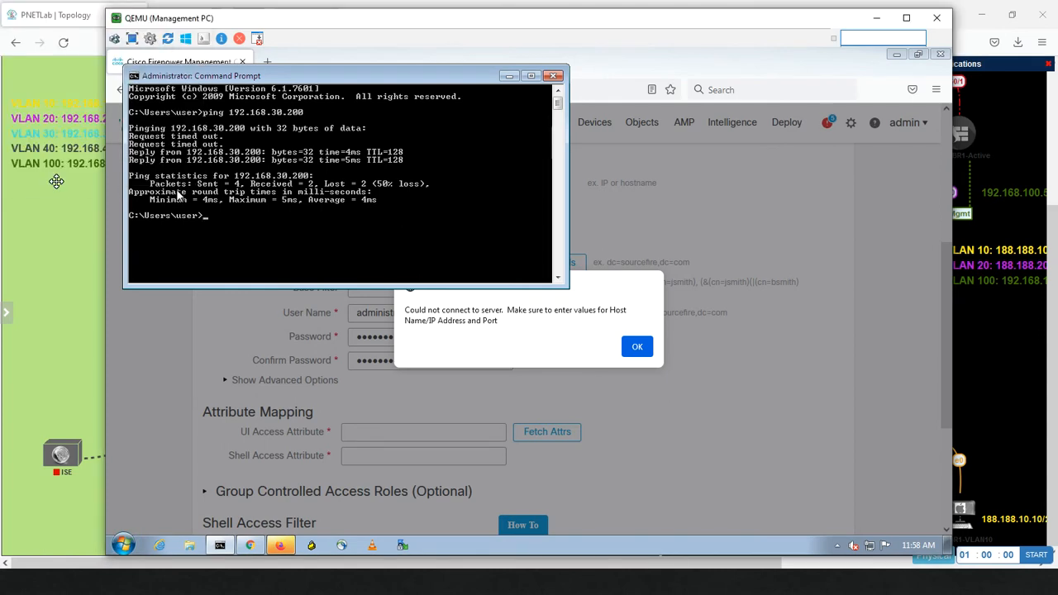
pyautogui.press('Up')
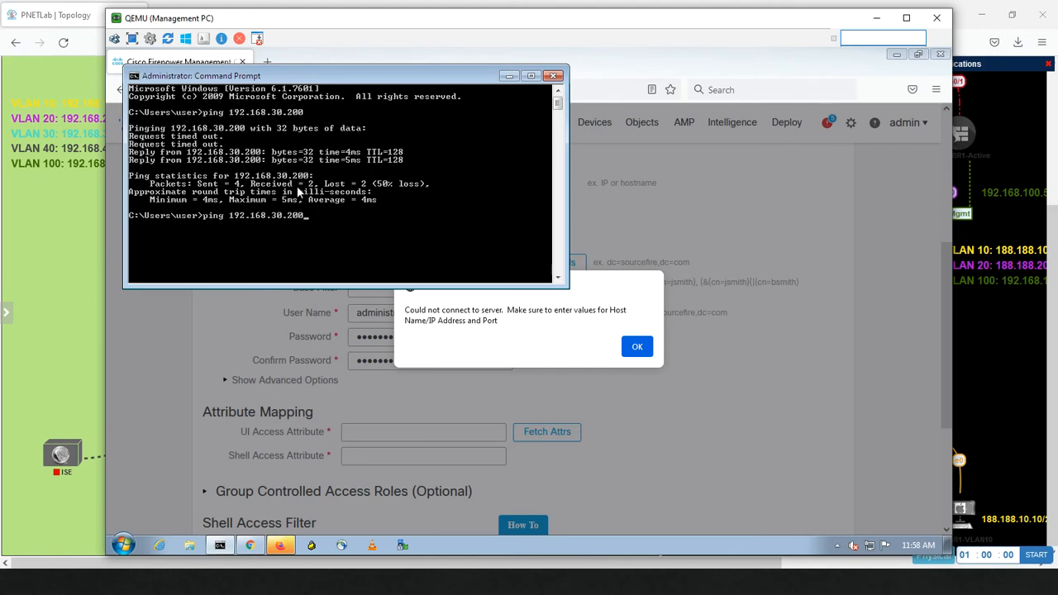
pyautogui.press('Return')
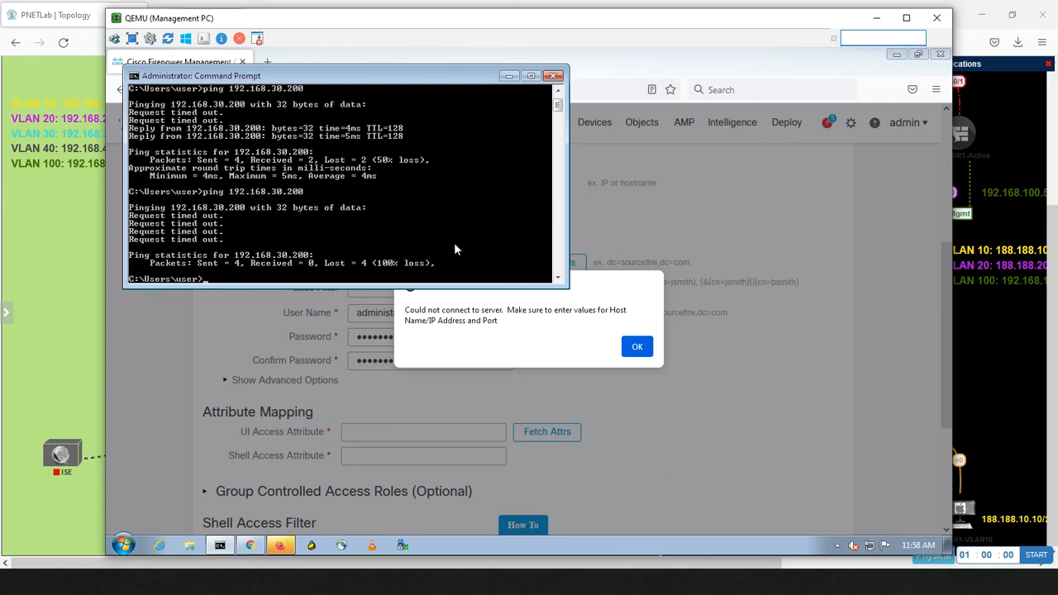
pyautogui.press('Up')
pyautogui.press('Return')
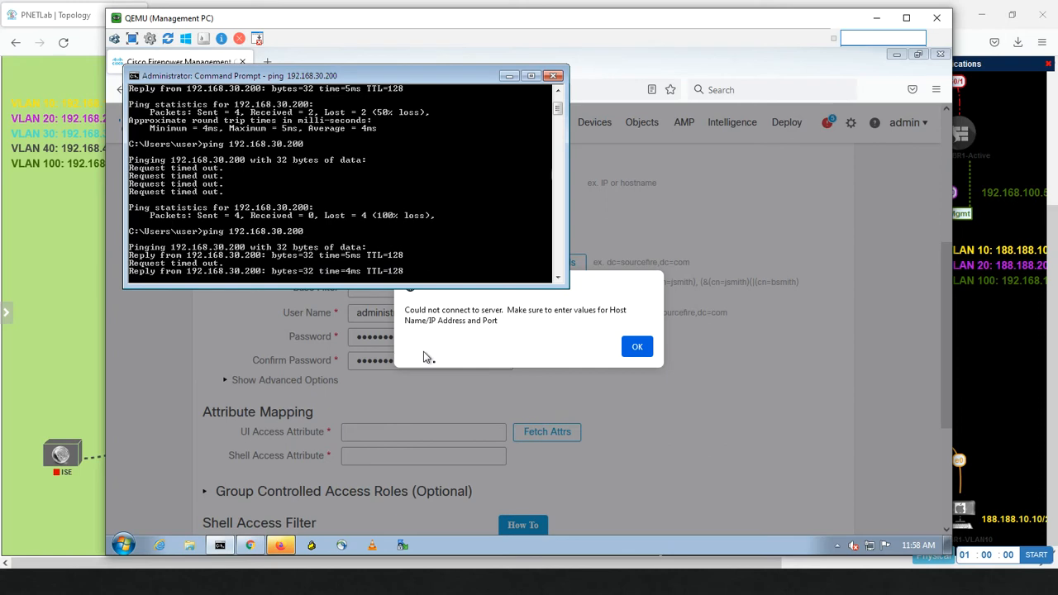
pyautogui.press('Up')
pyautogui.press('Return')
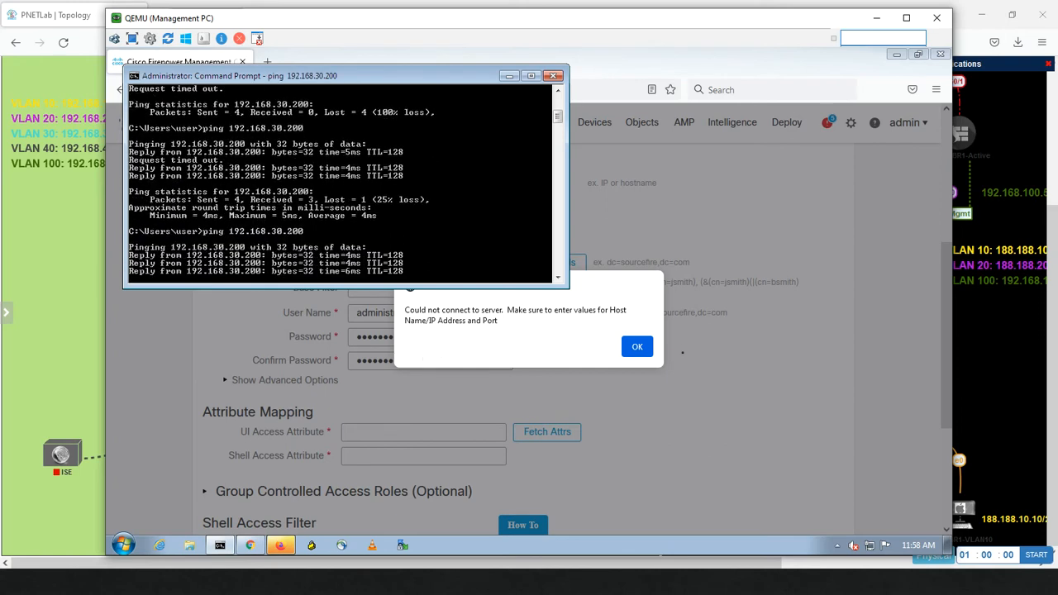
# Step: Dismiss the FMC connection error and stop the FTD-HQ-Active node in PNETLab
pyautogui.click(638, 347)
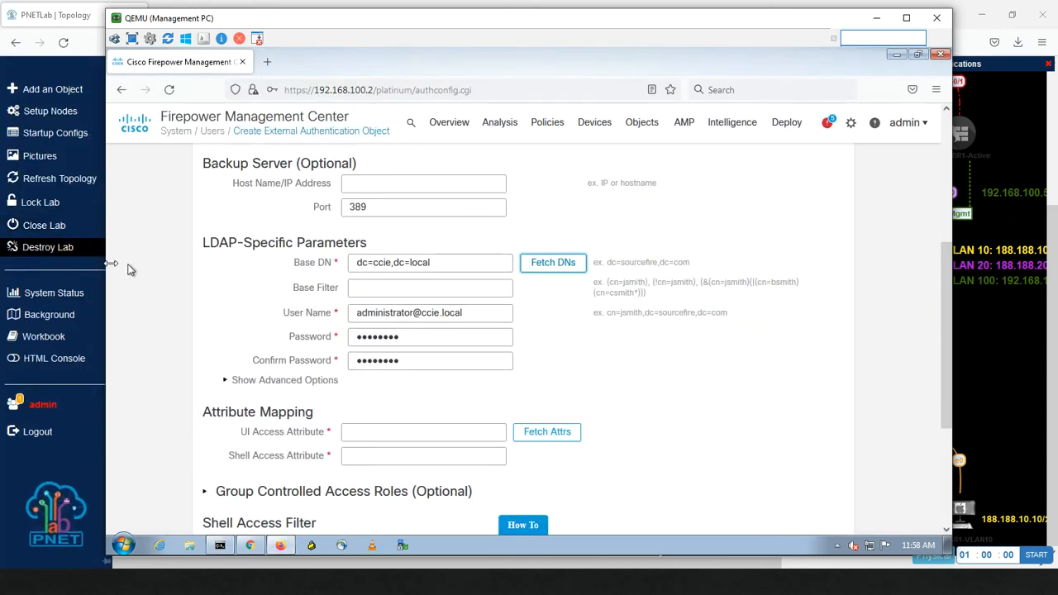
pyautogui.click(75, 238)
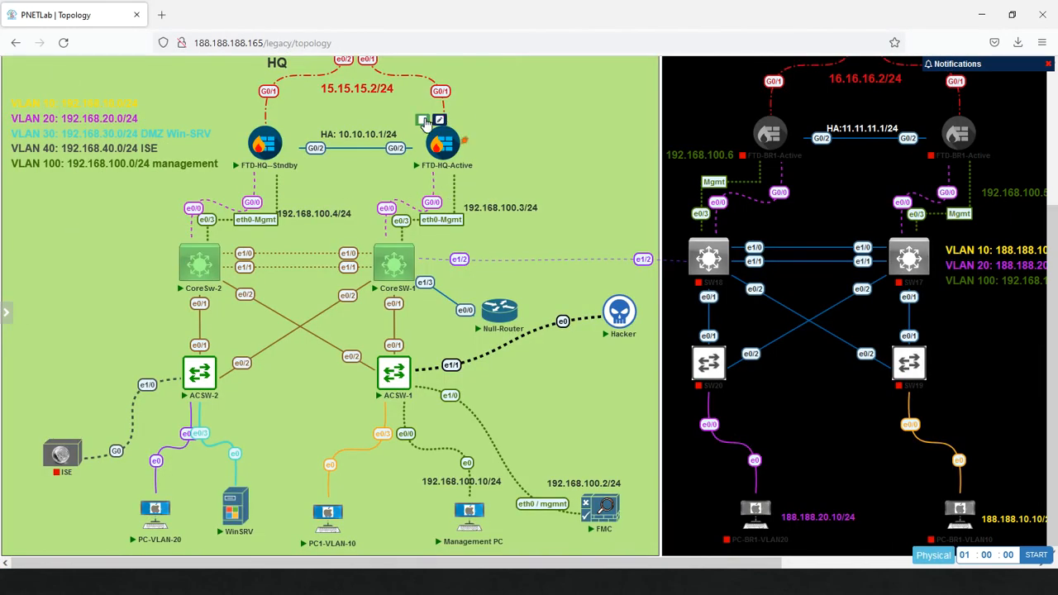
pyautogui.click(424, 122)
pyautogui.hotkey('alt', 'Tab')
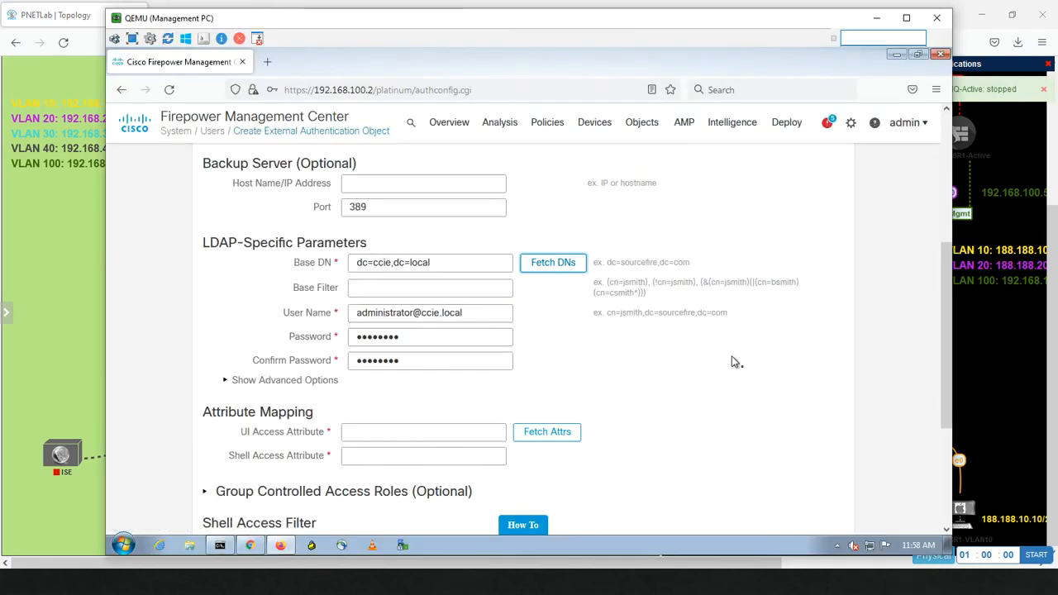
pyautogui.moveTo(951, 291); pyautogui.dragTo(944, 394)
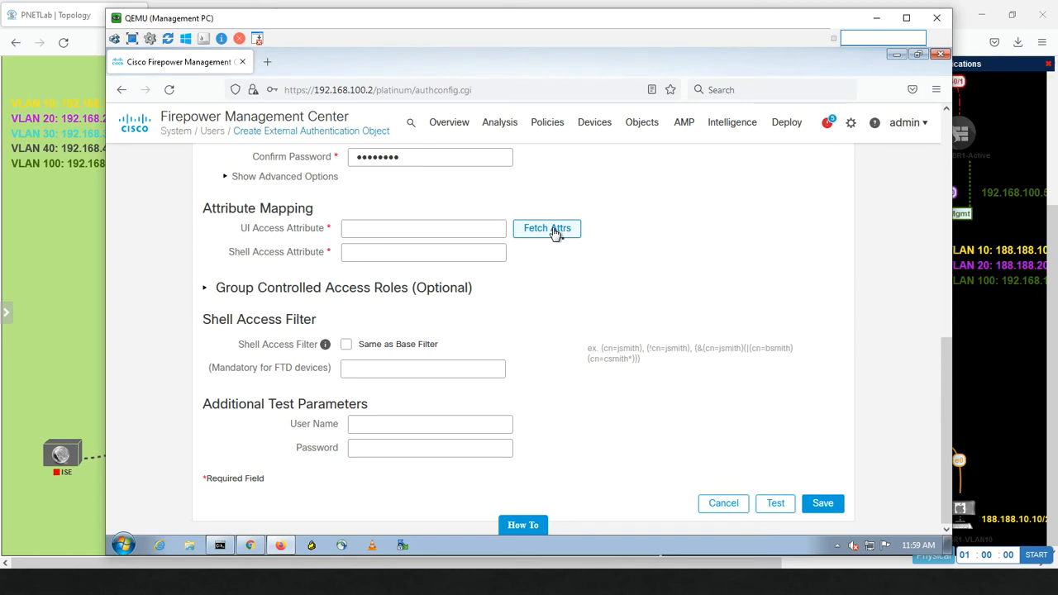
# Step: Fetch the directory attributes and set the UI Access Attribute to sAMAccountName
pyautogui.click(555, 232)
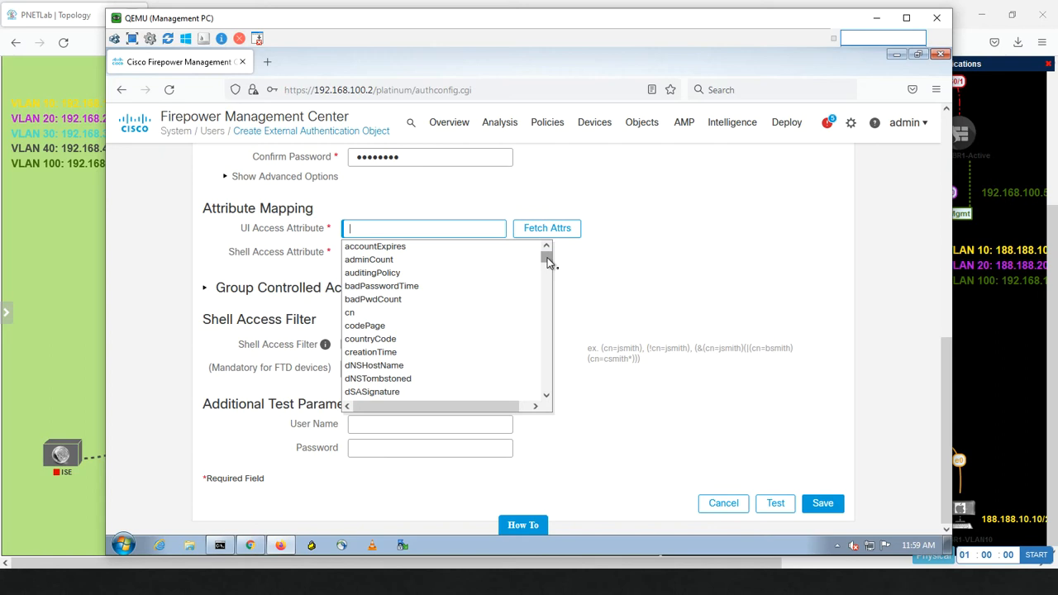
pyautogui.moveTo(546, 259); pyautogui.dragTo(544, 378)
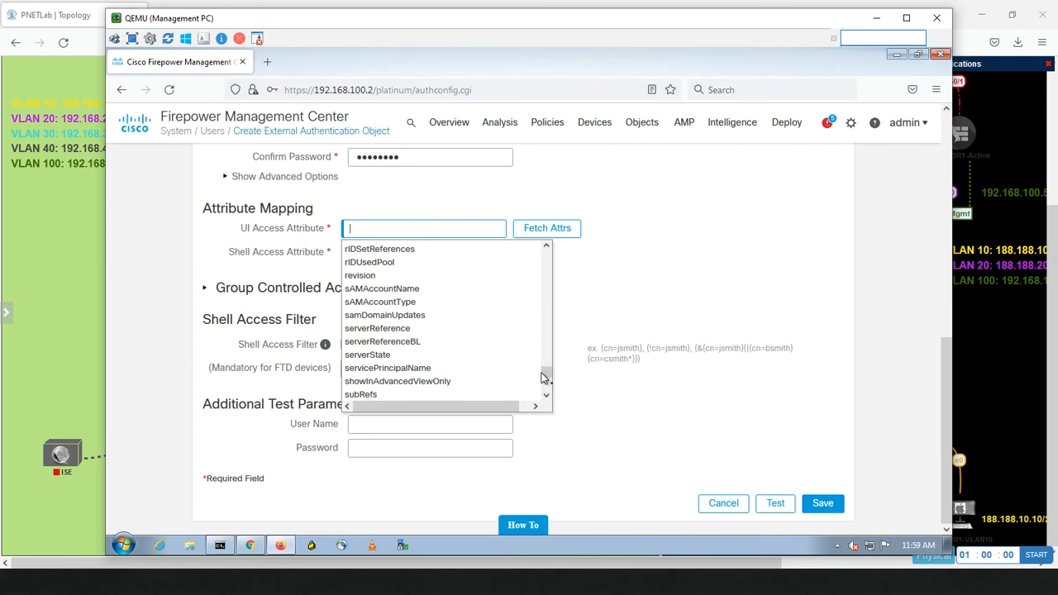
pyautogui.click(463, 296)
pyautogui.click(468, 254)
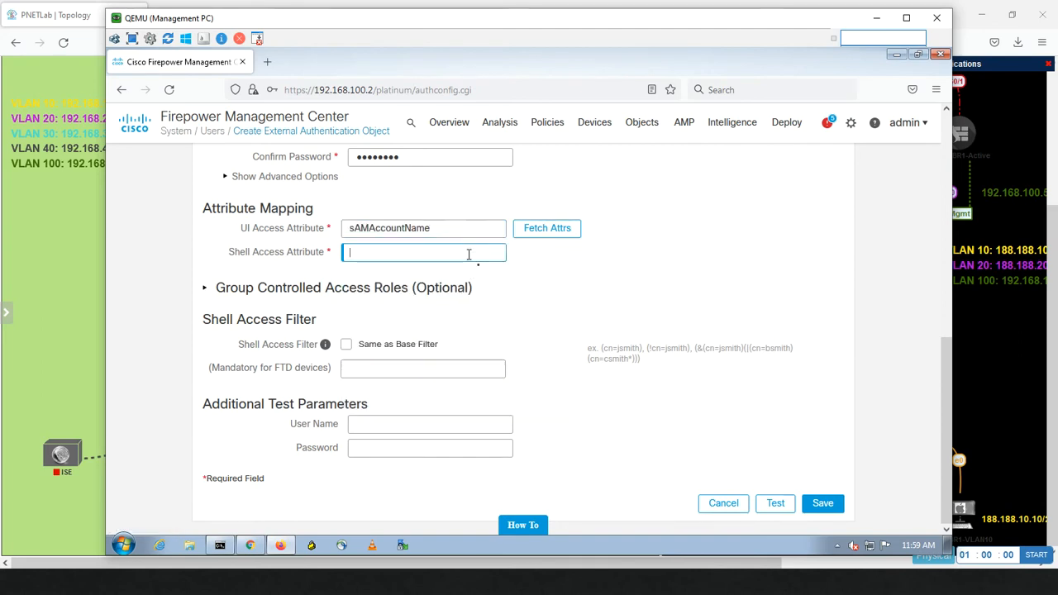
pyautogui.click(533, 234)
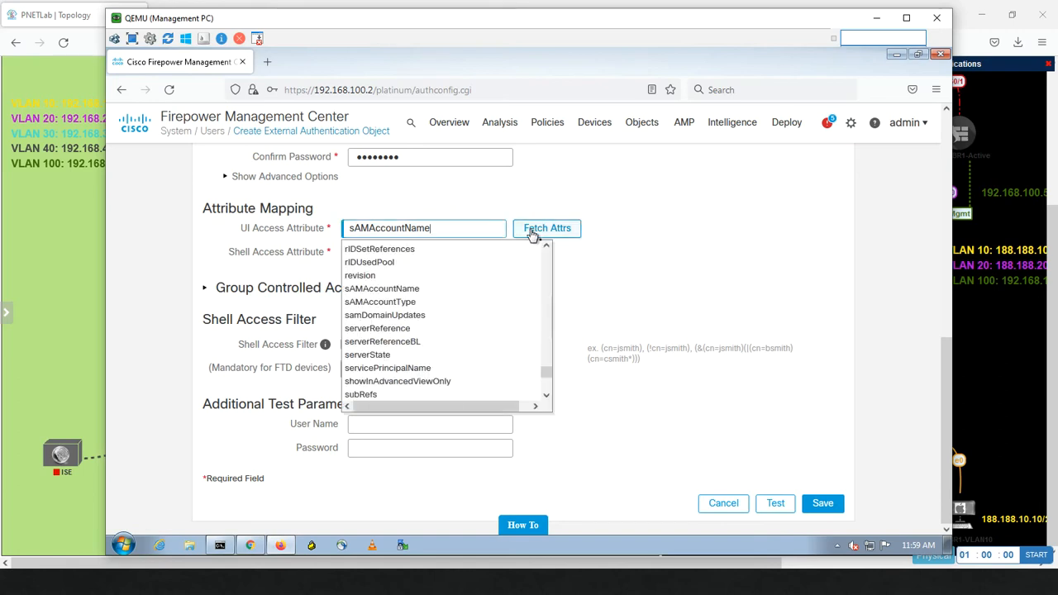
pyautogui.click(442, 303)
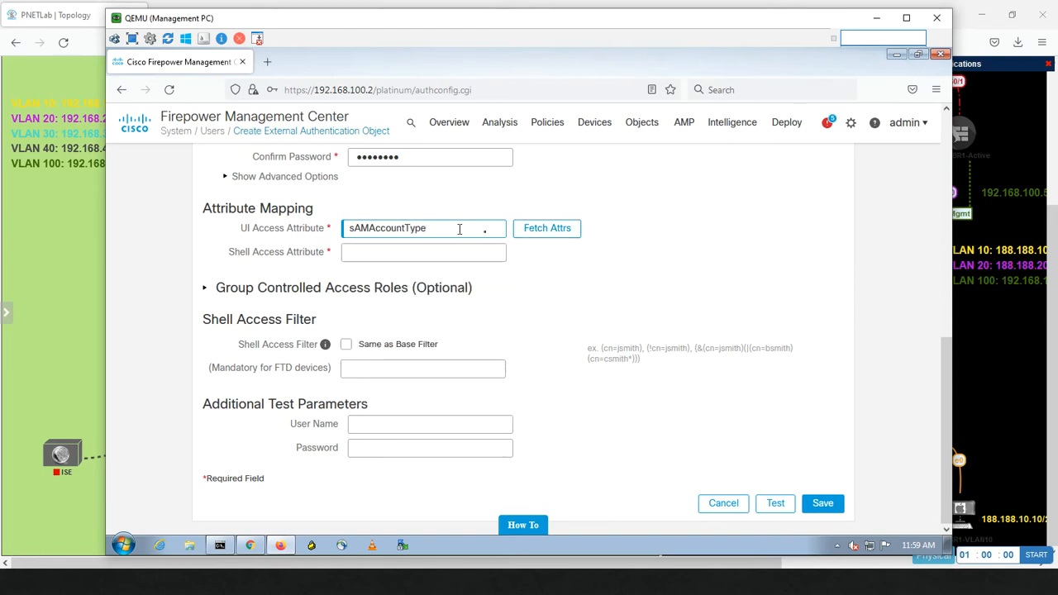
pyautogui.click(536, 234)
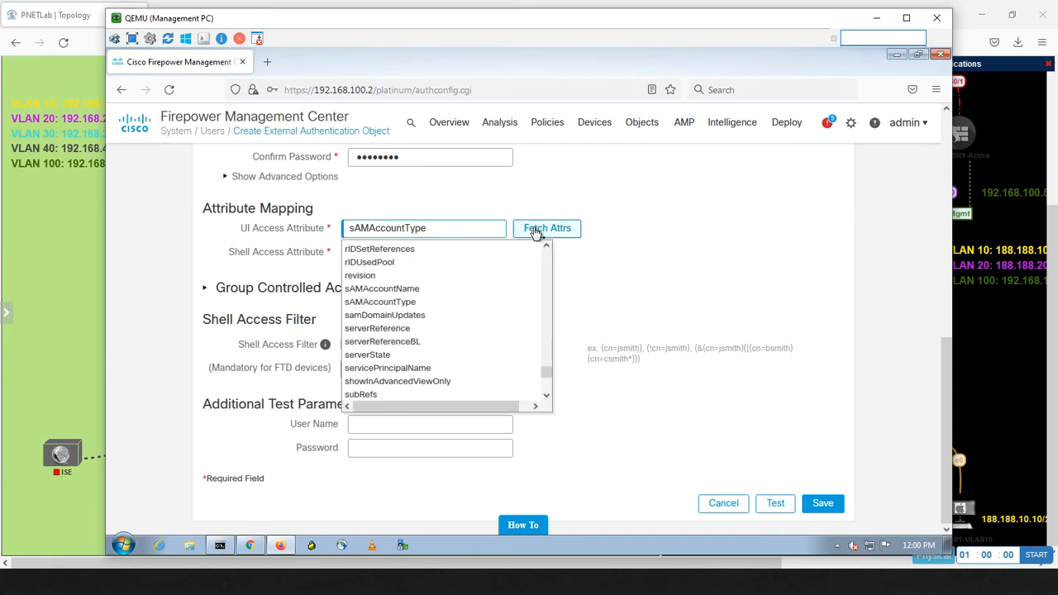
pyautogui.click(427, 289)
# Step: Enter sAMAccountType as the Shell Access Attribute by copying and editing sAMAccountName
pyautogui.click(405, 251)
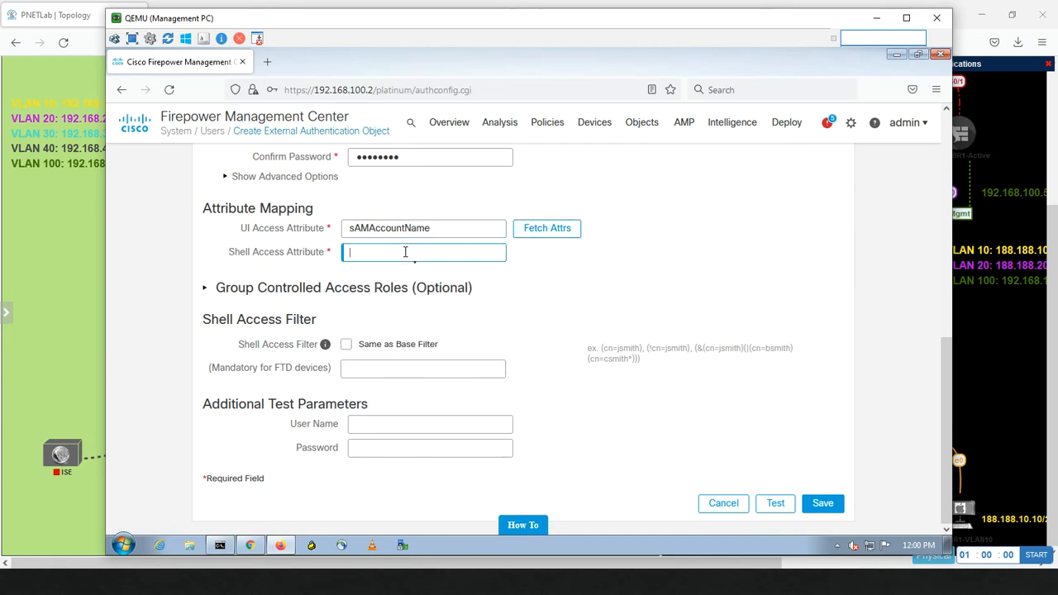
pyautogui.click(538, 231)
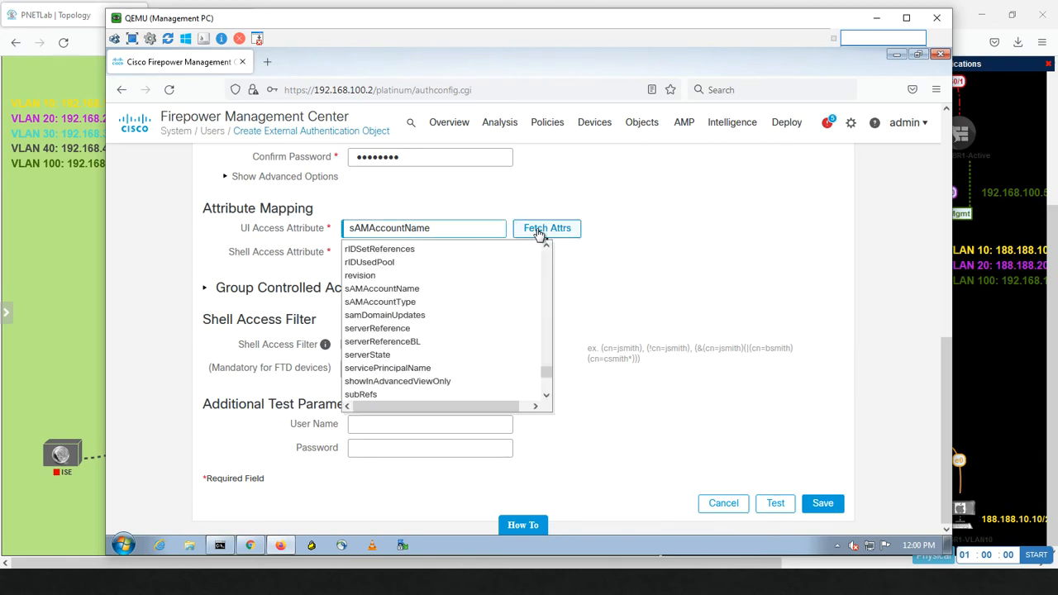
pyautogui.click(583, 301)
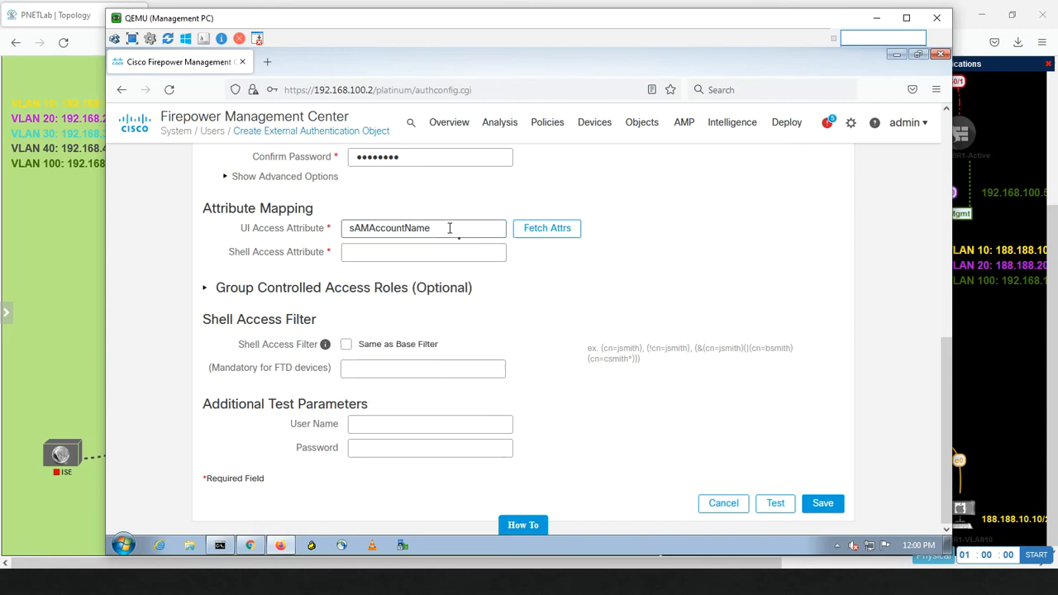
pyautogui.doubleClick(450, 228)
pyautogui.hotkey('ctrl', 'c')
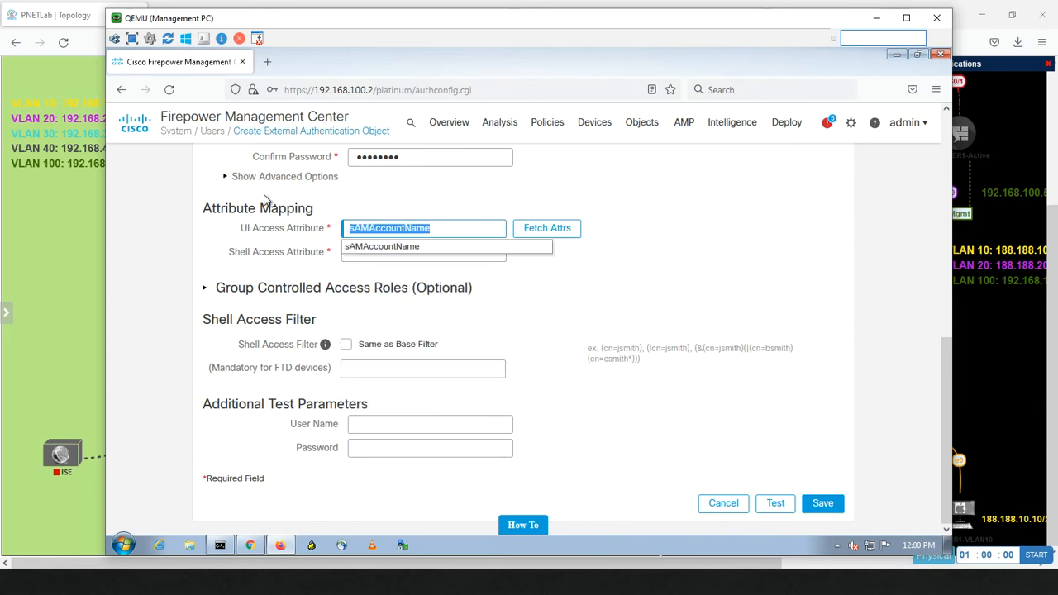
pyautogui.click(368, 252)
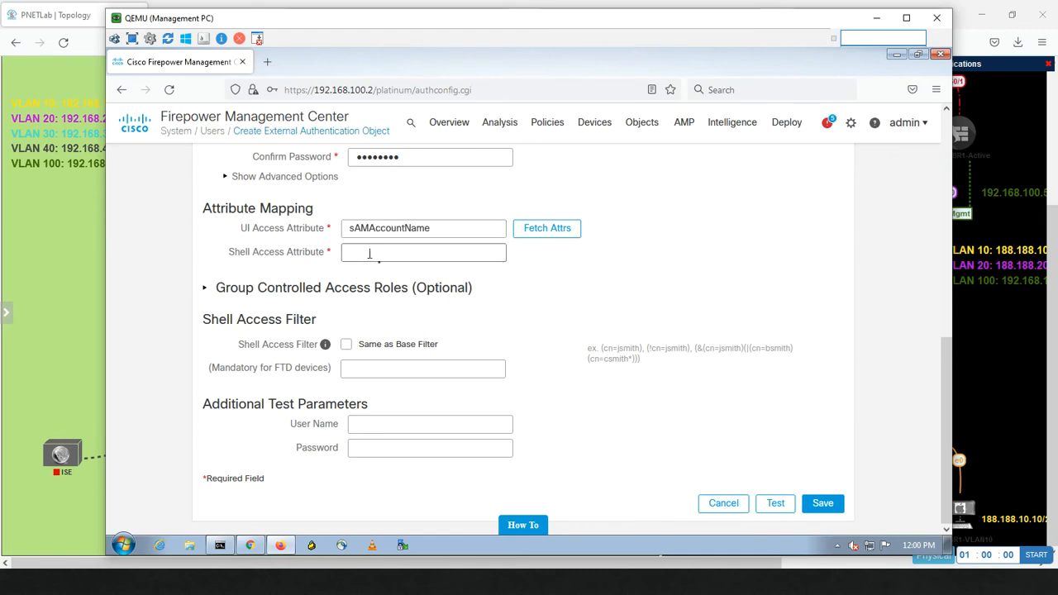
pyautogui.hotkey('ctrl', 'v')
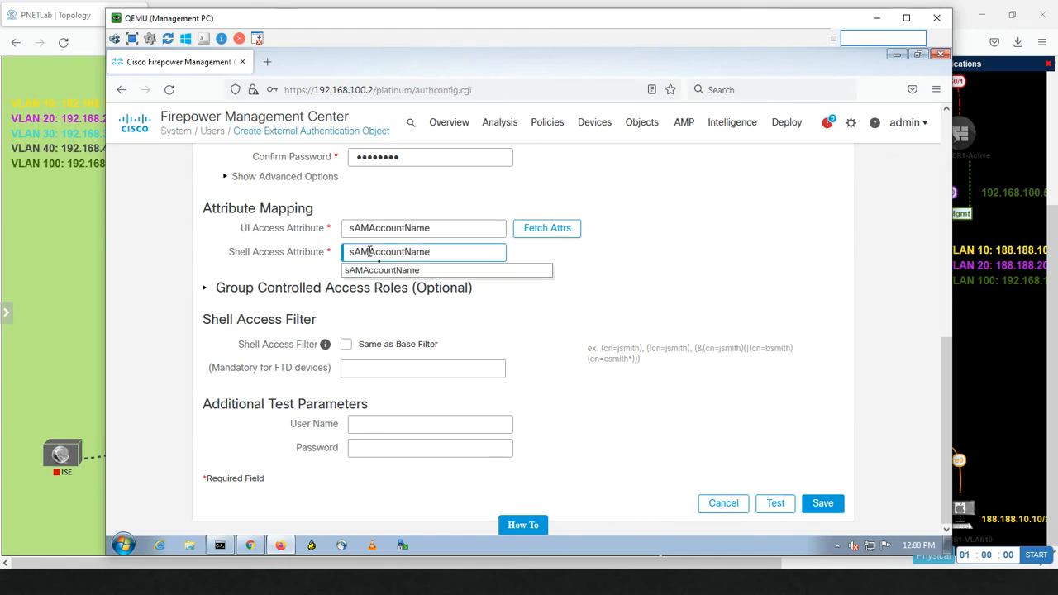
pyautogui.press('BackSpace')
pyautogui.press('BackSpace')
pyautogui.press('BackSpace')
pyautogui.press('BackSpace')
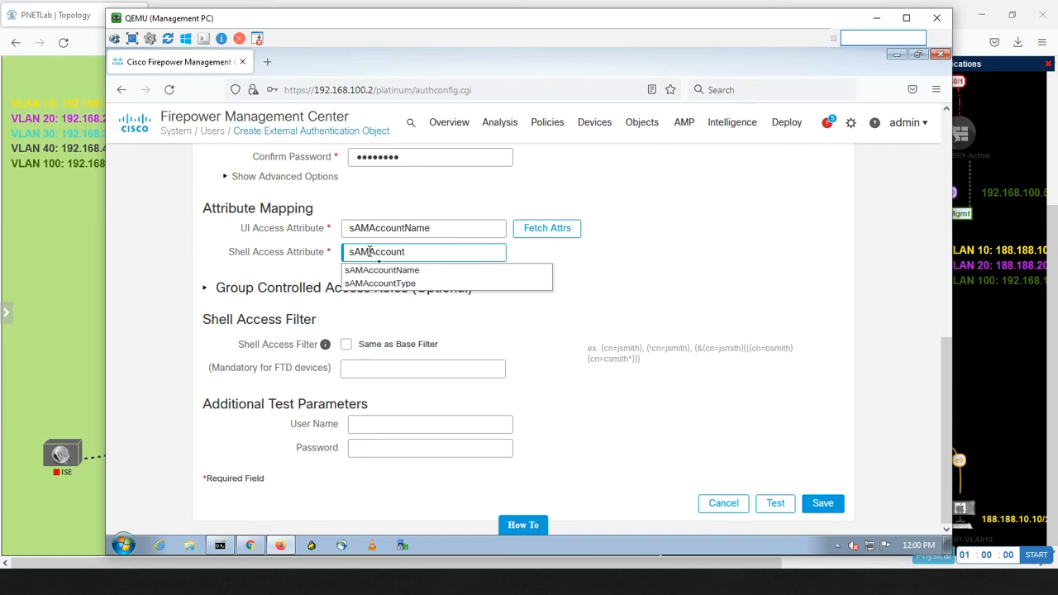
pyautogui.write('T')
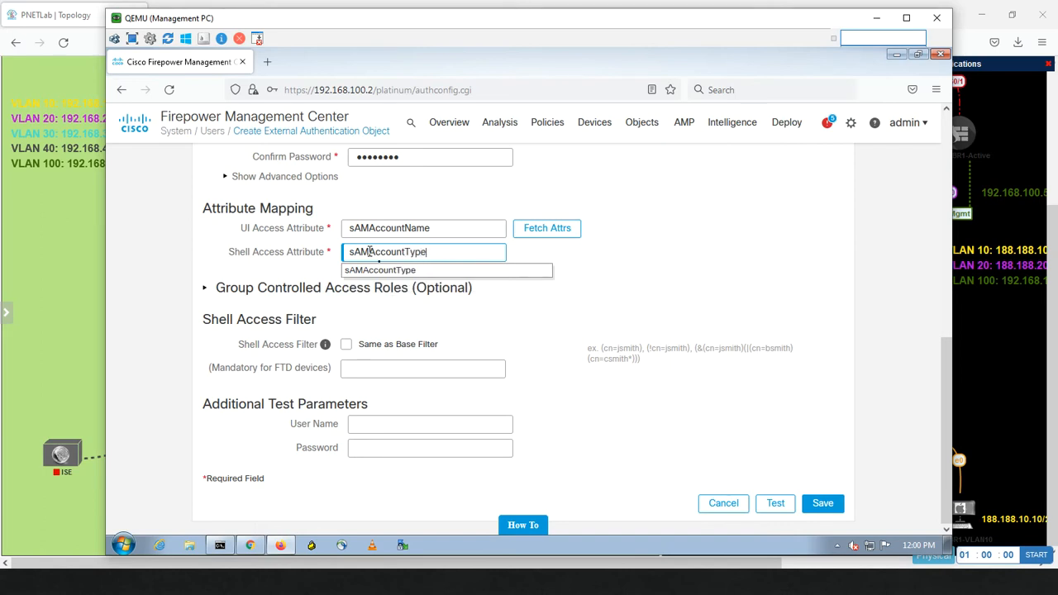
pyautogui.write('ype')
pyautogui.click(689, 260)
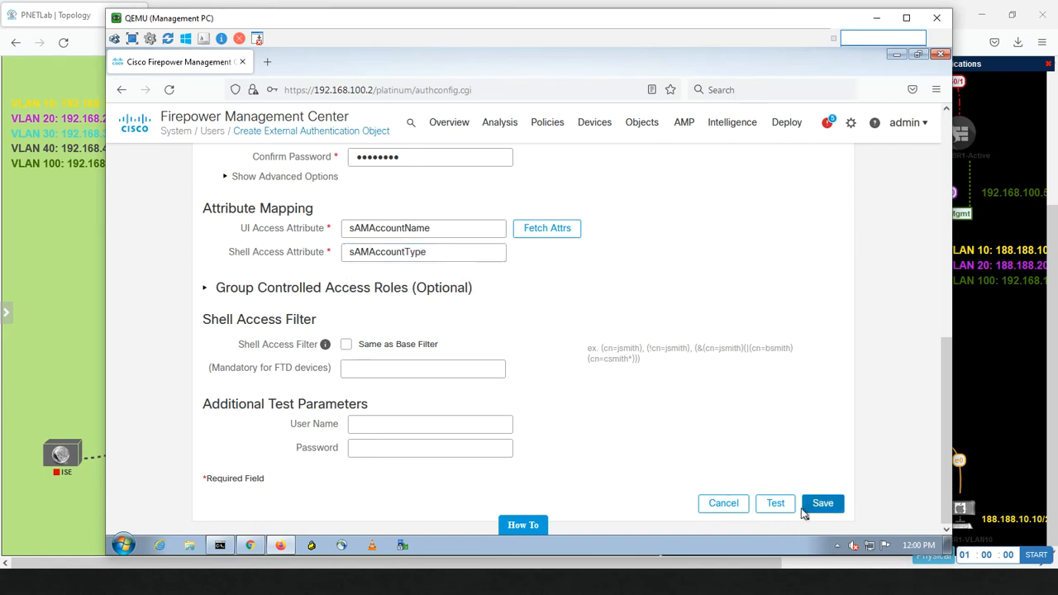
# Step: Test the LDAP connection, then save the Miaari object, declining Firefox's login-saving prompts
pyautogui.click(783, 507)
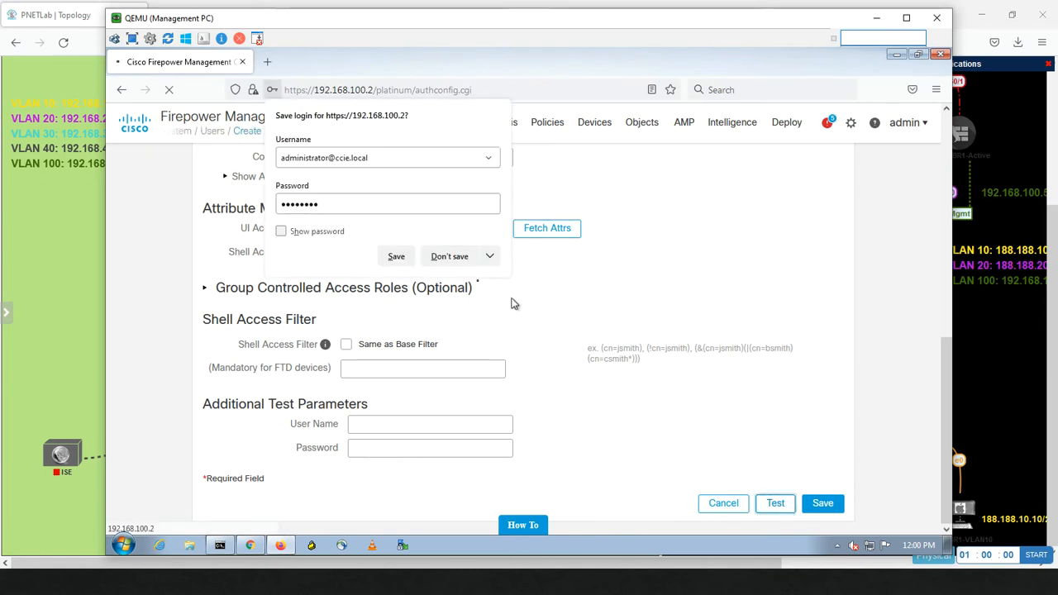
pyautogui.click(453, 257)
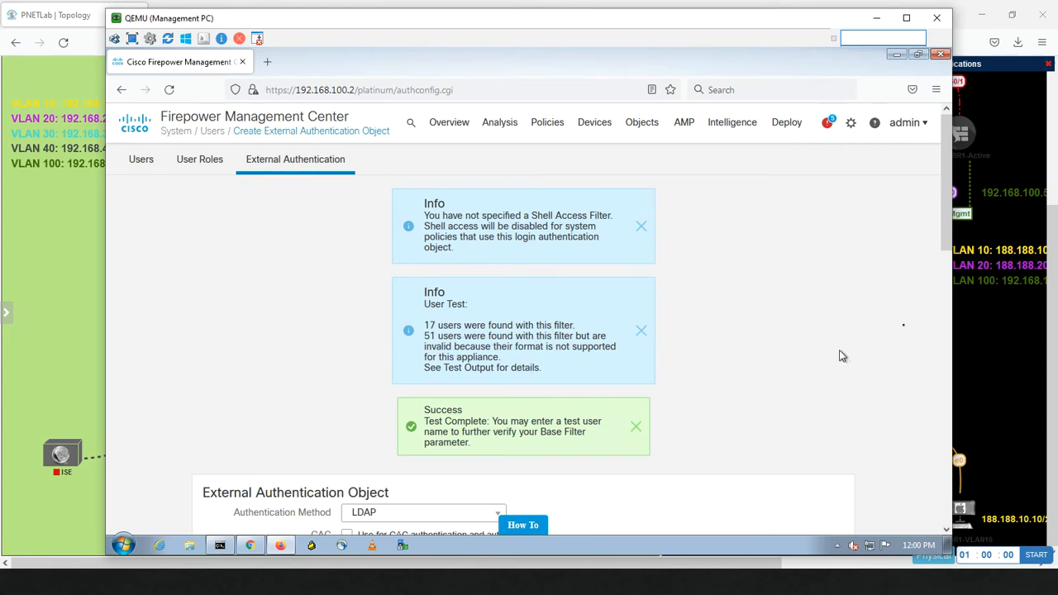
pyautogui.moveTo(947, 231); pyautogui.dragTo(937, 519)
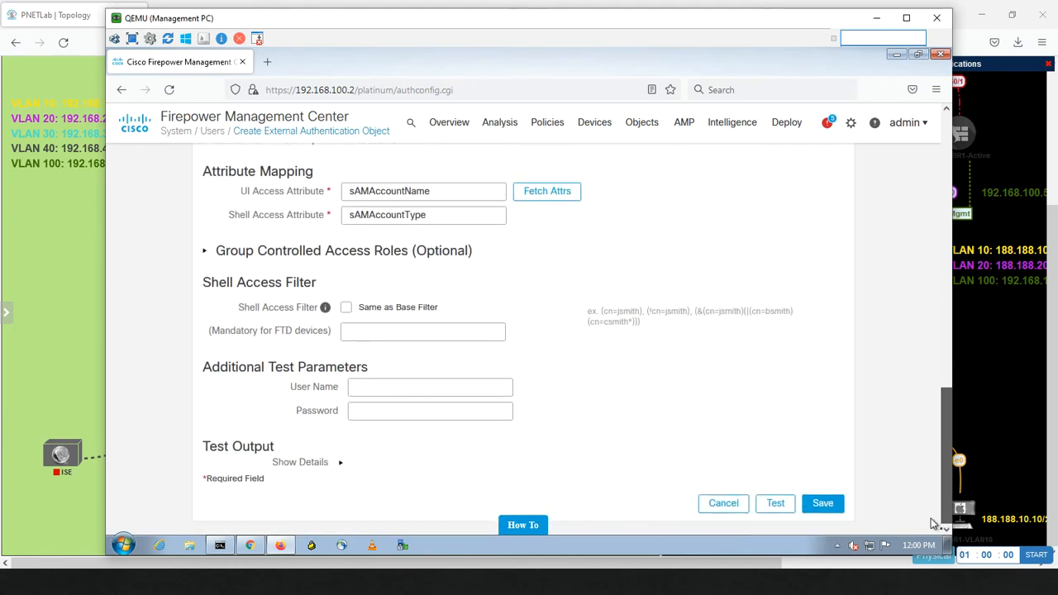
pyautogui.click(823, 504)
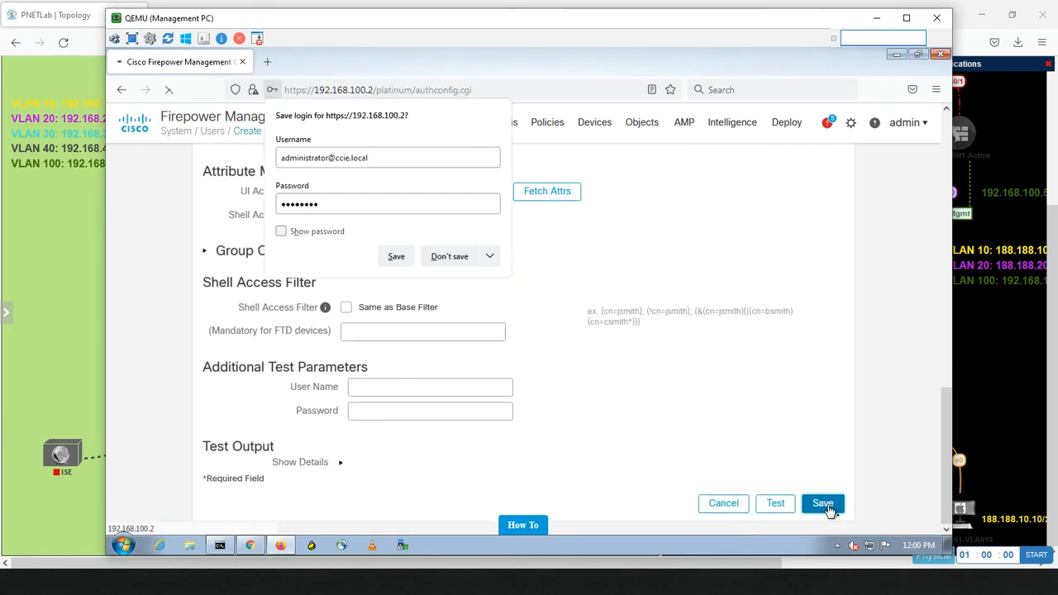
pyautogui.click(460, 261)
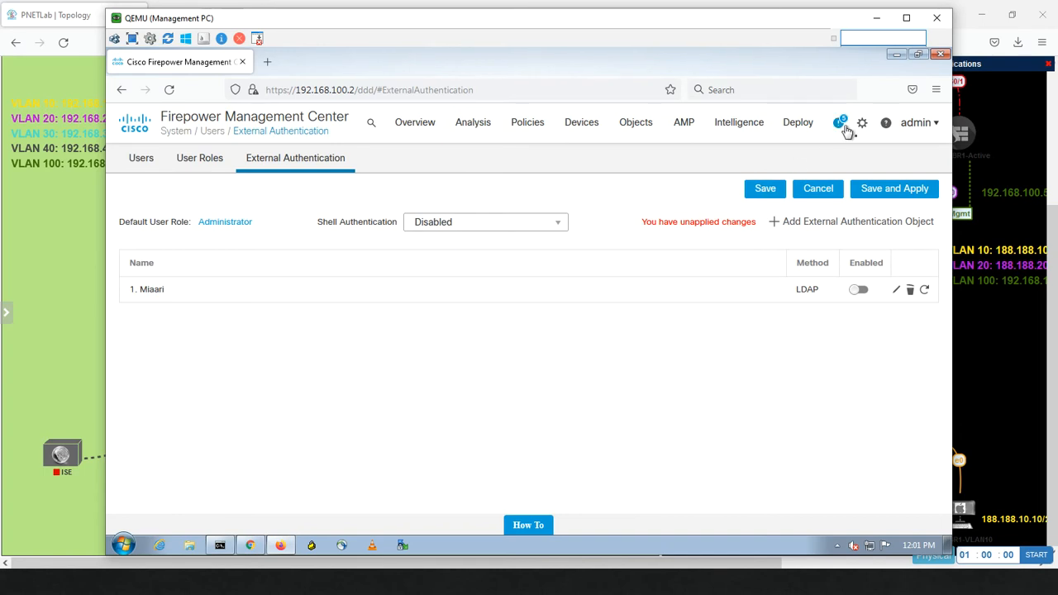
# Step: Open the Deployment page in a new tab and apply the external authentication changes to the domain
pyautogui.moveTo(806, 125)
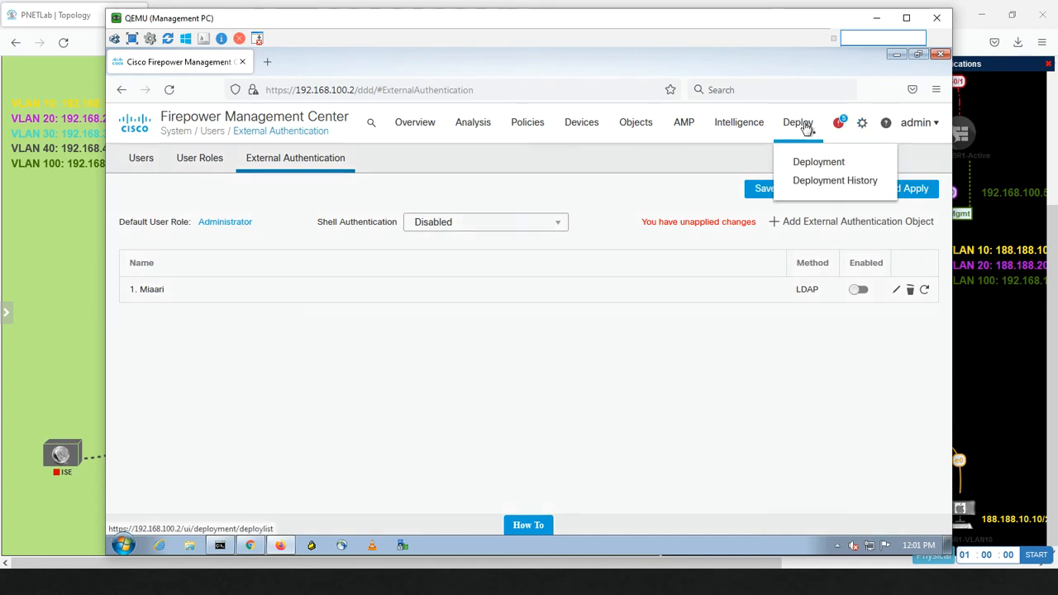
pyautogui.rightClick(806, 164)
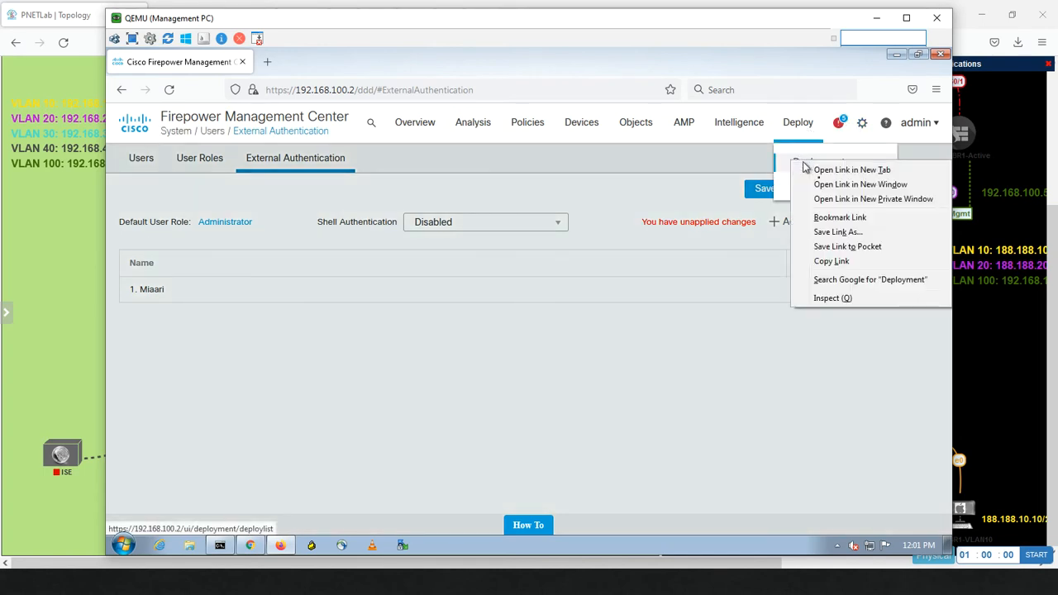
pyautogui.click(813, 170)
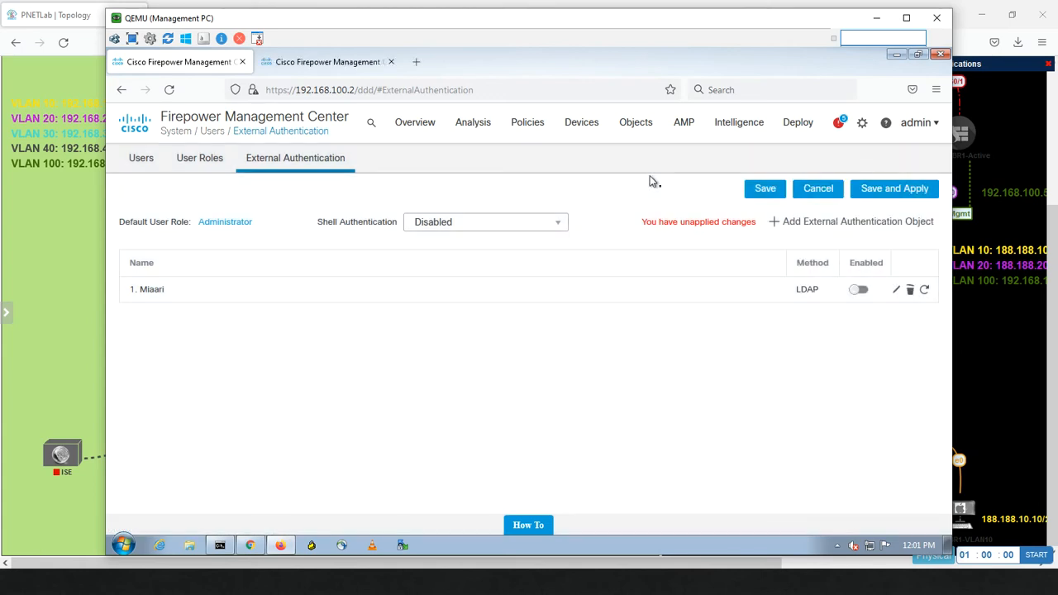
pyautogui.click(863, 191)
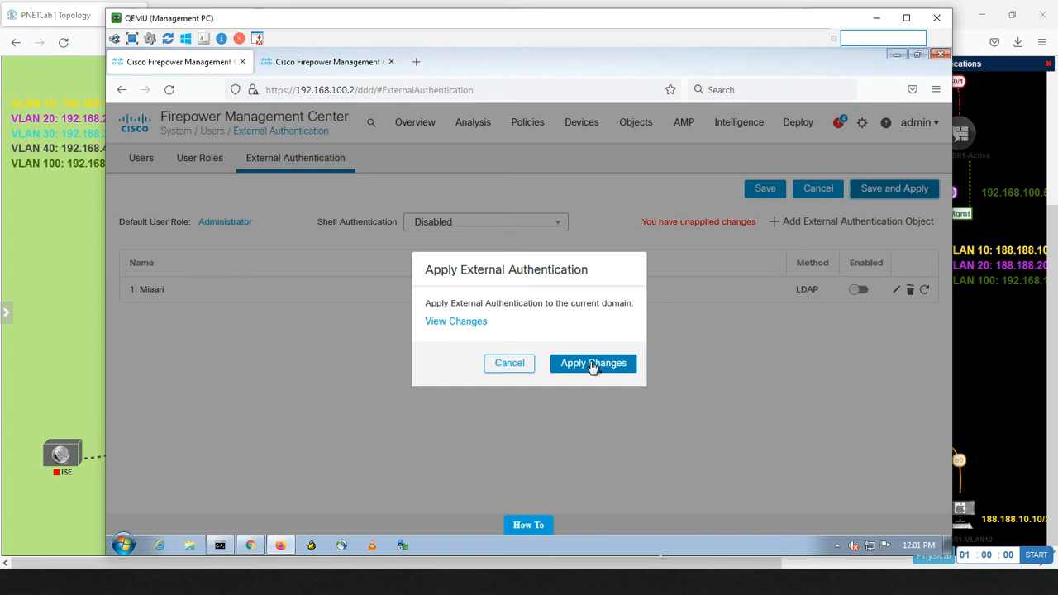
pyautogui.click(592, 365)
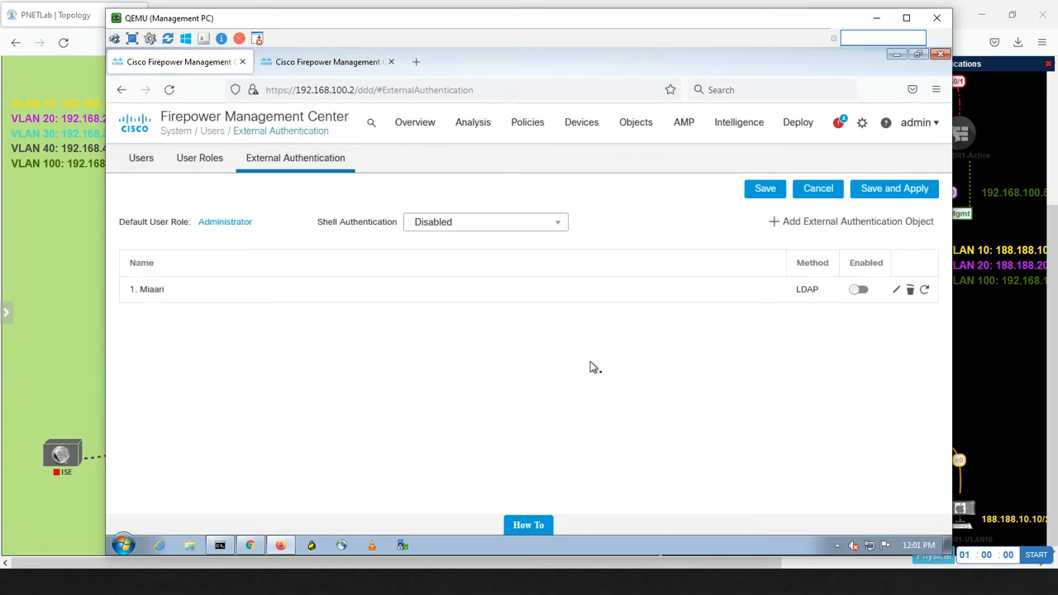
# Step: Enable the Miaari object and log out of the admin session in Chrome
pyautogui.click(862, 290)
pyautogui.click(251, 548)
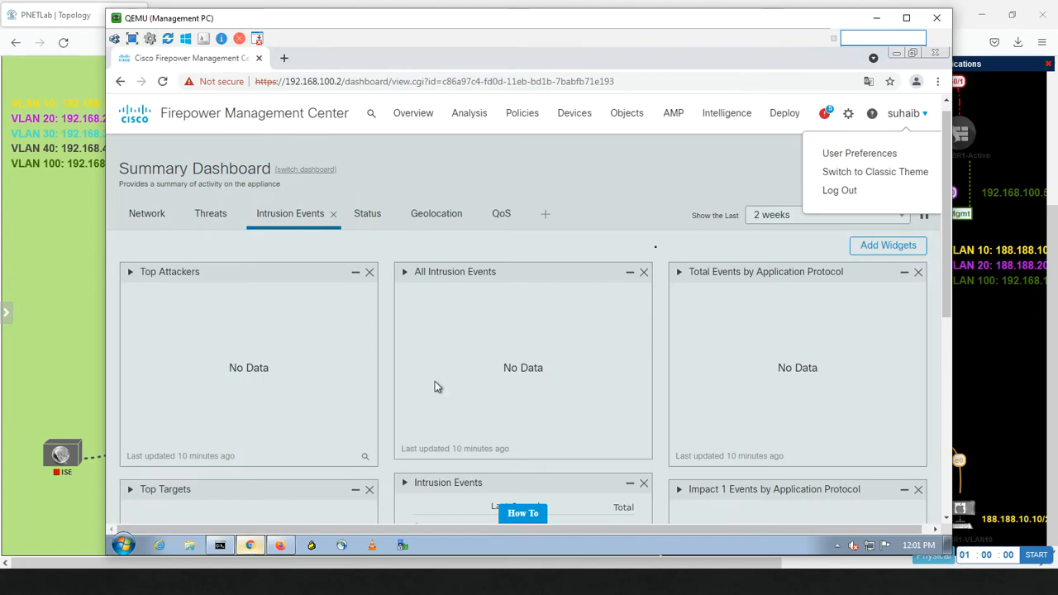
pyautogui.click(851, 192)
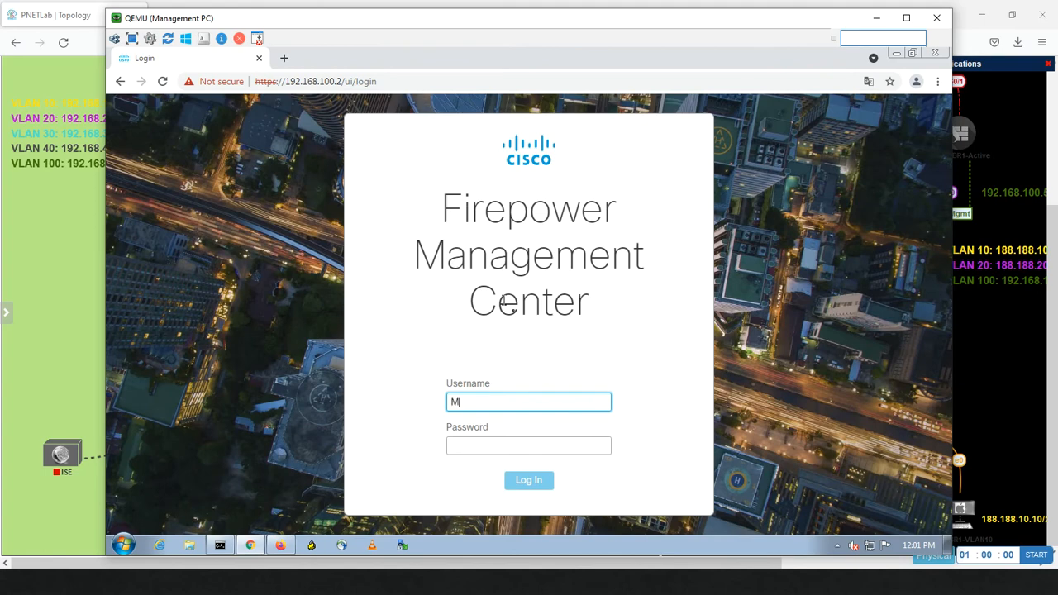
# Step: Sign in with the LDAP user's username and password and accept the login banner
pyautogui.write('iaari')
pyautogui.press('Tab')
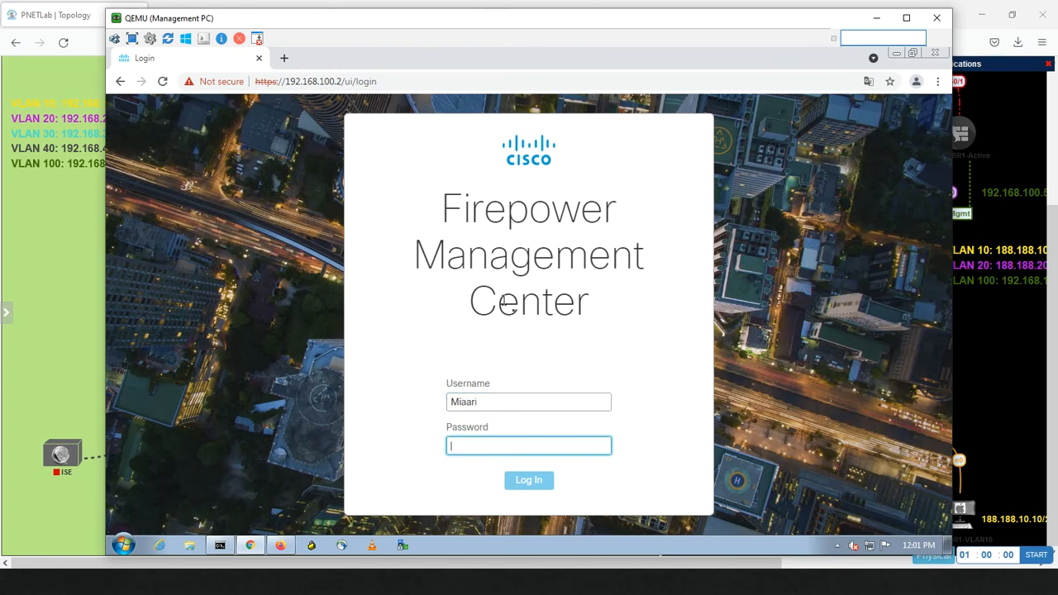
pyautogui.write('***')
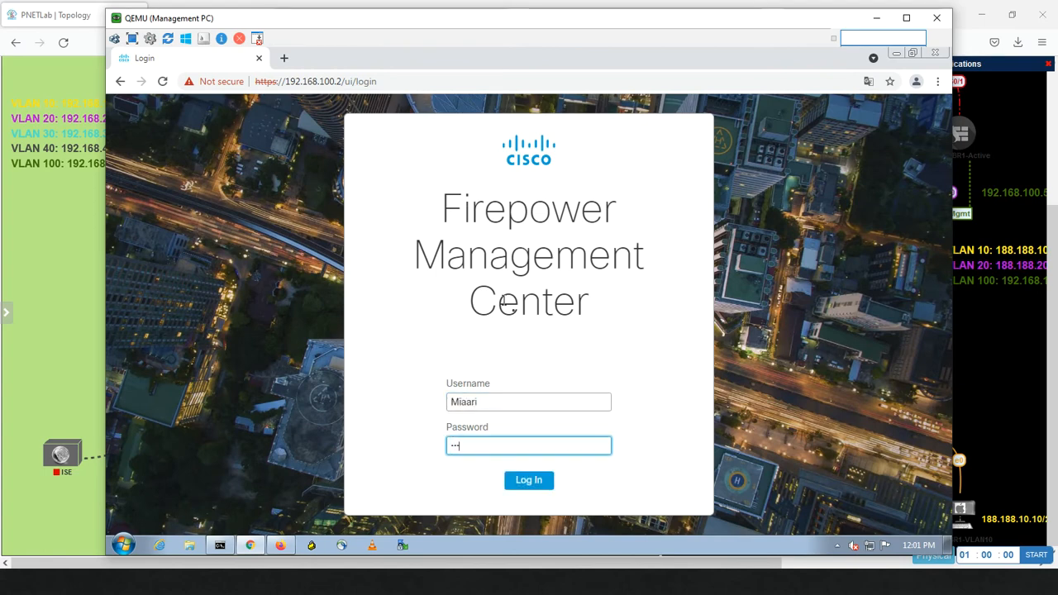
pyautogui.press('Return')
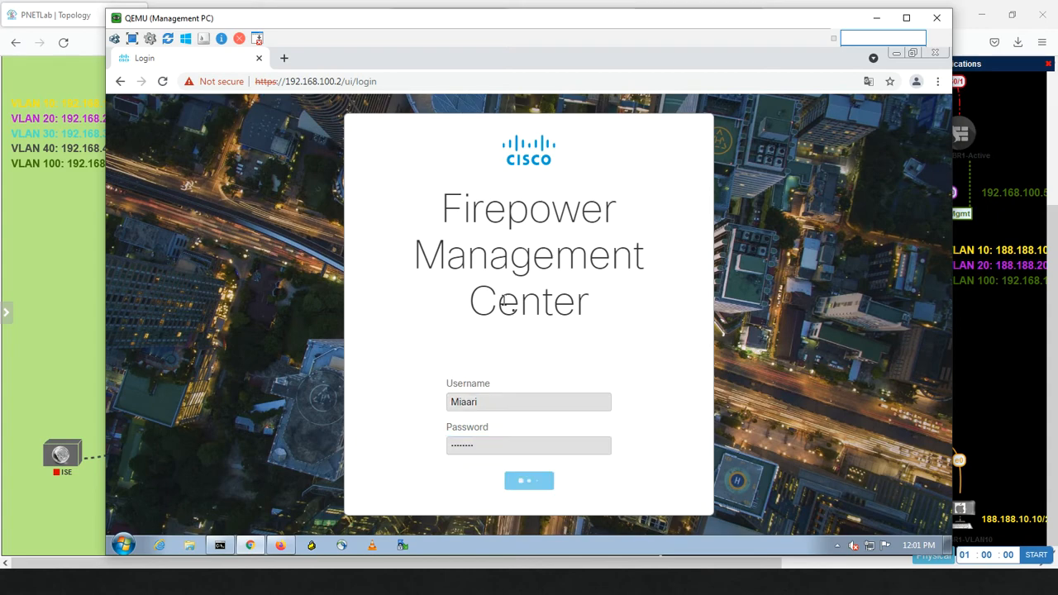
pyautogui.click(709, 370)
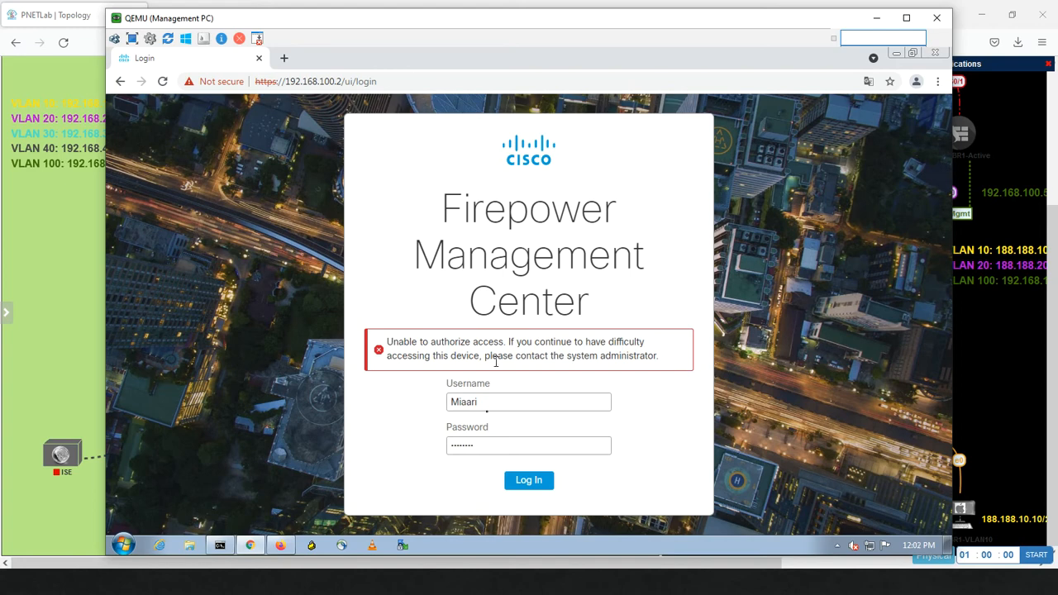
pyautogui.click(508, 445)
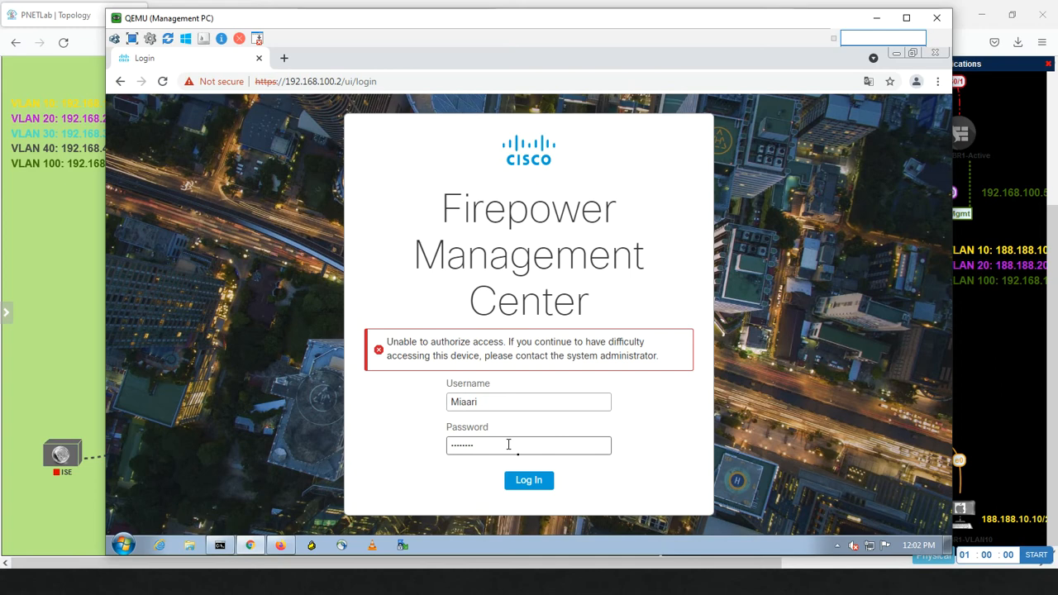
# Step: Back in Firefox, reopen the Miaari object's settings for editing, choosing Leave page
pyautogui.click(282, 547)
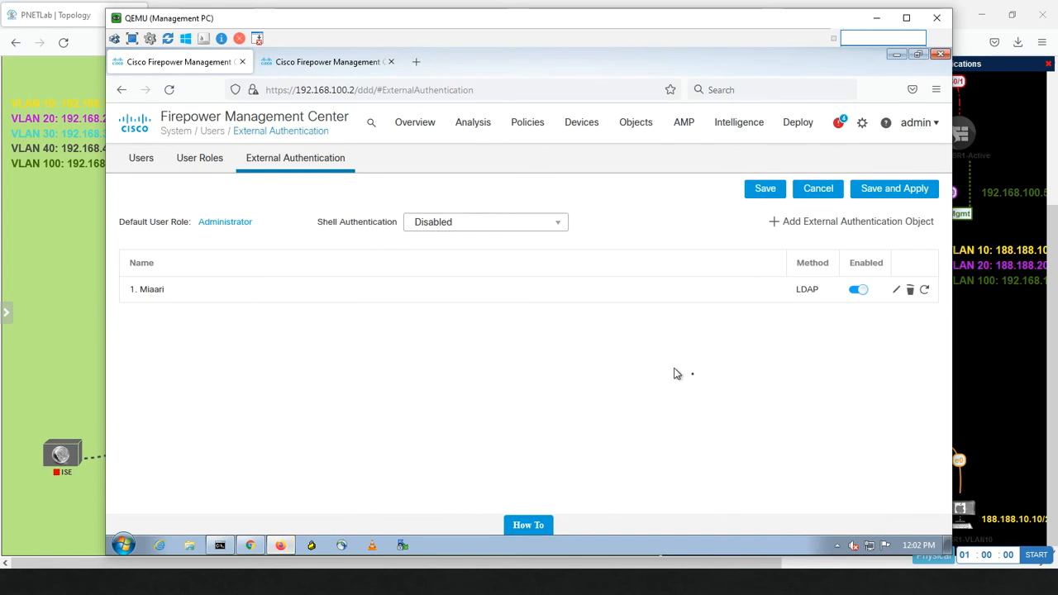
pyautogui.click(898, 292)
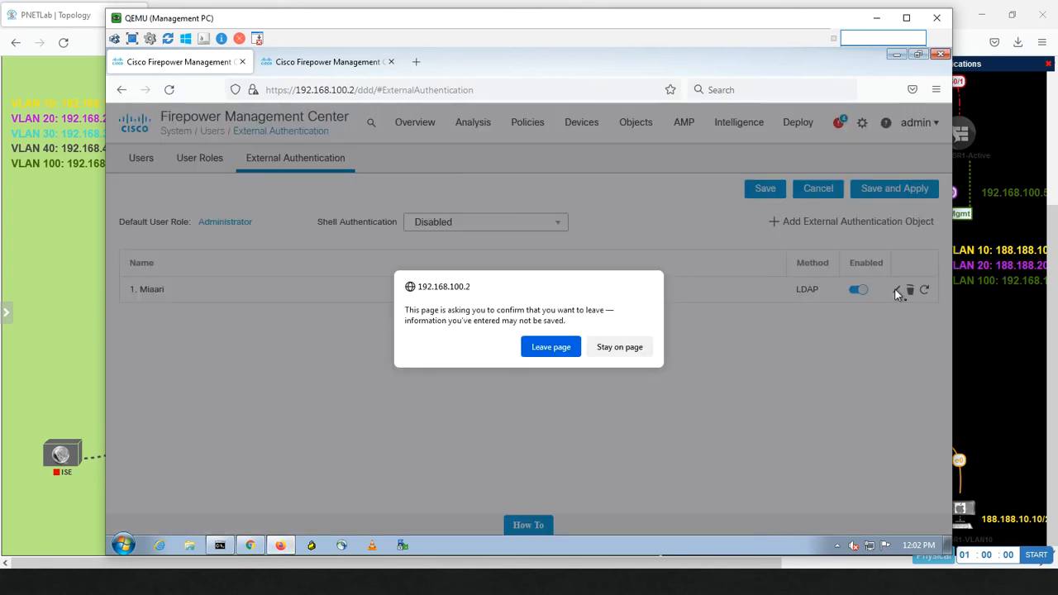
pyautogui.click(614, 349)
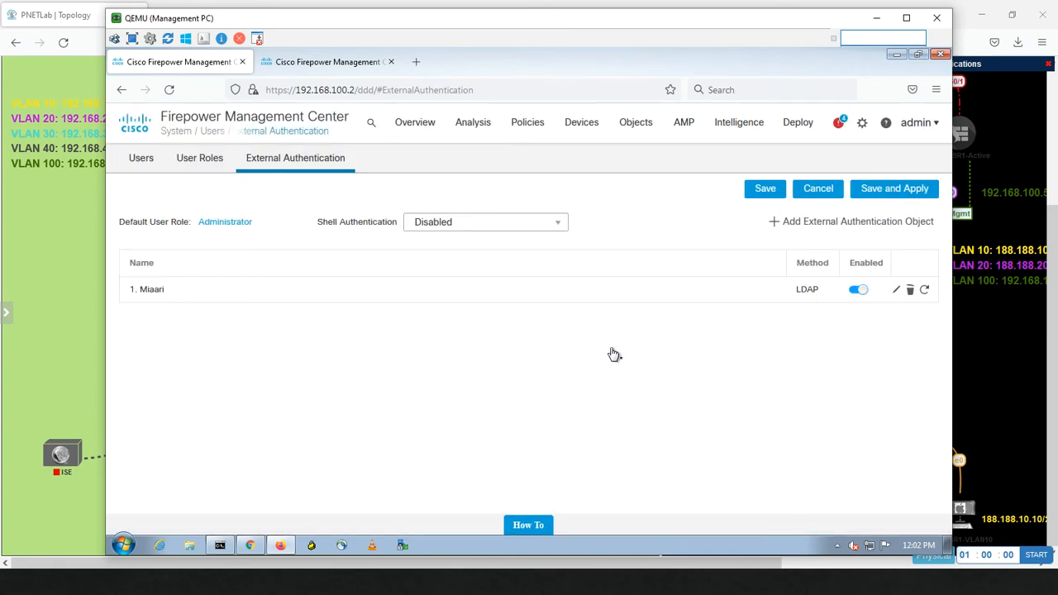
pyautogui.click(897, 291)
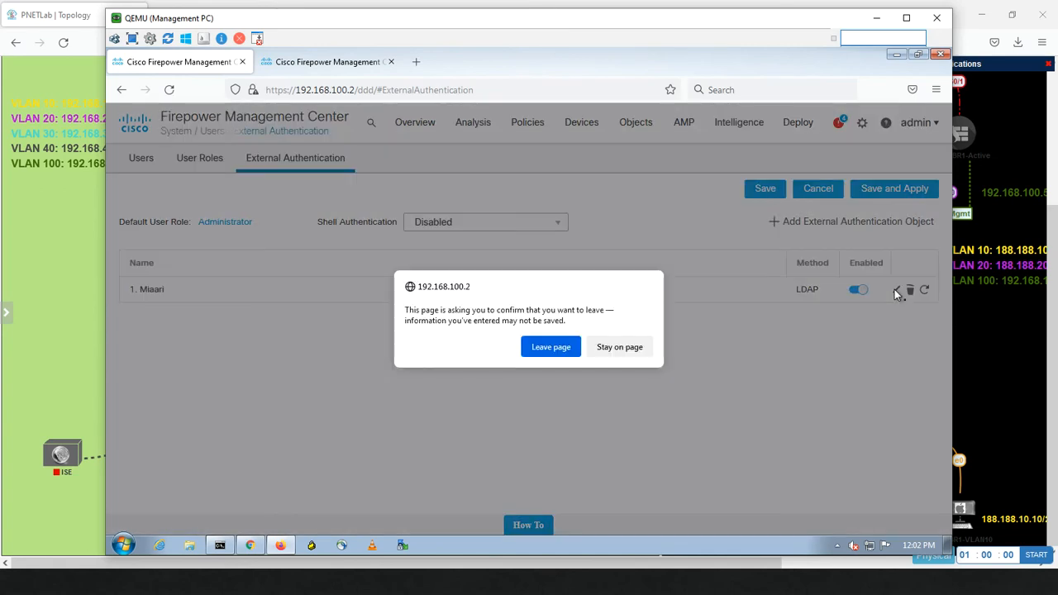
pyautogui.click(560, 350)
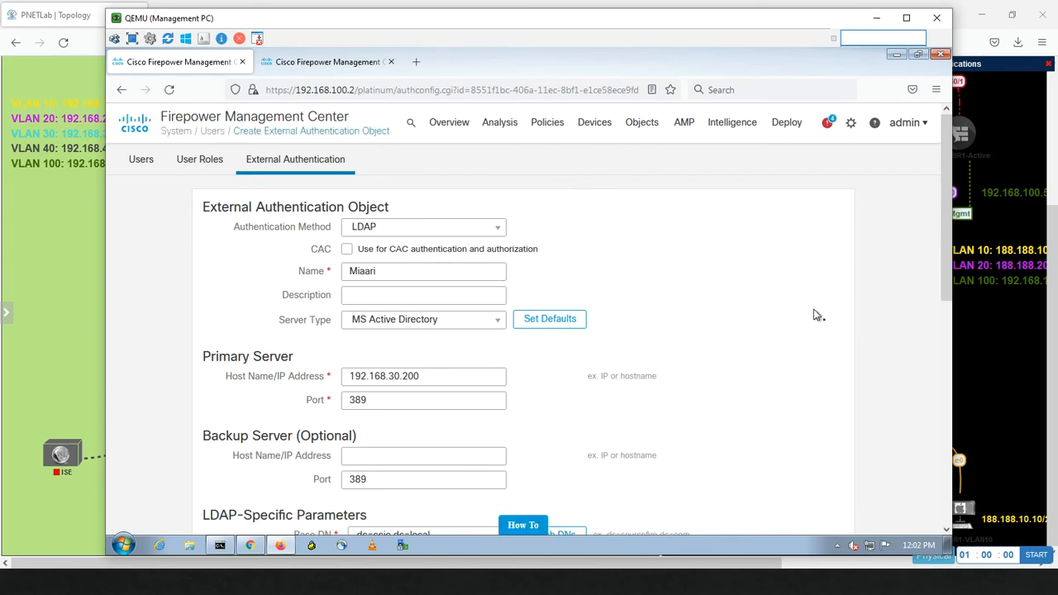
# Step: Fetch the base DNs from the server and choose DC=CCIE,DC=LOCAL as Base DN
pyautogui.moveTo(947, 269); pyautogui.dragTo(925, 384)
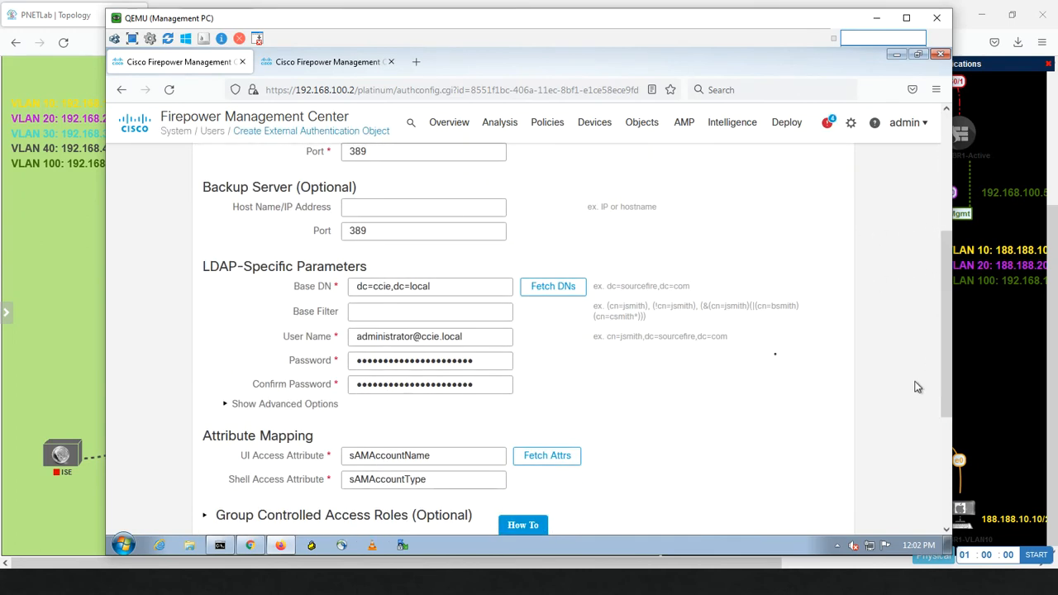
pyautogui.click(553, 287)
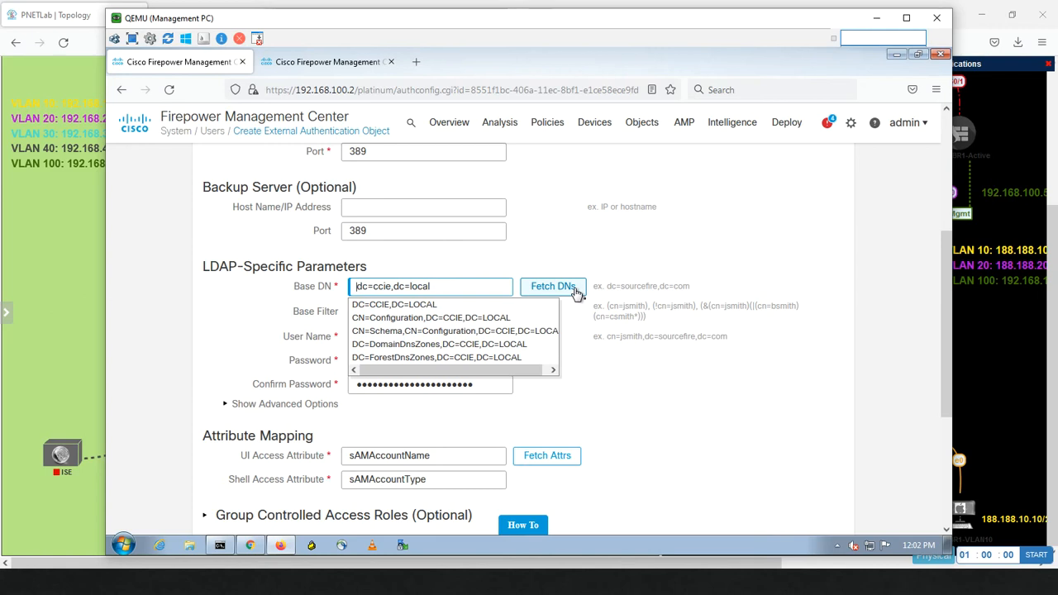
pyautogui.click(491, 304)
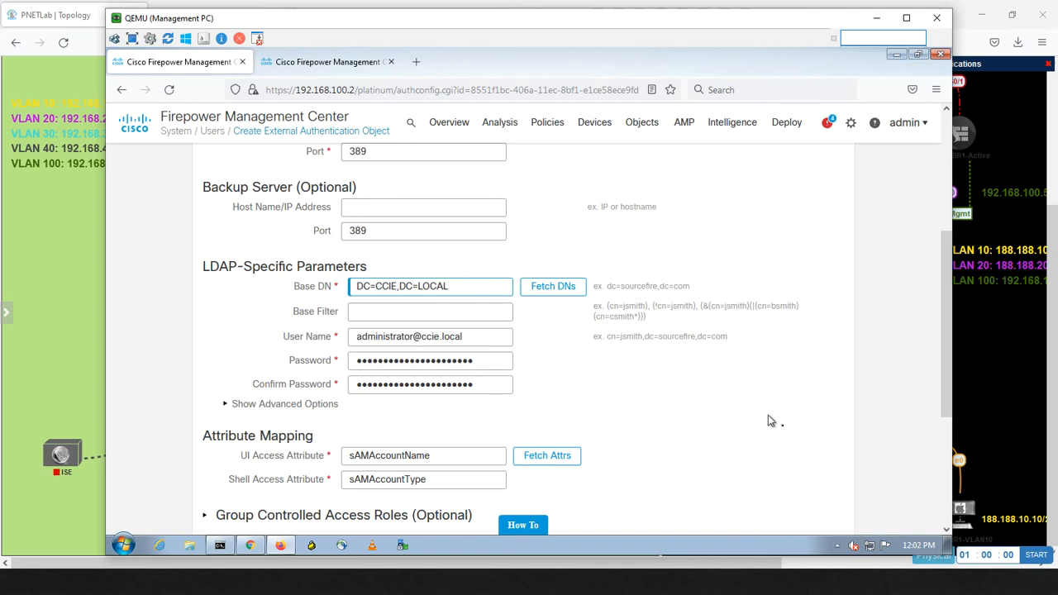
pyautogui.moveTo(945, 351); pyautogui.dragTo(939, 473)
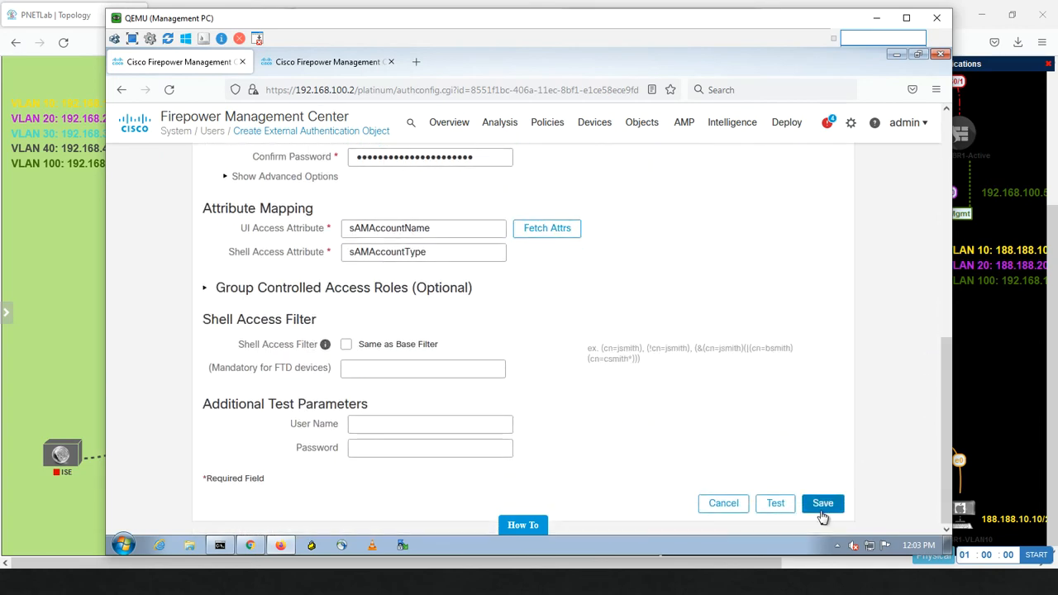
# Step: Save the edited Miaari object, enable it, and refresh its user database from the directory
pyautogui.click(814, 515)
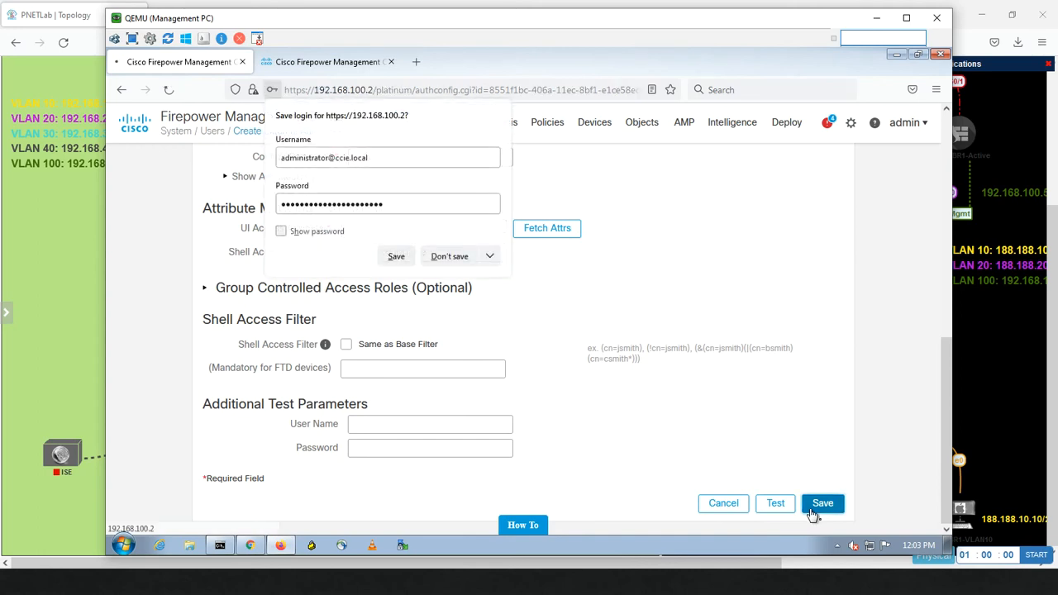
pyautogui.click(454, 258)
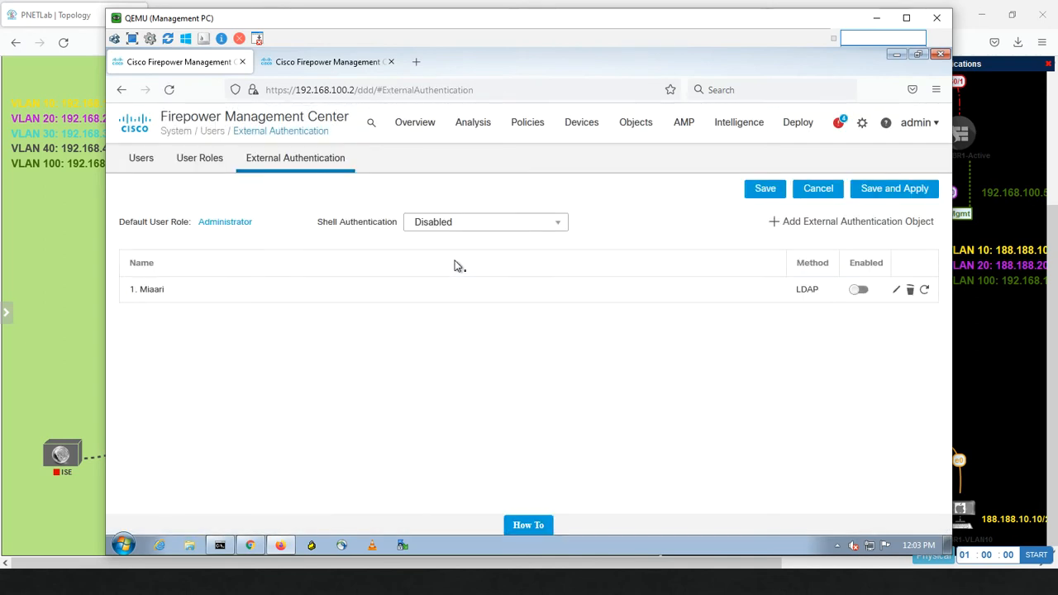
pyautogui.click(860, 291)
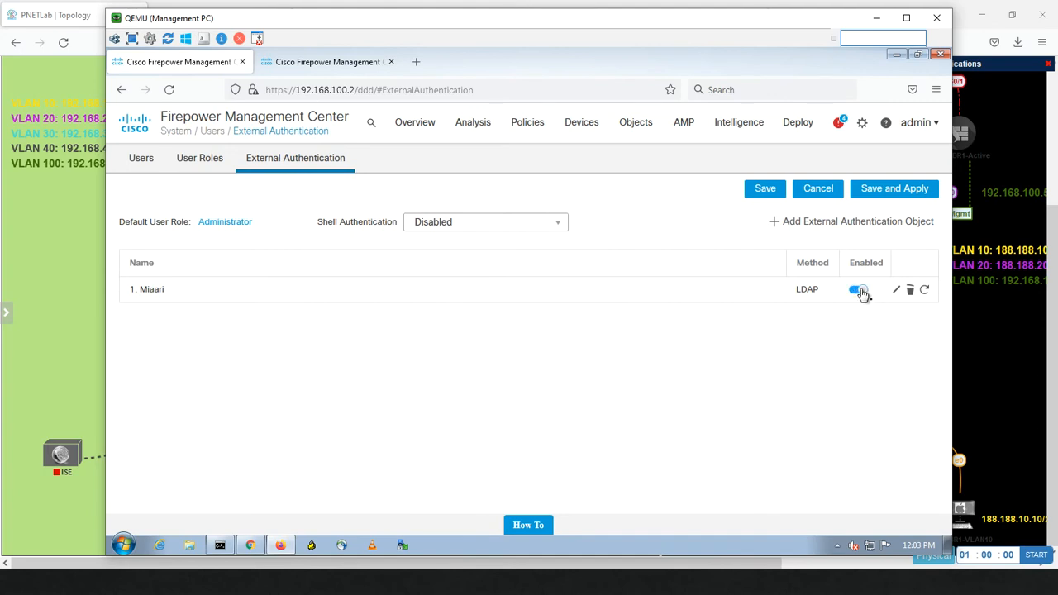
pyautogui.click(924, 289)
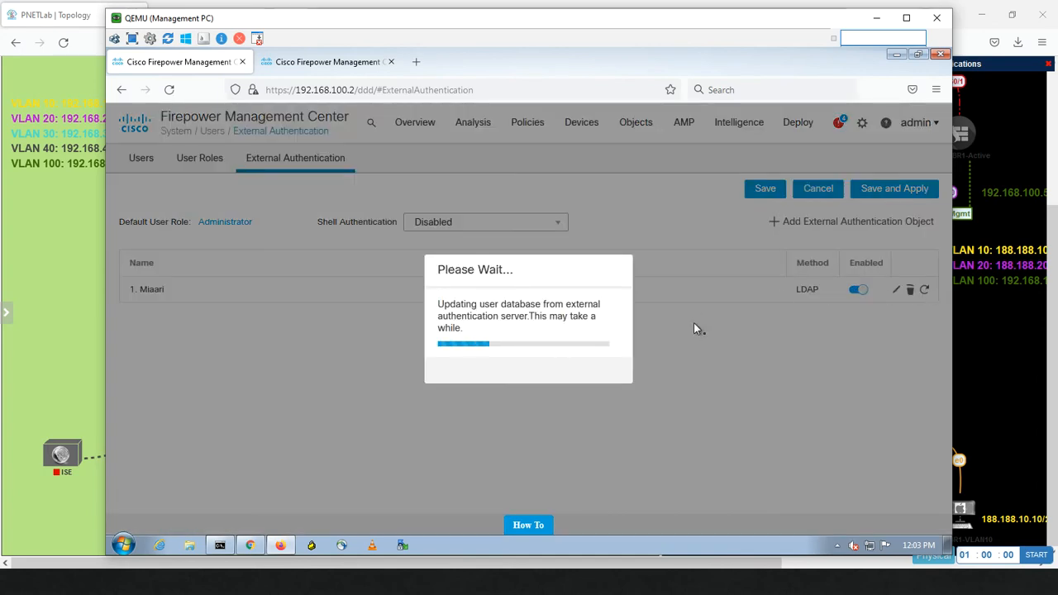
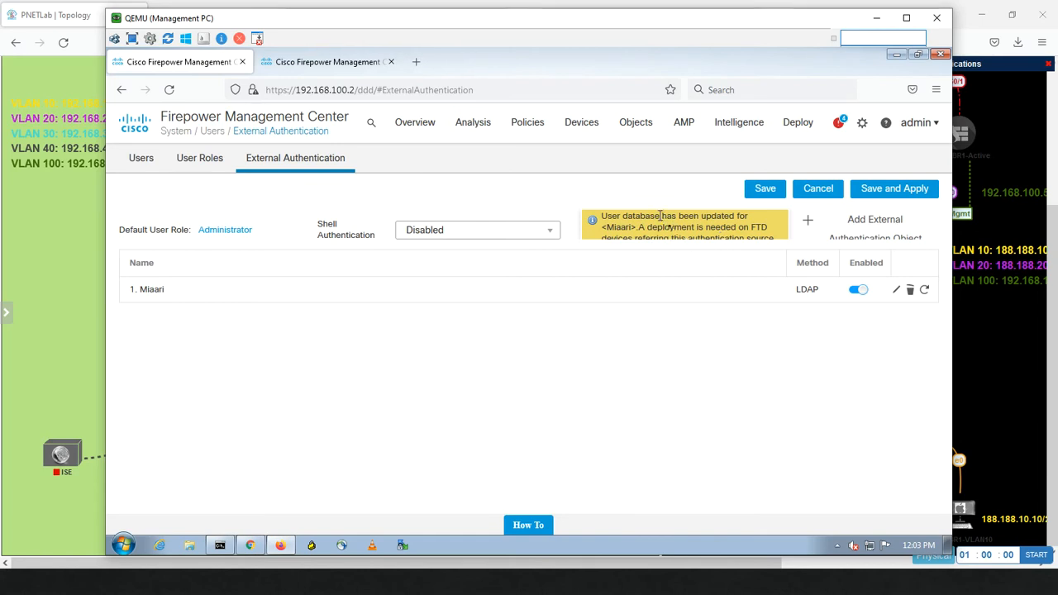
# Step: After checking the pending deployment, refresh the LDAP object's user database, which reports it is already up to date
pyautogui.click(354, 67)
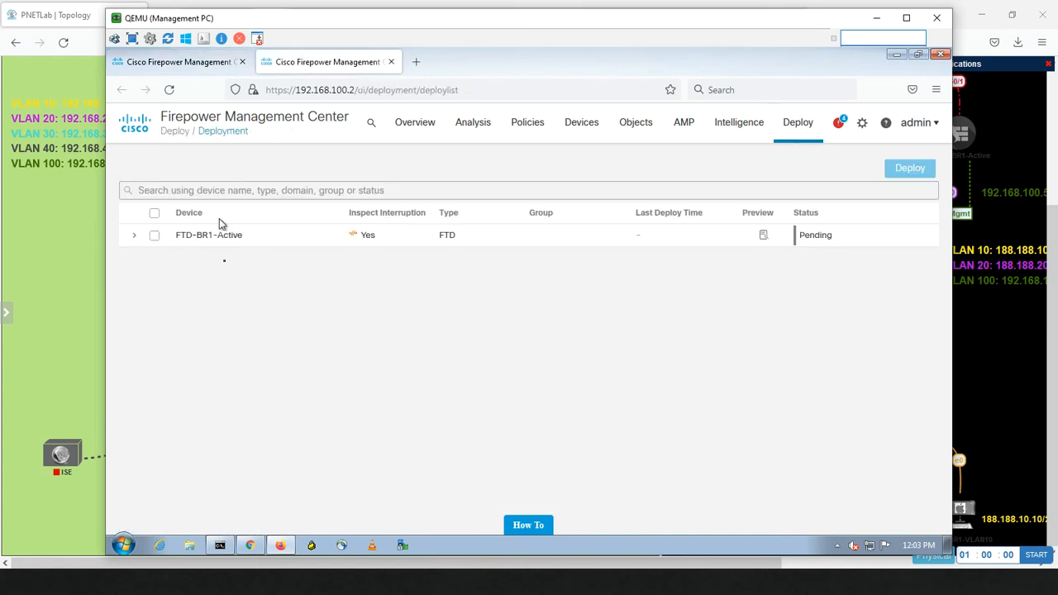
pyautogui.click(199, 68)
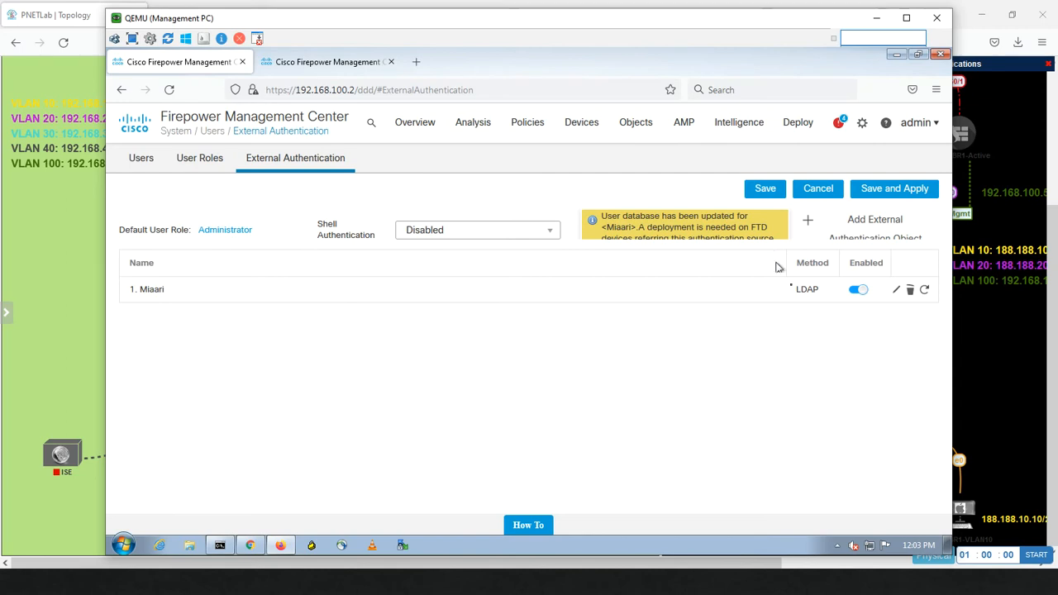
pyautogui.click(926, 293)
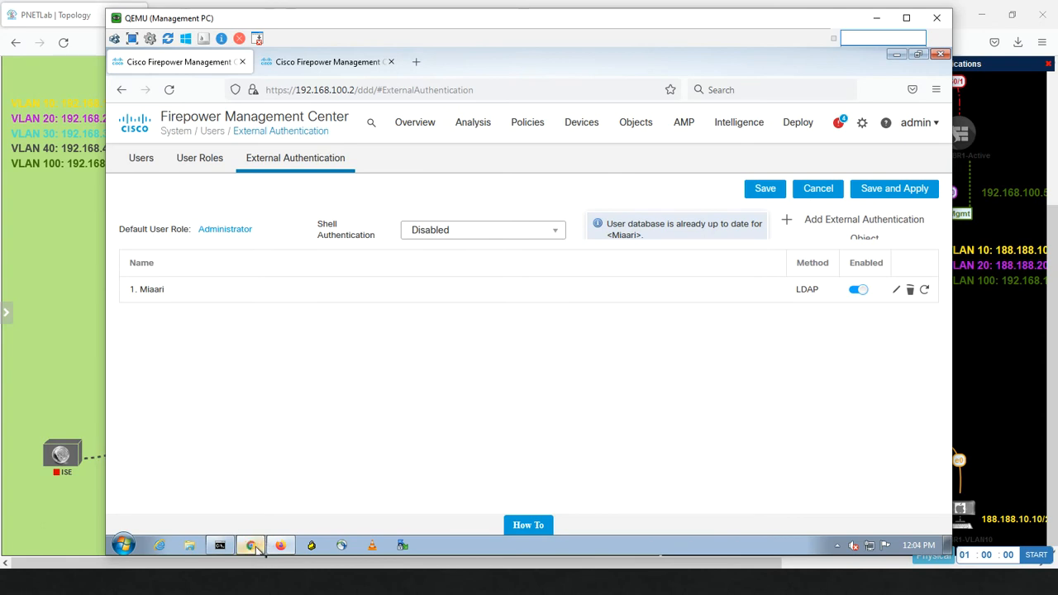
# Step: Attempt an FMC login with the AD user's credentials, which fails with 'Unable to authorize access'
pyautogui.click(252, 546)
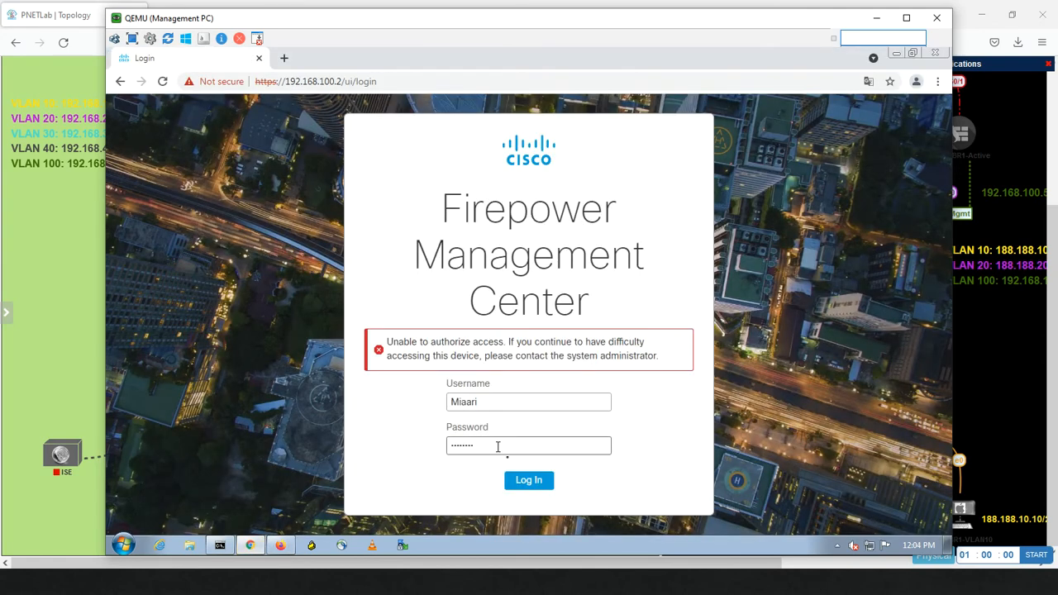
pyautogui.click(526, 481)
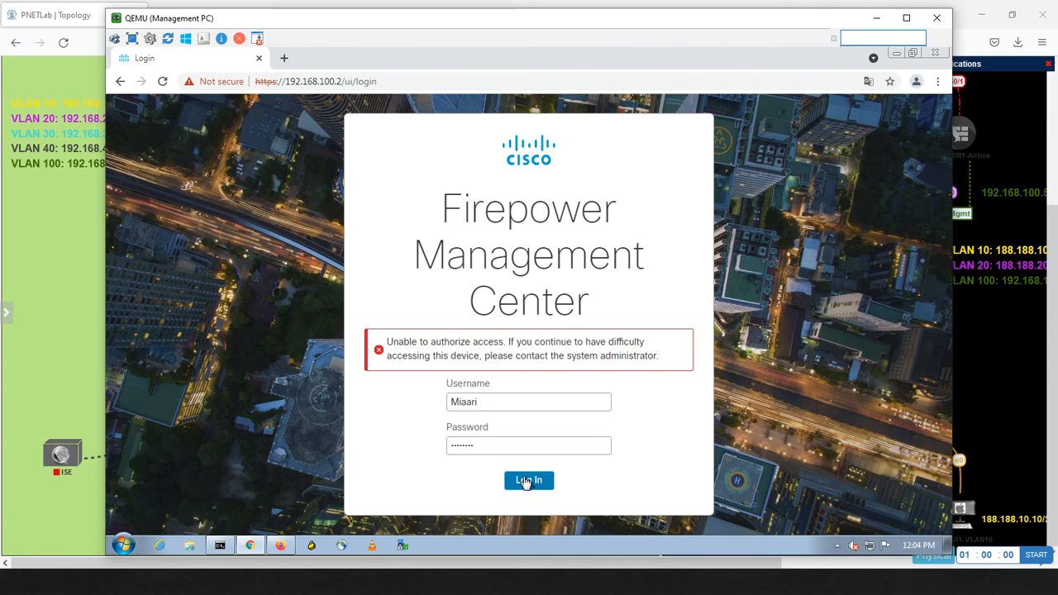
pyautogui.click(69, 307)
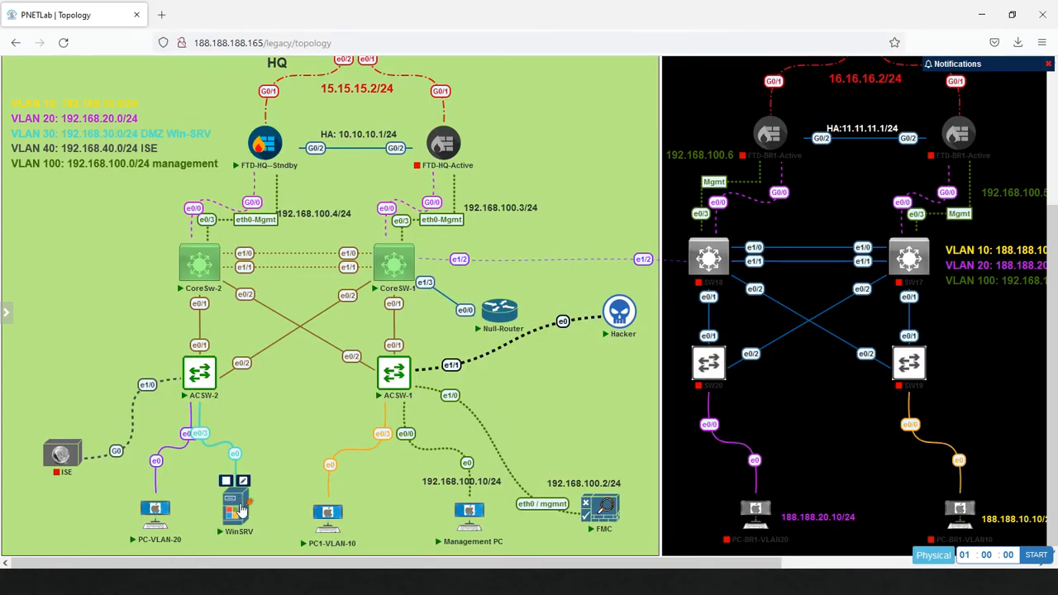
# Step: Open the WinSRV node's console from PNETLab in the VNC viewer
pyautogui.click(237, 508)
pyautogui.click(554, 149)
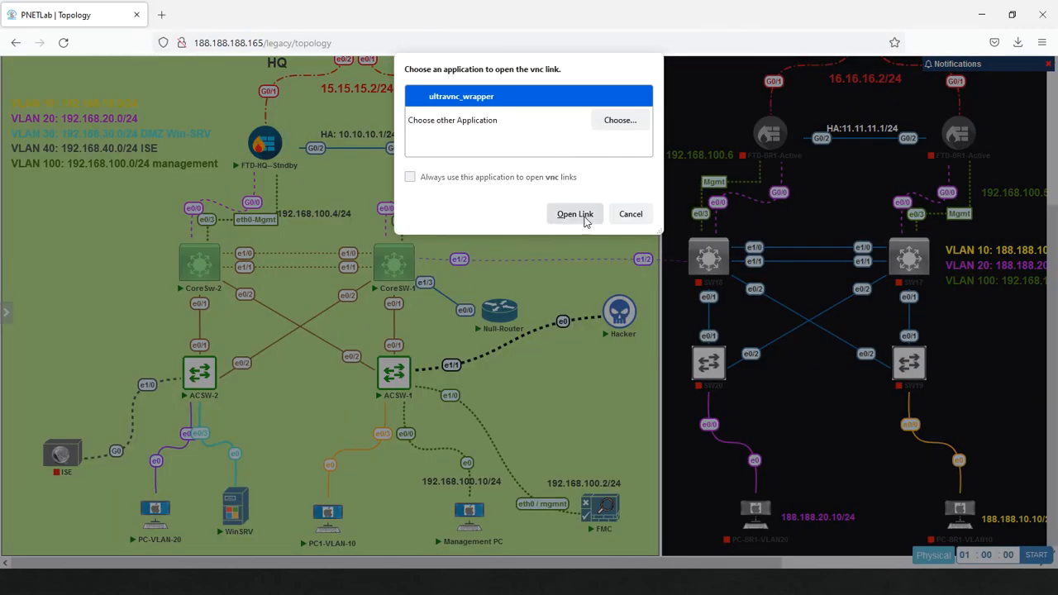
pyautogui.click(584, 216)
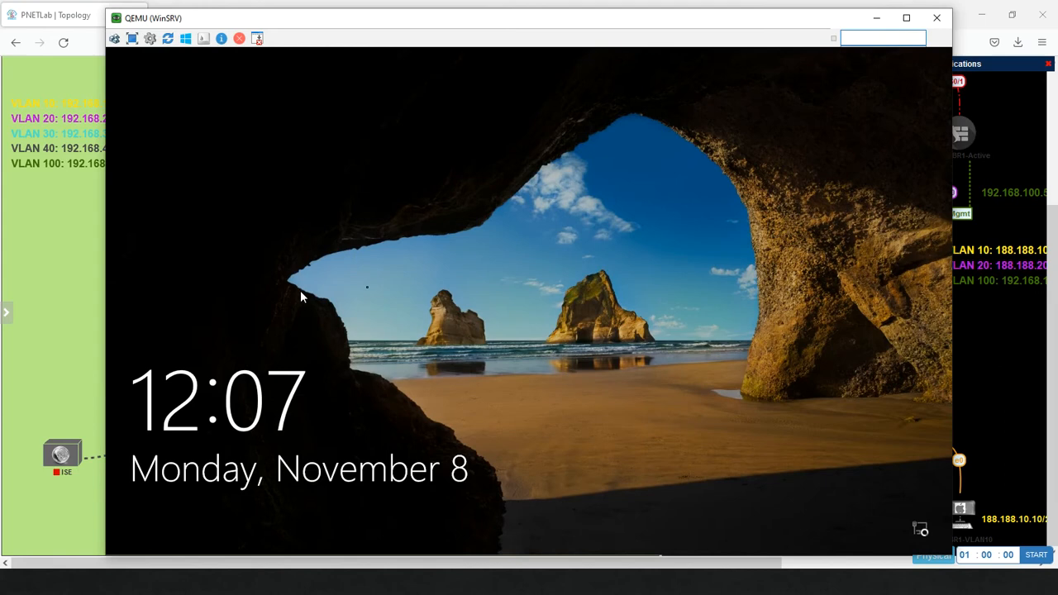
# Step: Sign in to the server as Administrator, then close the browser and Windows Update settings
pyautogui.click(375, 264)
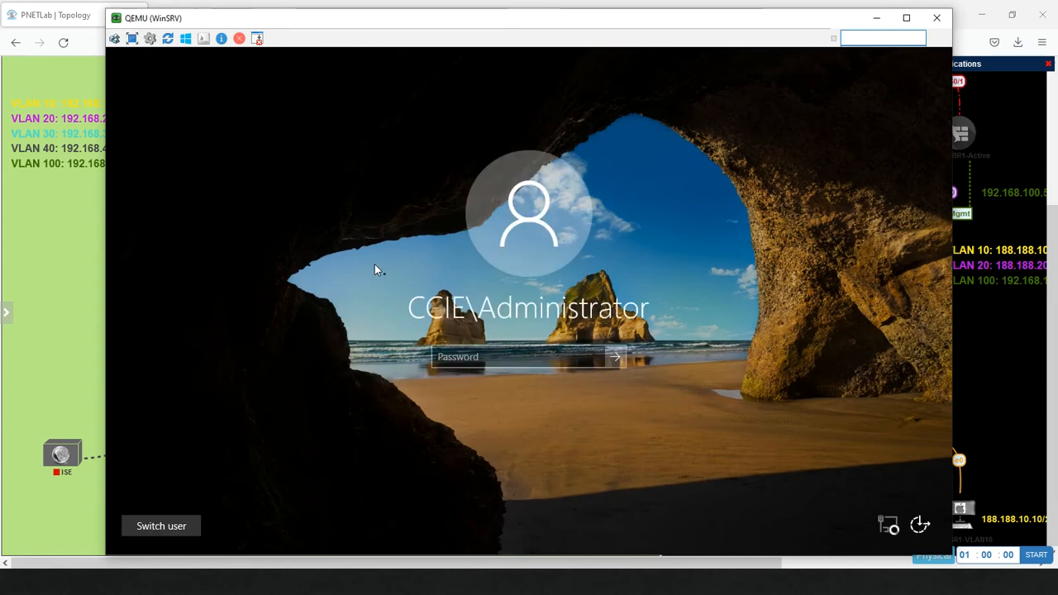
pyautogui.write('•')
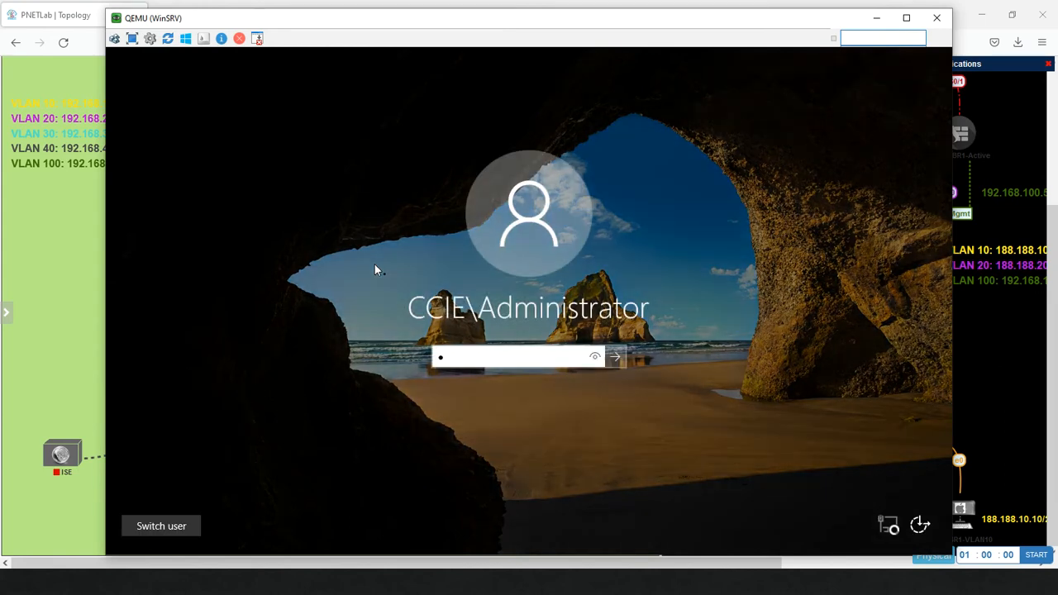
pyautogui.write('••••••')
pyautogui.press('Return')
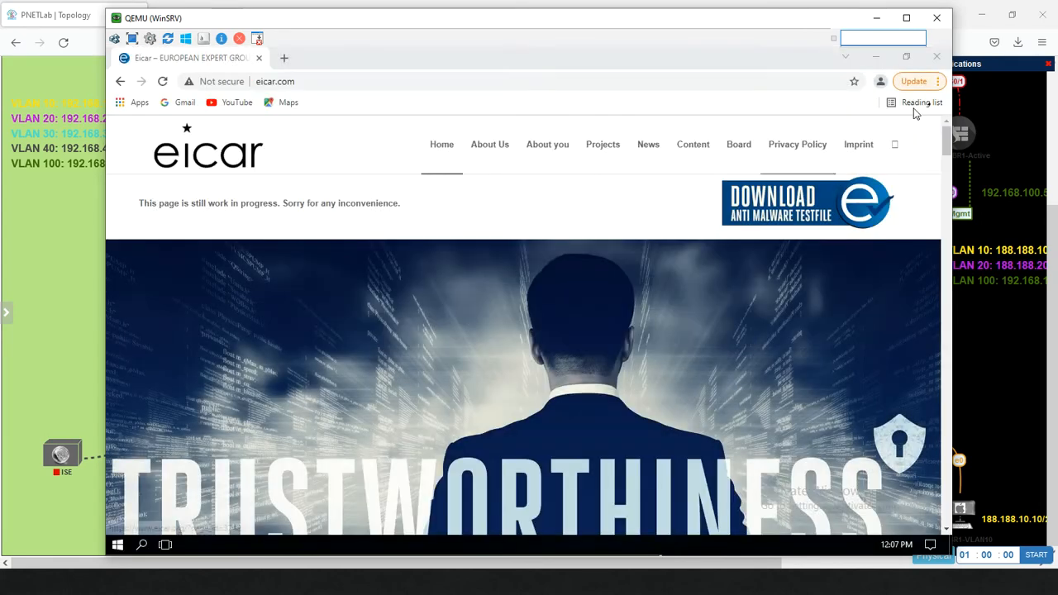
pyautogui.click(937, 56)
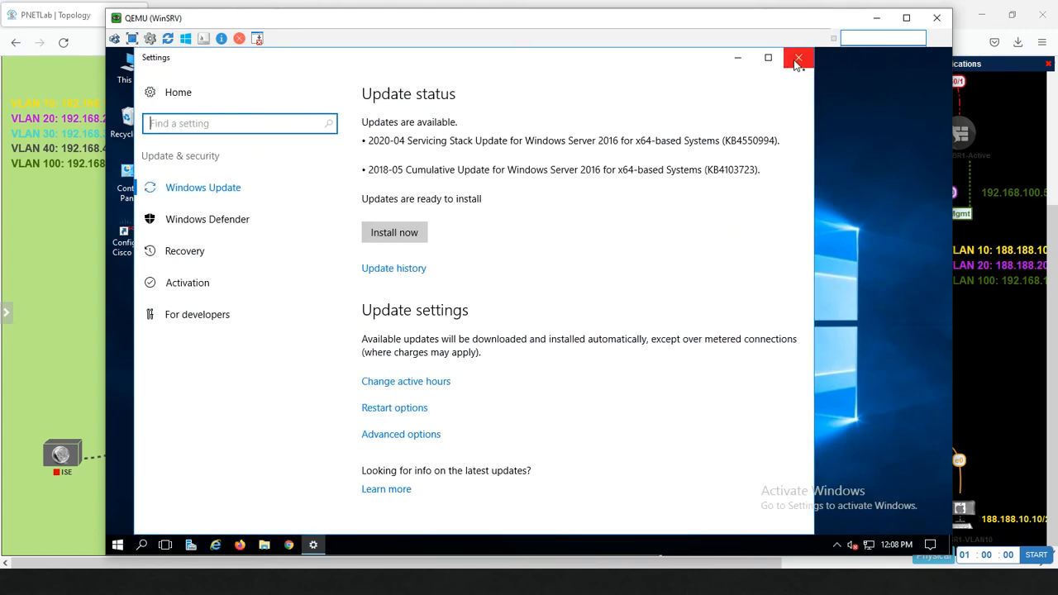
pyautogui.click(799, 58)
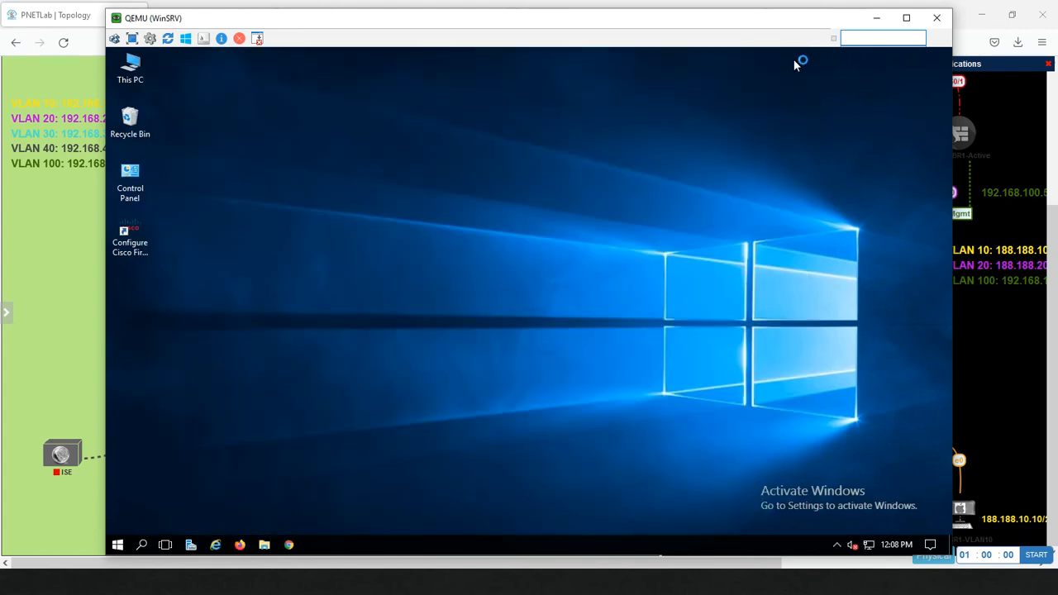
# Step: Open the AD user's account properties in the CCIE.LOCAL Users container of Active Directory Users and Computers
pyautogui.click(191, 545)
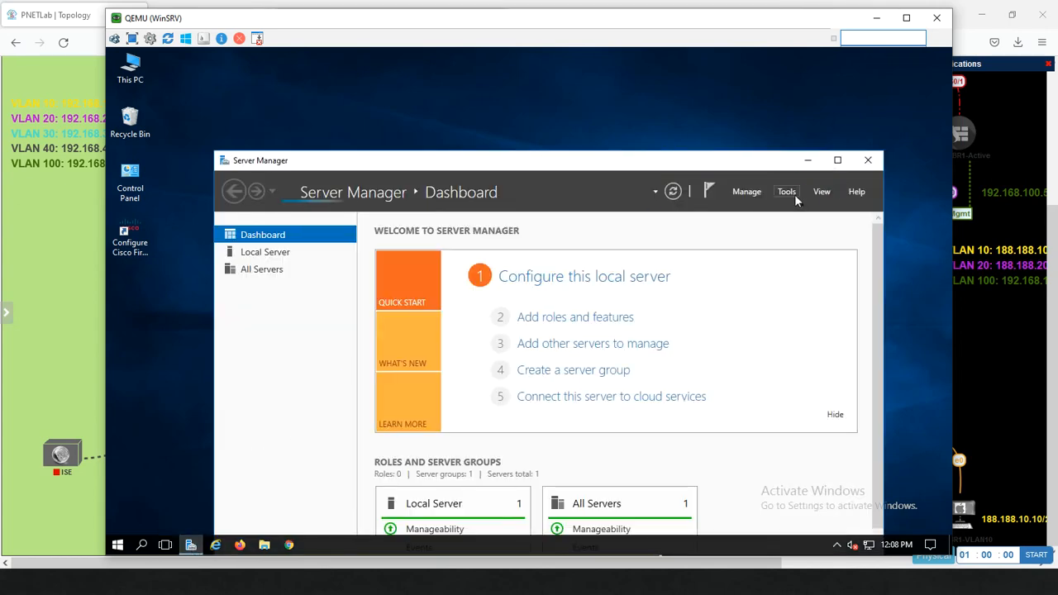
pyautogui.click(787, 191)
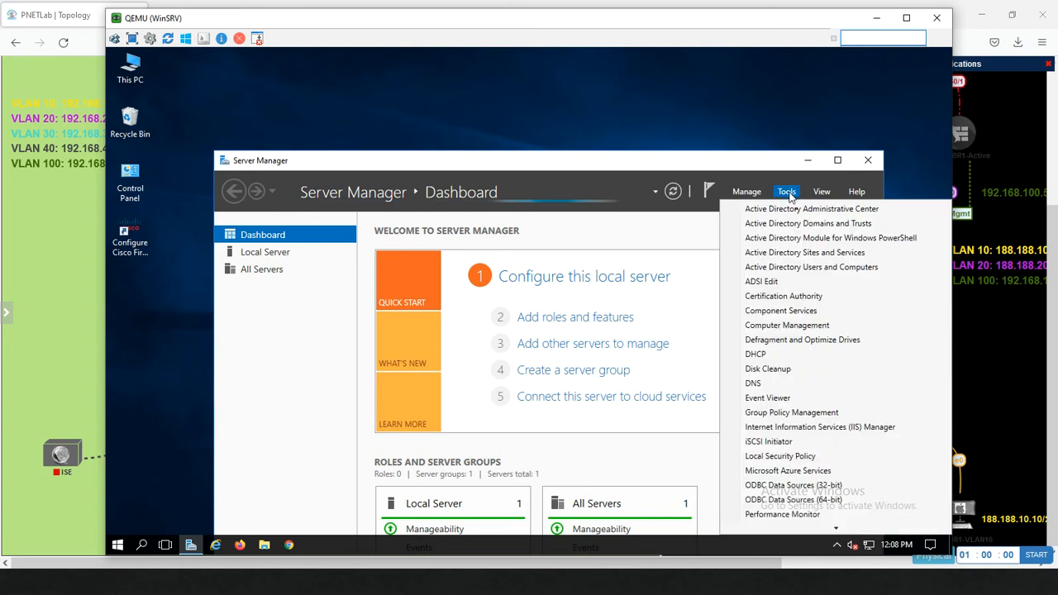
pyautogui.click(785, 268)
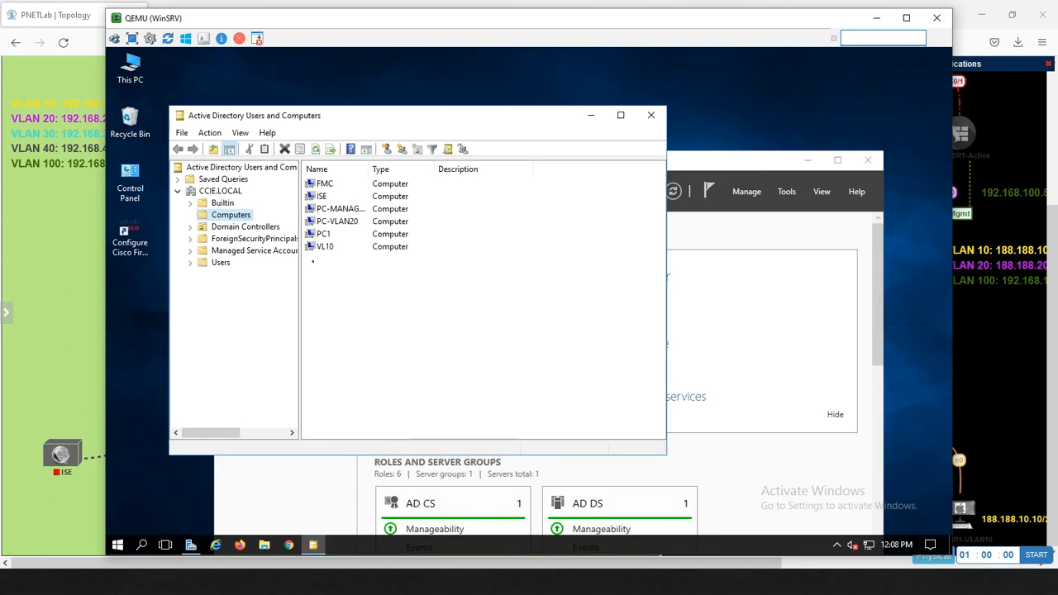
pyautogui.click(211, 264)
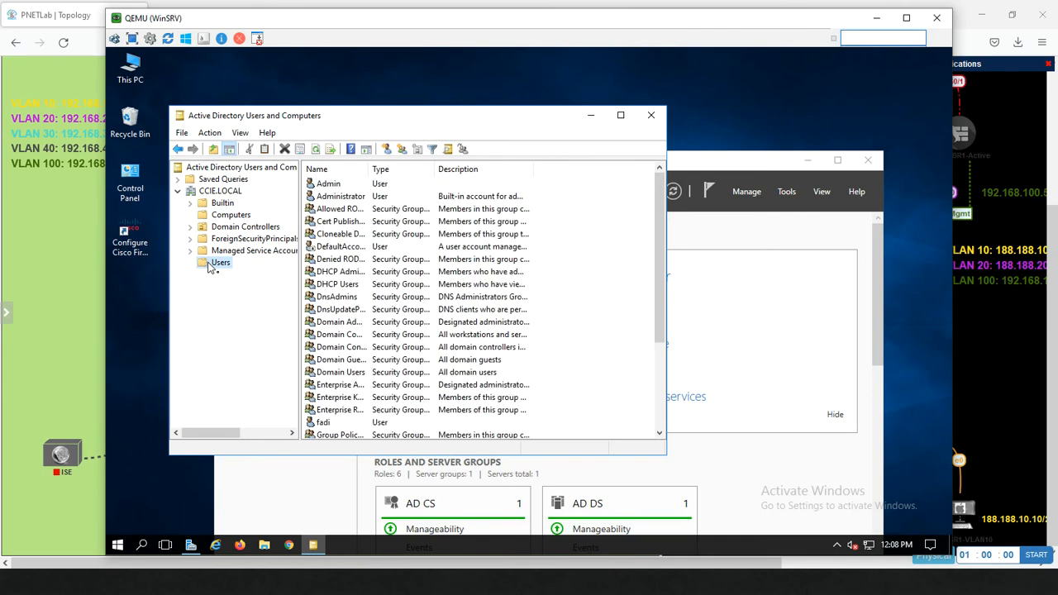
pyautogui.click(397, 285)
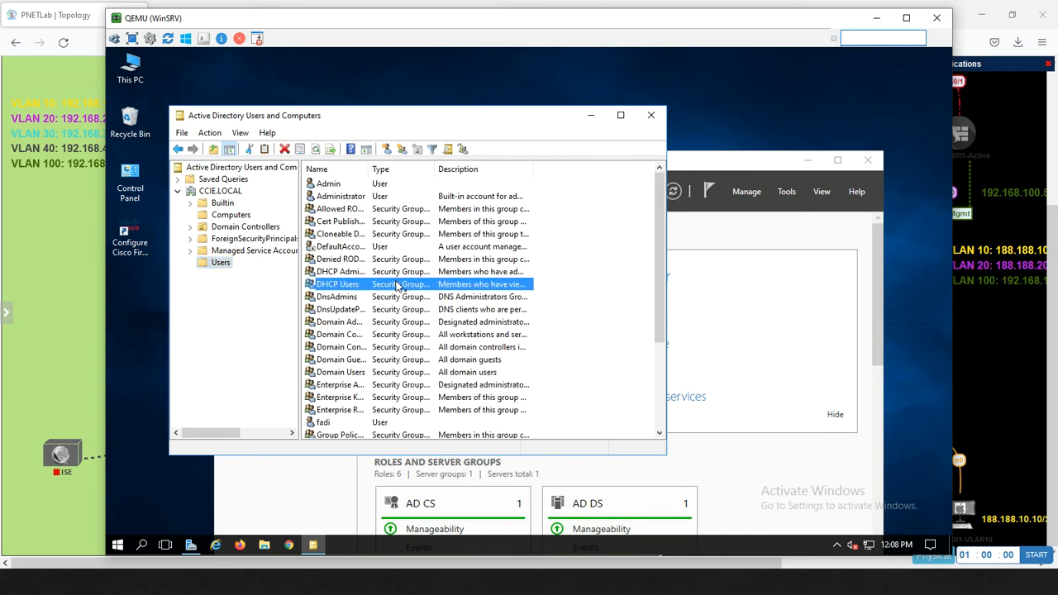
pyautogui.press('m')
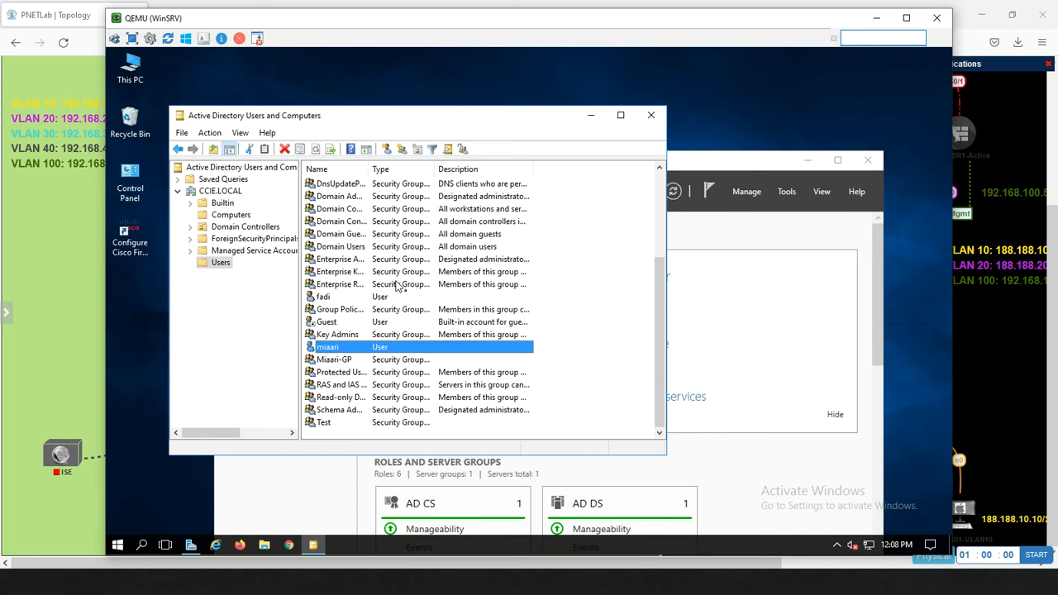
pyautogui.doubleClick(335, 347)
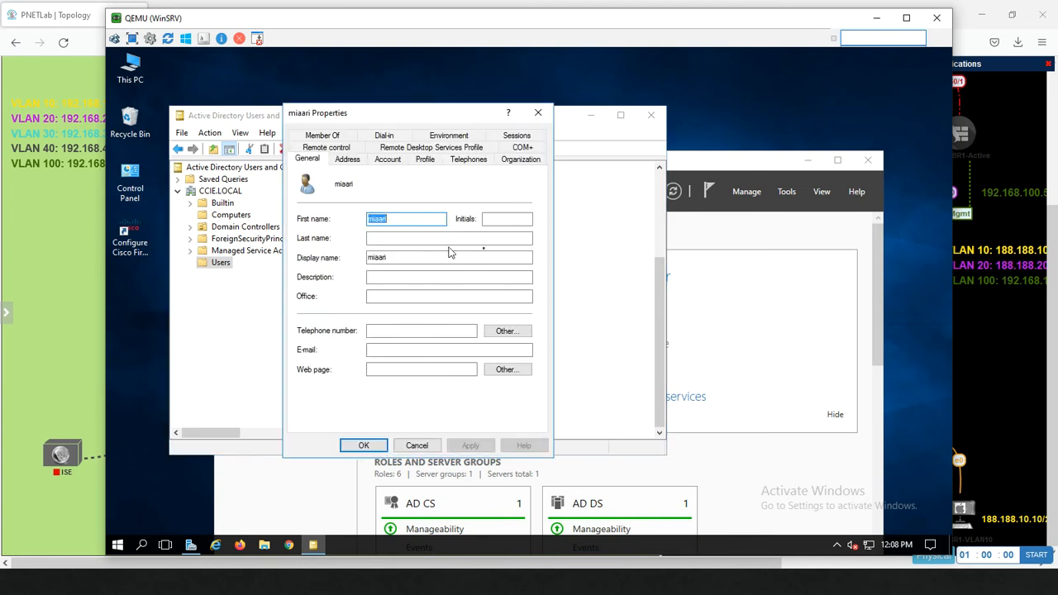
# Step: Back on the management PC, retry the FMC login with the AD username in lowercase
pyautogui.click(877, 17)
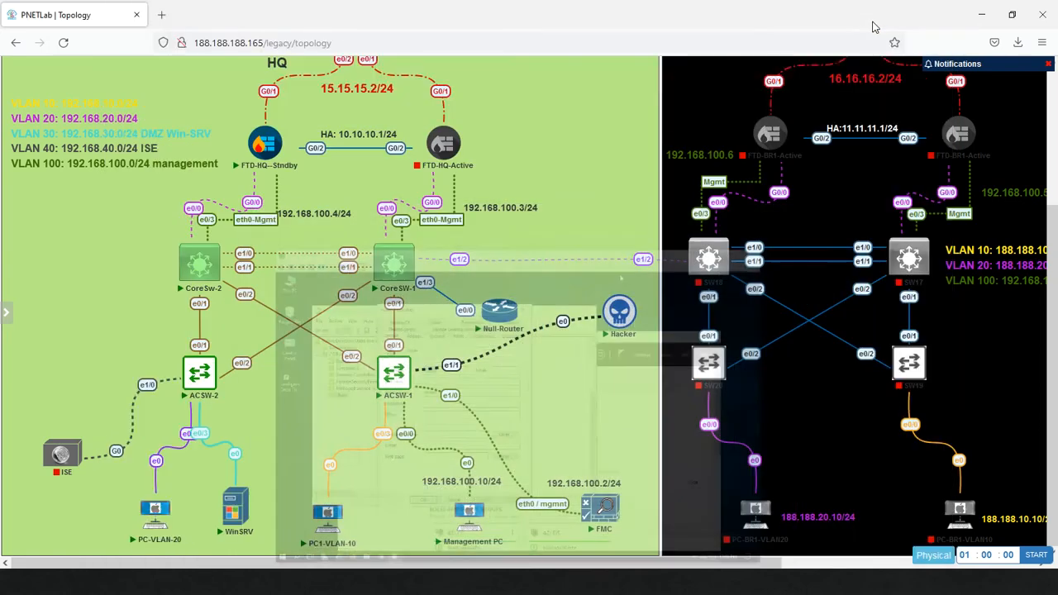
pyautogui.hotkey('alt', 'Tab')
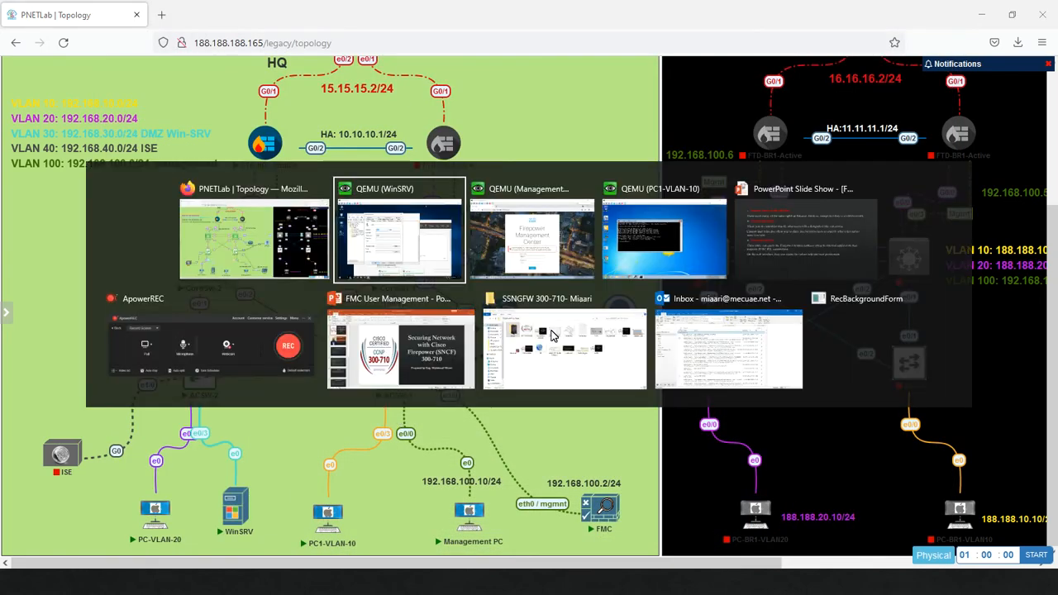
pyautogui.hotkey('alt', 'Tab')
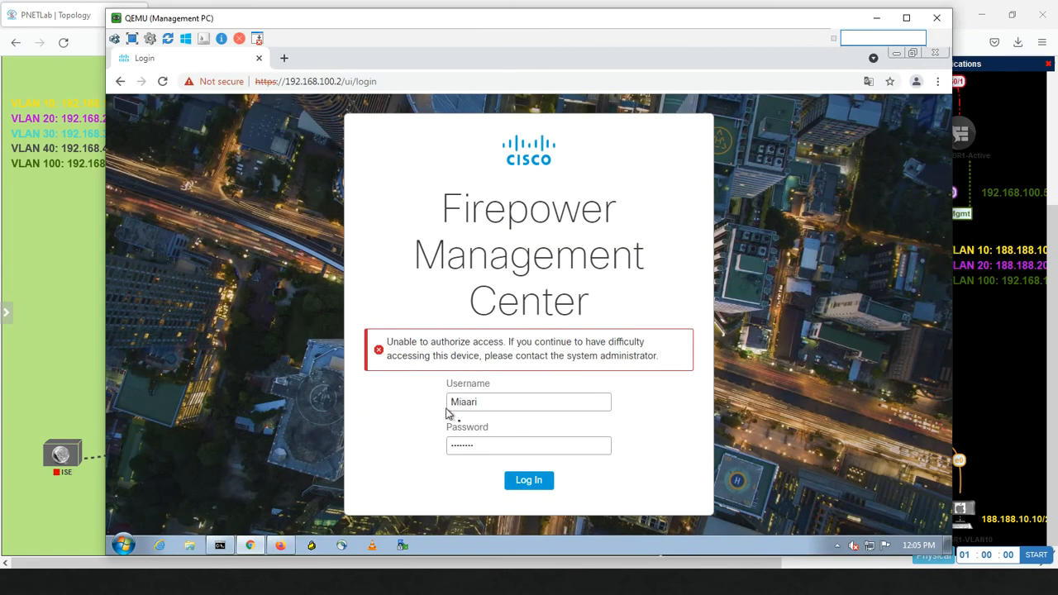
pyautogui.click(463, 403)
pyautogui.click(460, 402)
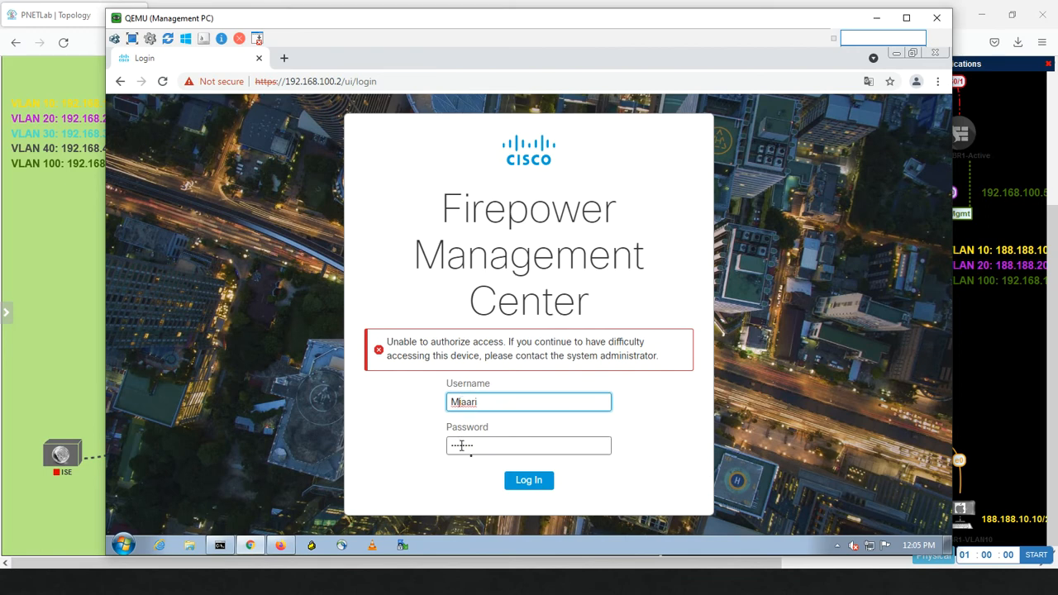
pyautogui.press('BackSpace')
pyautogui.write('m')
pyautogui.click(536, 484)
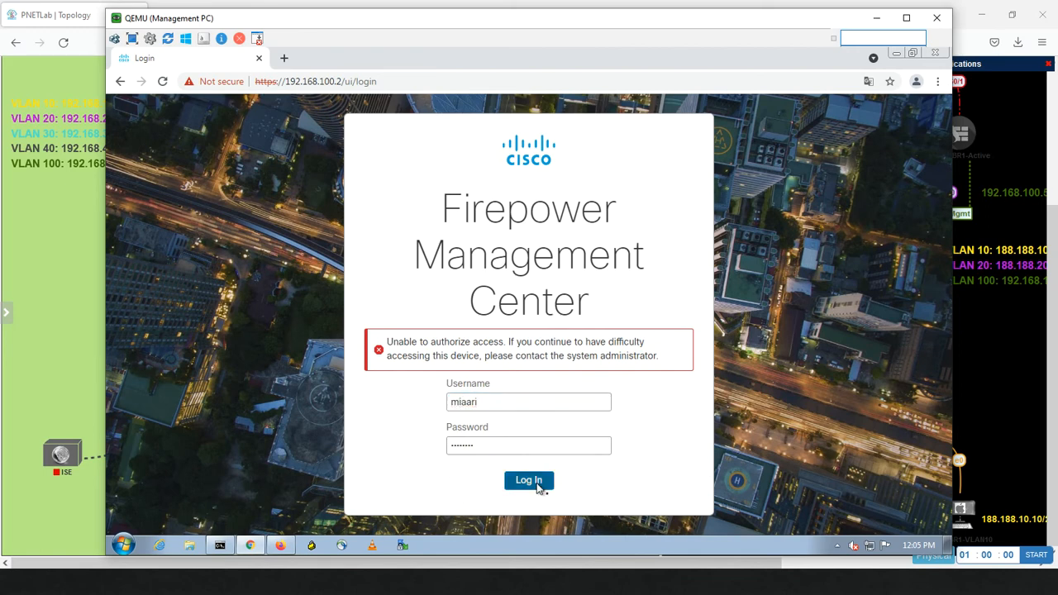
# Step: Re-enter the AD user's password and submit the login again
pyautogui.click(501, 405)
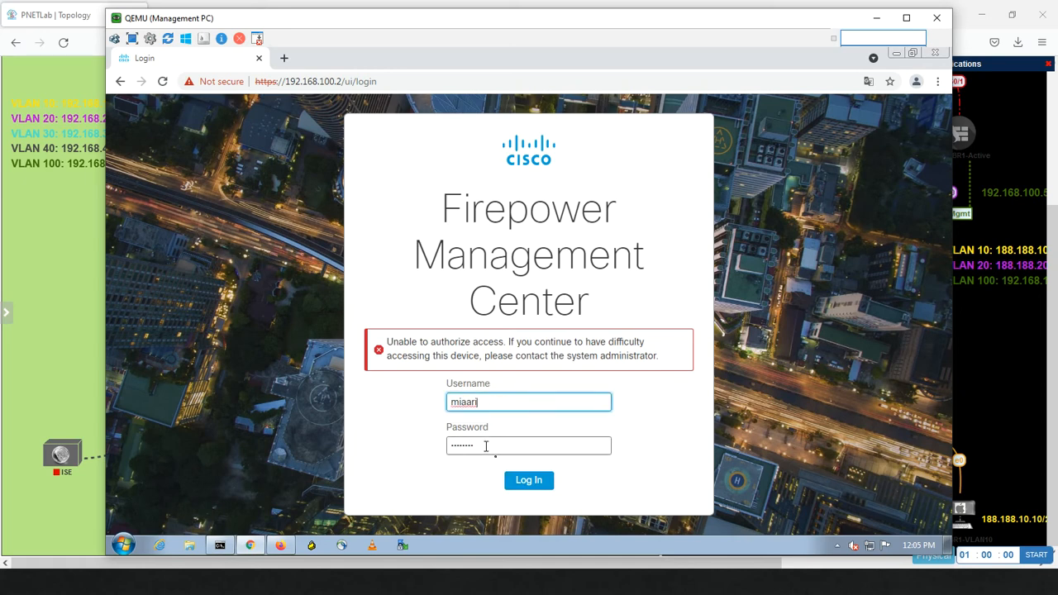
pyautogui.click(486, 447)
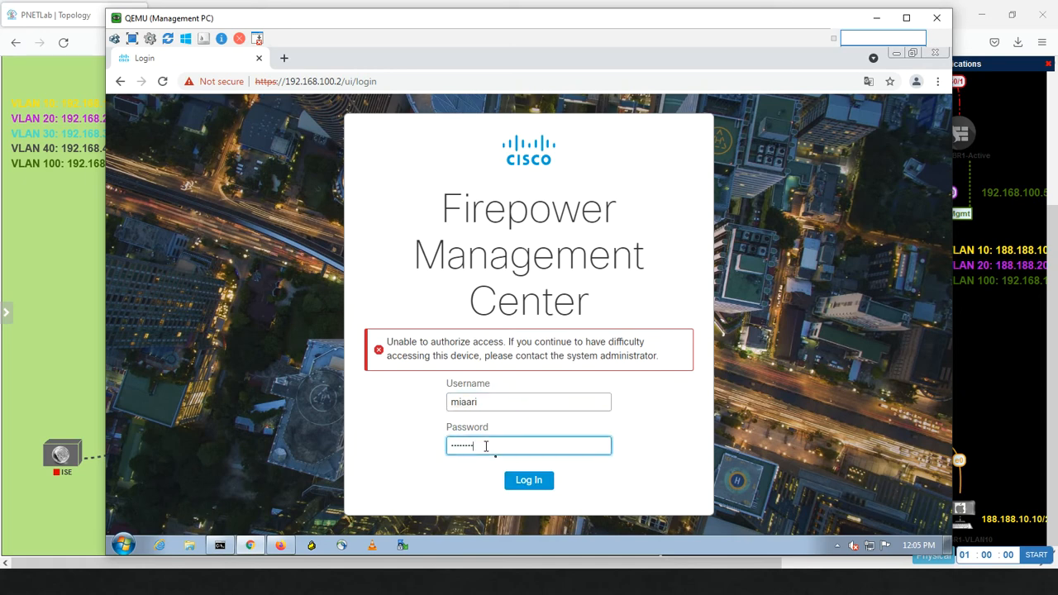
pyautogui.doubleClick(486, 447)
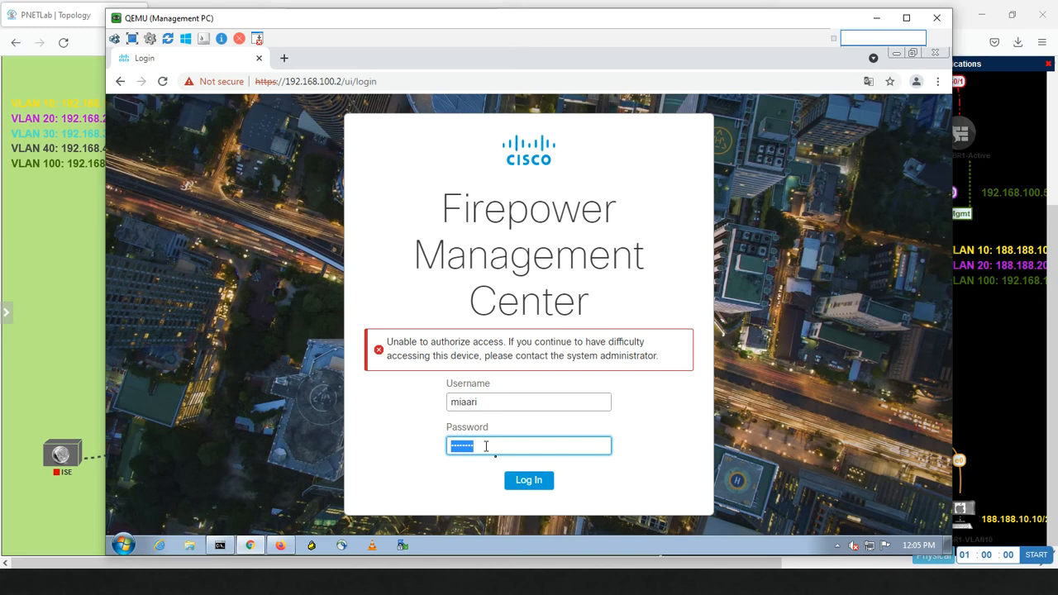
pyautogui.write('••••••')
pyautogui.press('Return')
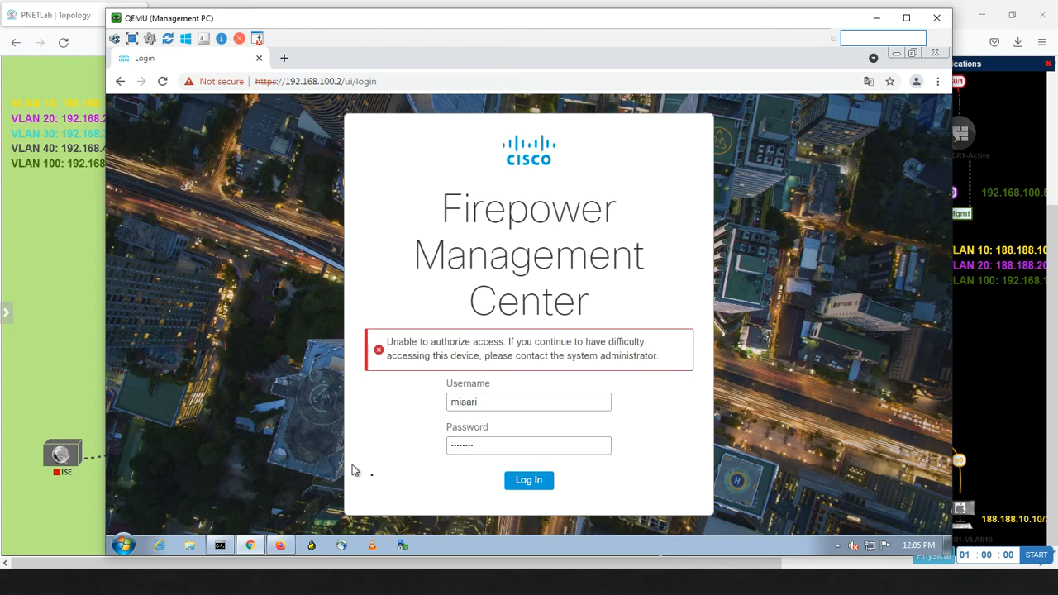
# Step: Return to the FMC External Authentication page listing the enabled LDAP object
pyautogui.hotkey('alt', 'Tab')
pyautogui.hotkey('alt', 'Tab')
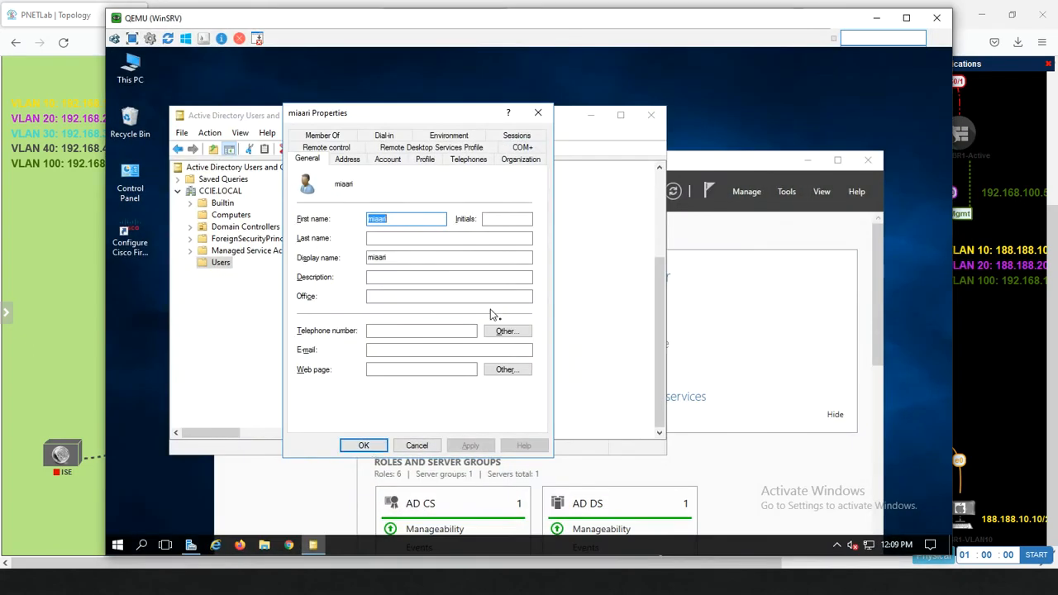
pyautogui.hotkey('alt', 'Tab')
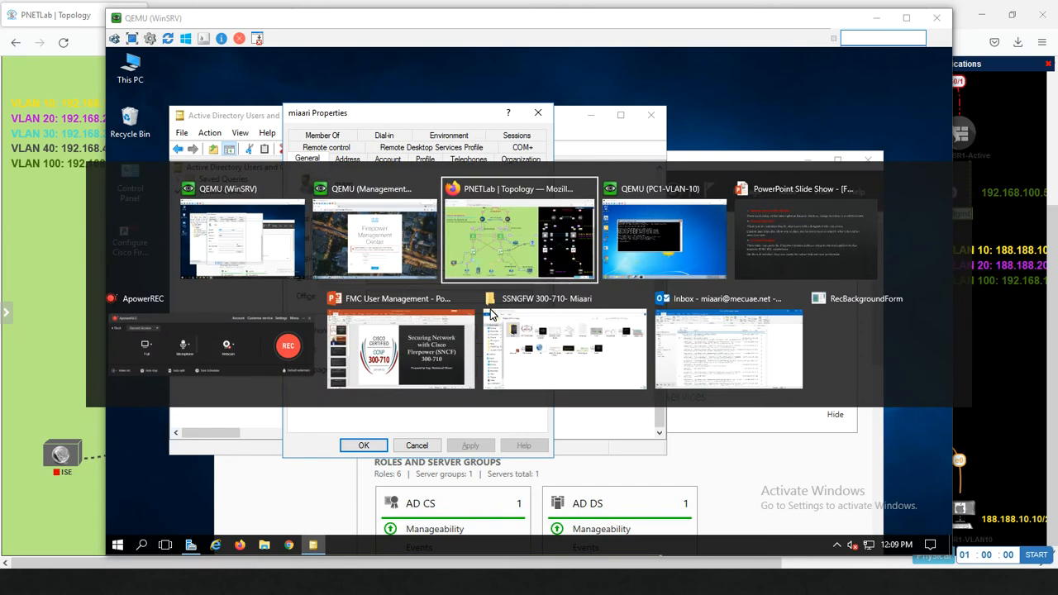
pyautogui.click(348, 248)
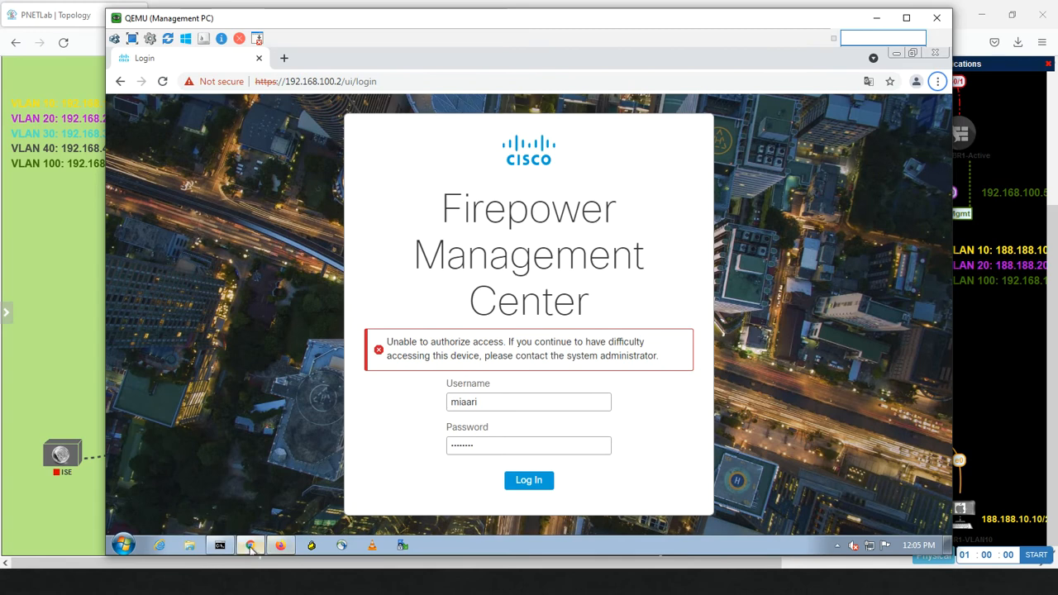
pyautogui.click(281, 546)
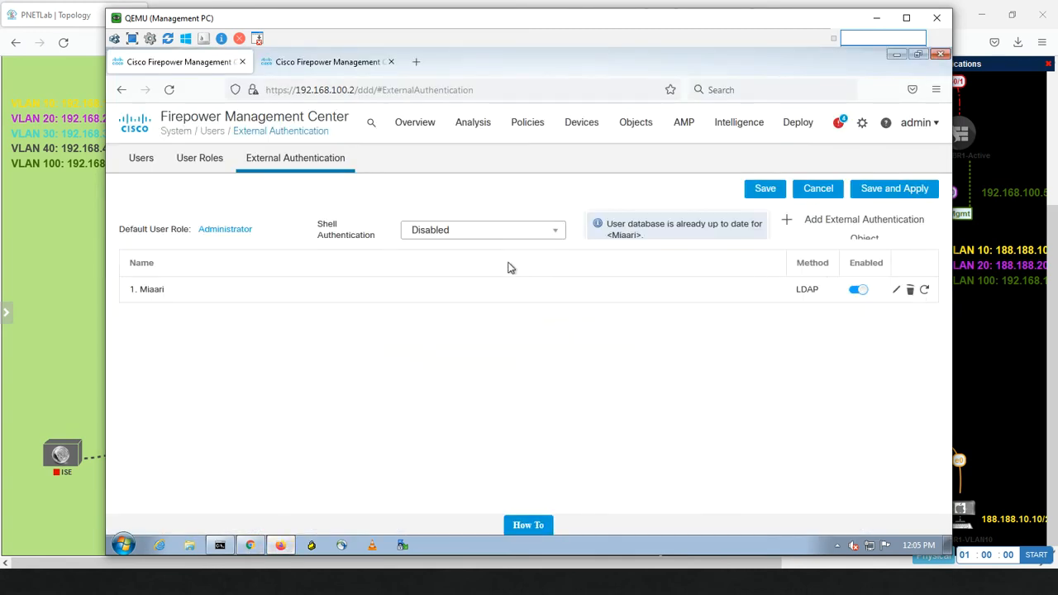
# Step: Start a new external authentication object with a name and primary server 192.168.30.200
pyautogui.click(847, 222)
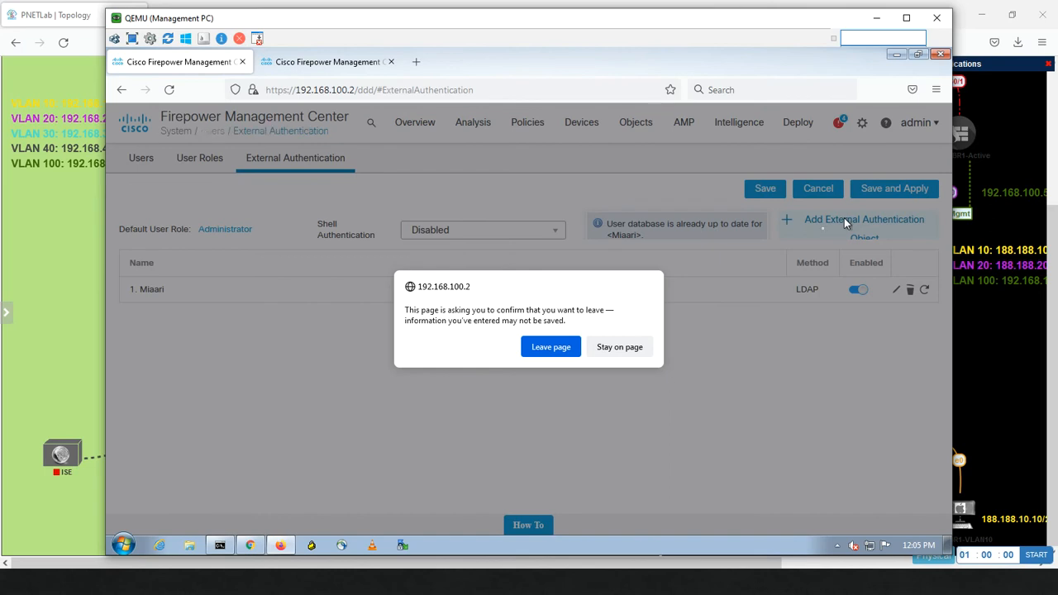
pyautogui.click(551, 347)
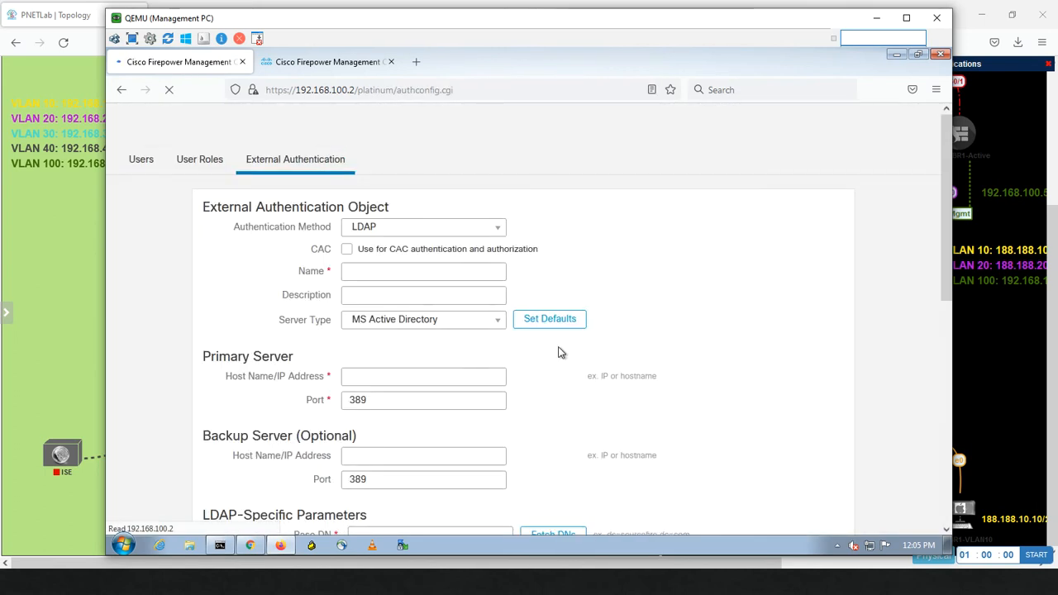
pyautogui.click(367, 276)
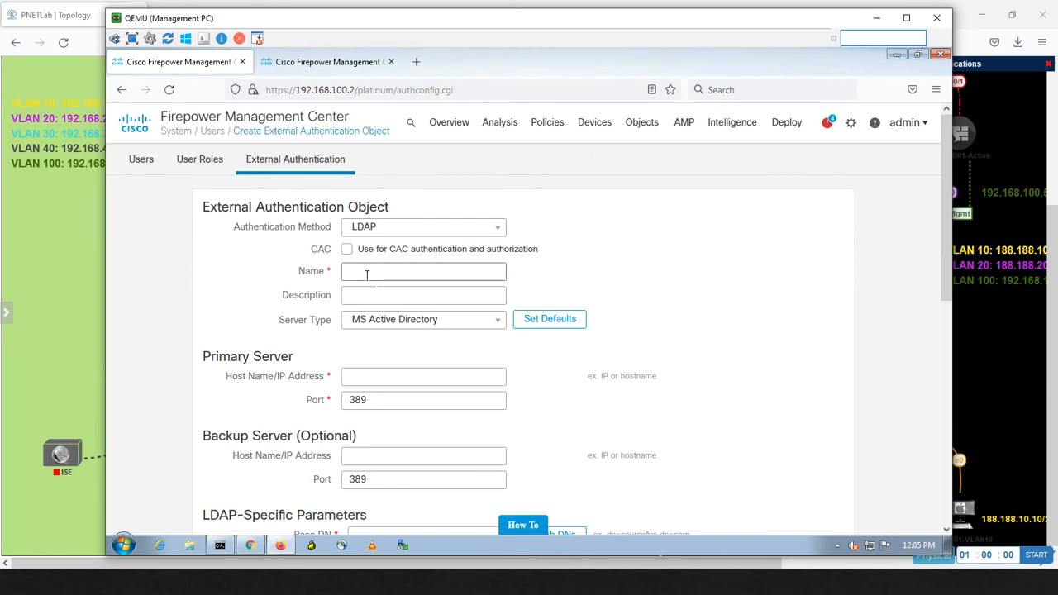
pyautogui.write('fadi')
pyautogui.click(386, 375)
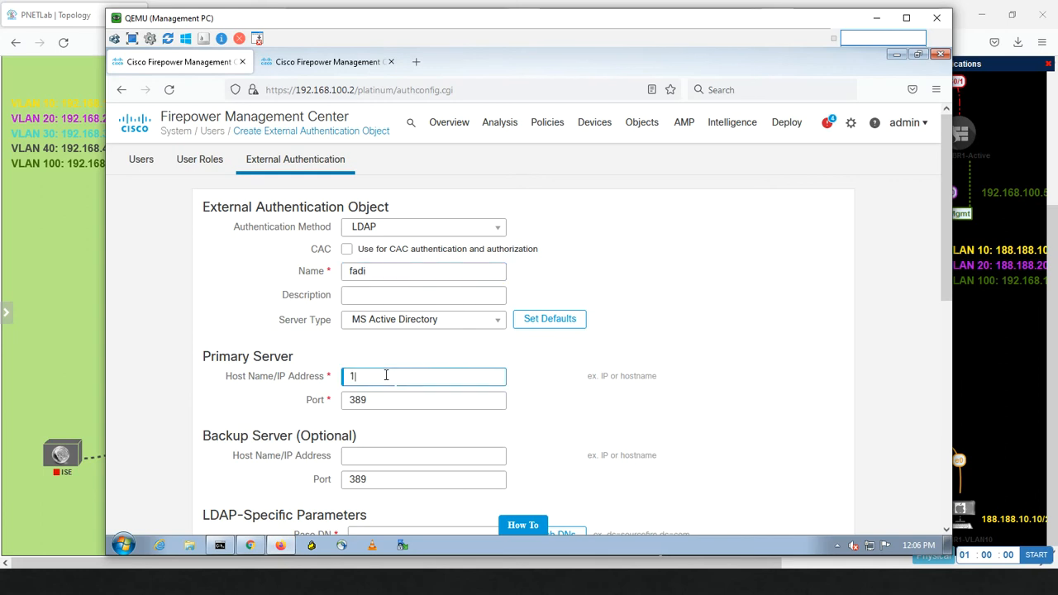
pyautogui.write('192.168')
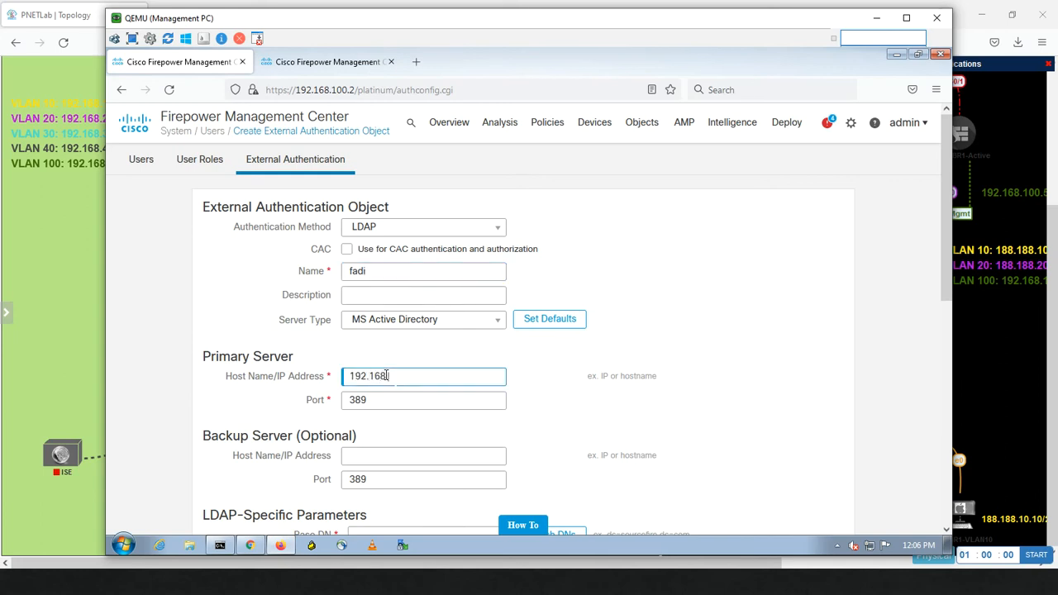
pyautogui.write('.30.200')
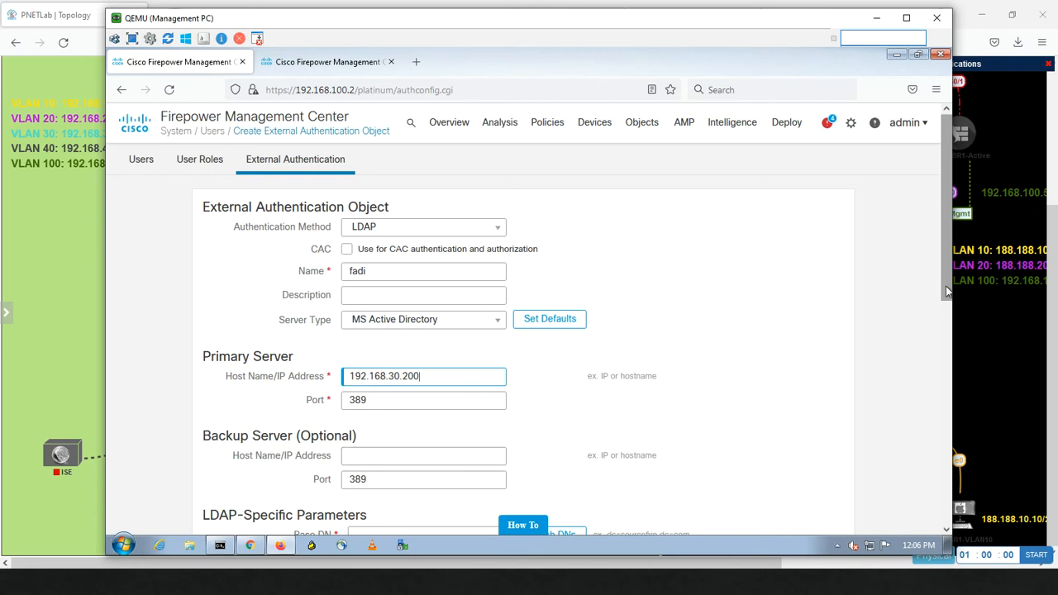
# Step: Fetch the DNs from the server and choose DC=CCIE,DC=LOCAL as Base DN
pyautogui.scroll(-2, 946, 322)
pyautogui.moveTo(946, 322); pyautogui.dragTo(942, 375)
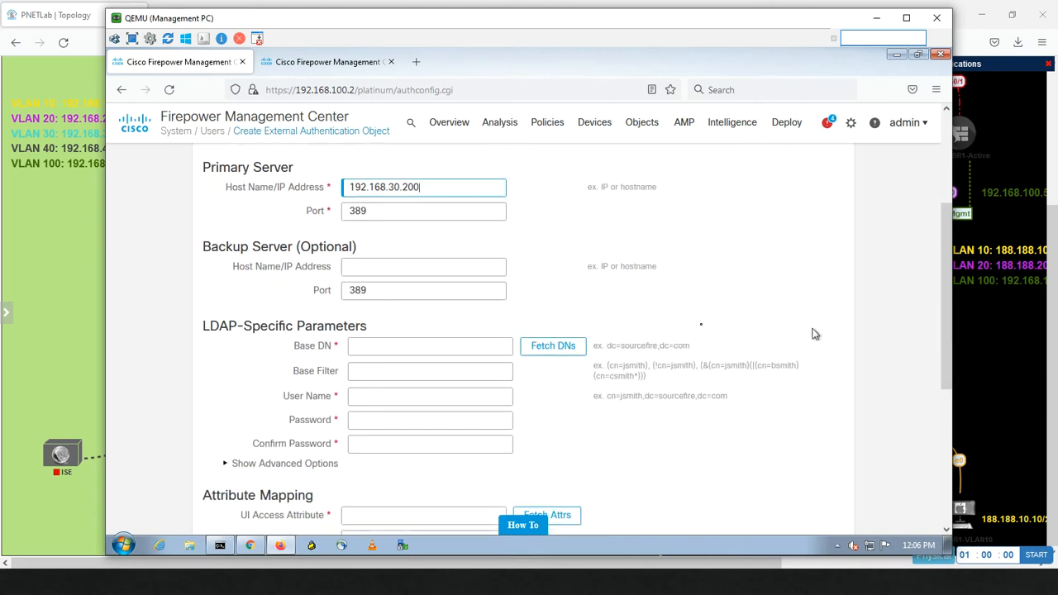
pyautogui.click(551, 353)
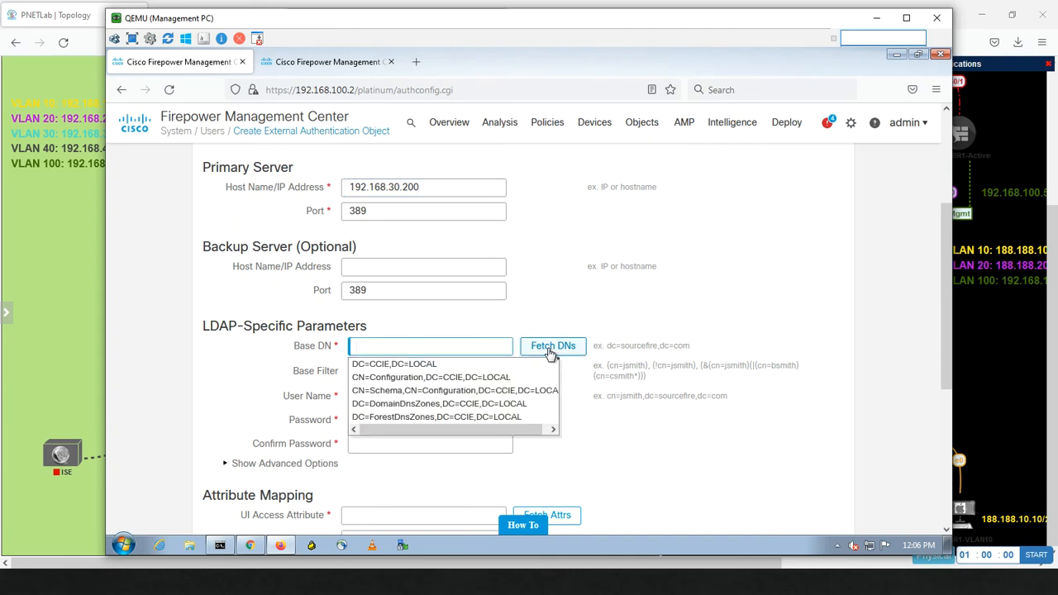
pyautogui.click(423, 365)
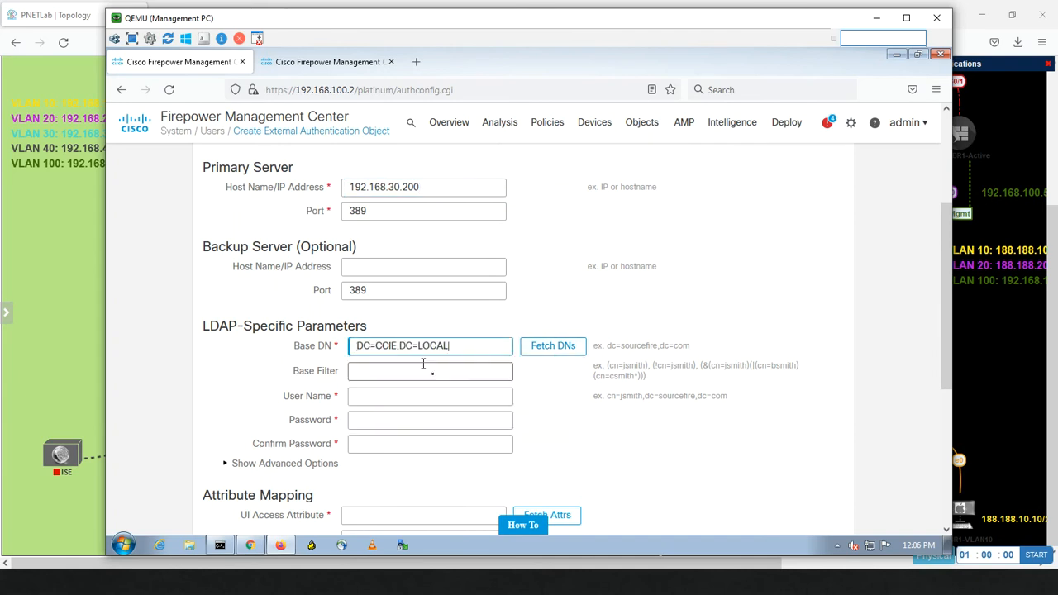
# Step: Enter administrator as the bind user and type and confirm the bind password
pyautogui.click(385, 396)
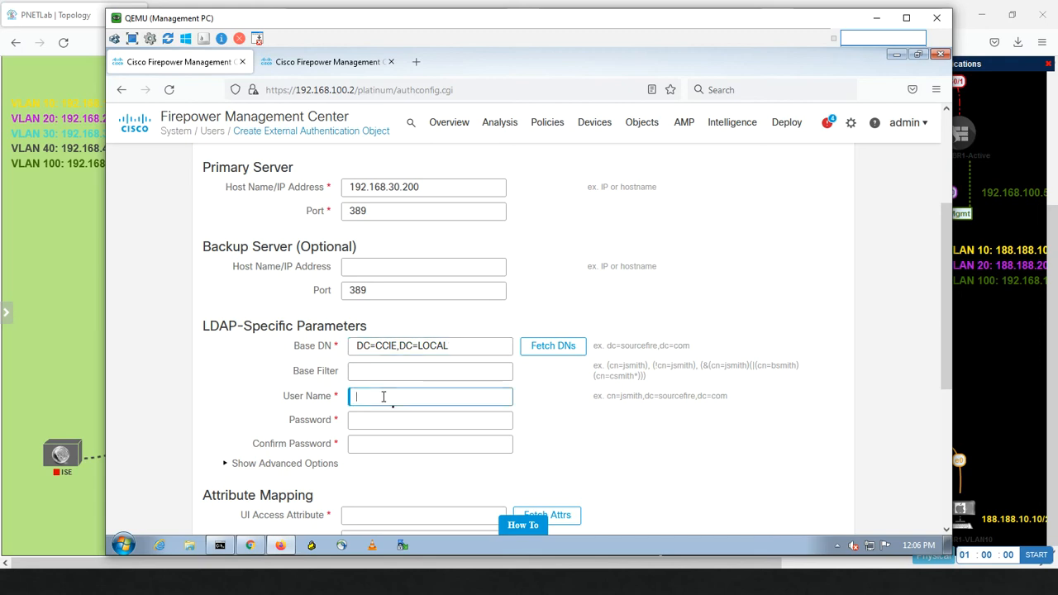
pyautogui.write('administrator@ccie.local')
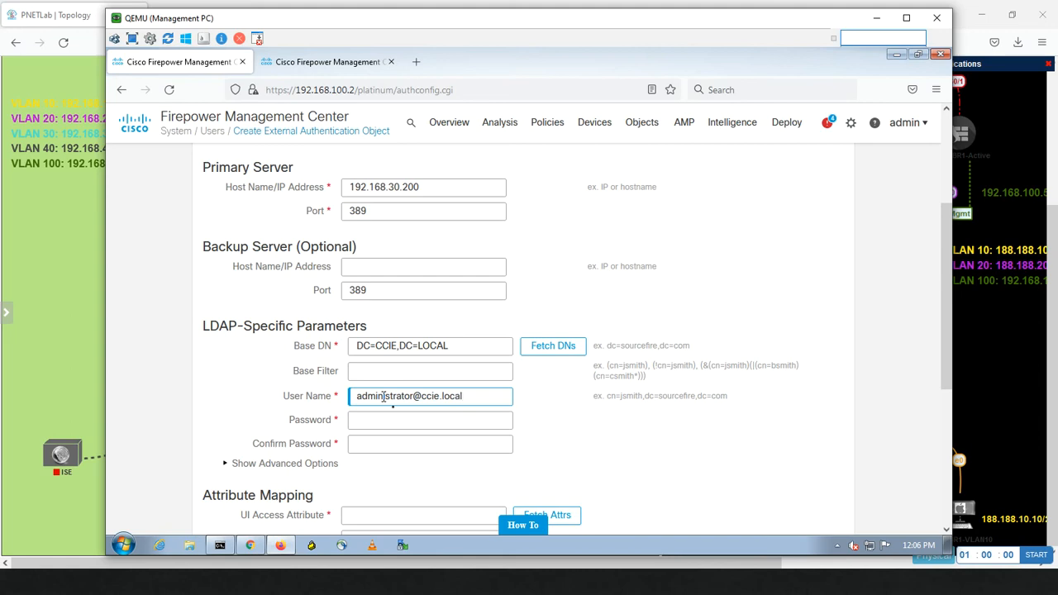
pyautogui.press('Tab')
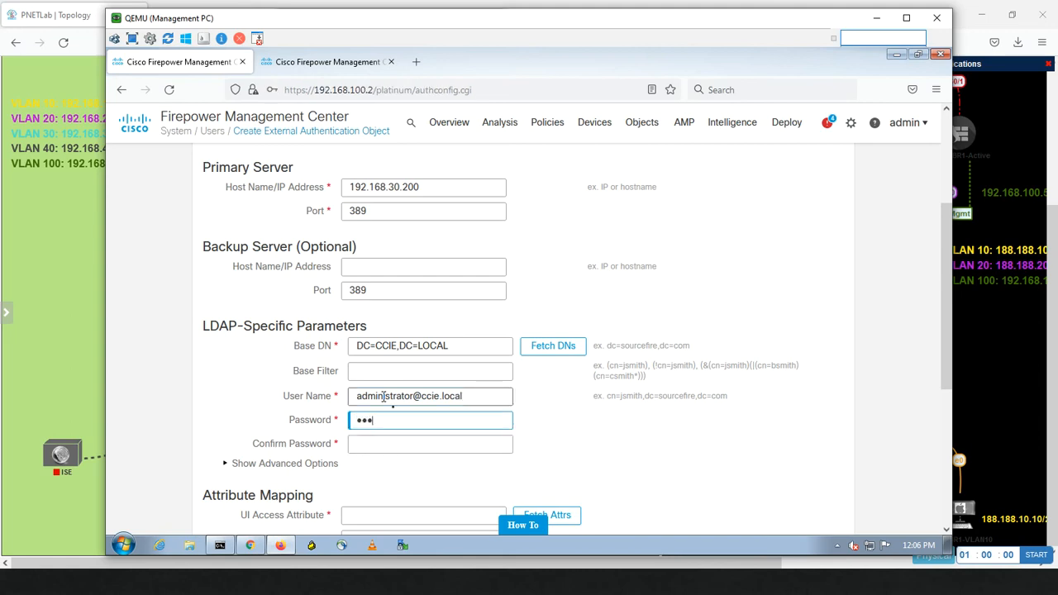
pyautogui.press('Tab')
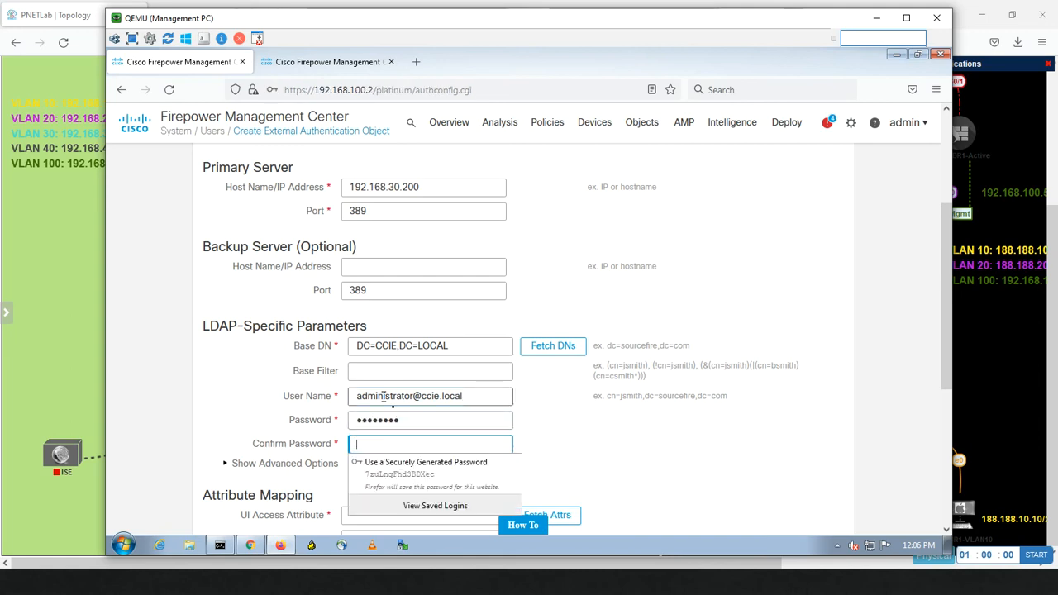
pyautogui.write('C')
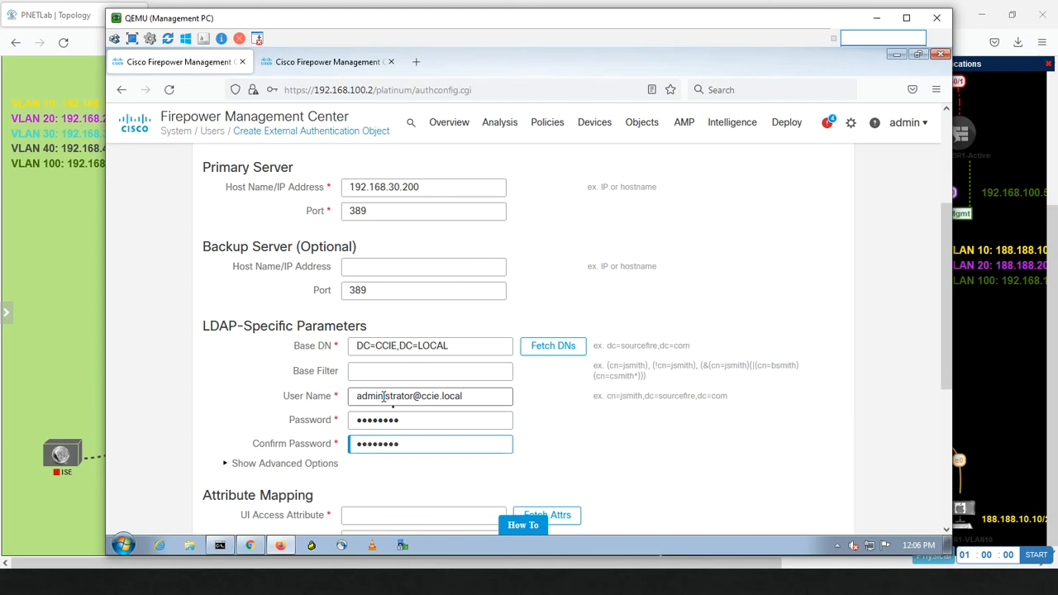
pyautogui.moveTo(947, 364); pyautogui.dragTo(934, 490)
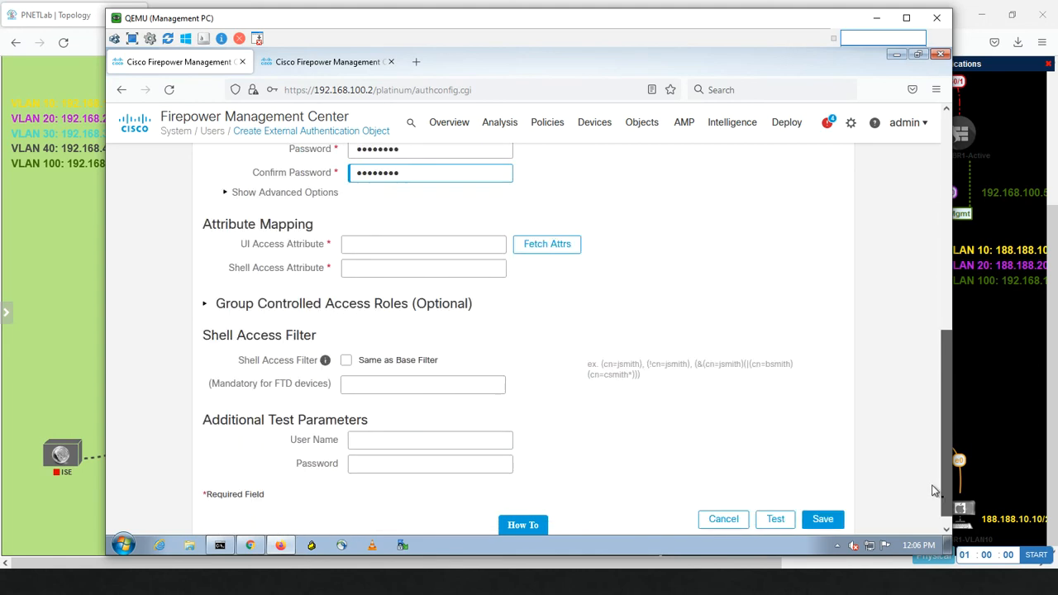
# Step: Save the new LDAP object without storing the browser login, enable it, and reopen it for editing
pyautogui.click(821, 506)
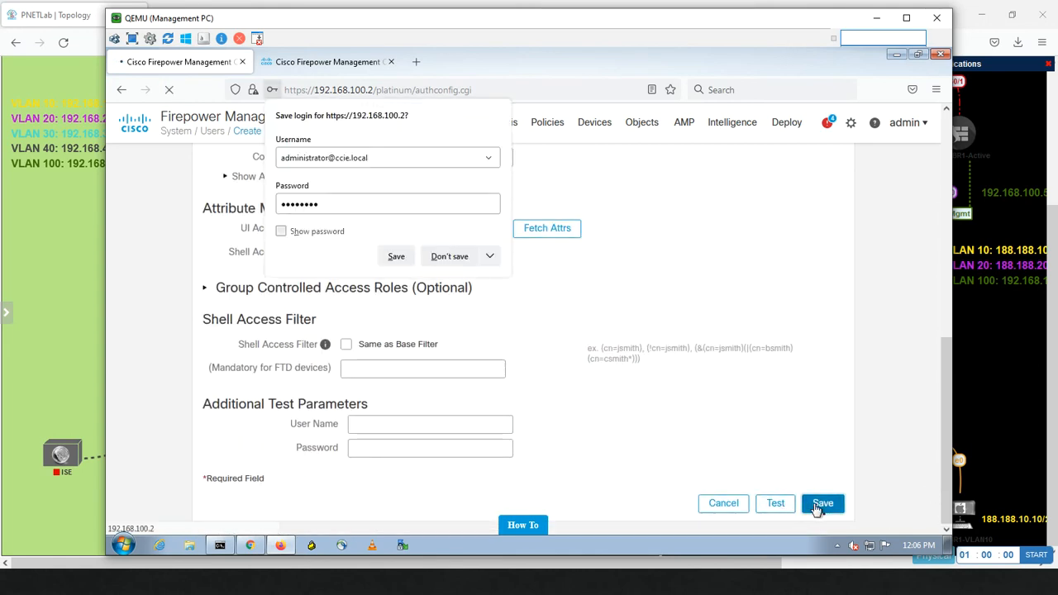
pyautogui.click(449, 257)
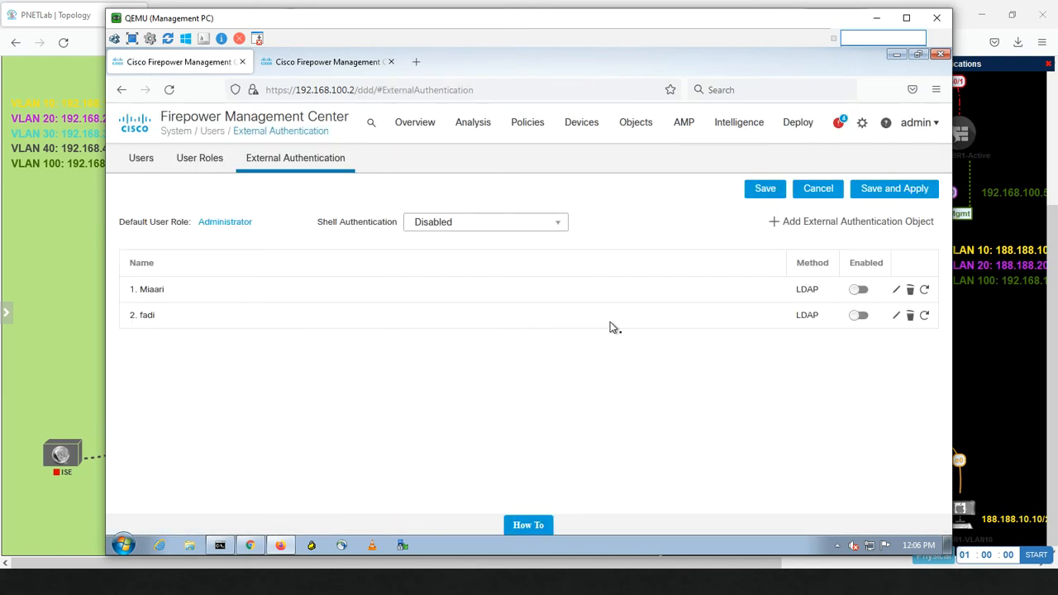
pyautogui.click(860, 316)
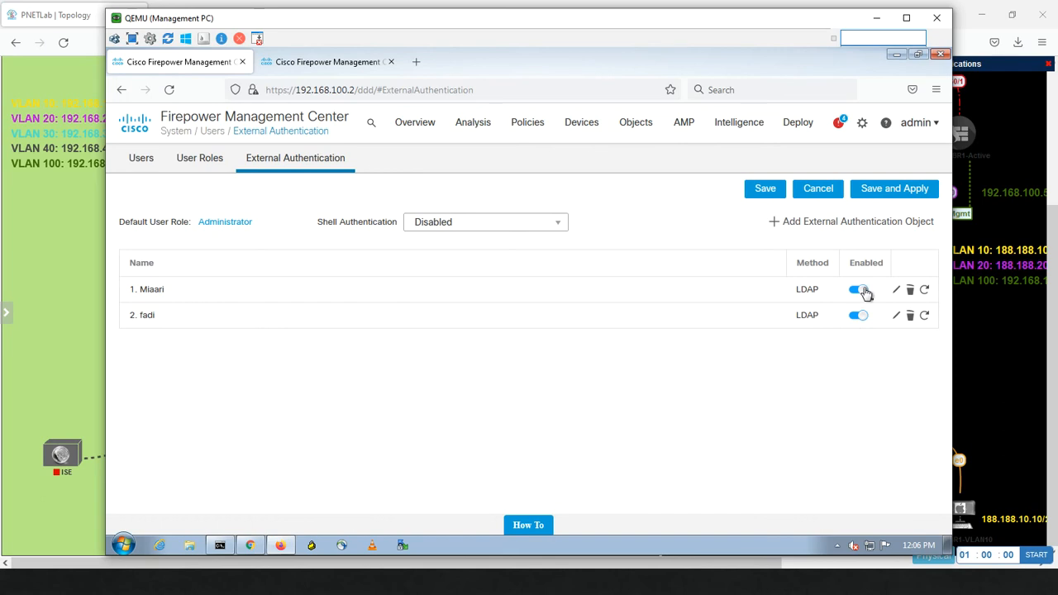
pyautogui.click(896, 315)
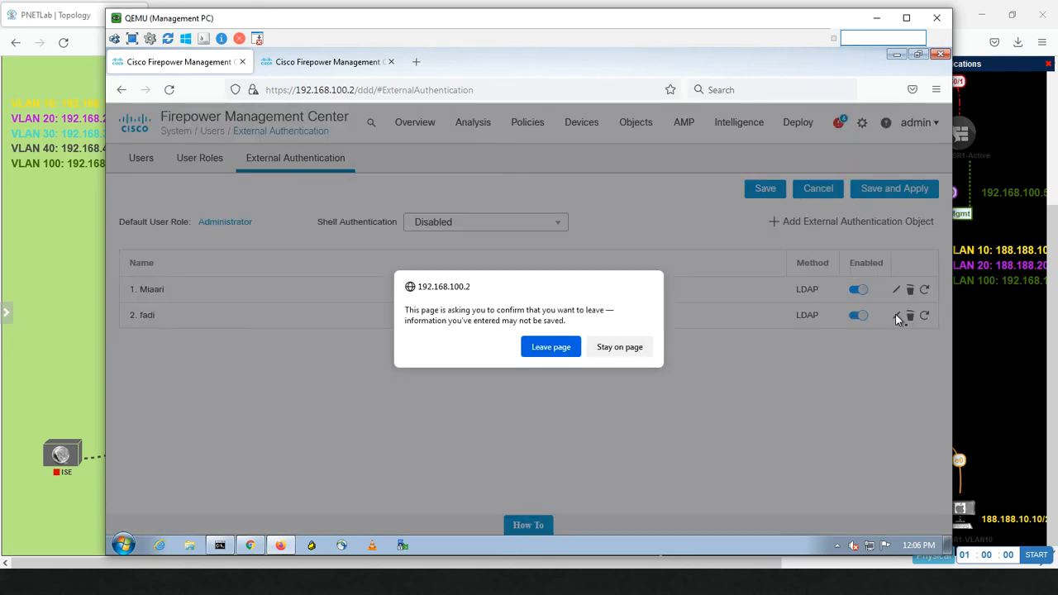
pyautogui.click(554, 347)
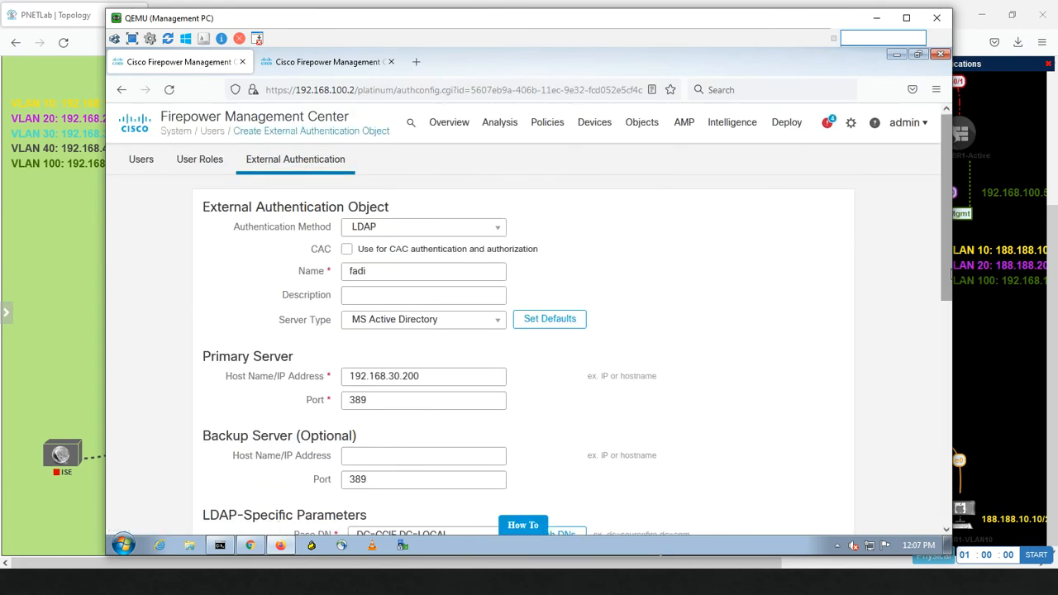
# Step: Review the new object's settings and cancel the edit without changes
pyautogui.moveTo(947, 273); pyautogui.dragTo(923, 433)
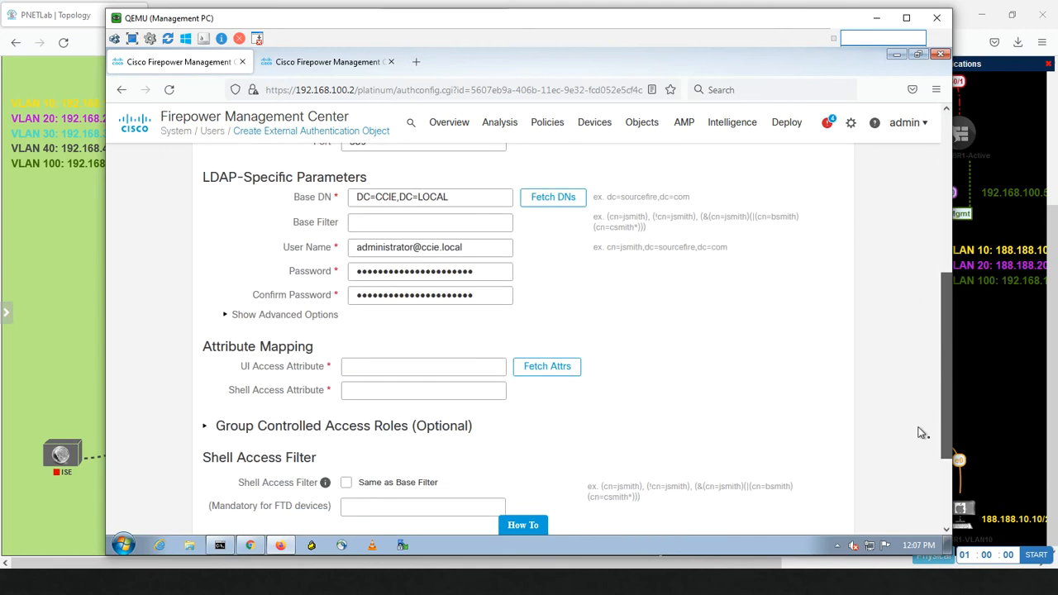
pyautogui.scroll(5, 891, 221)
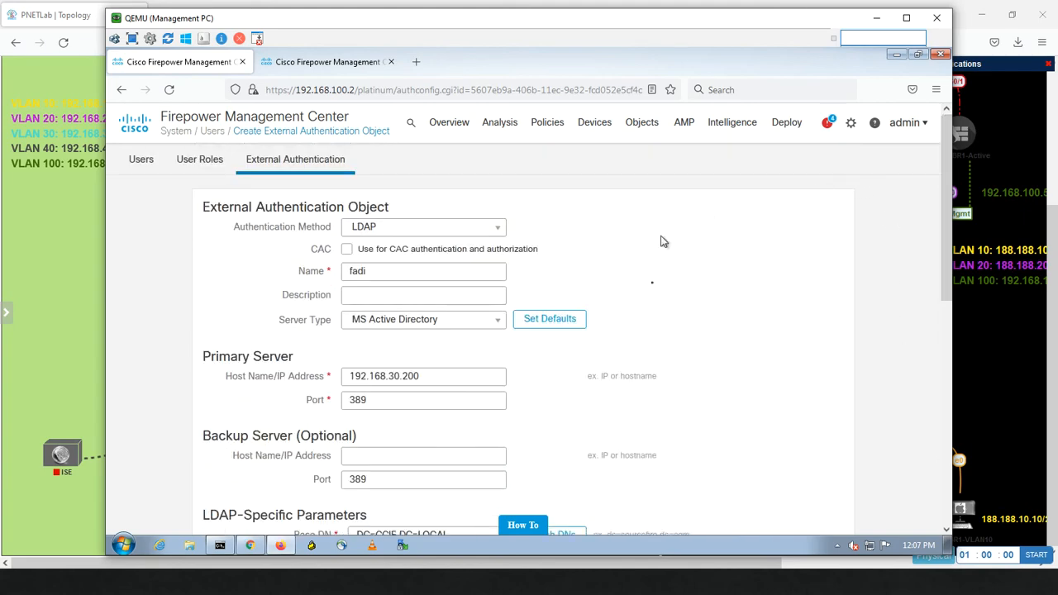
pyautogui.moveTo(947, 295); pyautogui.dragTo(938, 524)
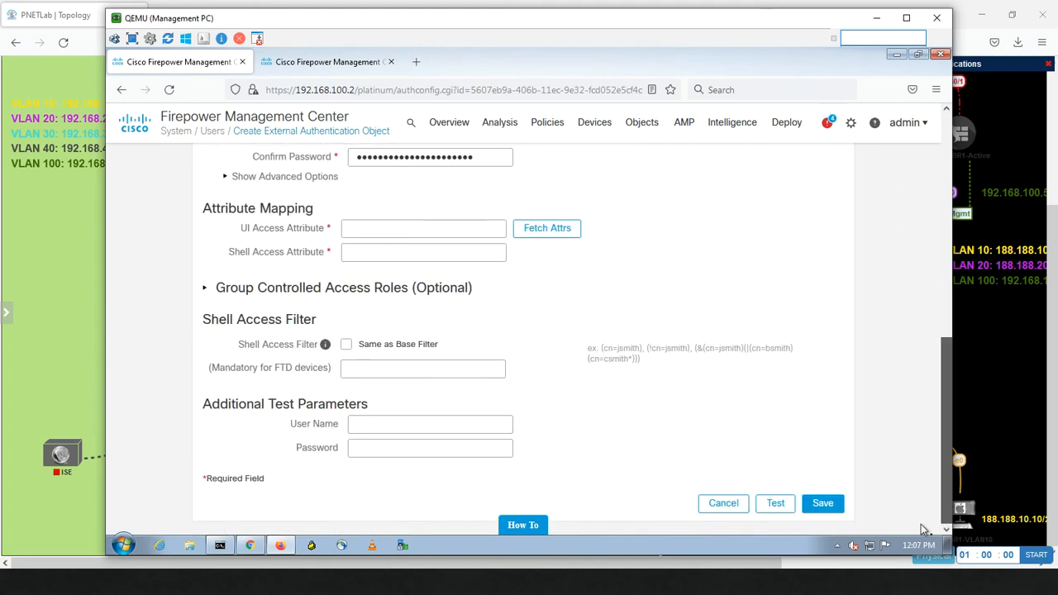
pyautogui.click(723, 504)
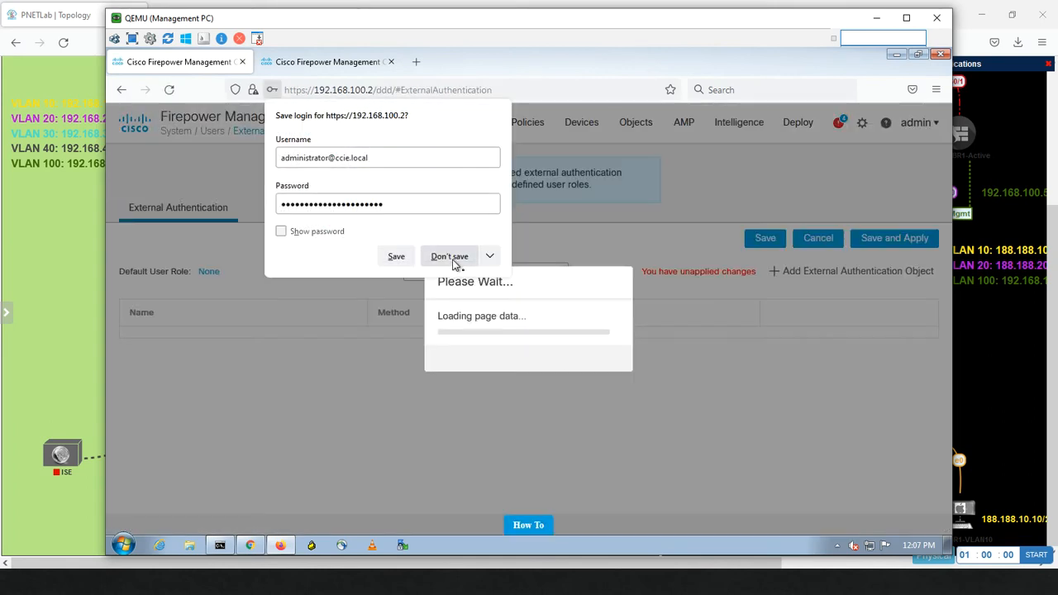
# Step: Enable both LDAP objects, then save and apply external authentication to the current domain
pyautogui.click(456, 262)
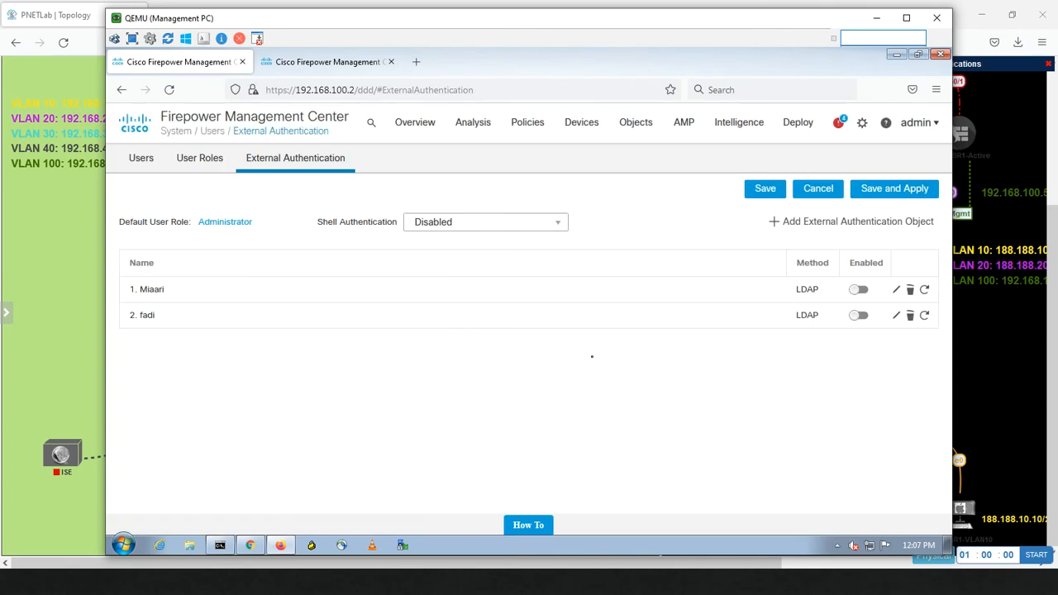
pyautogui.click(858, 289)
pyautogui.click(859, 316)
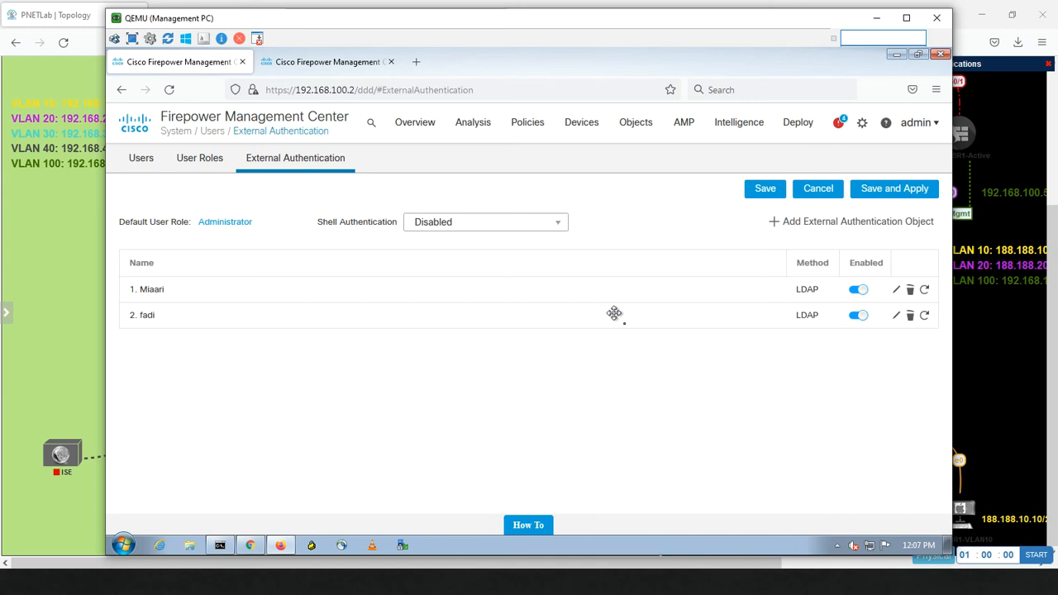
pyautogui.click(891, 190)
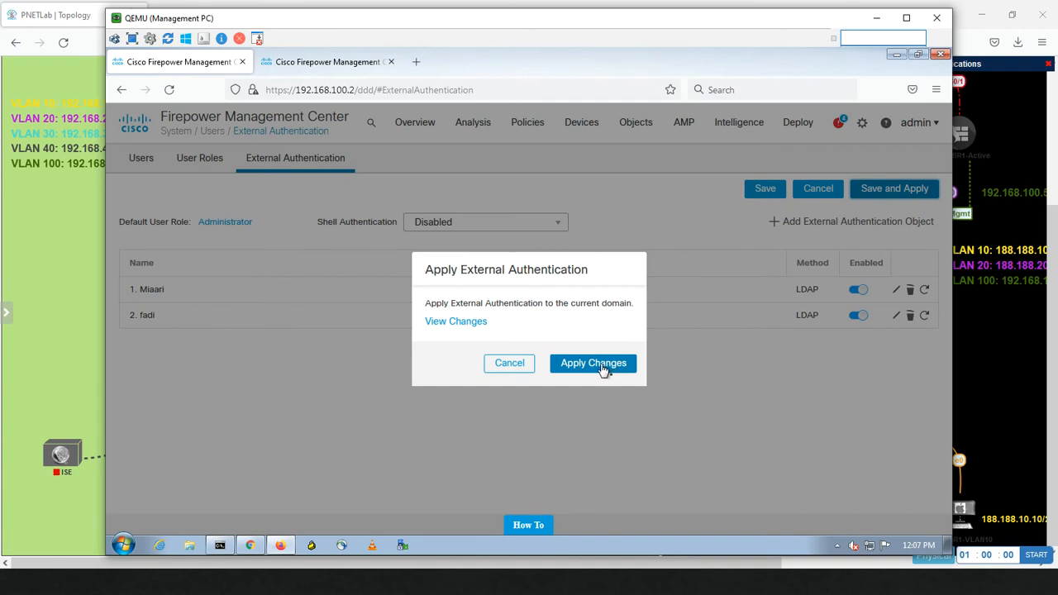
pyautogui.click(469, 326)
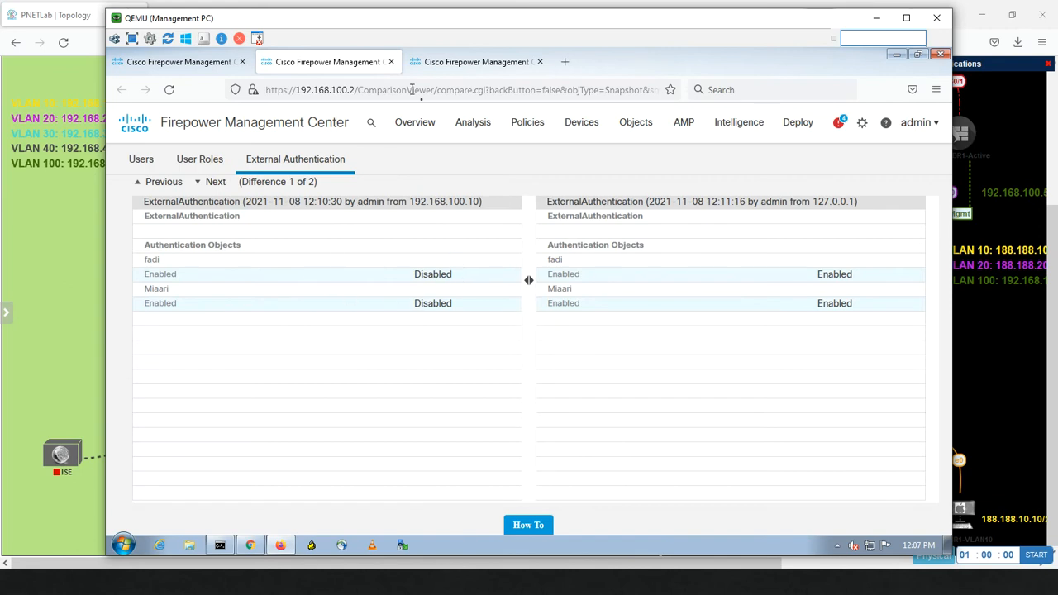
pyautogui.click(441, 64)
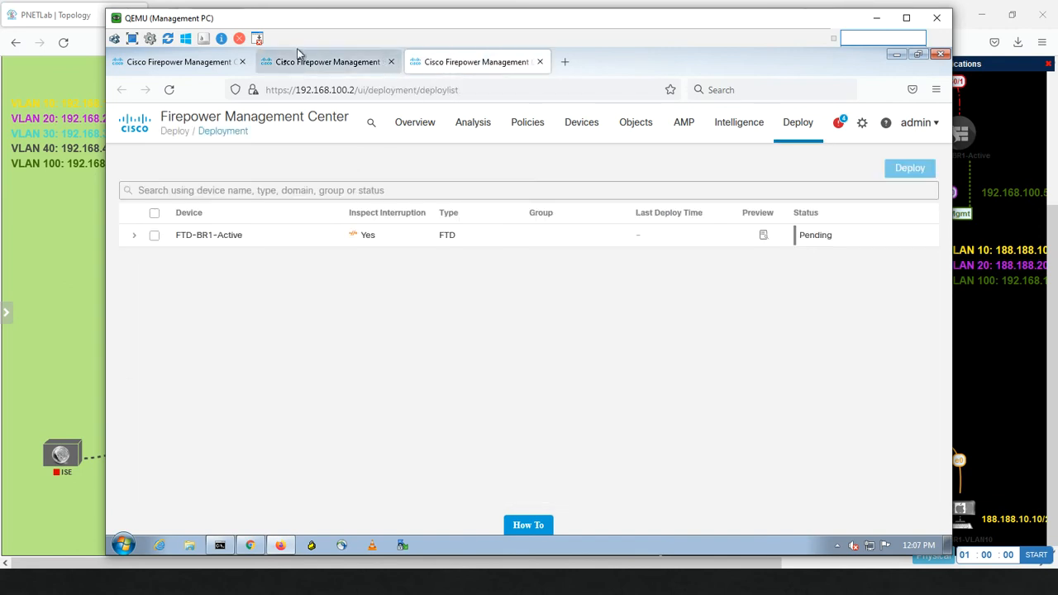
pyautogui.click(199, 66)
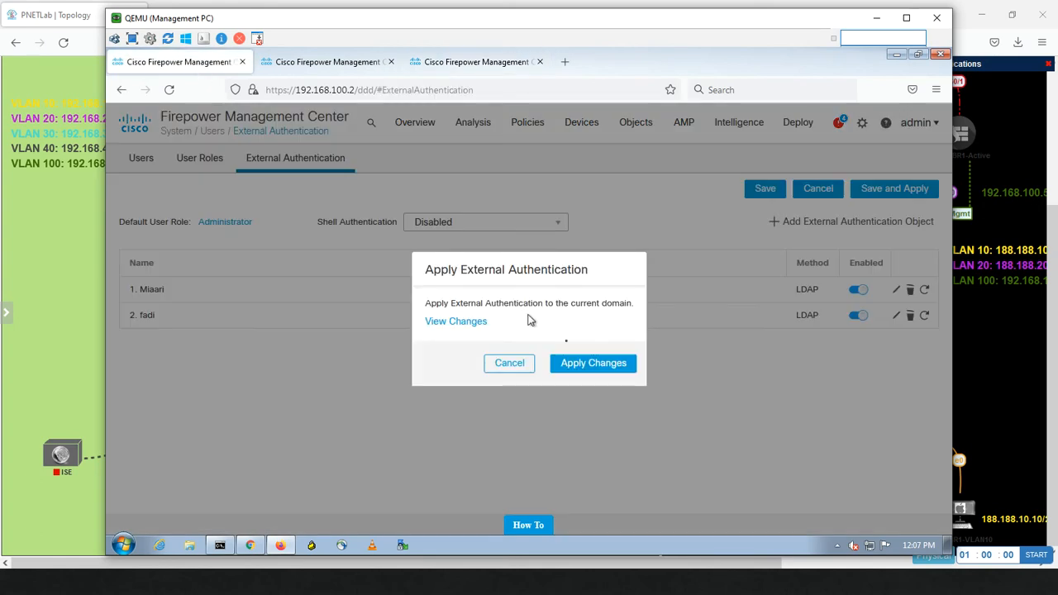
pyautogui.click(585, 368)
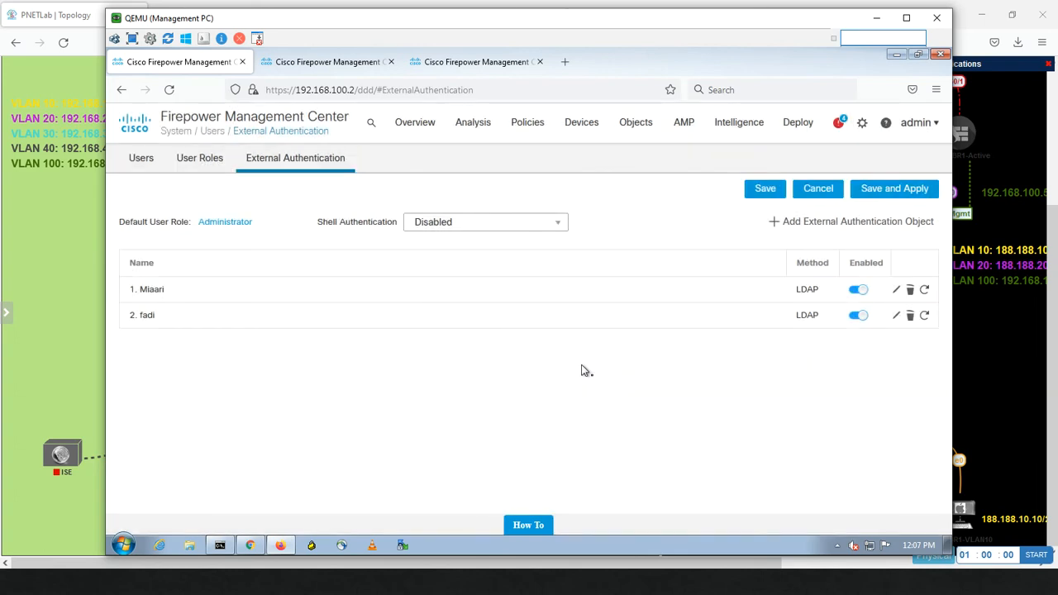
# Step: Refresh the user databases of both LDAP objects
pyautogui.click(925, 317)
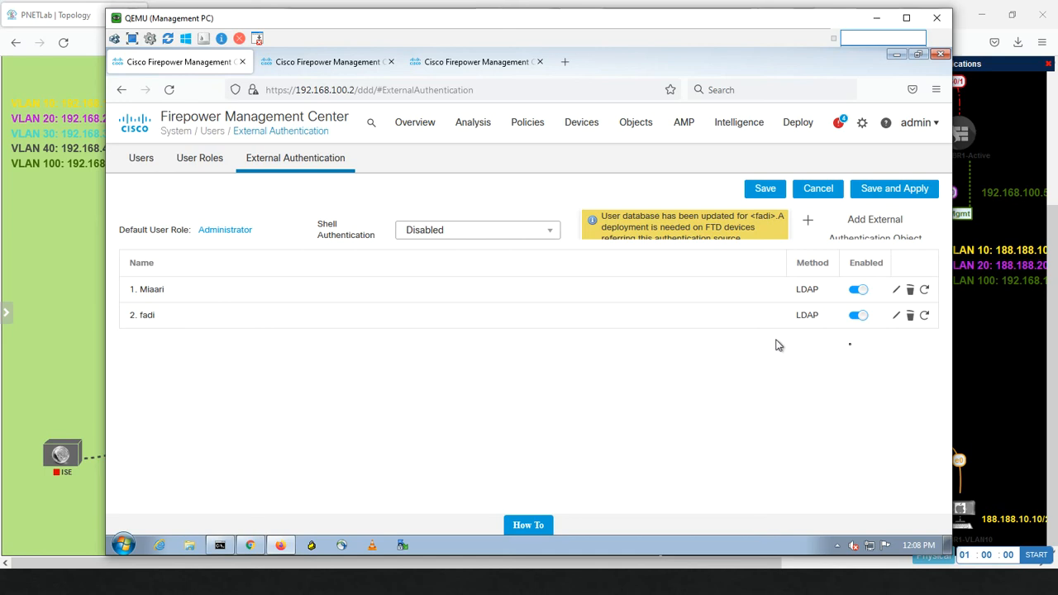
pyautogui.click(925, 316)
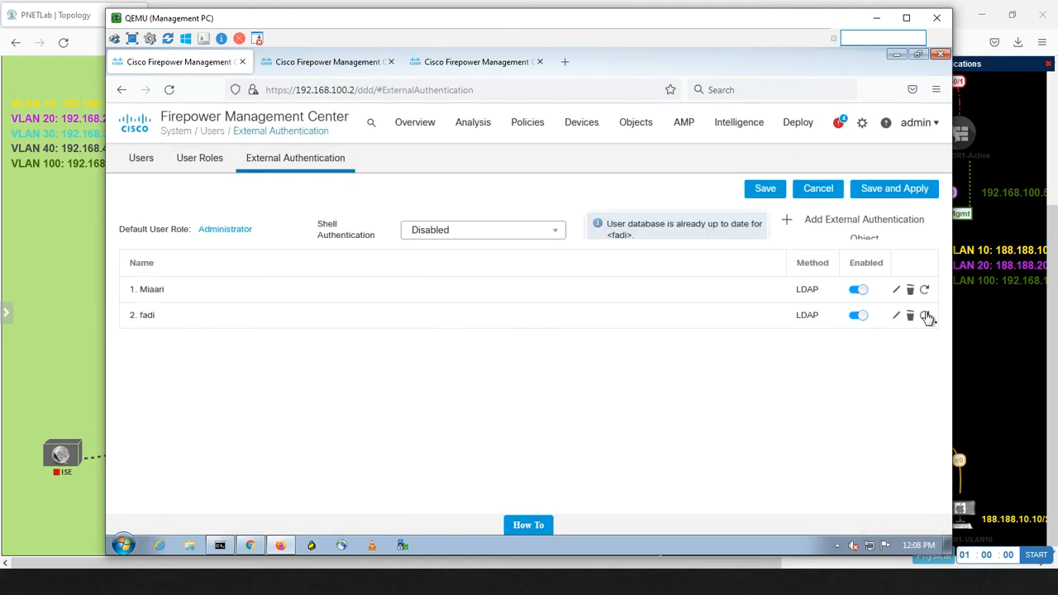
pyautogui.click(925, 291)
# Step: Log in to FMC as the AD user, reaching the Summary Dashboard, then log out
pyautogui.click(250, 545)
pyautogui.moveTo(502, 399); pyautogui.dragTo(372, 384)
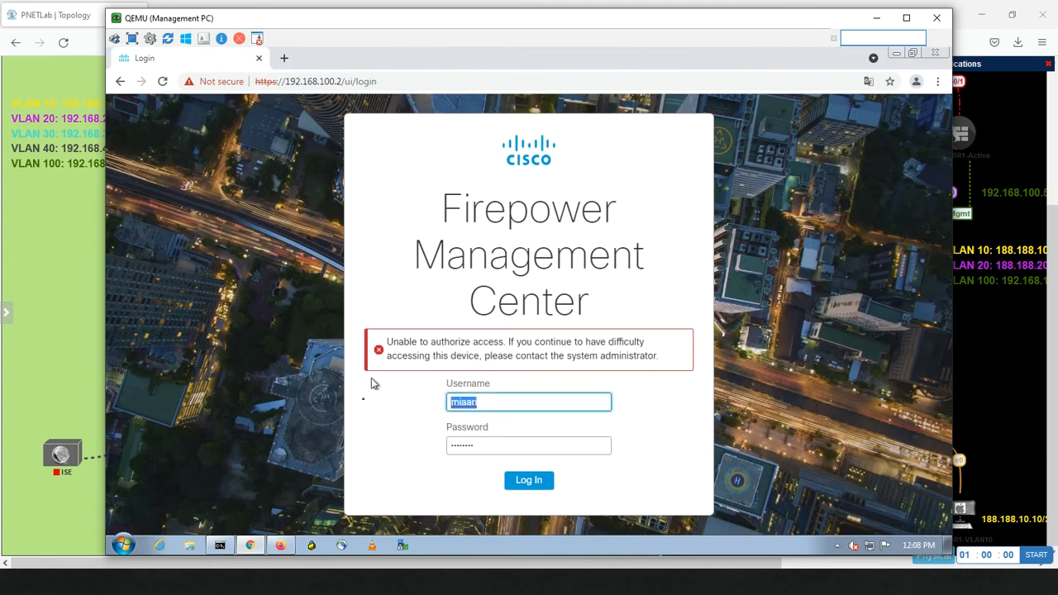
pyautogui.write('fadi')
pyautogui.press('Tab')
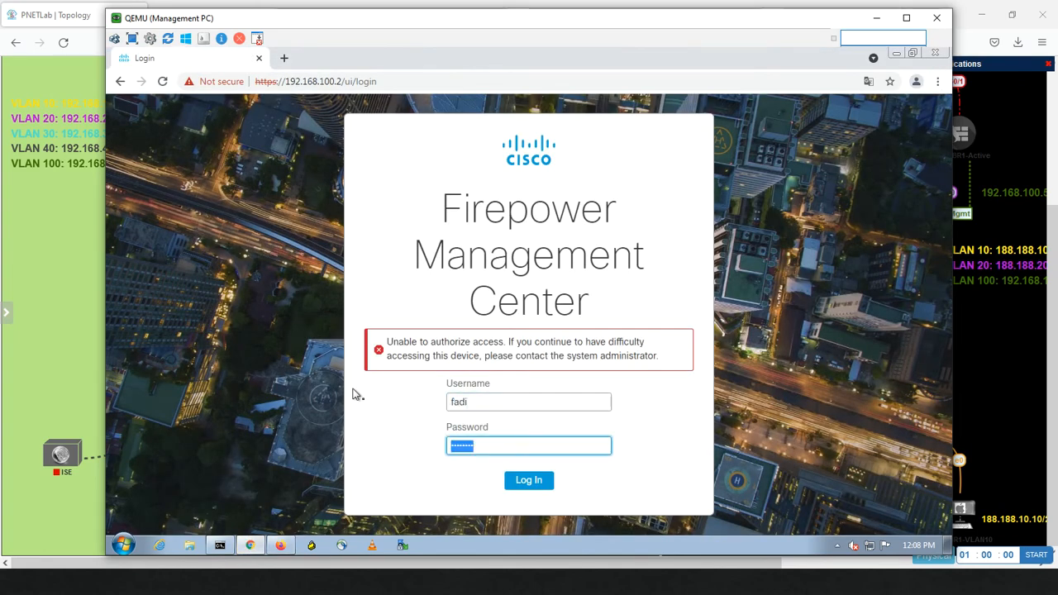
pyautogui.click(511, 482)
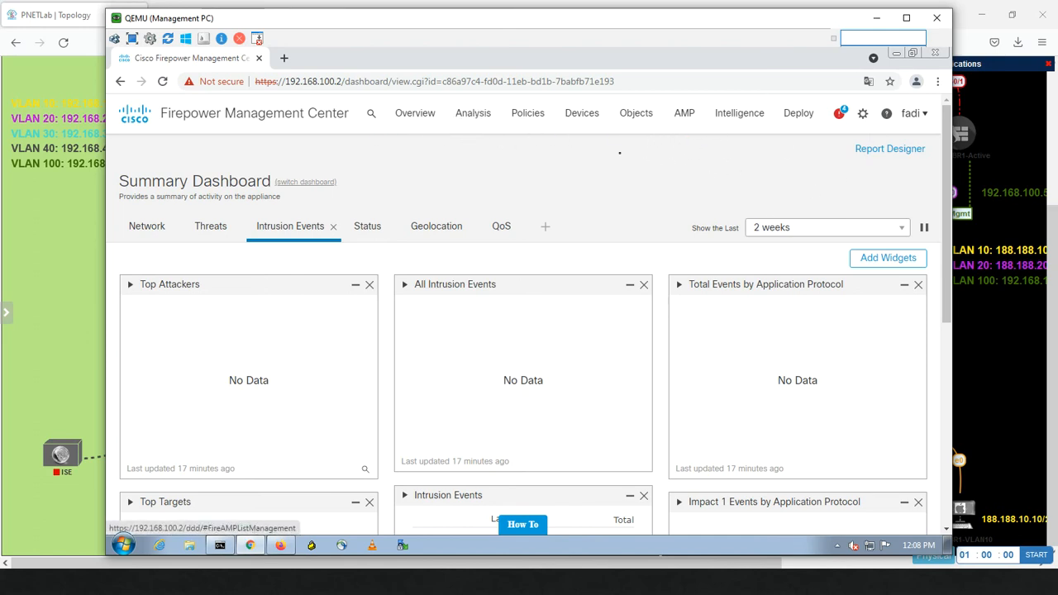
pyautogui.click(918, 116)
pyautogui.click(839, 192)
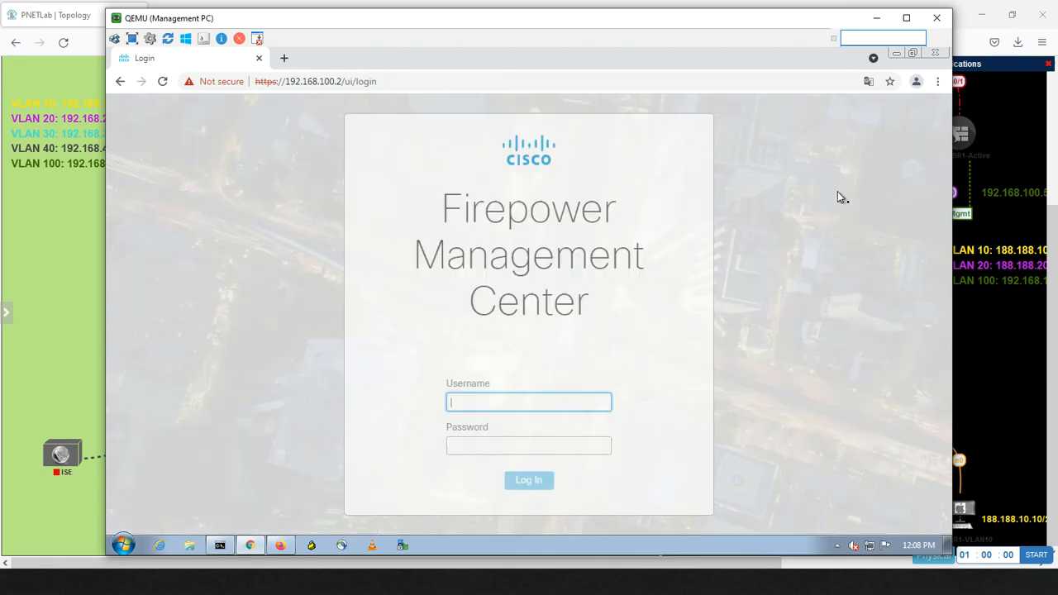
# Step: Sign in as the AD user with their password, accept the login banner, then return to the admin session
pyautogui.write('miaari')
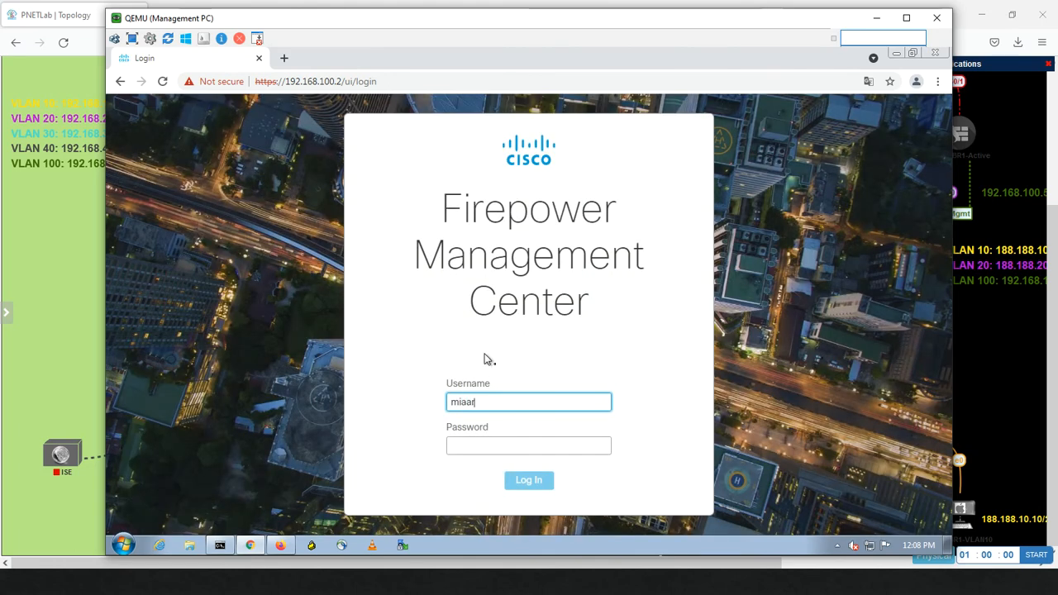
pyautogui.press('Tab')
pyautogui.write('***')
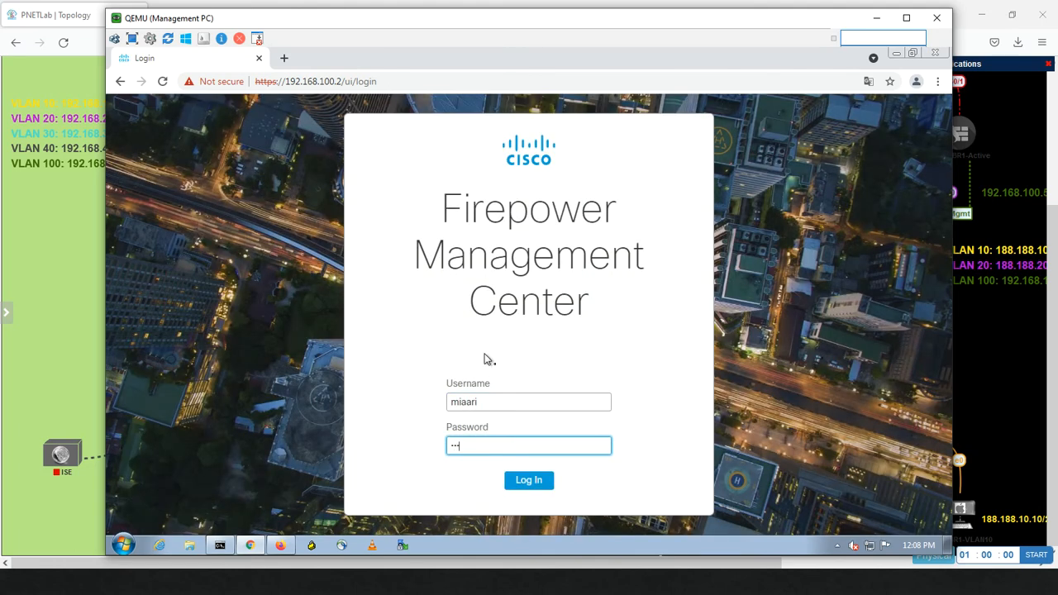
pyautogui.press('Return')
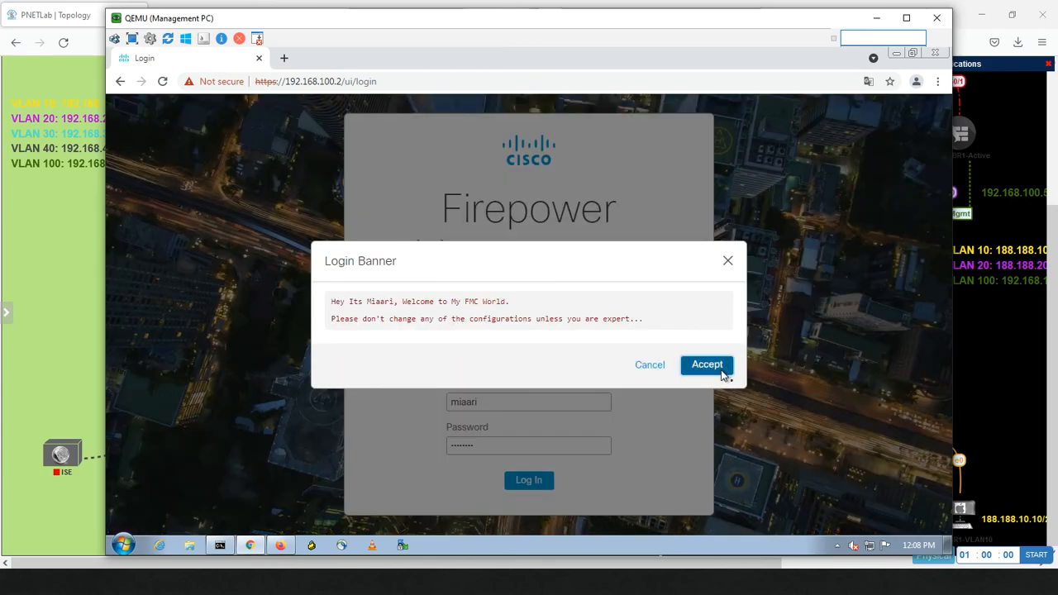
pyautogui.click(722, 369)
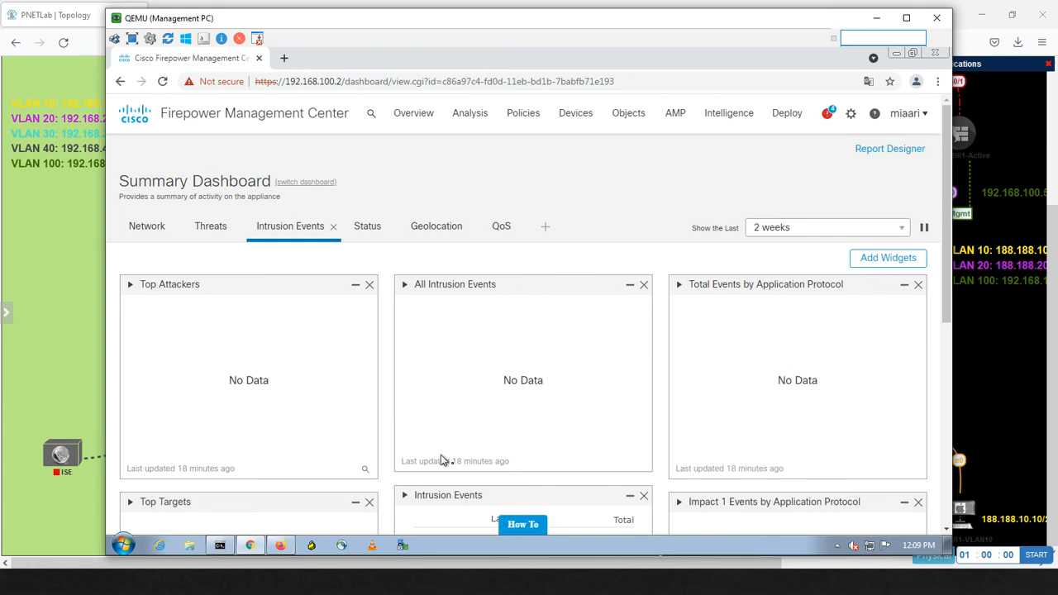
pyautogui.click(282, 547)
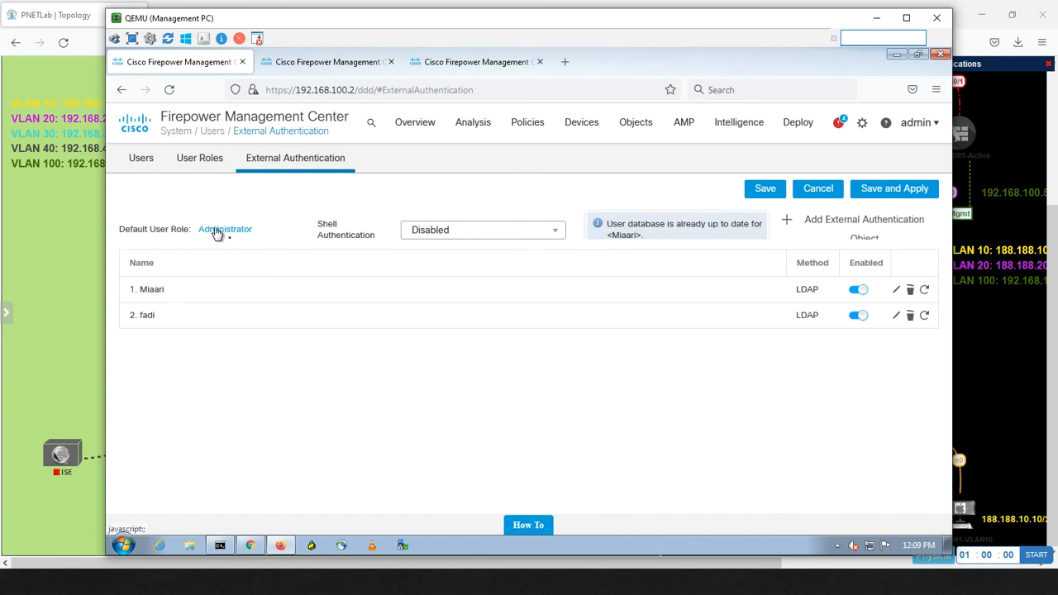
# Step: Glance at the User Roles list, return to External Authentication, and open the System settings menu
pyautogui.click(199, 158)
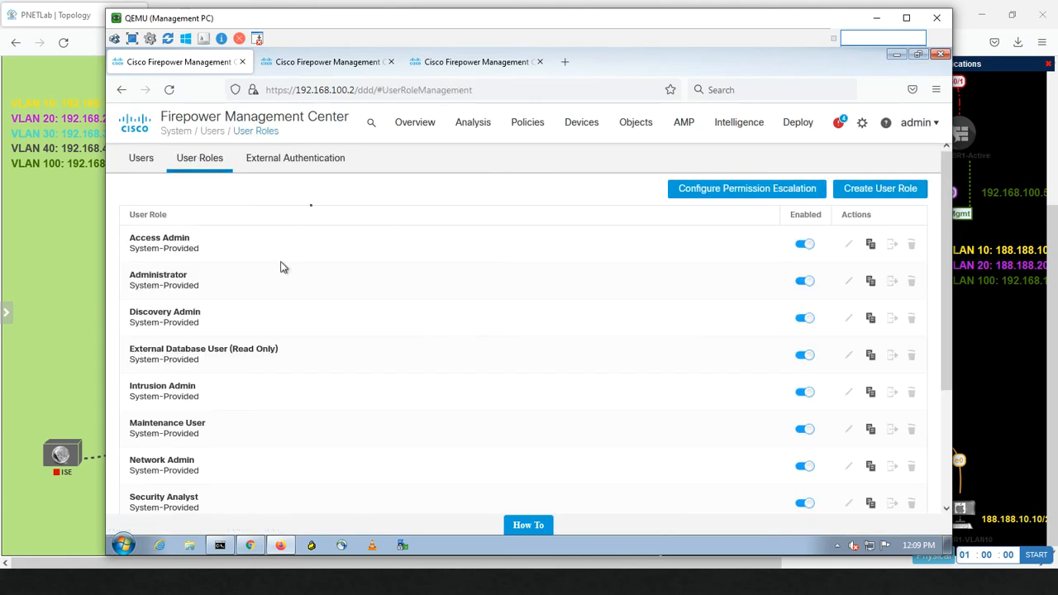
pyautogui.click(283, 160)
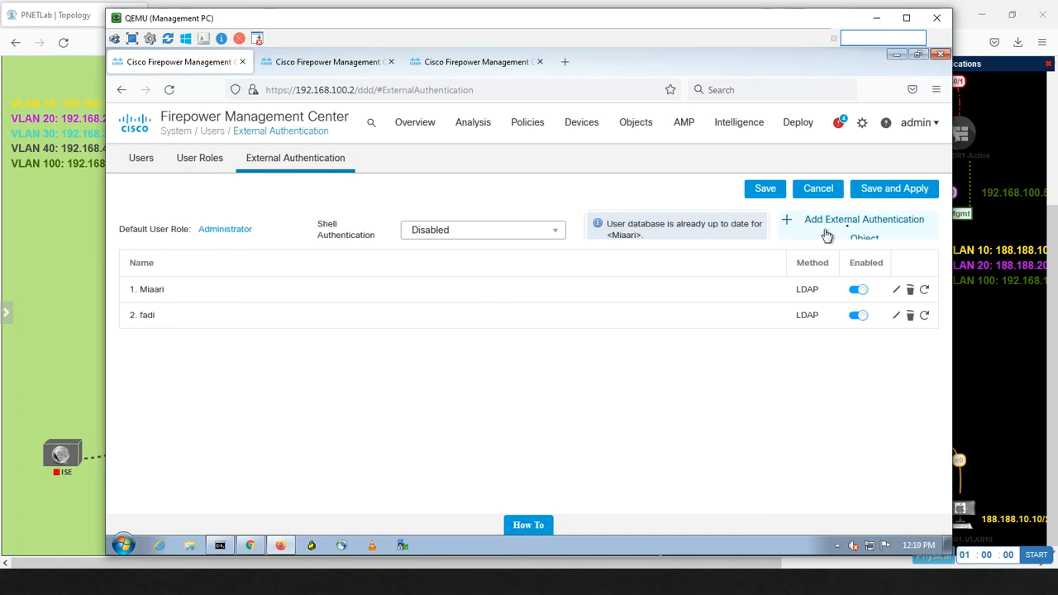
pyautogui.click(864, 124)
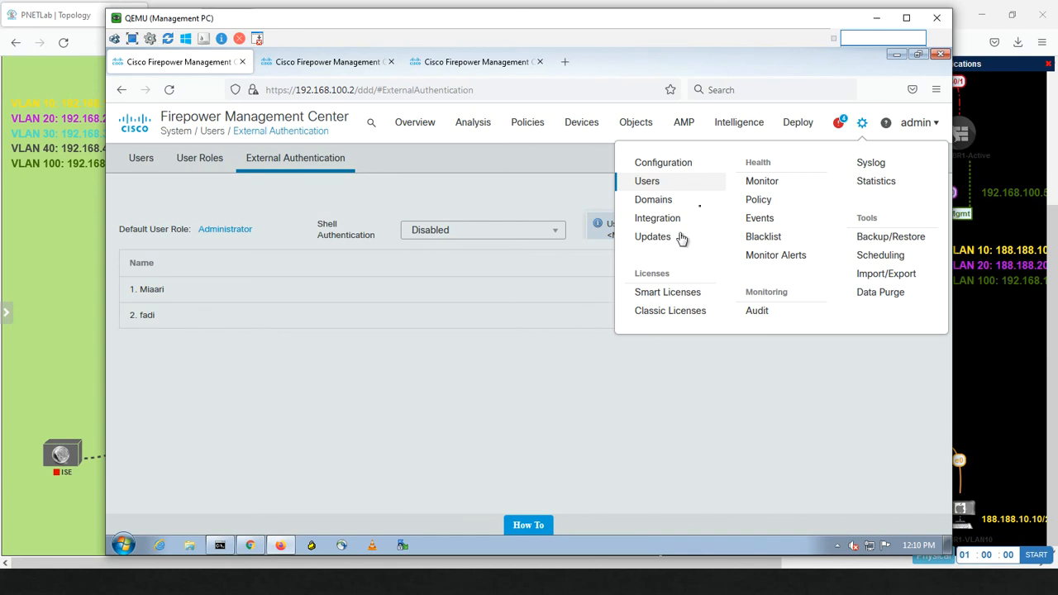
# Step: Review the Users list showing both AD accounts as externally authenticated Administrators, then open the admin account menu
pyautogui.click(666, 190)
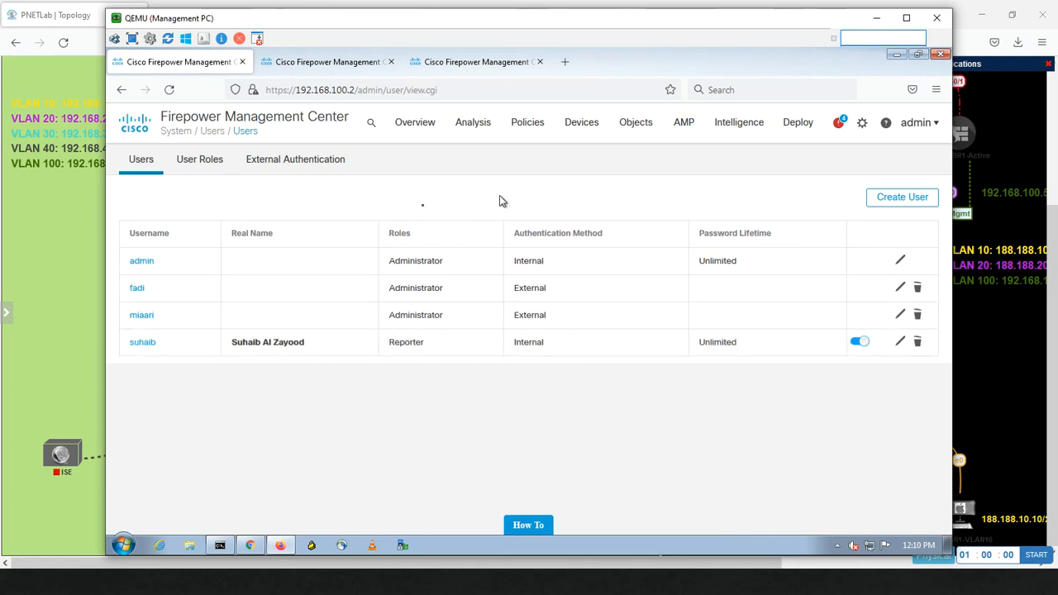
pyautogui.click(203, 162)
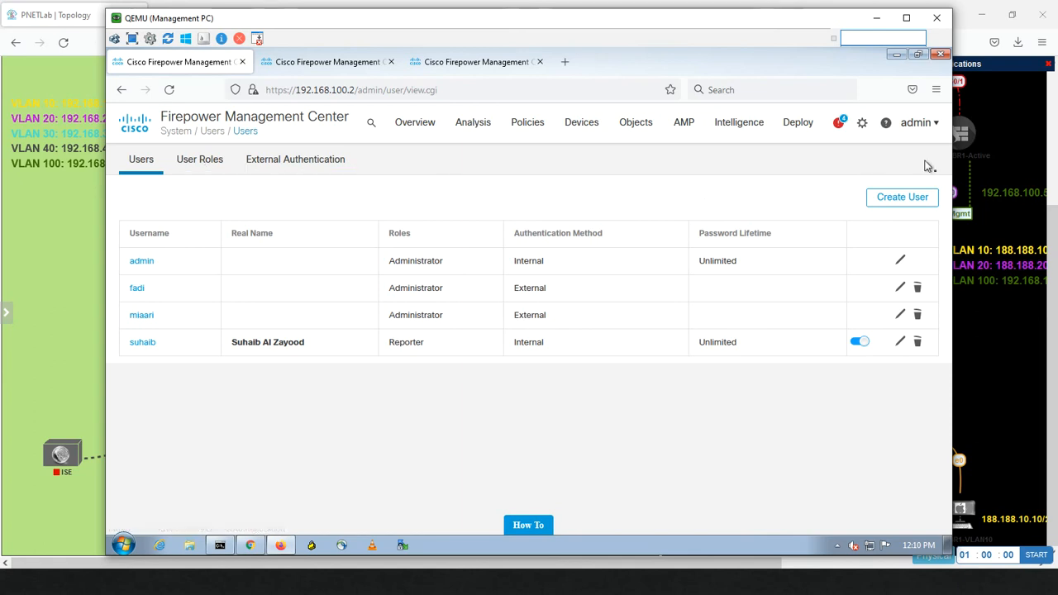
pyautogui.click(932, 133)
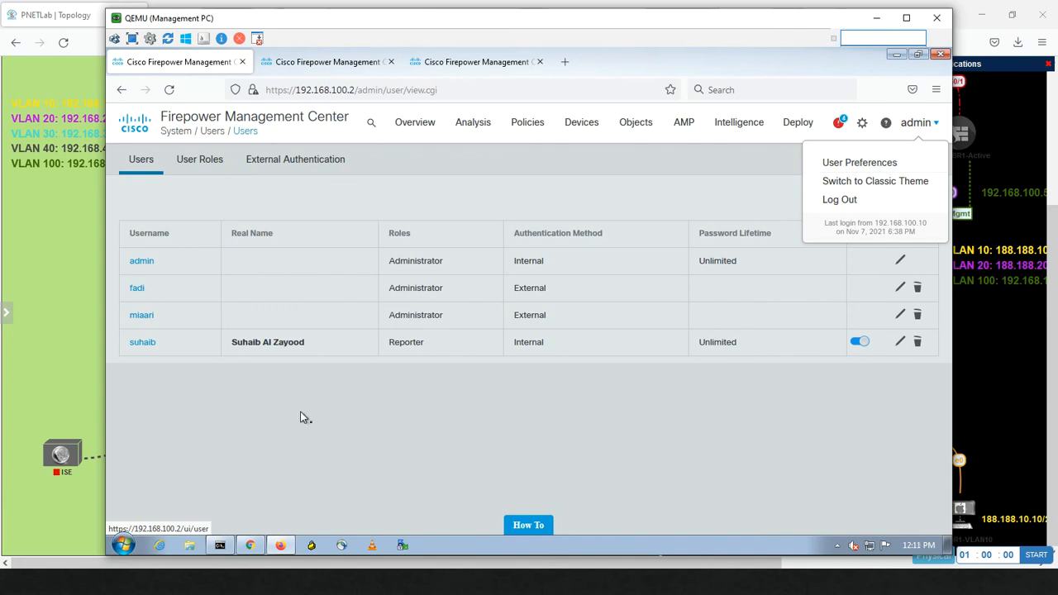
# Step: Switch to the AD user's Chrome session and open that user's User Preferences
pyautogui.click(263, 556)
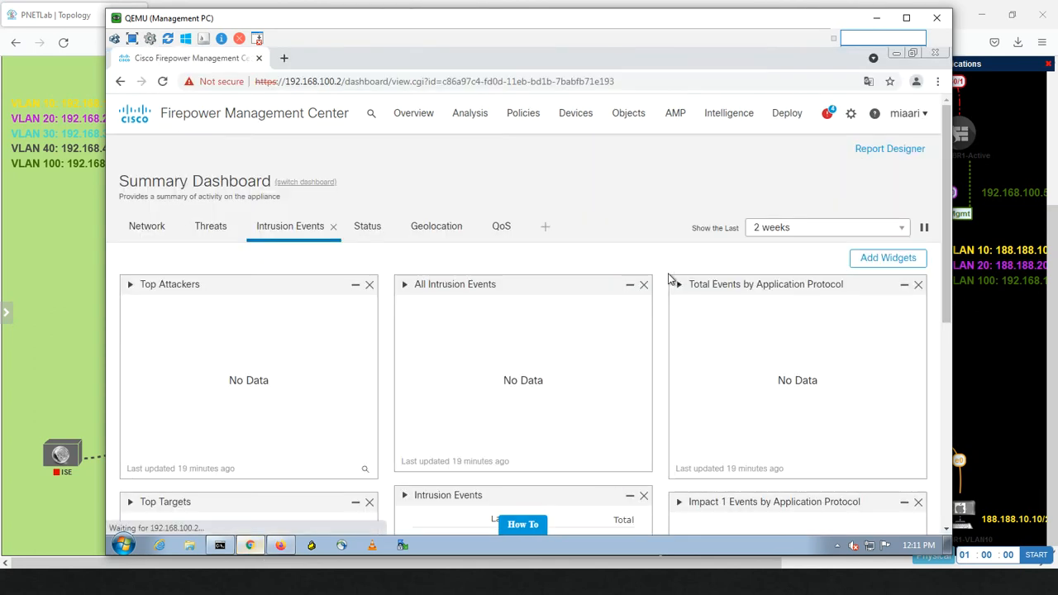
pyautogui.click(924, 118)
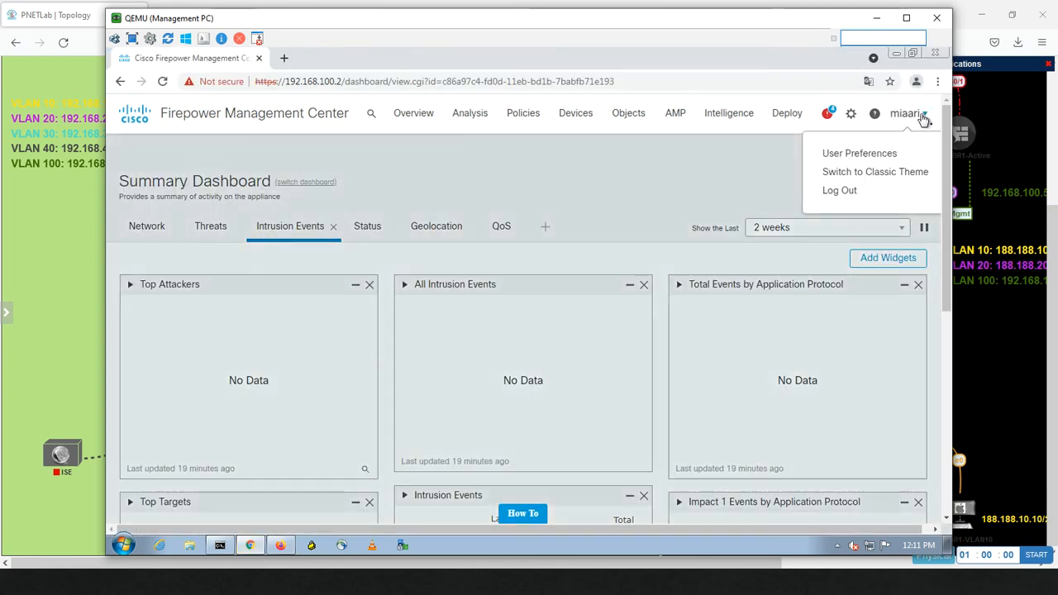
pyautogui.click(856, 159)
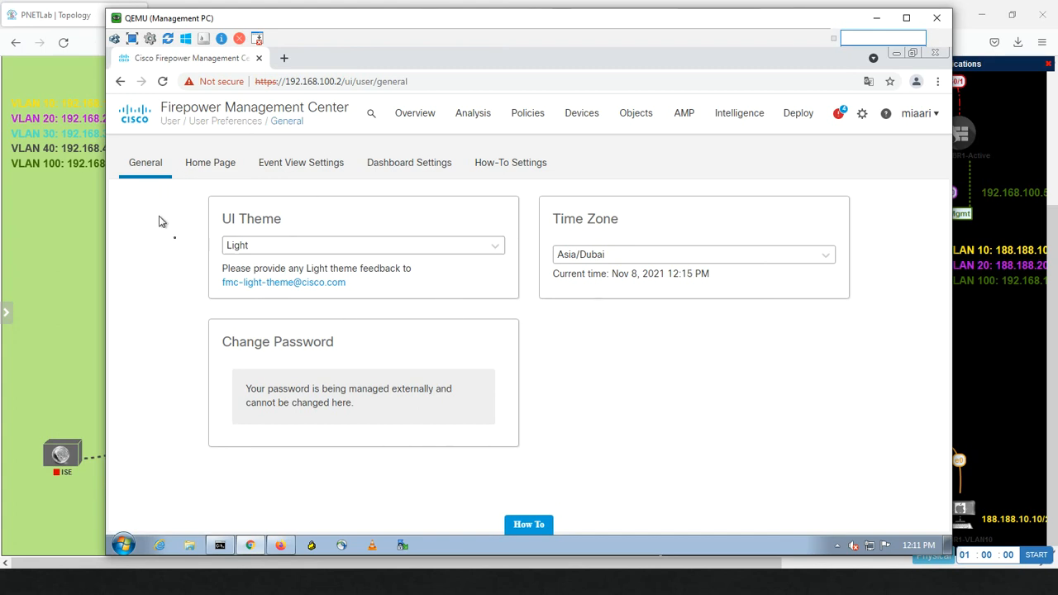
pyautogui.click(295, 247)
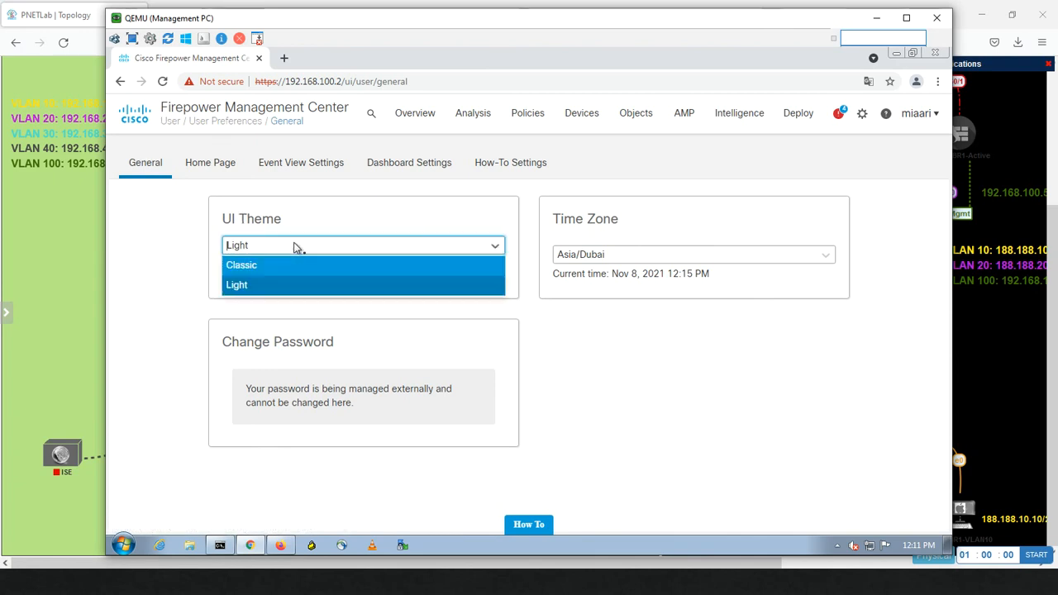
pyautogui.click(258, 265)
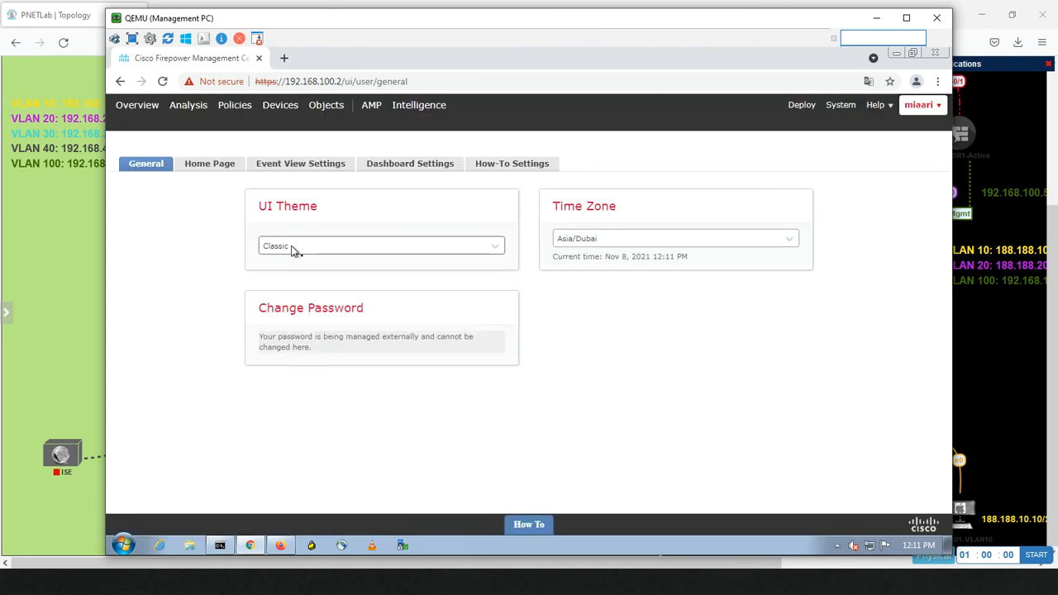
pyautogui.click(293, 251)
pyautogui.click(288, 288)
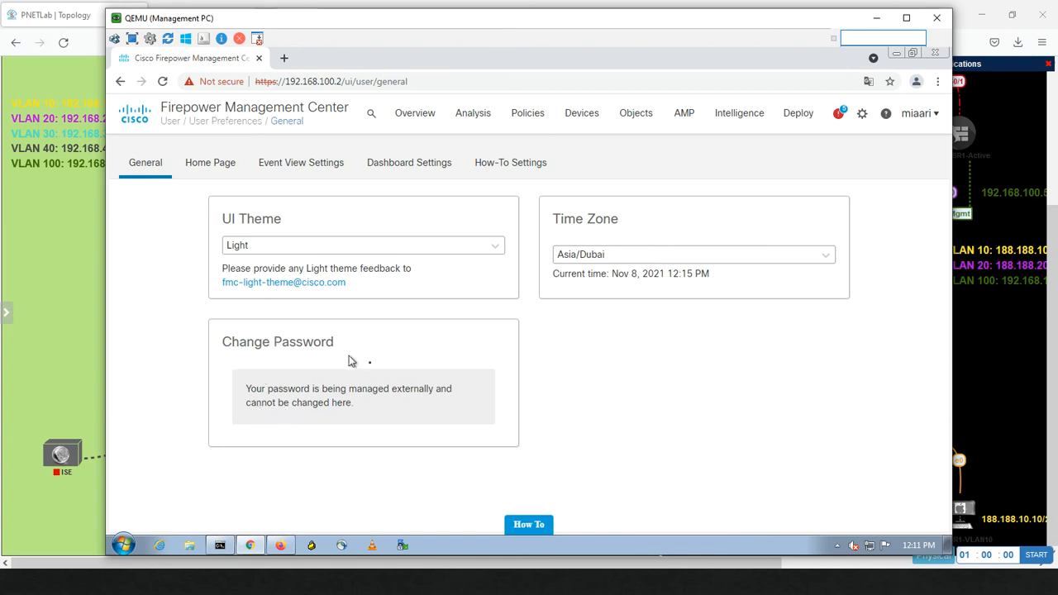
# Step: Set the Home Page opening screen to Object Management and save the preference
pyautogui.click(222, 170)
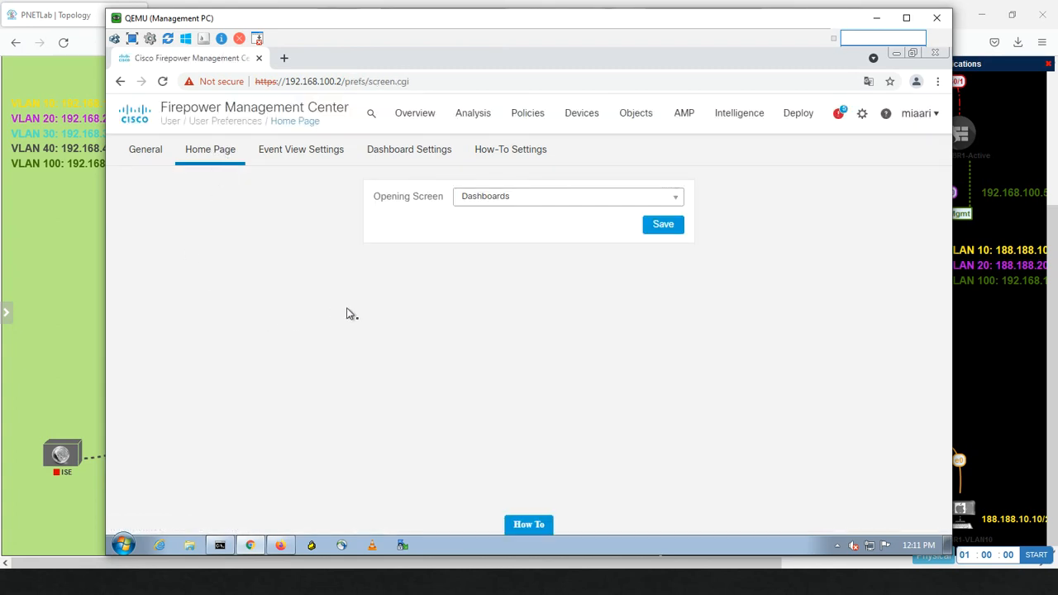
pyautogui.click(555, 207)
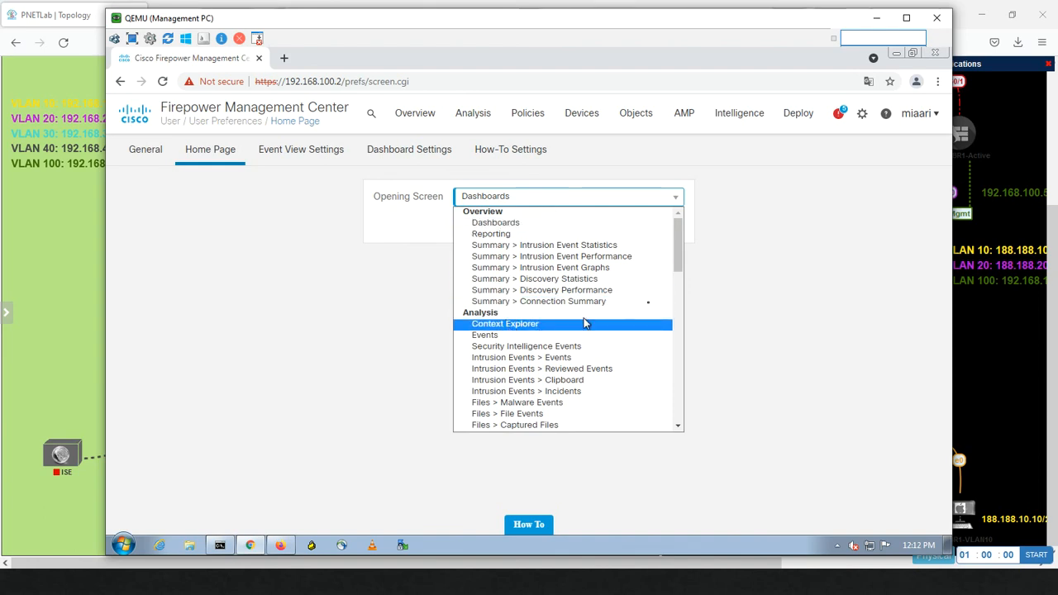
pyautogui.moveTo(677, 250); pyautogui.dragTo(662, 395)
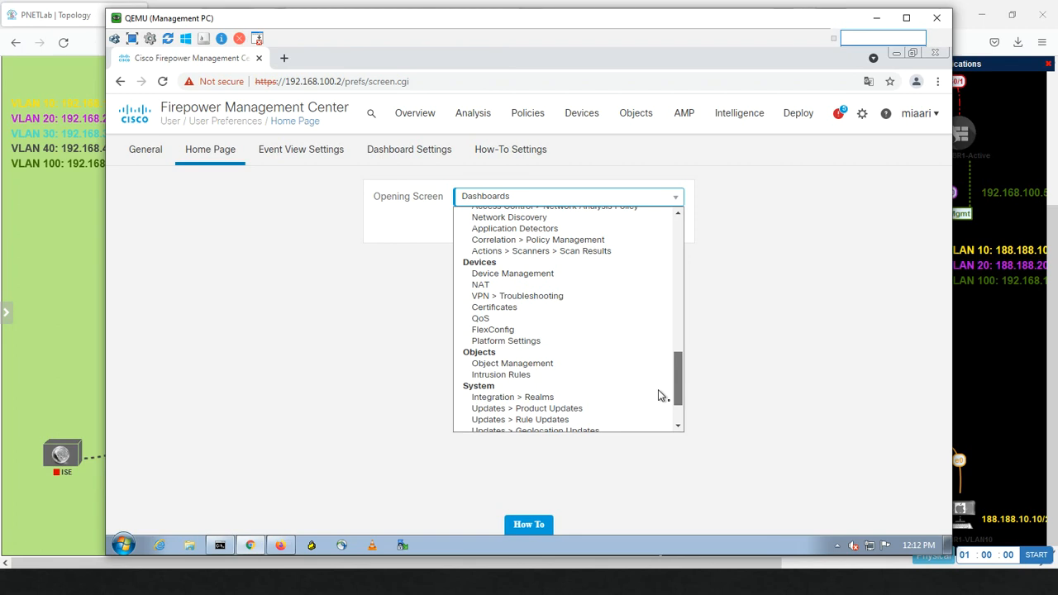
pyautogui.click(486, 364)
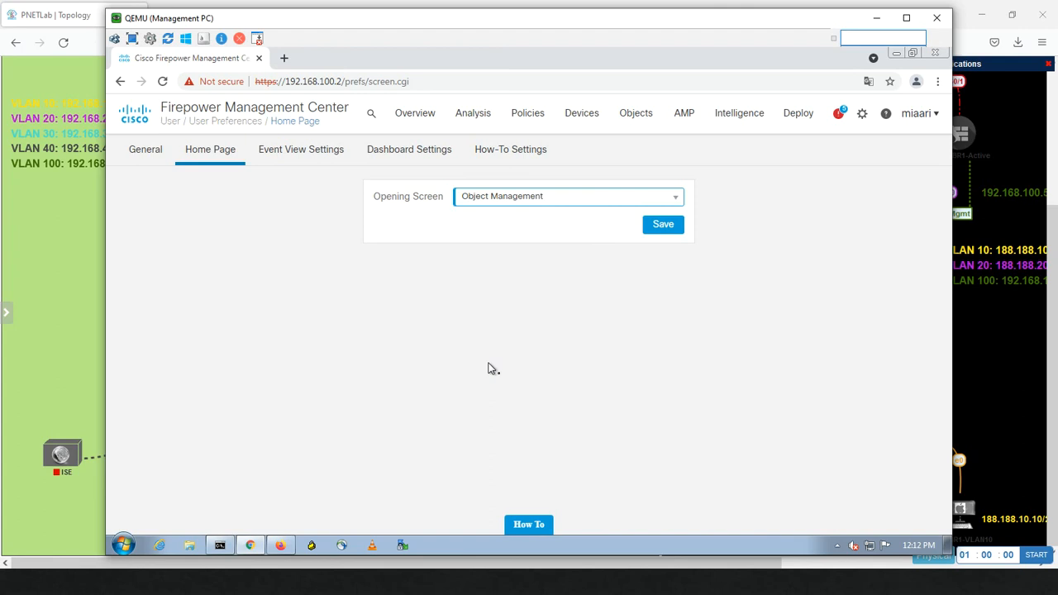
pyautogui.click(664, 228)
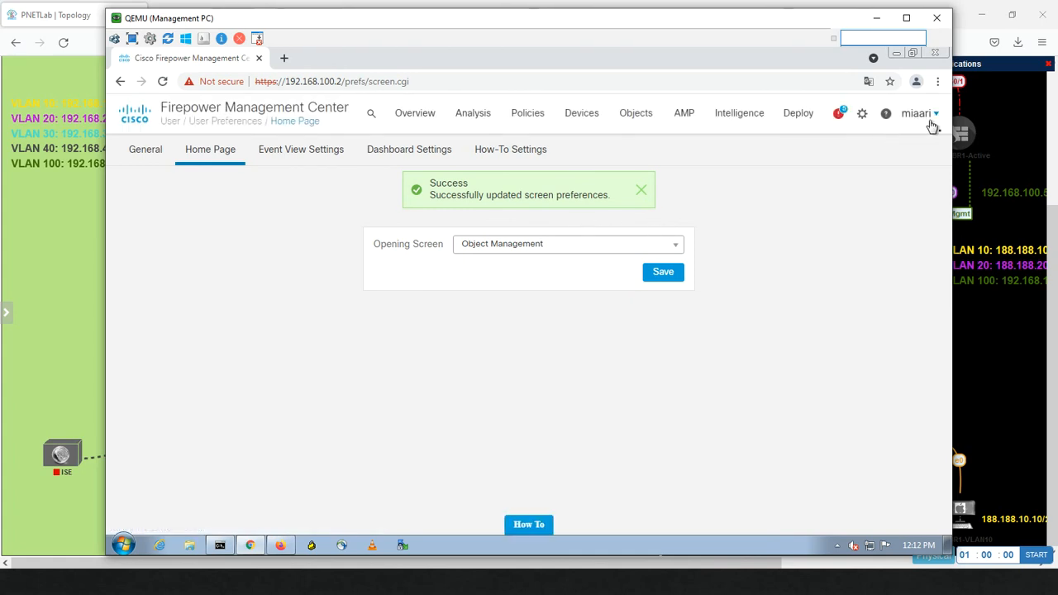
pyautogui.click(930, 126)
# Step: Log out and sign back in as the AD user, accepting the banner, to land on Object Management
pyautogui.click(852, 194)
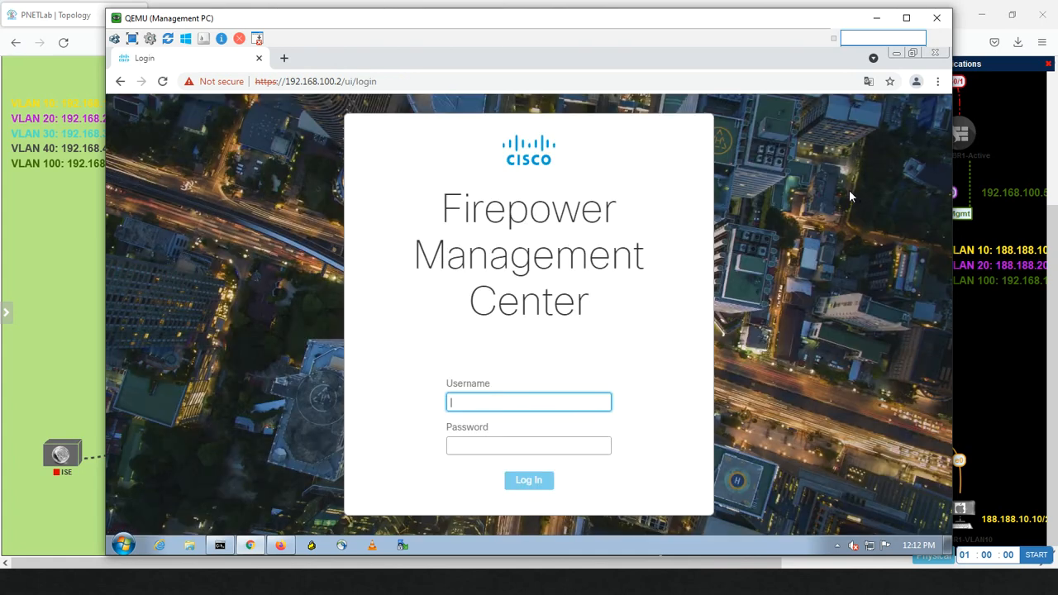
pyautogui.write('miaari')
pyautogui.press('Tab')
pyautogui.write('C')
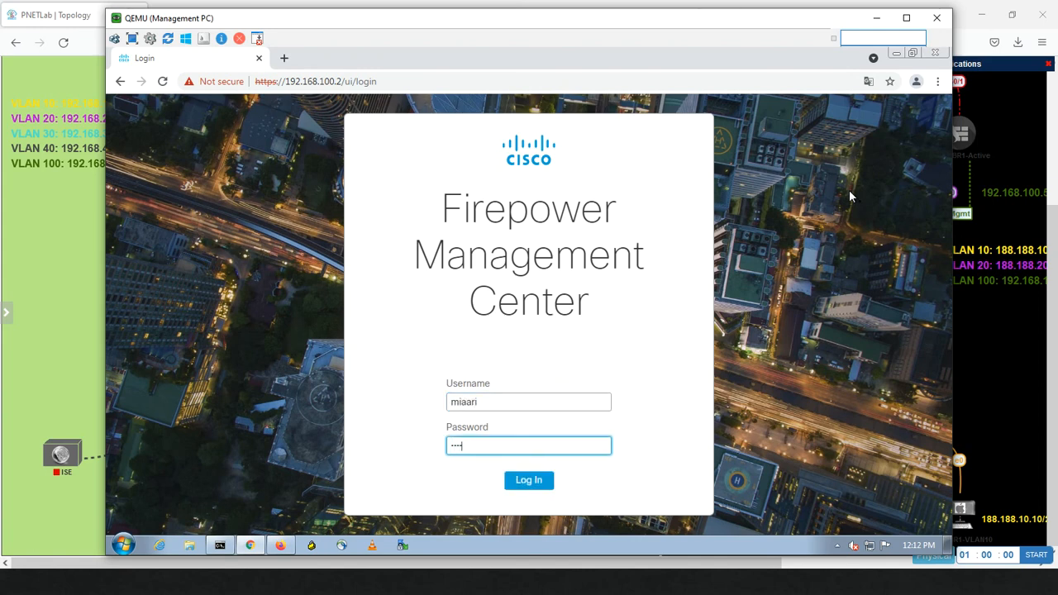
pyautogui.press('Return')
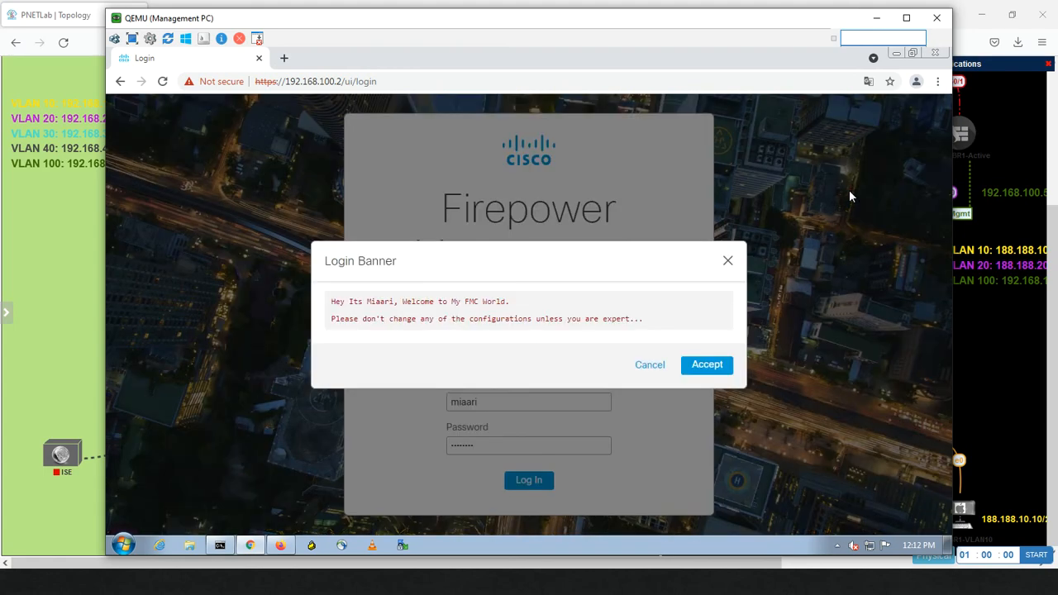
pyautogui.click(718, 369)
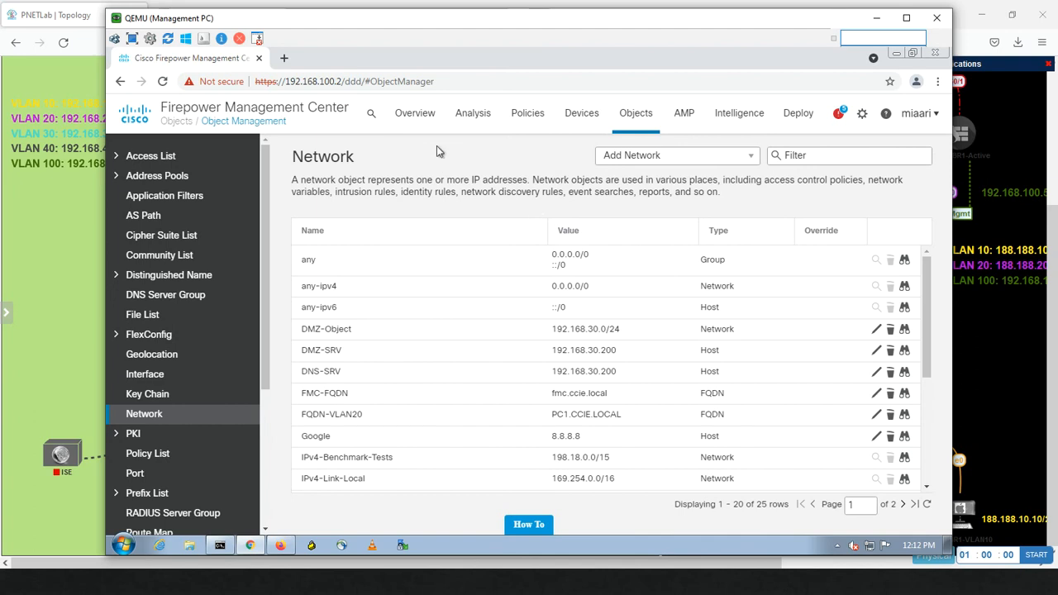
# Step: Visit the Summary Dashboard, then go back to the AD user's User Preferences
pyautogui.moveTo(424, 116)
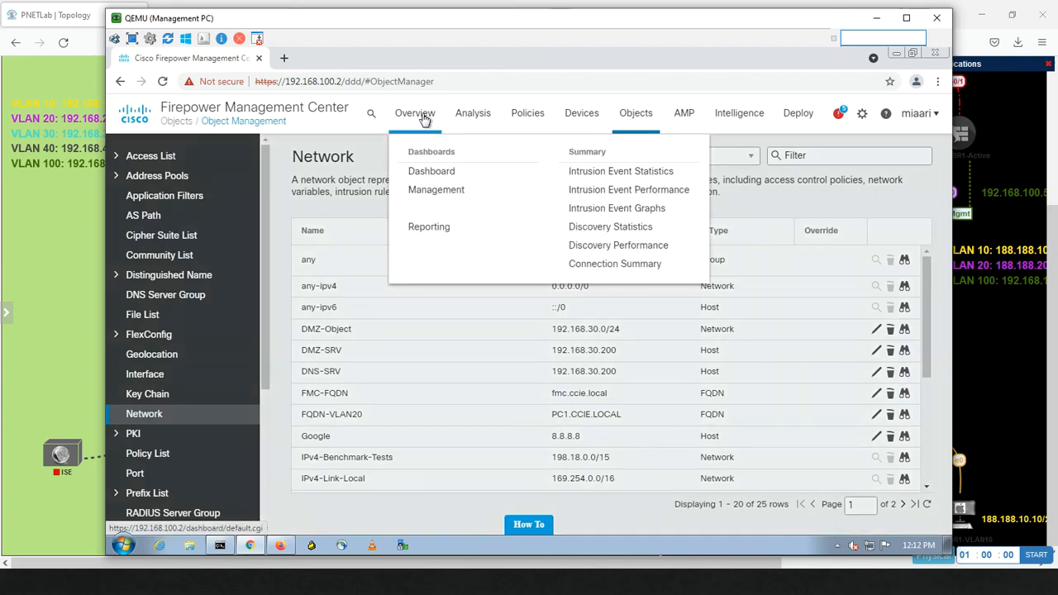
pyautogui.click(429, 173)
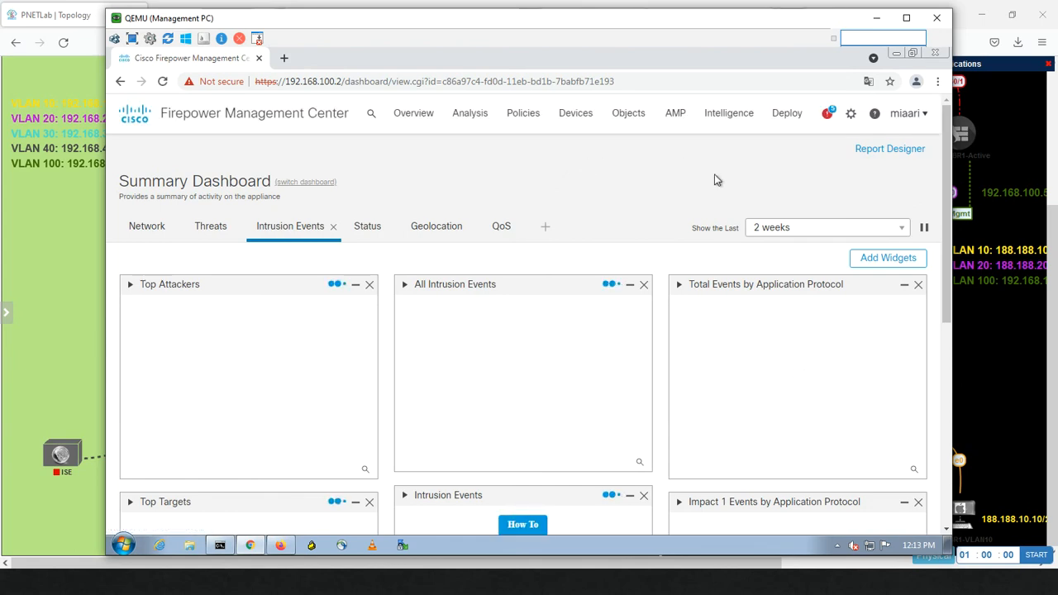
pyautogui.click(924, 114)
pyautogui.click(860, 155)
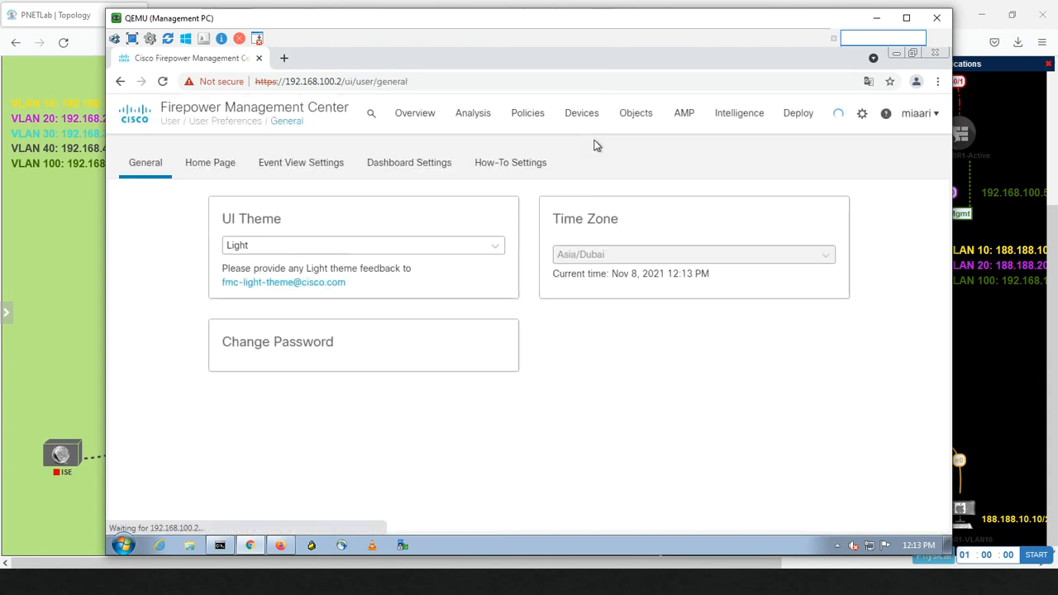
# Step: Uncheck Resolve IP Addresses in Event View Settings, keeping Expand Packet View at None
pyautogui.click(300, 165)
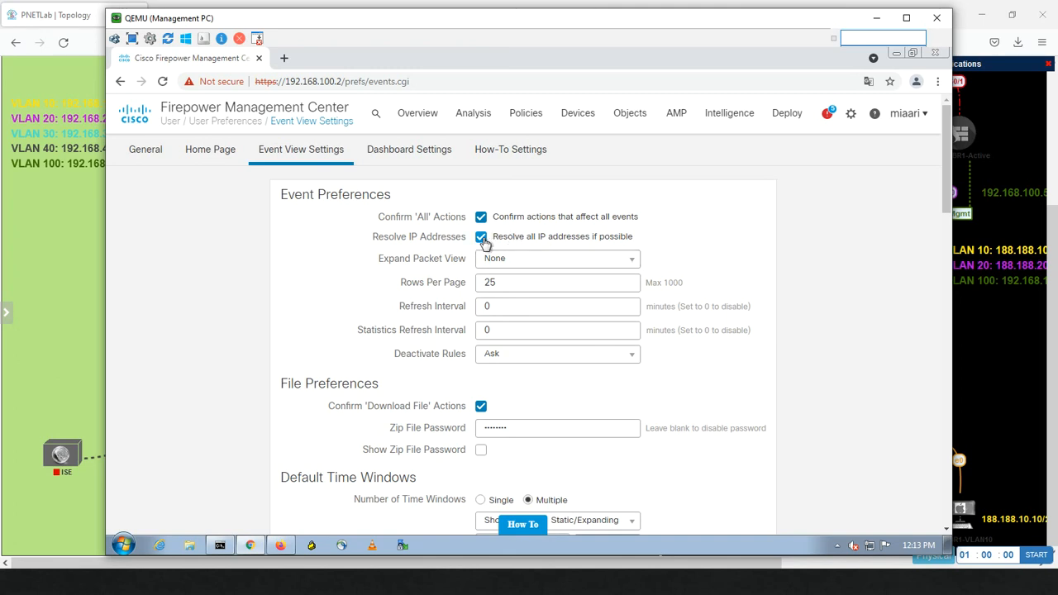
pyautogui.click(483, 241)
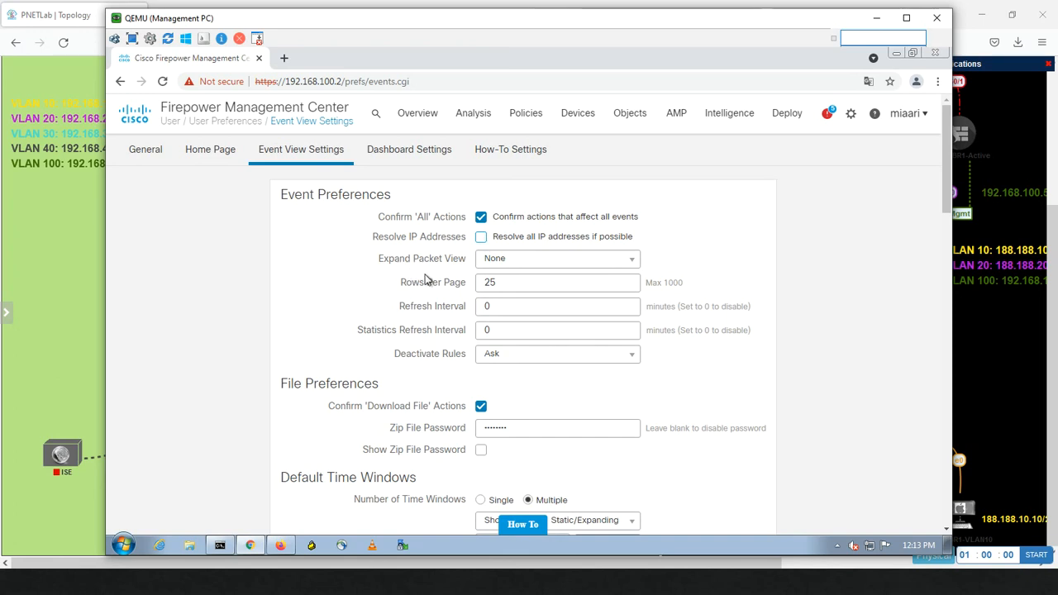
pyautogui.click(554, 261)
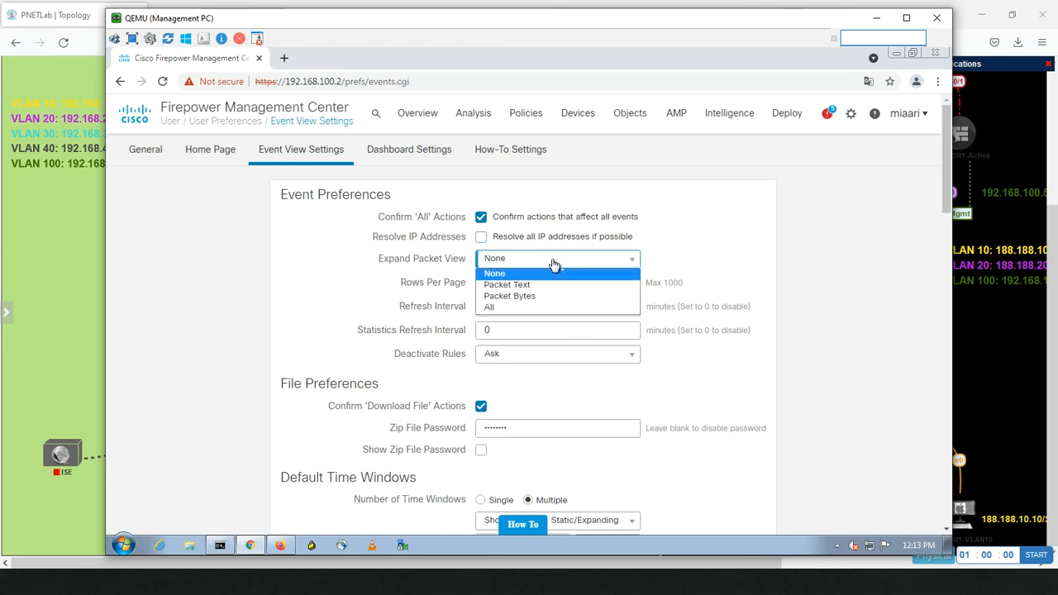
pyautogui.click(685, 220)
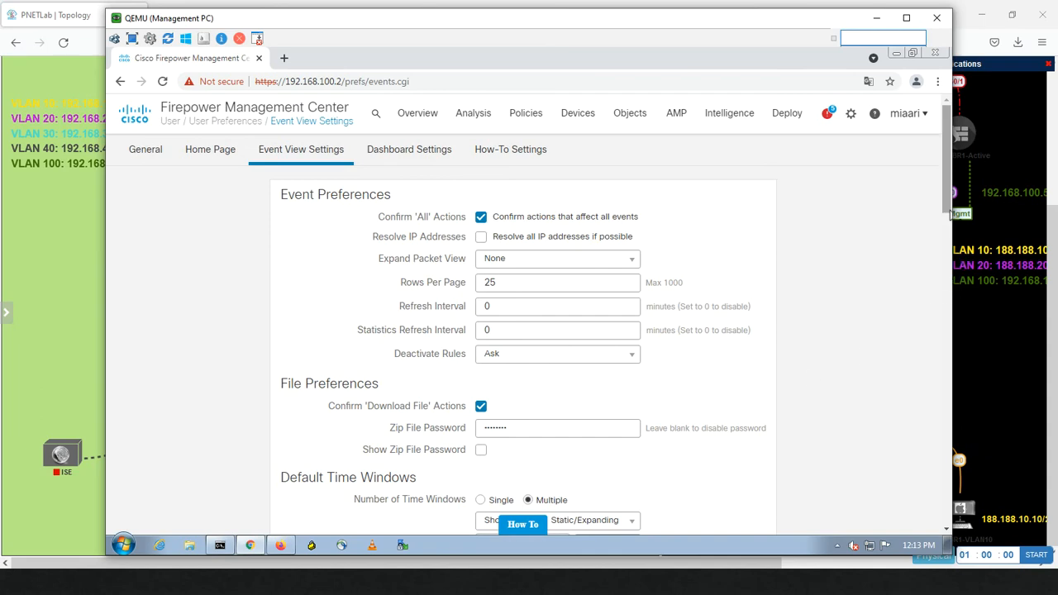
pyautogui.moveTo(949, 213); pyautogui.dragTo(947, 137)
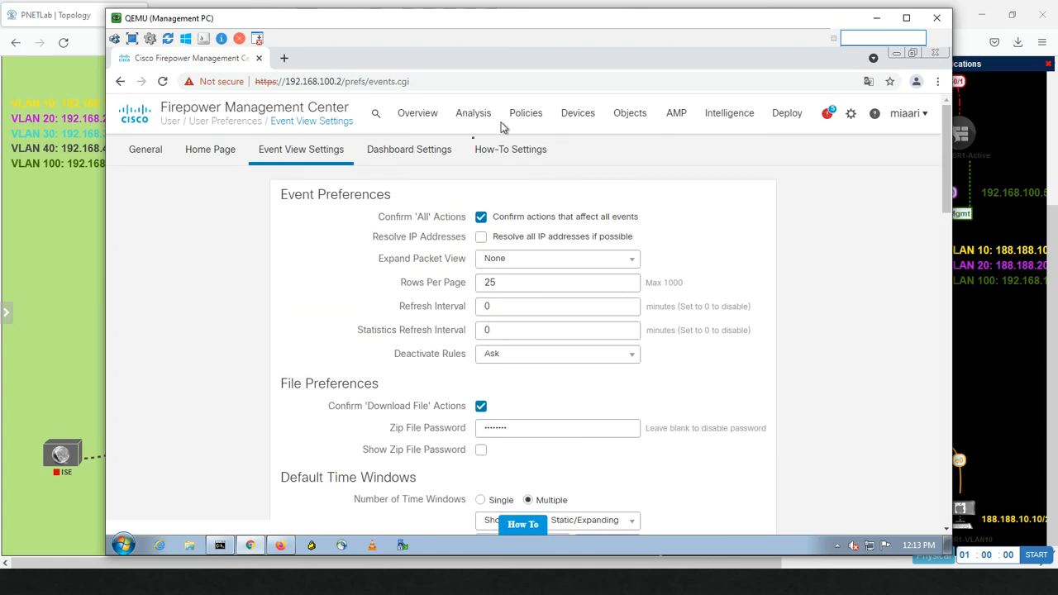
pyautogui.click(425, 157)
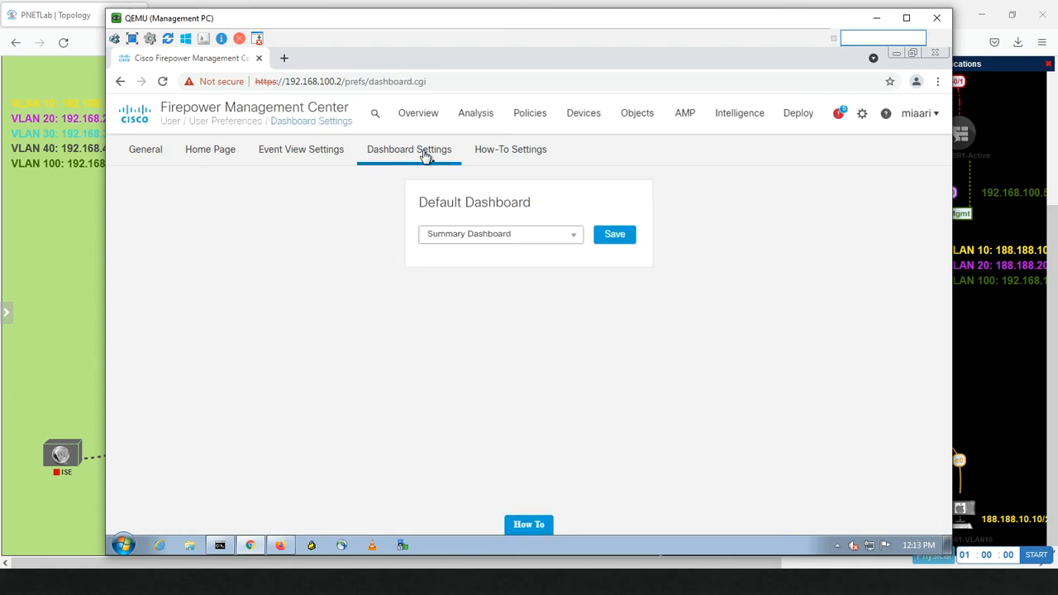
# Step: Save Security Intelligence Statistics as the default dashboard and dismiss the success message
pyautogui.click(505, 235)
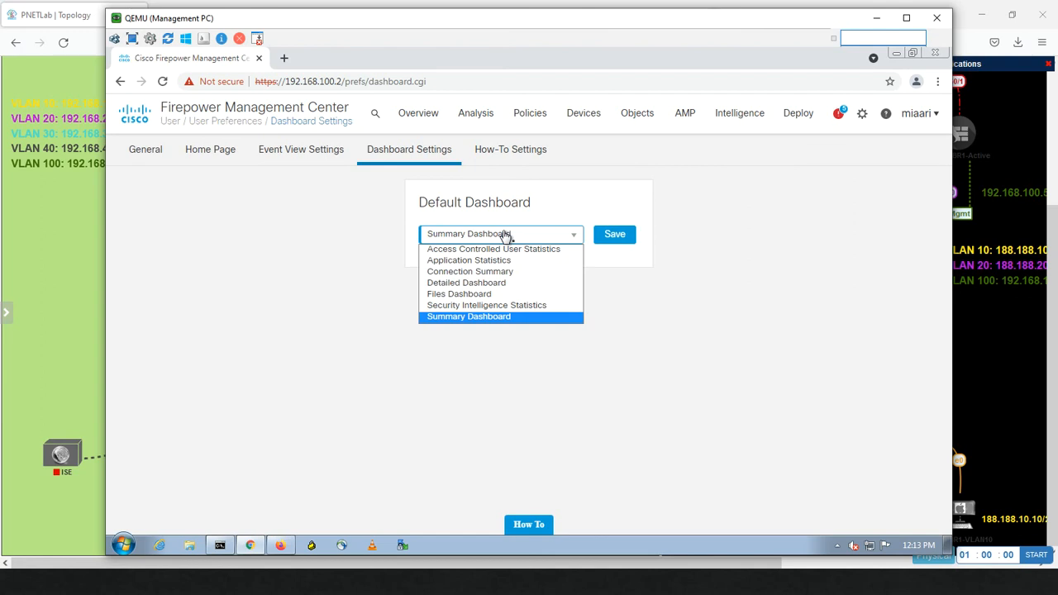
pyautogui.click(499, 308)
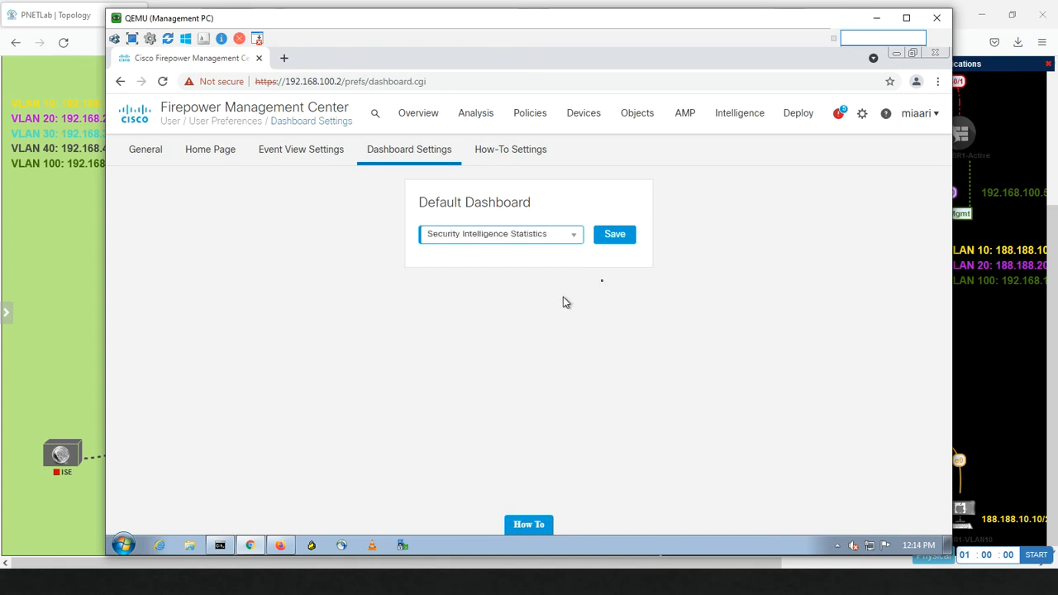
pyautogui.click(617, 234)
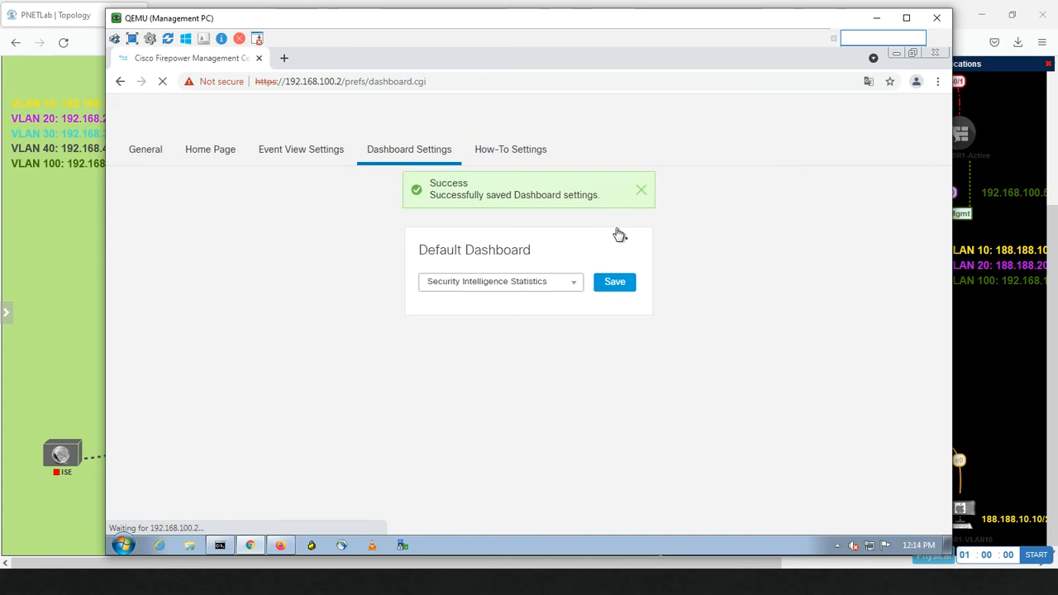
pyautogui.click(642, 190)
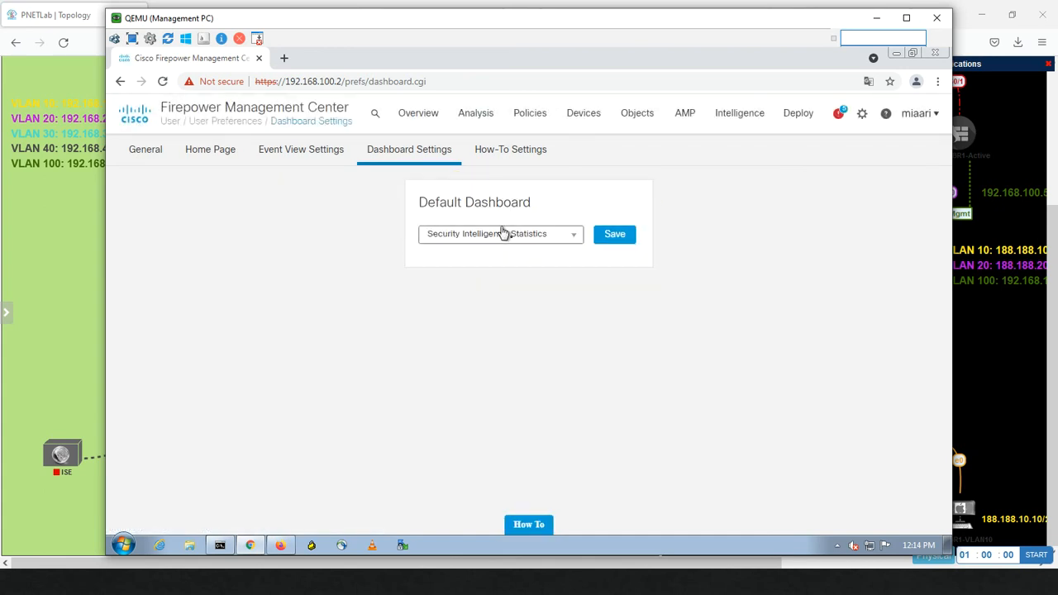